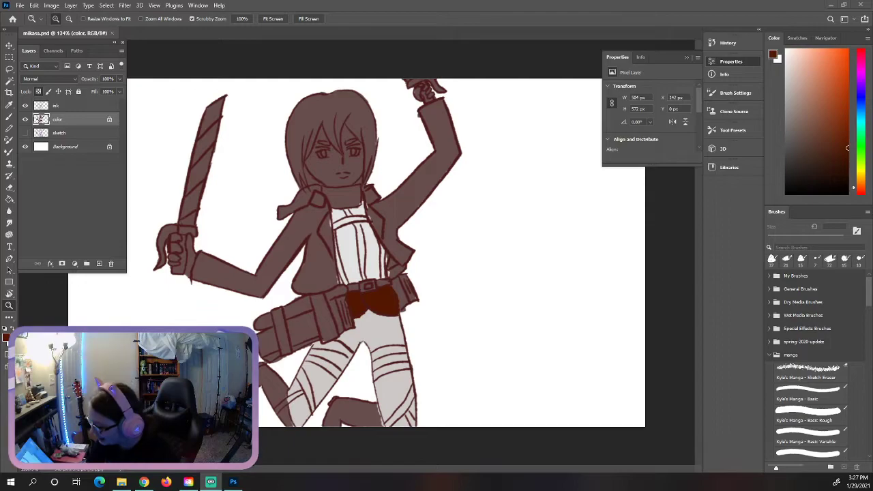
{"action": "left_click_drag", "start_coordinate": [364, 151], "coordinate": [420, 151]}
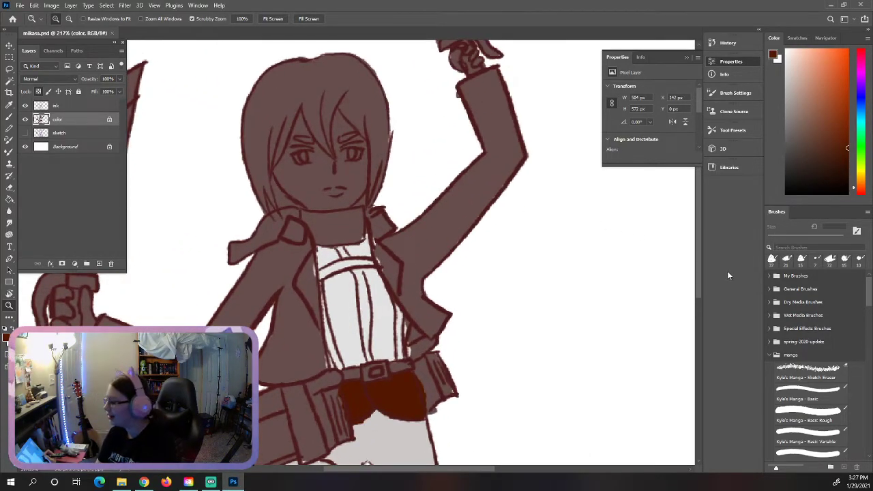
{"action": "scroll", "coordinate": [699, 266], "scroll_direction": "up", "scroll_amount": 2}
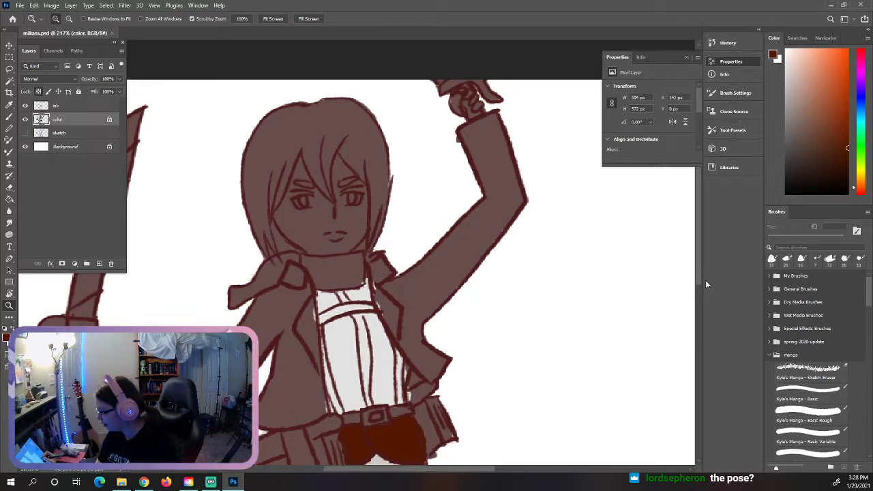
{"action": "left_click_drag", "start_coordinate": [696, 274], "coordinate": [697, 289]}
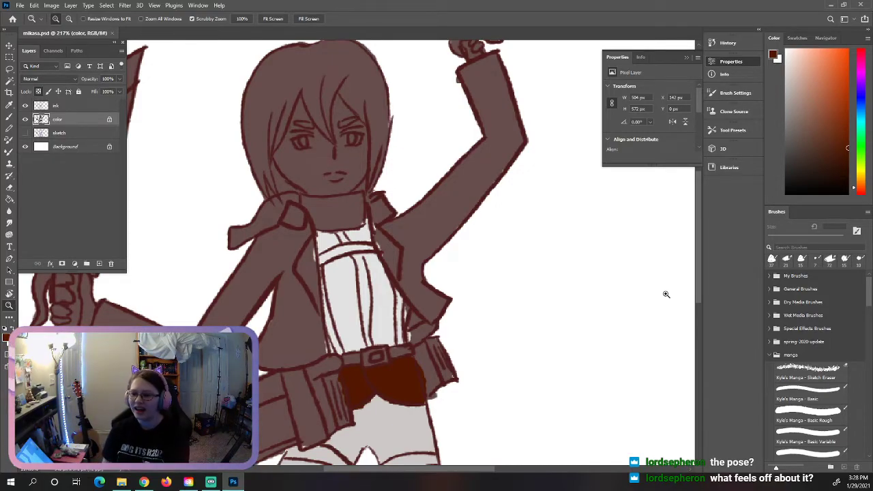
{"action": "left_click_drag", "start_coordinate": [500, 274], "coordinate": [469, 261]}
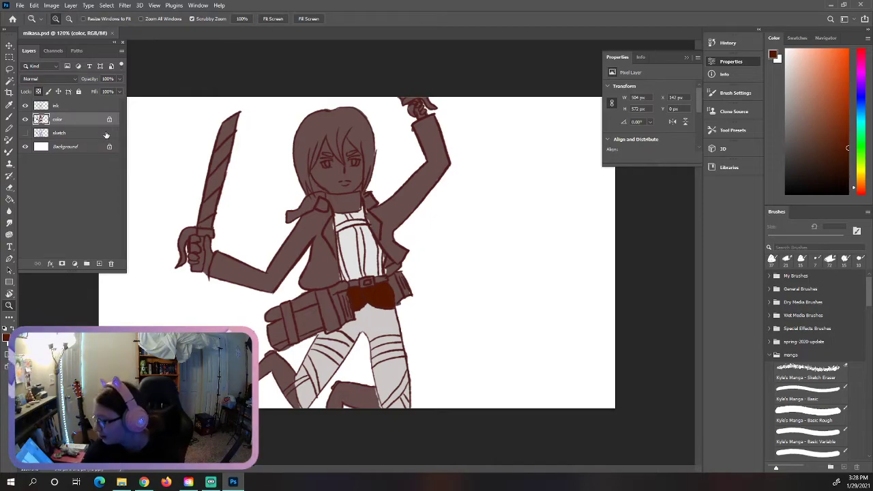
Create a layer group from the ink layer and move the color layer into it beneath the ink
{"action": "left_click", "coordinate": [85, 105]}
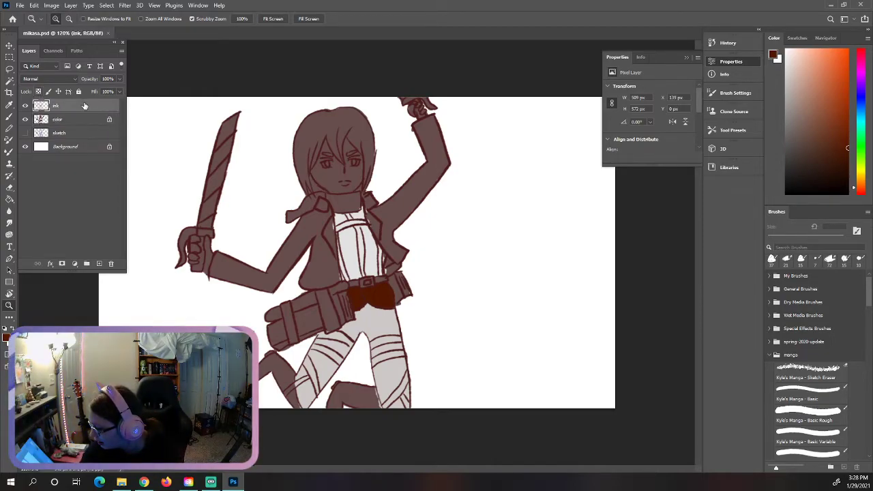
{"action": "right_click", "coordinate": [85, 106]}
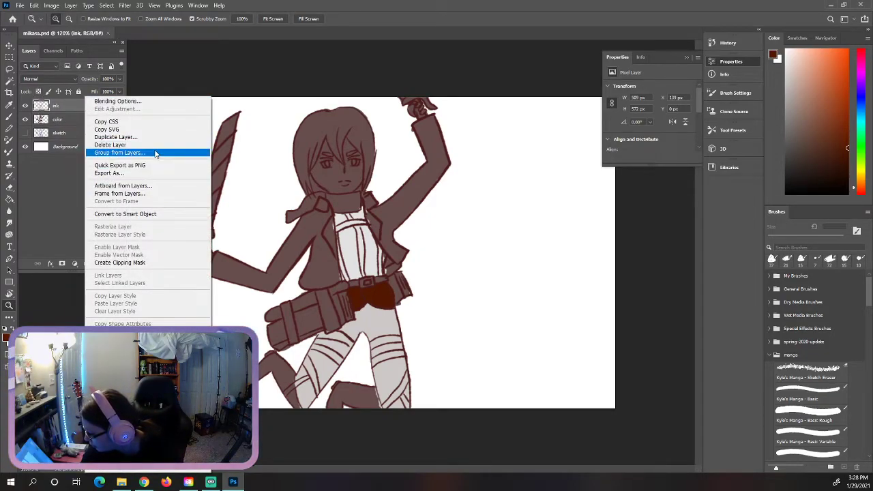
{"action": "left_click", "coordinate": [155, 153]}
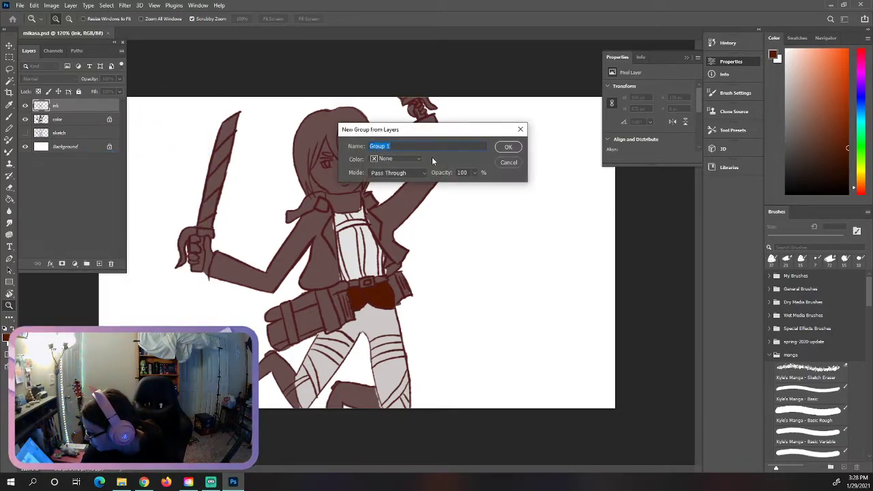
{"action": "left_click", "coordinate": [508, 146]}
{"action": "left_click_drag", "start_coordinate": [84, 130], "coordinate": [87, 125]}
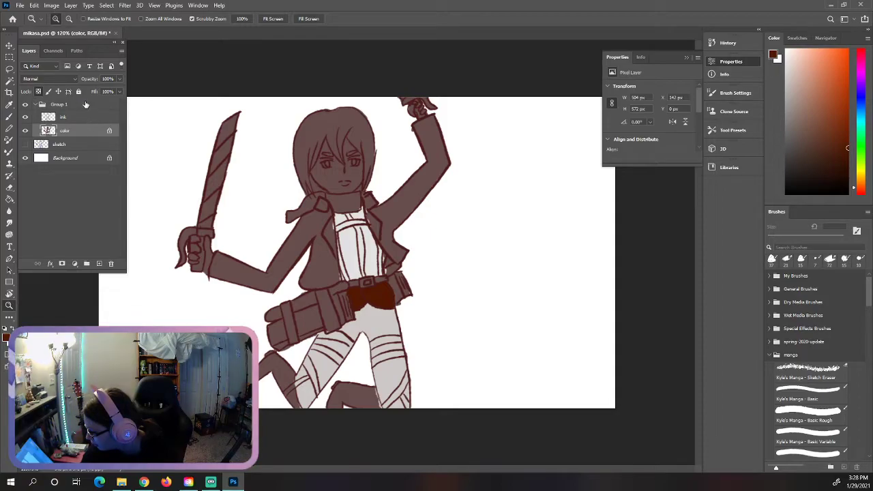
Make the group active and lasso a selection around the character's lowered arm and its sword
{"action": "left_click", "coordinate": [86, 106]}
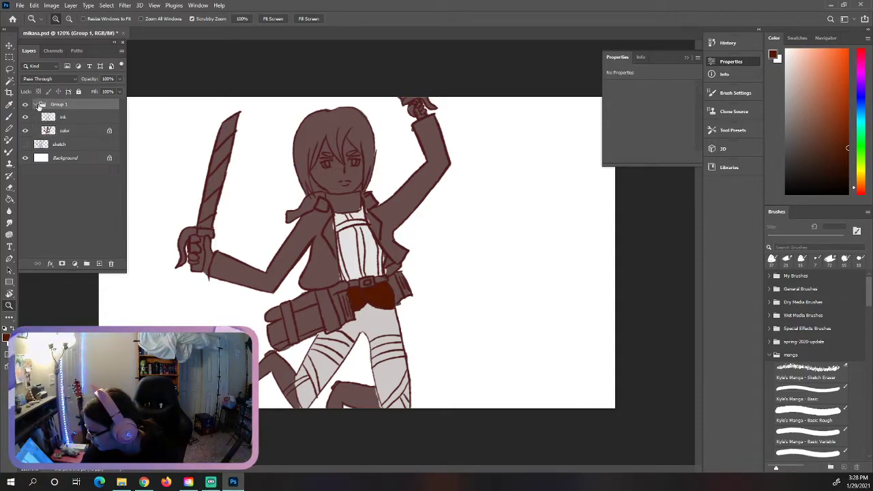
{"action": "left_click", "coordinate": [8, 69]}
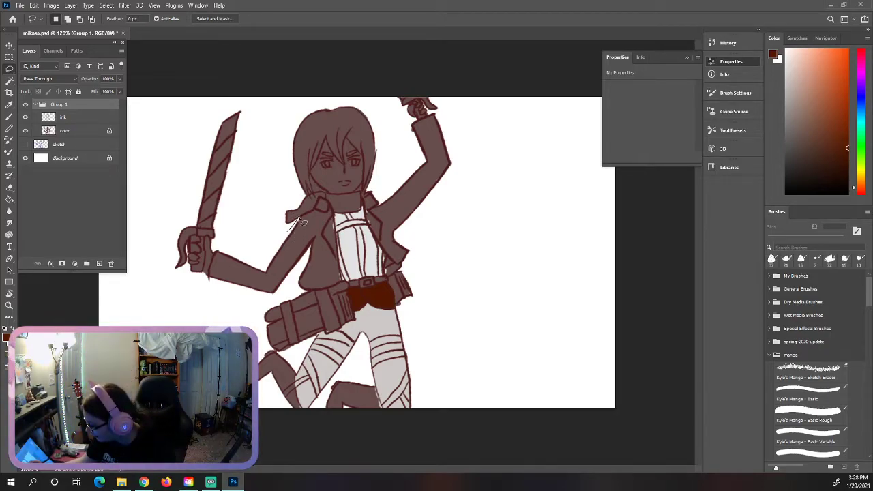
{"action": "mouse_move", "coordinate": [287, 221]}
{"action": "left_mouse_down"}
{"action": "mouse_move", "coordinate": [315, 245]}
{"action": "mouse_move", "coordinate": [310, 260]}
{"action": "left_mouse_up"}
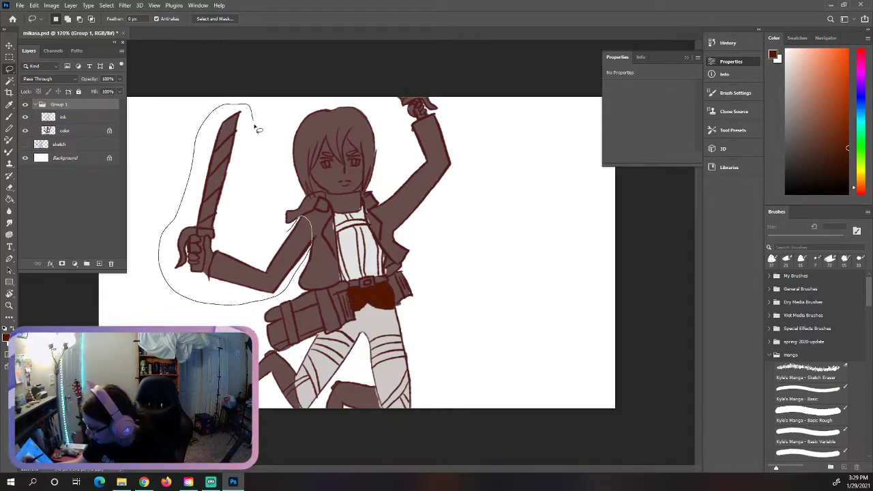
{"action": "left_click_drag", "start_coordinate": [277, 238], "coordinate": [278, 238]}
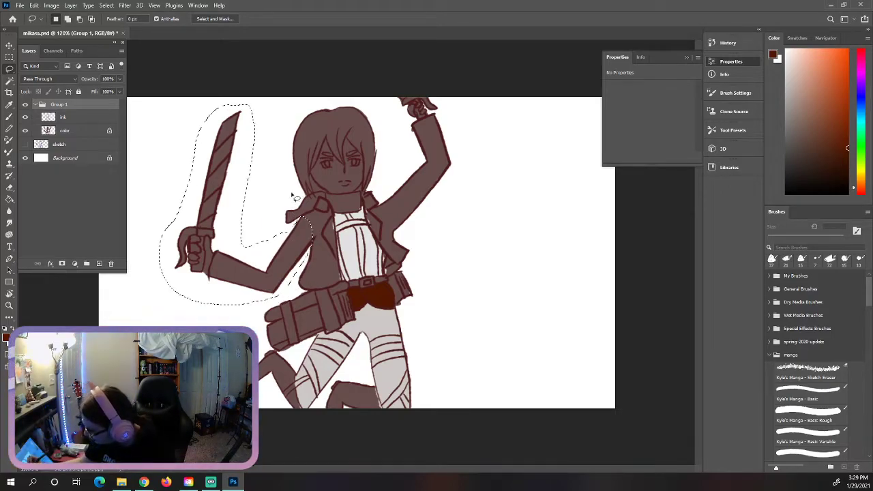
Free Transform the group, scaling it to 99.71%, and apply the transformation
{"action": "left_click", "coordinate": [19, 5]}
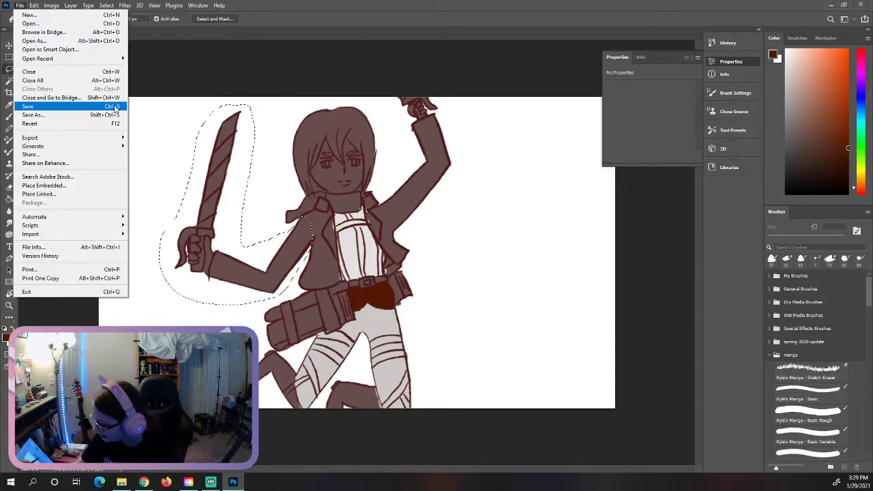
{"action": "left_click", "coordinate": [33, 6]}
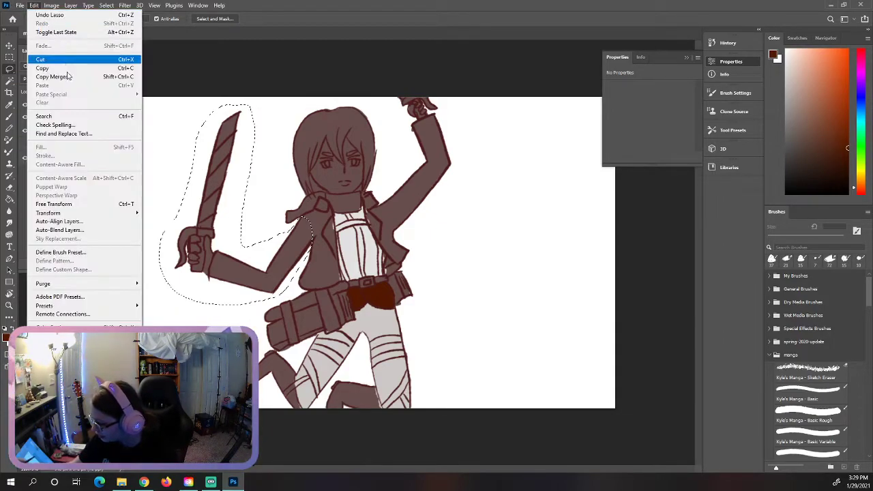
{"action": "left_click", "coordinate": [130, 204]}
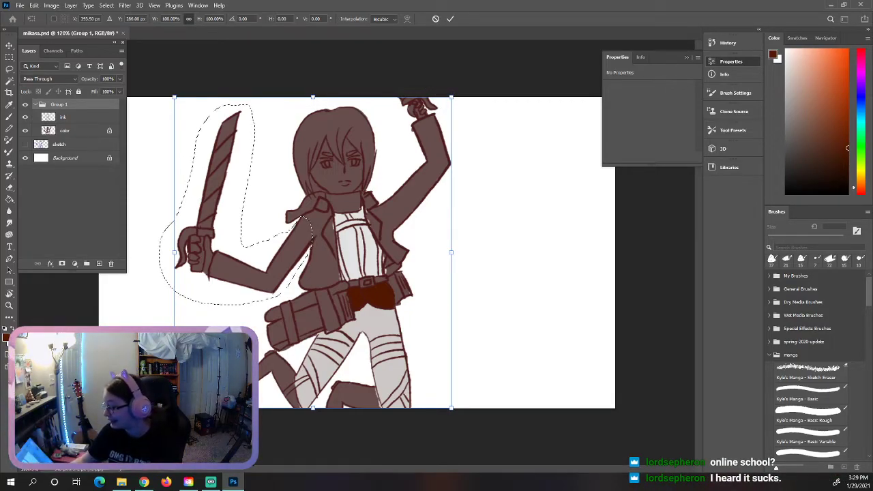
{"action": "mouse_move", "coordinate": [175, 408]}
{"action": "left_mouse_down"}
{"action": "mouse_move", "coordinate": [183, 402]}
{"action": "mouse_move", "coordinate": [176, 408]}
{"action": "left_mouse_up"}
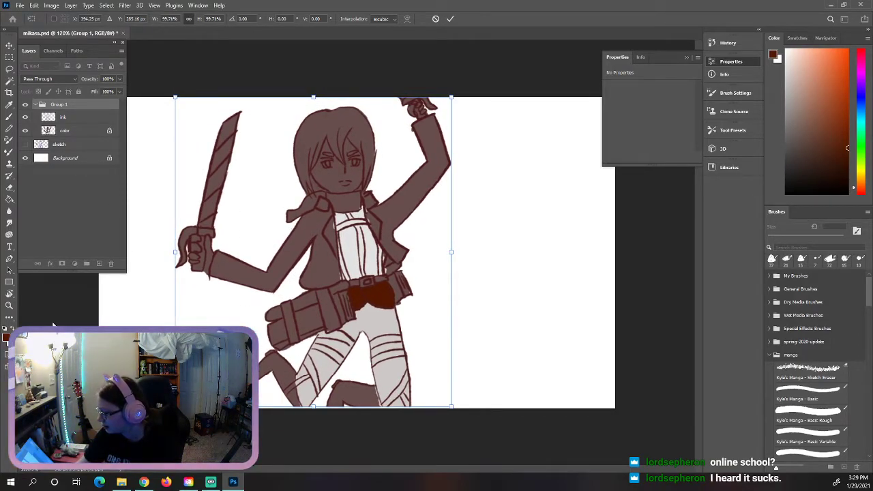
{"action": "key", "text": "Return"}
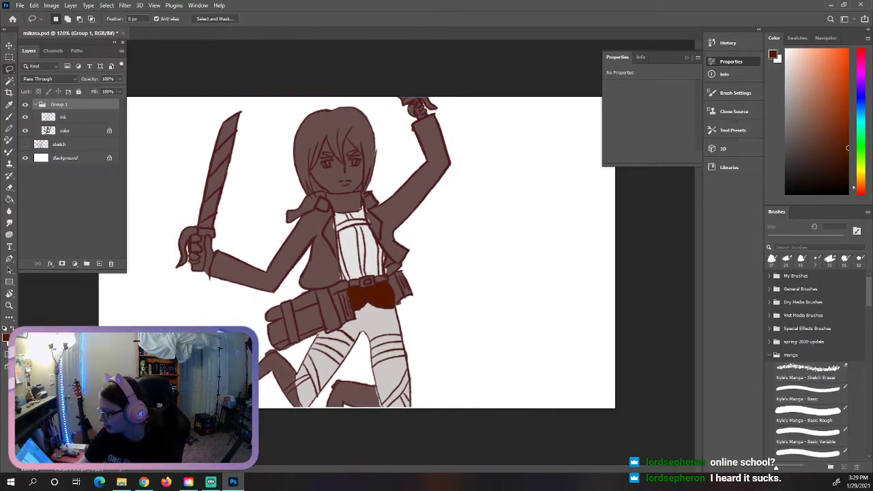
Check the line art with the color layer hidden, restore the layer, and lasso the lowered sword arm again
{"action": "left_click", "coordinate": [25, 130]}
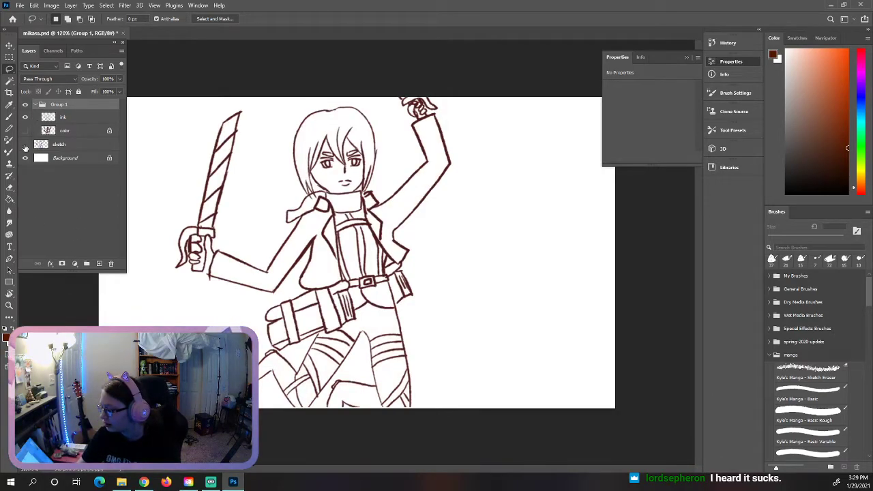
{"action": "left_click", "coordinate": [25, 131]}
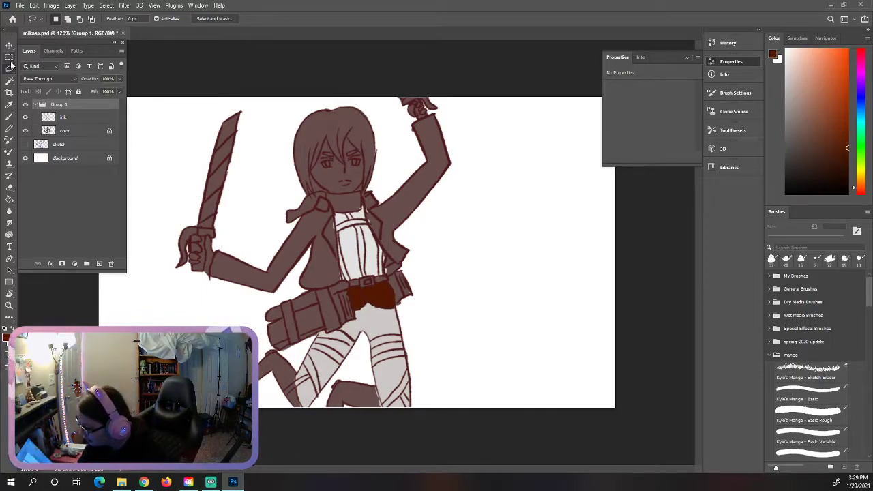
{"action": "left_click", "coordinate": [271, 246]}
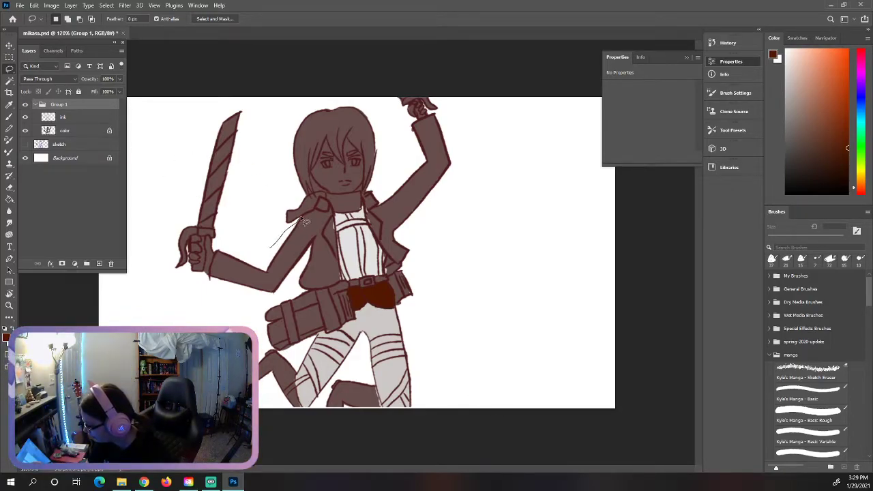
{"action": "mouse_move", "coordinate": [288, 292]}
{"action": "left_mouse_down"}
{"action": "mouse_move", "coordinate": [214, 305]}
{"action": "mouse_move", "coordinate": [157, 276]}
{"action": "mouse_move", "coordinate": [198, 135]}
{"action": "mouse_move", "coordinate": [243, 103]}
{"action": "mouse_move", "coordinate": [258, 116]}
{"action": "mouse_move", "coordinate": [249, 247]}
{"action": "mouse_move", "coordinate": [273, 244]}
{"action": "left_mouse_up"}
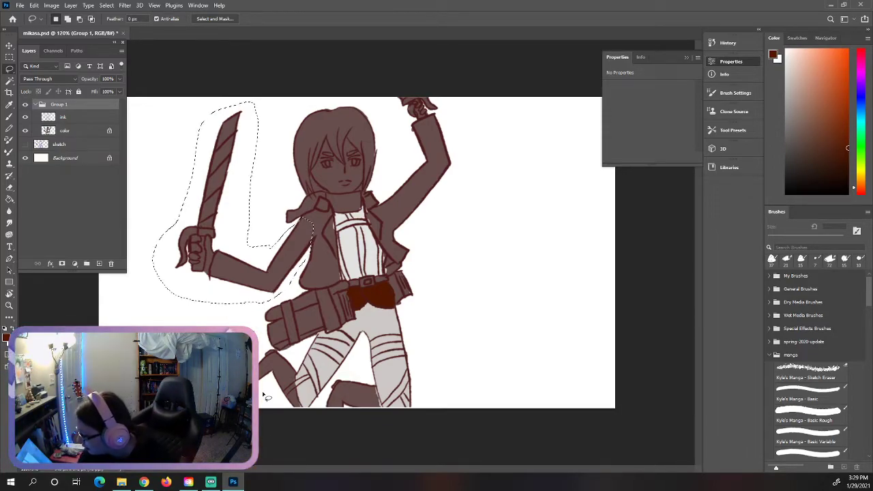
{"action": "left_click", "coordinate": [34, 5]}
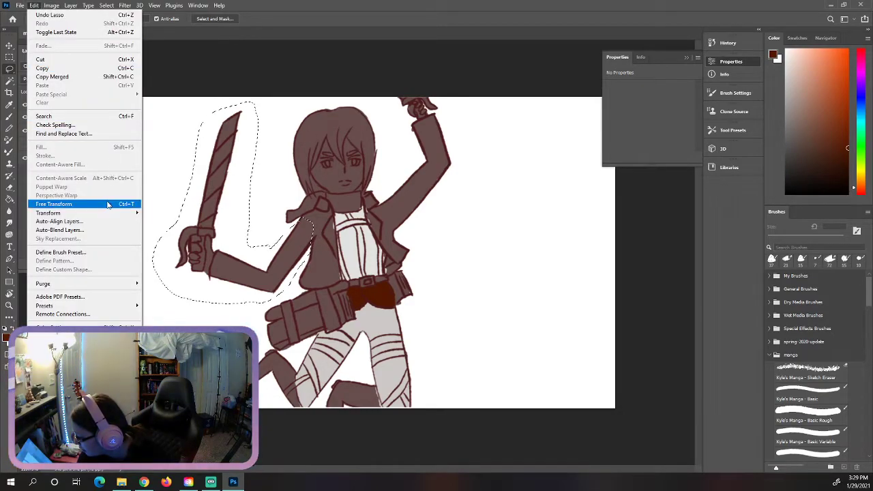
{"action": "mouse_move", "coordinate": [136, 216]}
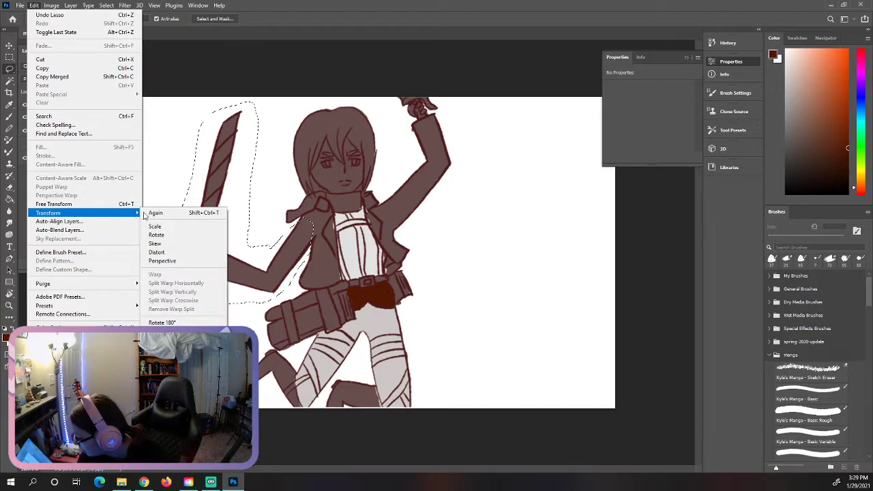
{"action": "left_click", "coordinate": [160, 229]}
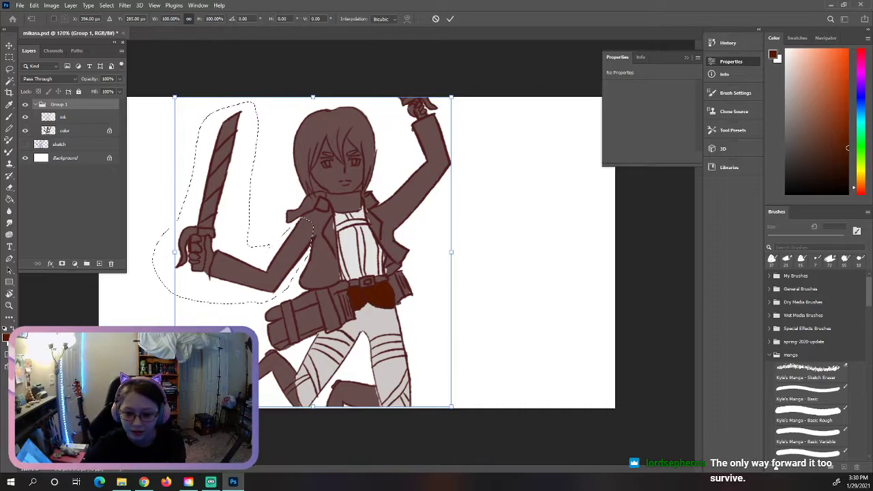
{"action": "key", "text": "ctrl+d"}
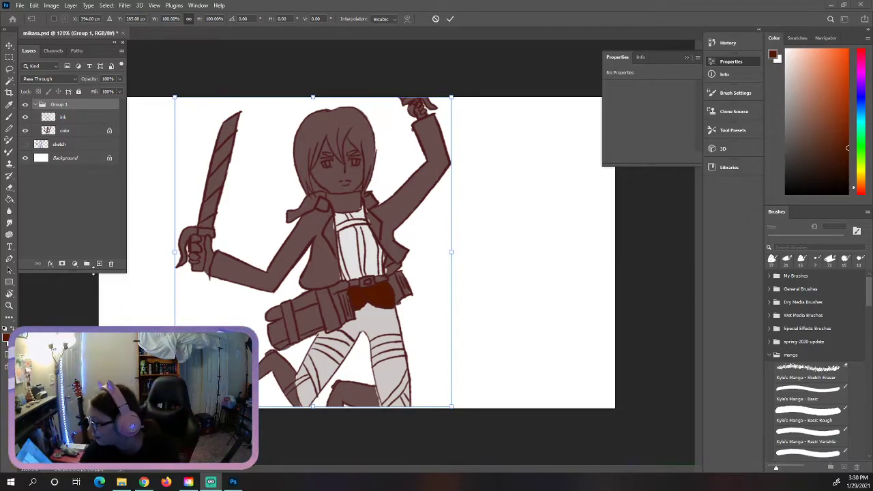
{"action": "key", "text": "ctrl+shift+d"}
Scale the lassoed sword arm on the ink layer to 93.59%, keeping it joined at the shoulder, and apply it
{"action": "left_click", "coordinate": [76, 121]}
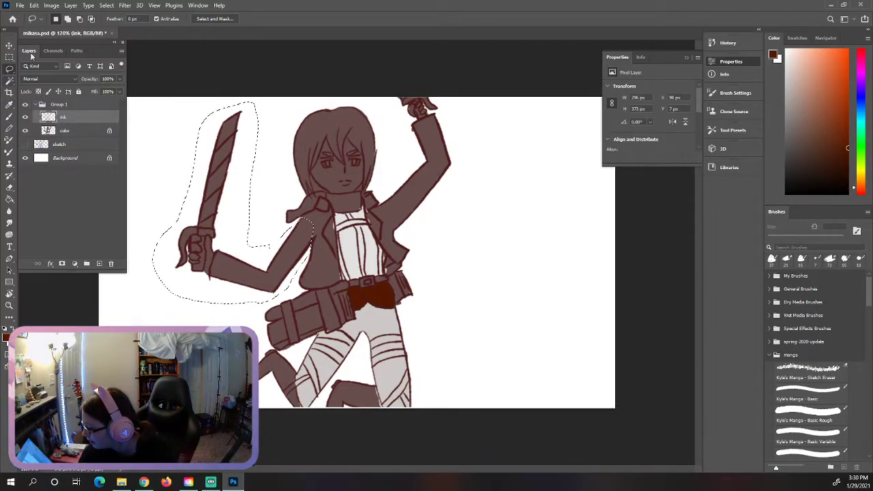
{"action": "left_click", "coordinate": [20, 5]}
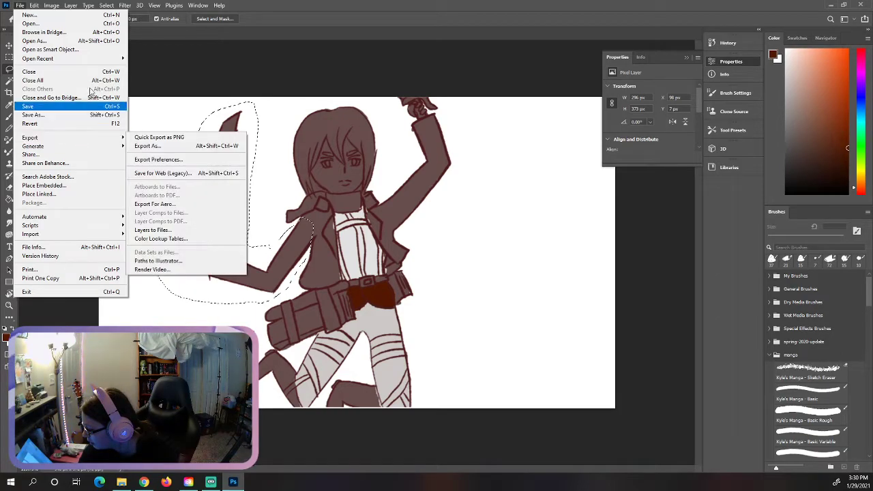
{"action": "left_click", "coordinate": [33, 5]}
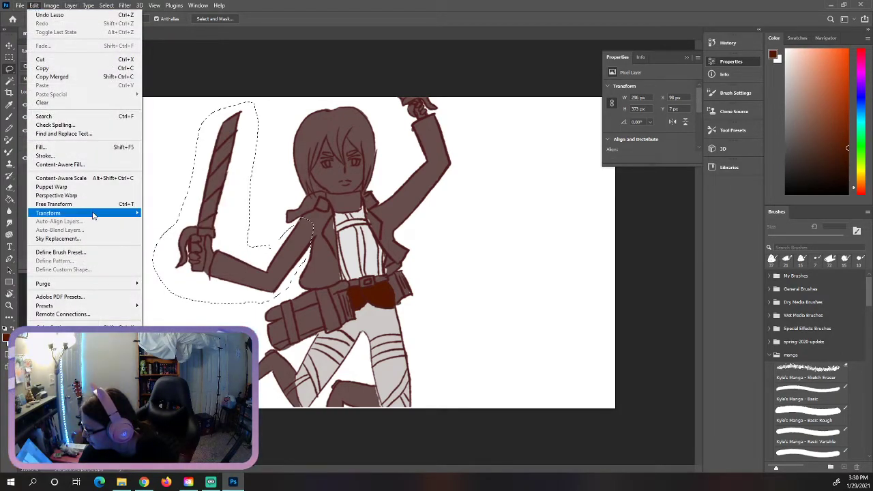
{"action": "mouse_move", "coordinate": [110, 213]}
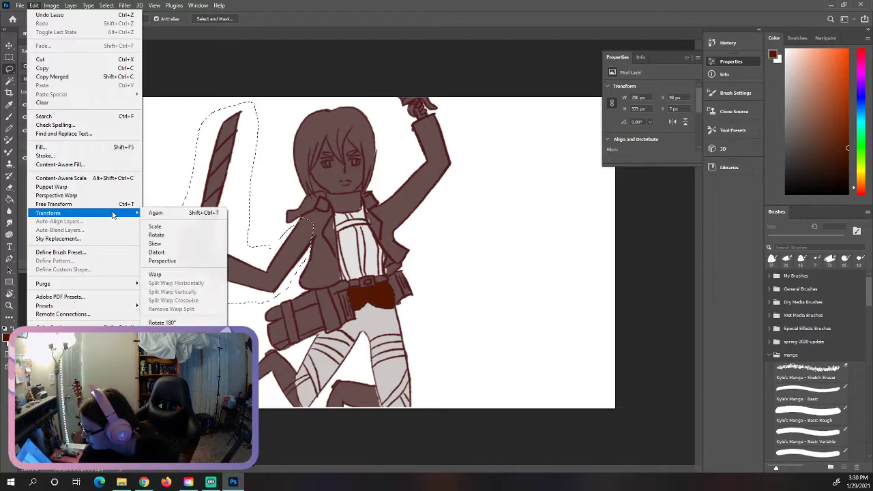
{"action": "left_click", "coordinate": [154, 226]}
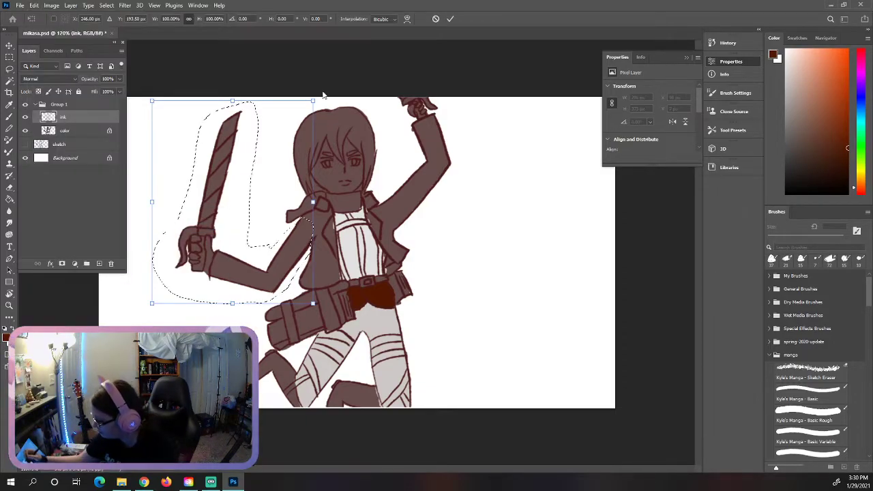
{"action": "left_click_drag", "start_coordinate": [311, 101], "coordinate": [302, 114]}
{"action": "left_click_drag", "start_coordinate": [292, 244], "coordinate": [302, 236]}
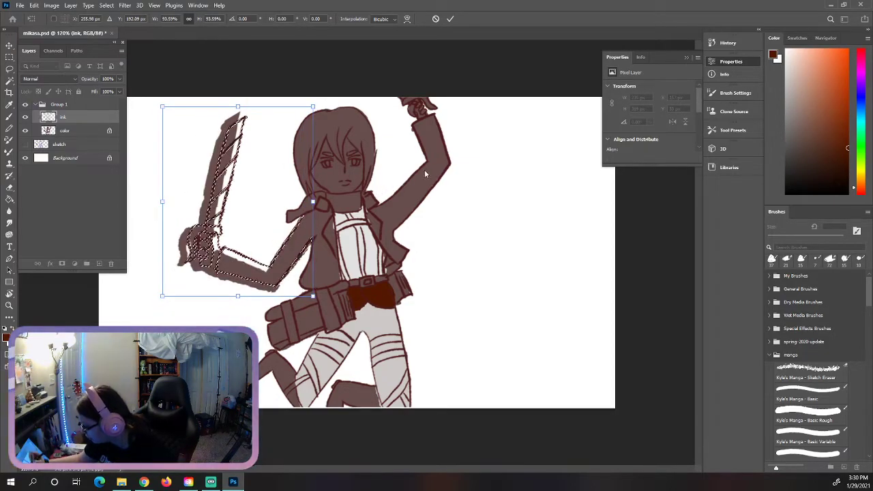
{"action": "key", "text": "Return"}
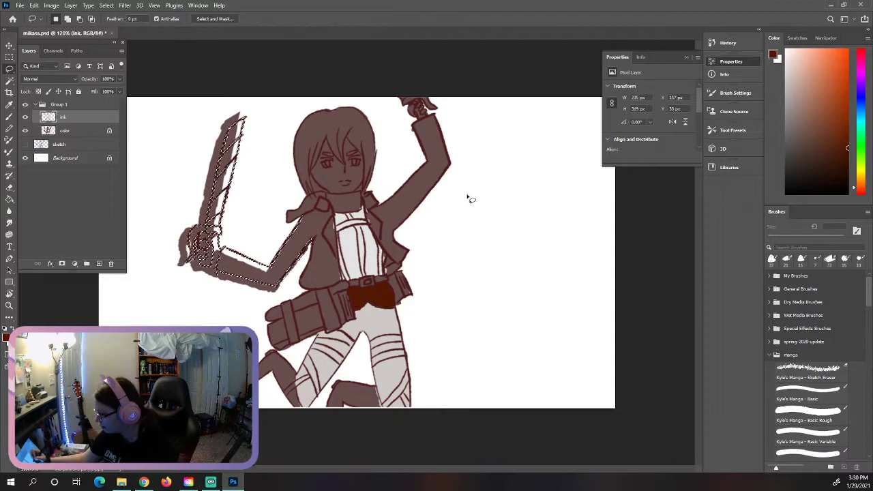
Hide the color layer so only the ink line art of the character shows
{"action": "left_click", "coordinate": [87, 129]}
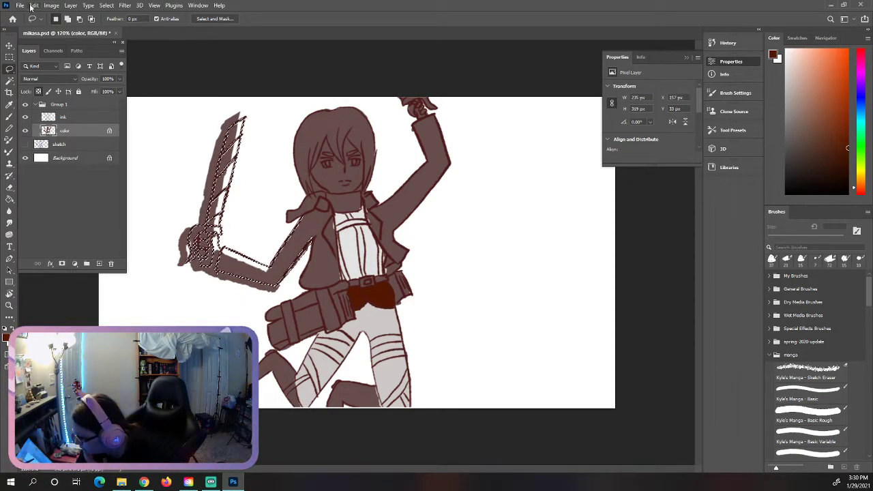
{"action": "left_click", "coordinate": [70, 5]}
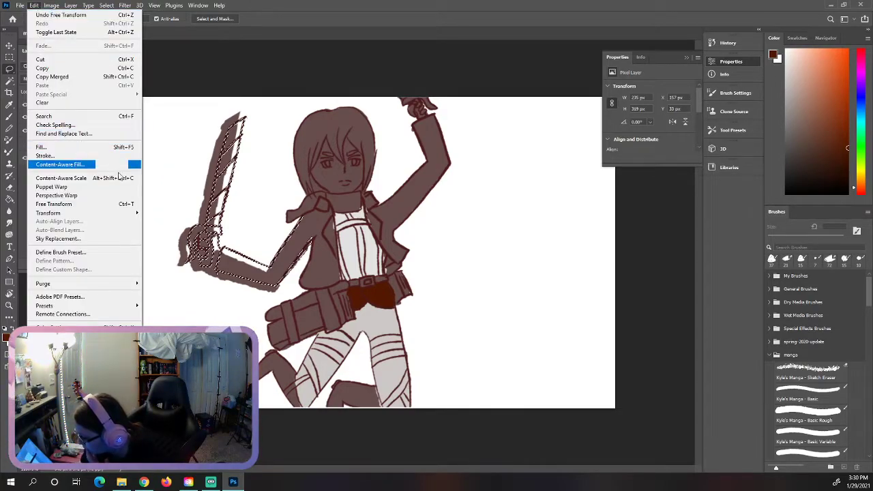
{"action": "left_click", "coordinate": [151, 129]}
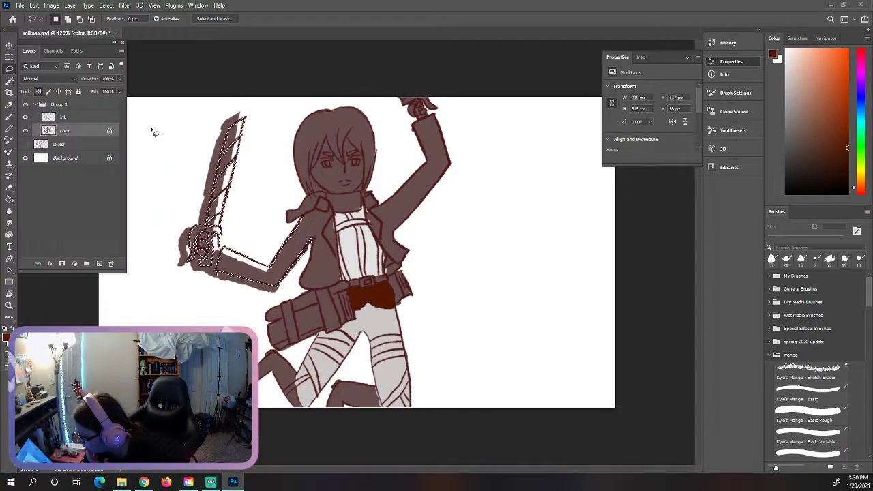
{"action": "left_click", "coordinate": [25, 130]}
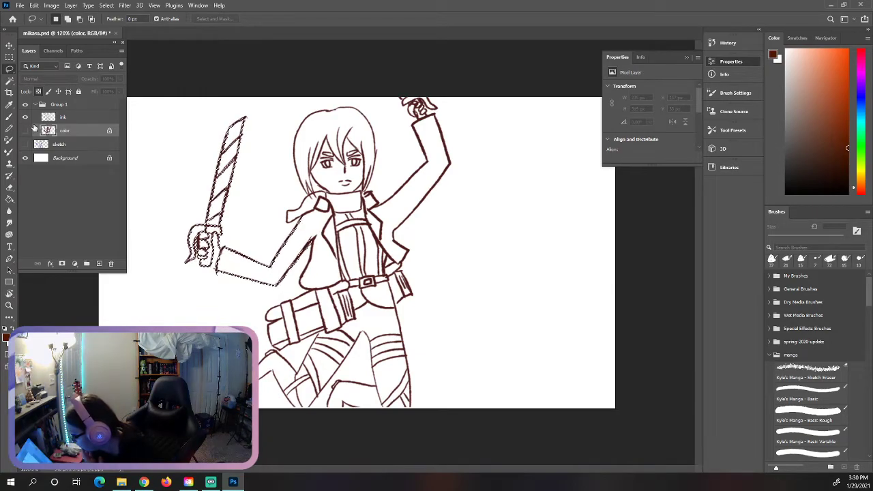
{"action": "key", "text": "Escape"}
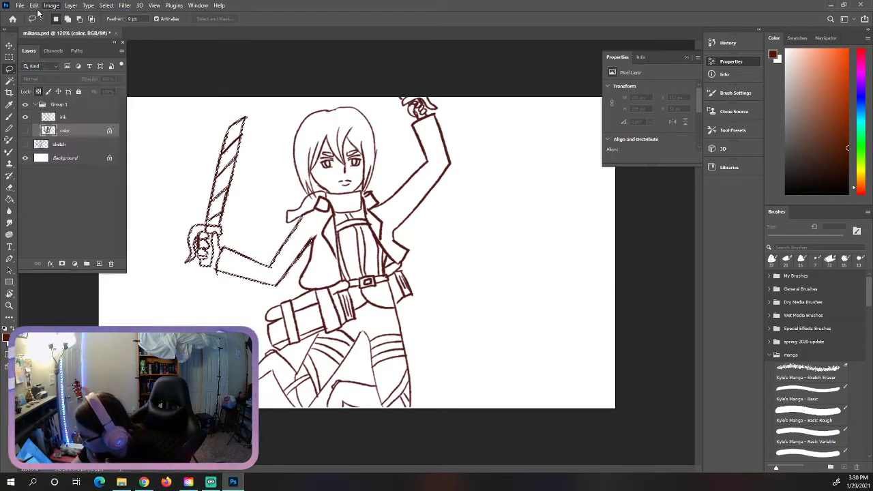
{"action": "key", "text": "alt+e"}
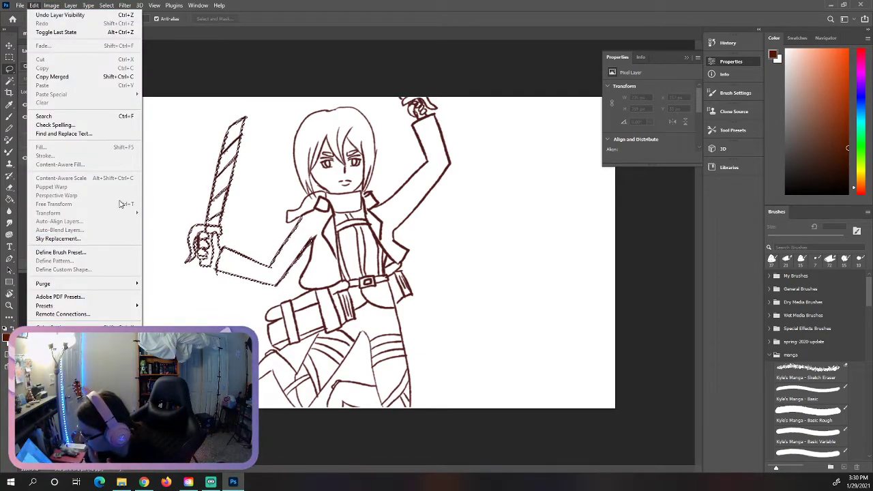
{"action": "key", "text": "Escape"}
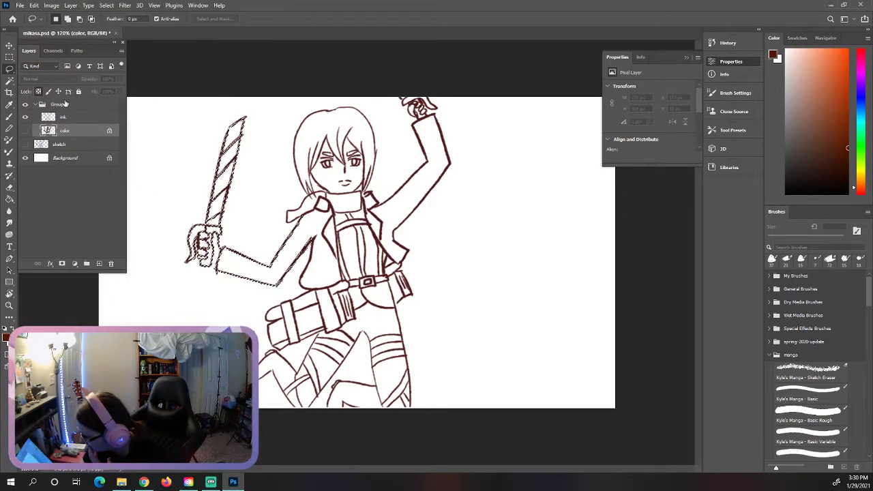
{"action": "mouse_move", "coordinate": [217, 117]}
{"action": "left_mouse_down"}
{"action": "mouse_move", "coordinate": [202, 150]}
{"action": "mouse_move", "coordinate": [176, 295]}
{"action": "mouse_move", "coordinate": [247, 311]}
{"action": "left_mouse_up"}
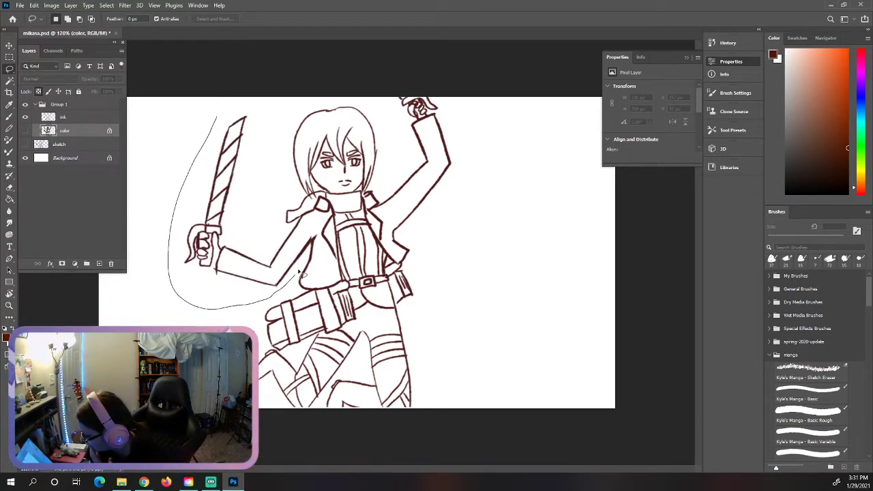
{"action": "left_click_drag", "start_coordinate": [246, 111], "coordinate": [240, 111]}
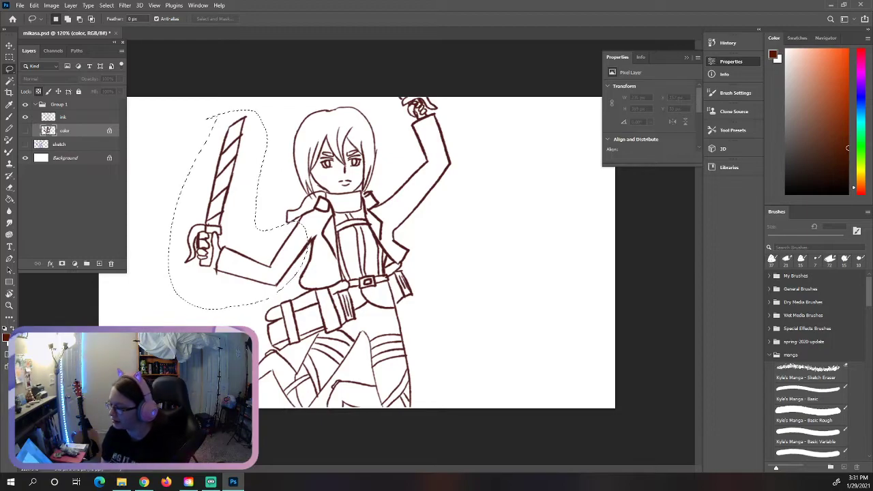
{"action": "left_click", "coordinate": [34, 6]}
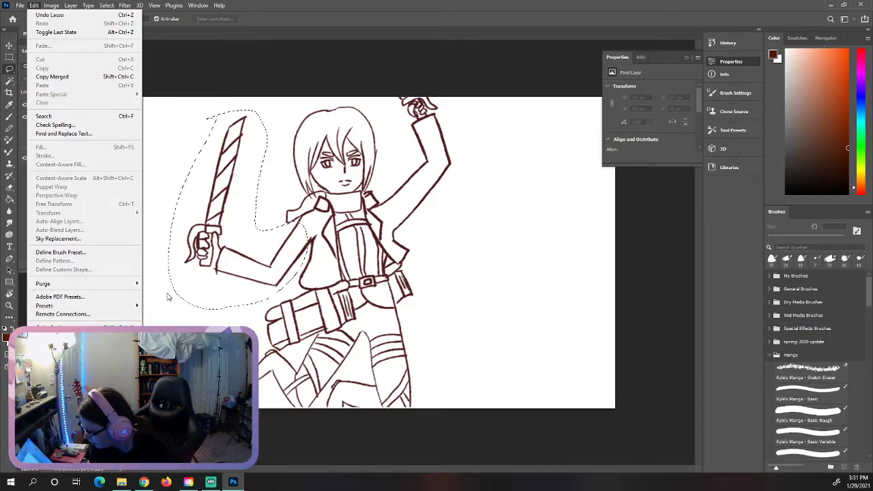
{"action": "key", "text": "Escape"}
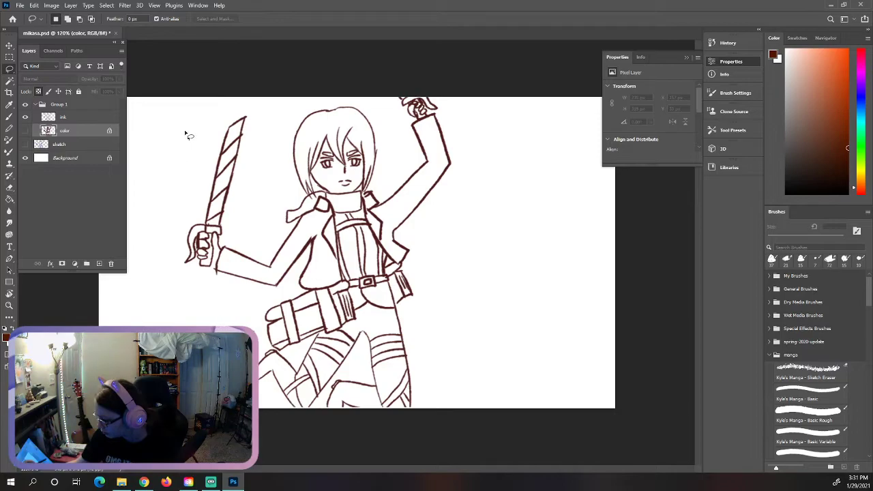
Make the ink layer active and lasso the lowered arm together with its sword
{"action": "left_click", "coordinate": [62, 114]}
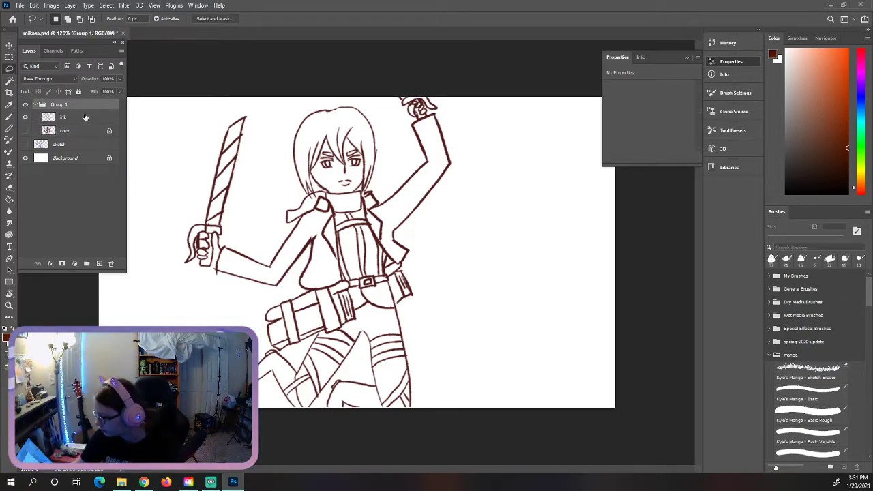
{"action": "mouse_move", "coordinate": [300, 280]}
{"action": "left_mouse_down"}
{"action": "mouse_move", "coordinate": [311, 232]}
{"action": "mouse_move", "coordinate": [282, 232]}
{"action": "mouse_move", "coordinate": [259, 196]}
{"action": "mouse_move", "coordinate": [247, 115]}
{"action": "mouse_move", "coordinate": [205, 128]}
{"action": "mouse_move", "coordinate": [221, 114]}
{"action": "mouse_move", "coordinate": [187, 184]}
{"action": "mouse_move", "coordinate": [220, 127]}
{"action": "mouse_move", "coordinate": [219, 105]}
{"action": "mouse_move", "coordinate": [188, 142]}
{"action": "mouse_move", "coordinate": [179, 246]}
{"action": "mouse_move", "coordinate": [192, 303]}
{"action": "mouse_move", "coordinate": [227, 308]}
{"action": "mouse_move", "coordinate": [295, 275]}
{"action": "left_mouse_up"}
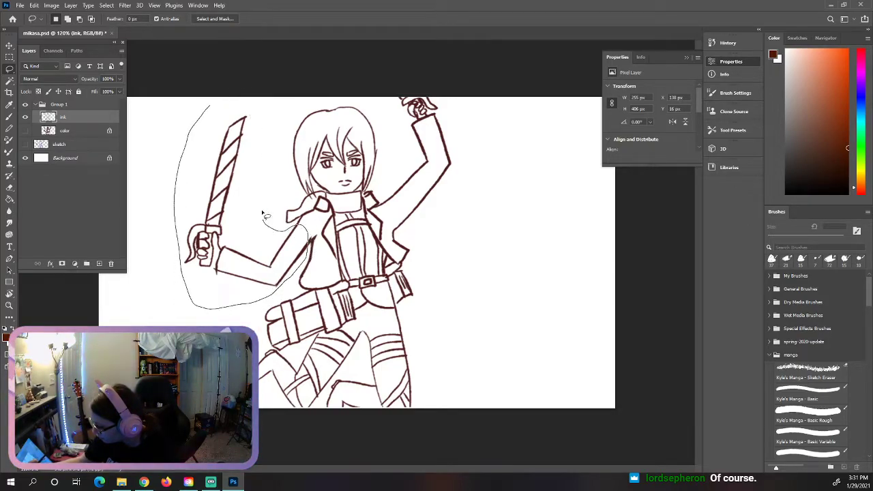
{"action": "left_click_drag", "start_coordinate": [210, 118], "coordinate": [210, 115]}
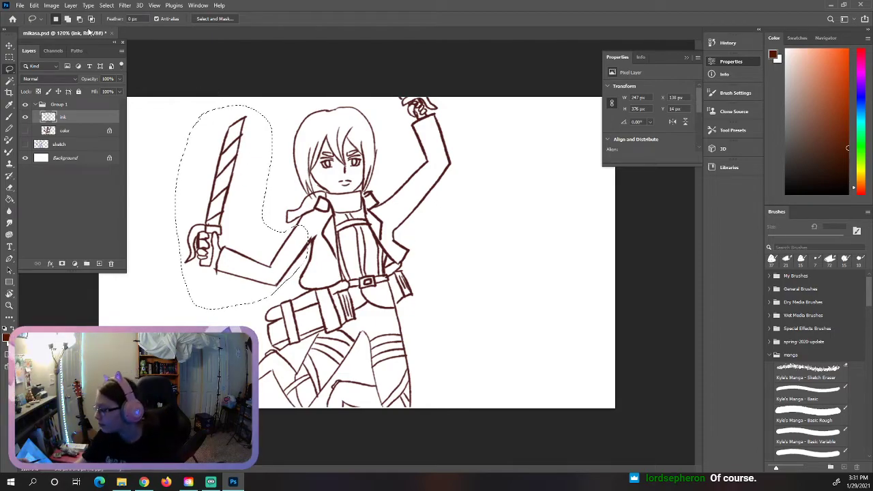
Free Transform the lassoed ink arm to 92.64%, reposition it to meet the shoulder, apply the transformation, and deselect
{"action": "left_click", "coordinate": [33, 5]}
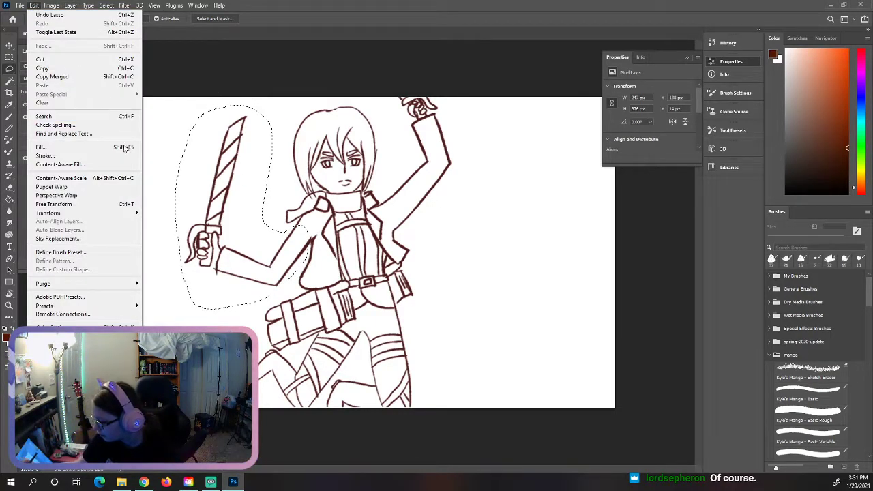
{"action": "left_click", "coordinate": [129, 205]}
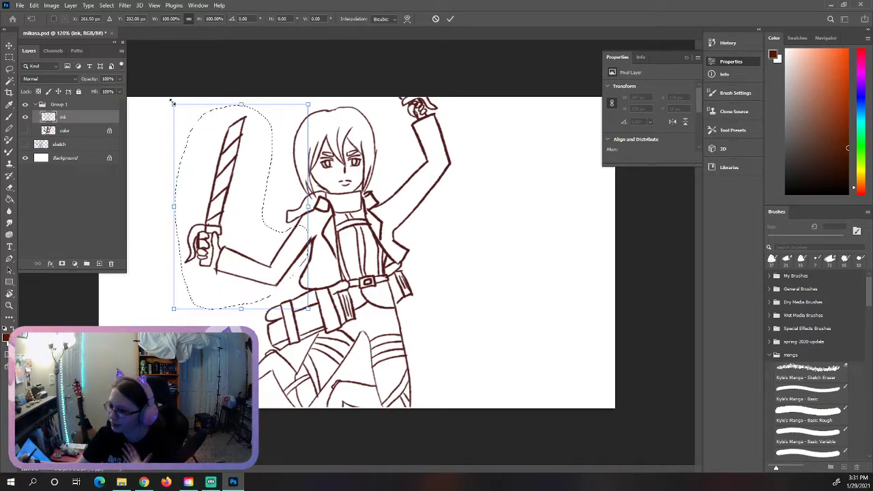
{"action": "left_click_drag", "start_coordinate": [175, 106], "coordinate": [190, 129]}
{"action": "left_click_drag", "start_coordinate": [293, 256], "coordinate": [295, 243]}
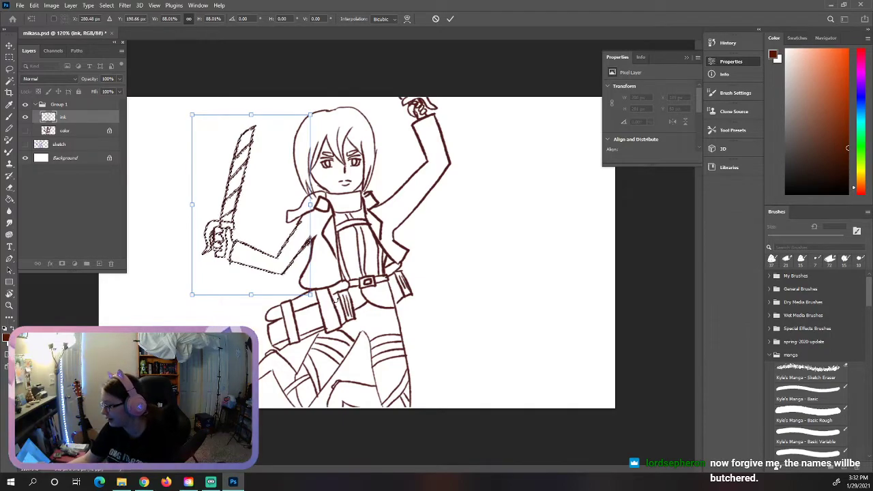
{"action": "left_click_drag", "start_coordinate": [192, 295], "coordinate": [185, 307]}
{"action": "left_click_drag", "start_coordinate": [273, 250], "coordinate": [295, 255]}
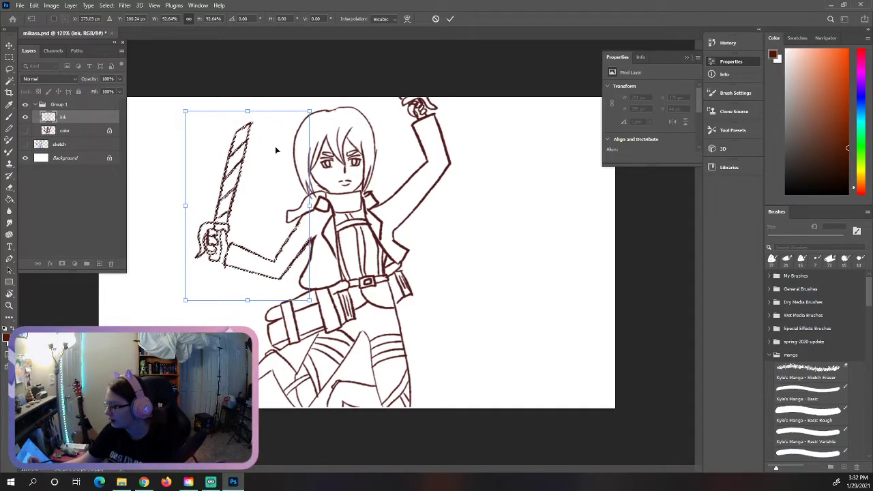
{"action": "left_click", "coordinate": [8, 57]}
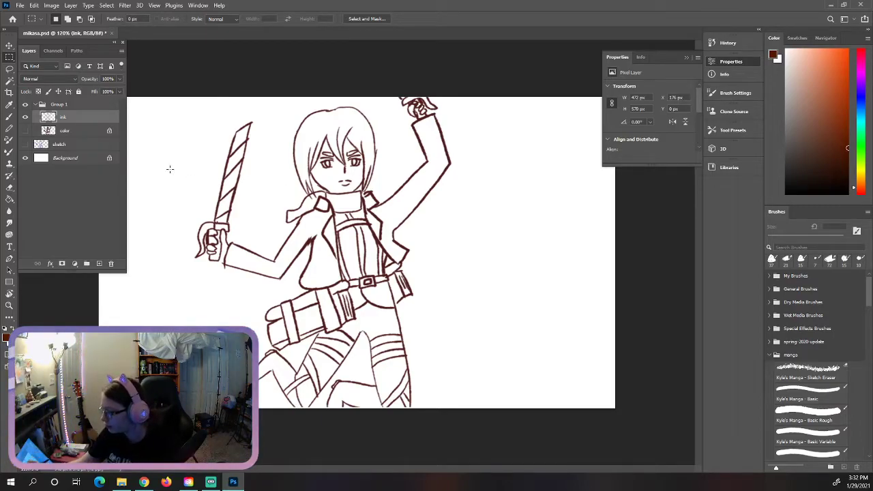
Show the color layer again, make it active, and lasso the lowered sword arm's flat color
{"action": "left_click", "coordinate": [26, 131]}
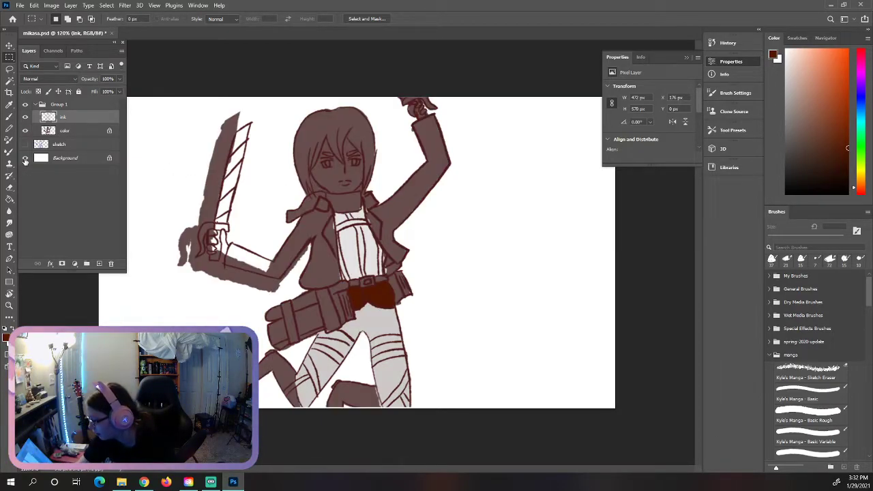
{"action": "left_click", "coordinate": [71, 132]}
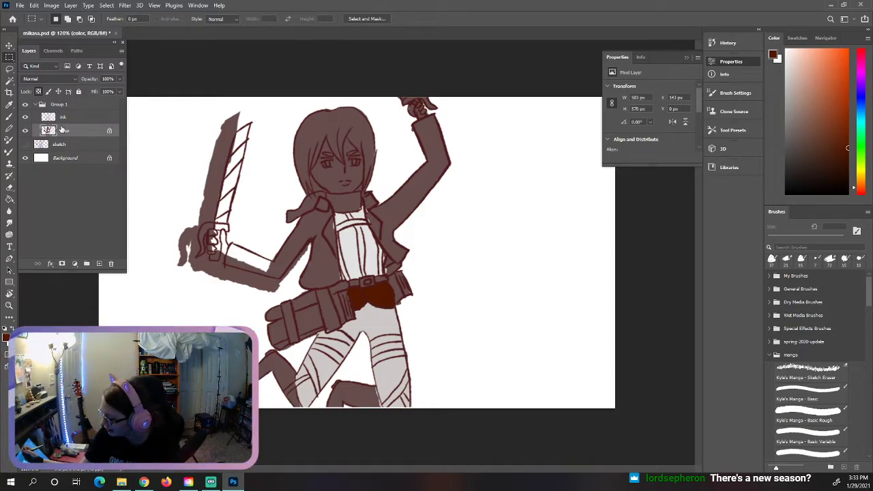
{"action": "key", "text": "l"}
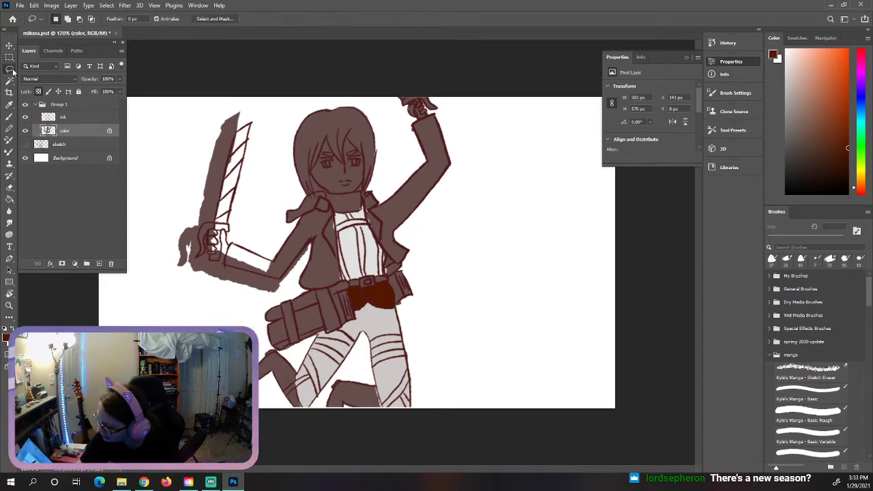
{"action": "mouse_move", "coordinate": [256, 232]}
{"action": "left_mouse_down"}
{"action": "mouse_move", "coordinate": [245, 104]}
{"action": "mouse_move", "coordinate": [169, 189]}
{"action": "mouse_move", "coordinate": [212, 326]}
{"action": "left_mouse_up"}
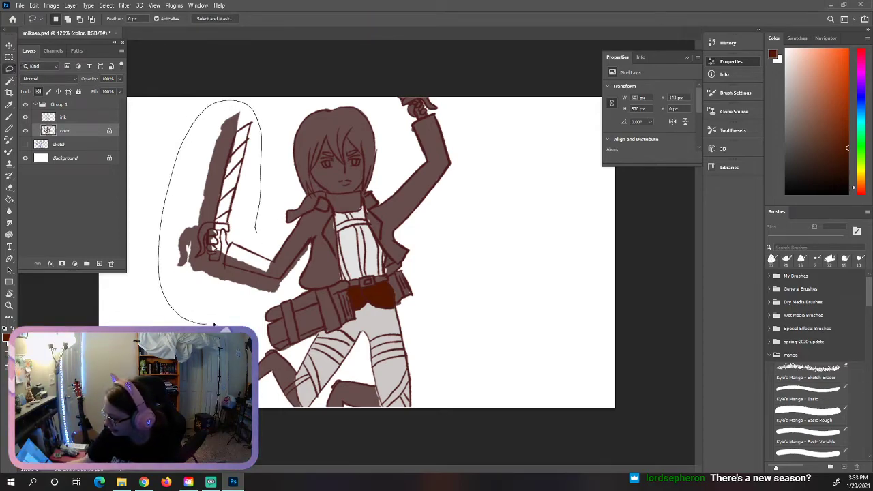
{"action": "mouse_move", "coordinate": [267, 309]}
{"action": "left_mouse_down"}
{"action": "mouse_move", "coordinate": [311, 248]}
{"action": "mouse_move", "coordinate": [257, 232]}
{"action": "left_mouse_up"}
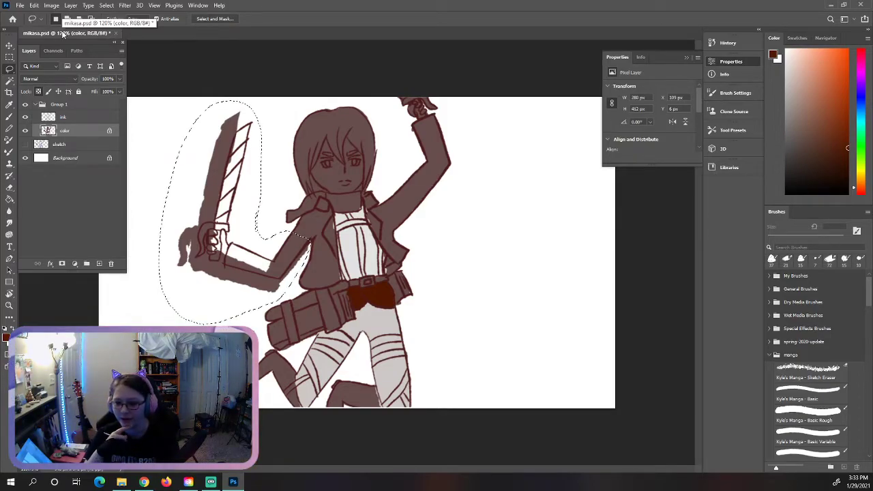
Scale the lassoed color of the sword arm to 89.93%, align it under the resized ink lines, apply it, and deselect
{"action": "left_click", "coordinate": [37, 5]}
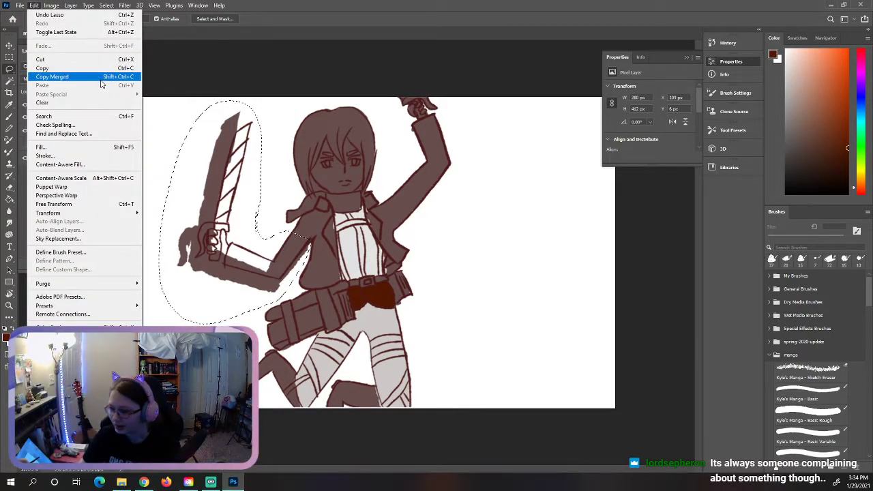
{"action": "mouse_move", "coordinate": [131, 213]}
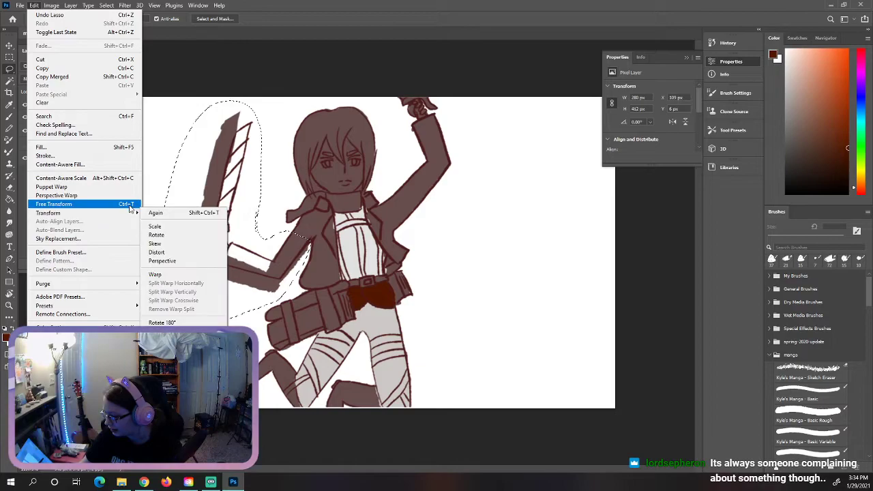
{"action": "left_click", "coordinate": [161, 231]}
{"action": "left_click_drag", "start_coordinate": [311, 97], "coordinate": [298, 118]}
{"action": "left_click_drag", "start_coordinate": [273, 281], "coordinate": [290, 267]}
{"action": "left_click_drag", "start_coordinate": [318, 310], "coordinate": [313, 305]}
{"action": "left_click_drag", "start_coordinate": [289, 268], "coordinate": [290, 271]}
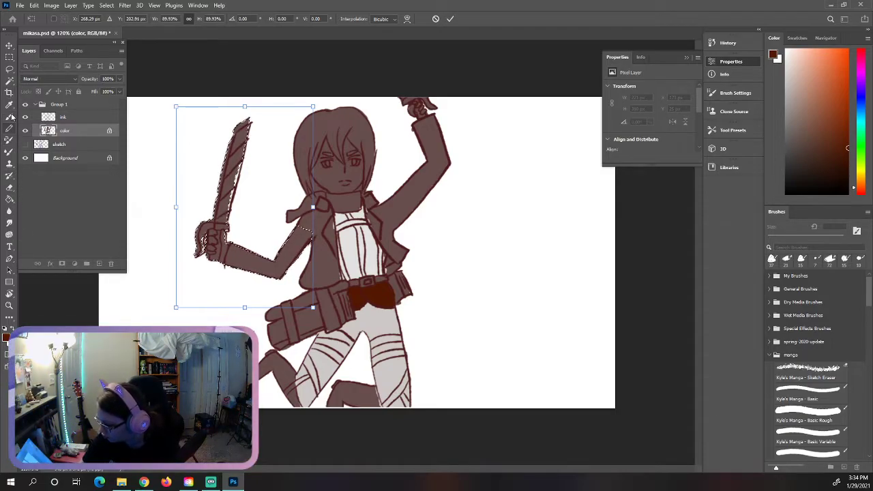
{"action": "left_click", "coordinate": [9, 58]}
{"action": "left_click", "coordinate": [177, 121]}
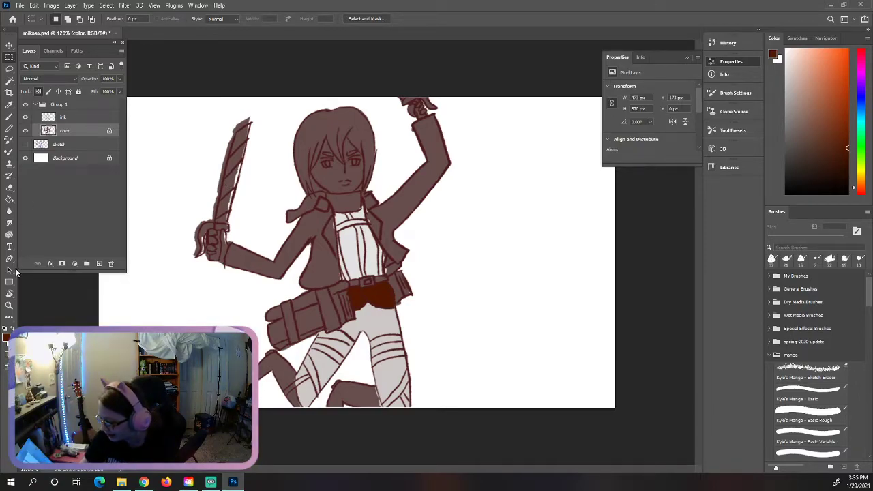
Erase the color spilling past the ink lines along the lowered sword's outer edge, tip and hand guard
{"action": "left_click", "coordinate": [18, 303]}
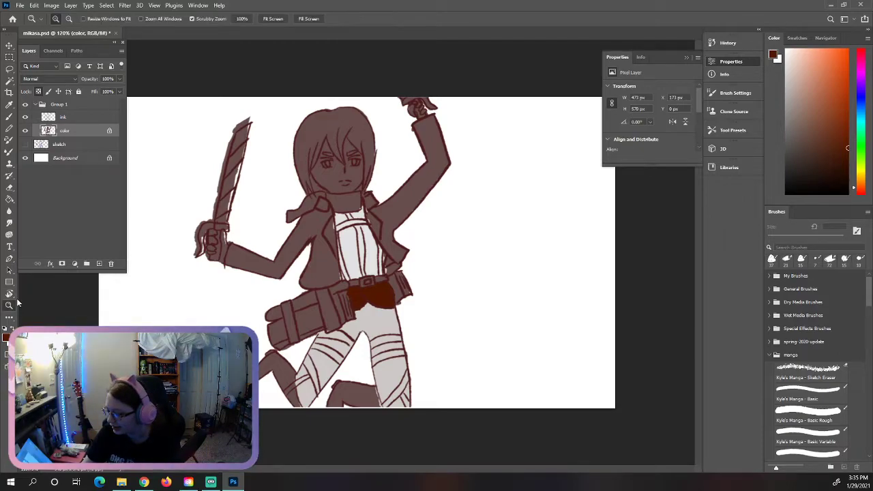
{"action": "left_click", "coordinate": [264, 225]}
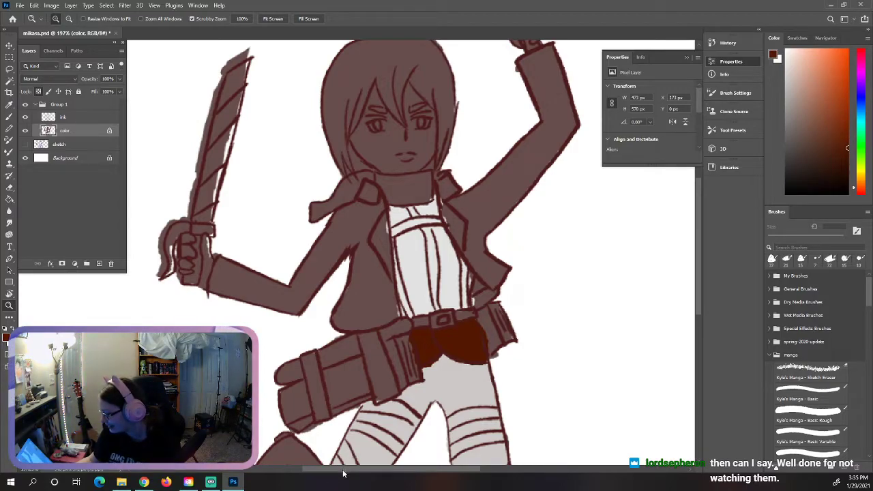
{"action": "left_click_drag", "start_coordinate": [344, 473], "coordinate": [330, 473]}
{"action": "left_click_drag", "start_coordinate": [701, 262], "coordinate": [699, 247]}
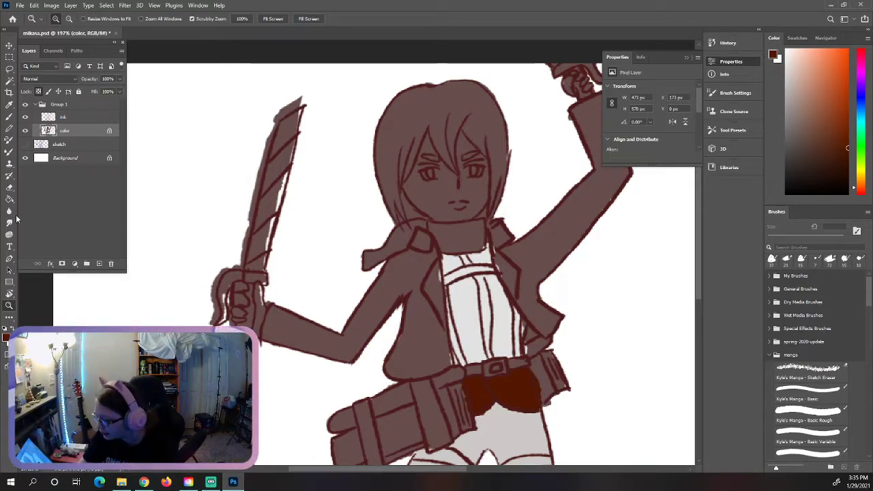
{"action": "left_click", "coordinate": [9, 189]}
{"action": "mouse_move", "coordinate": [273, 119]}
{"action": "left_mouse_down"}
{"action": "mouse_move", "coordinate": [241, 264]}
{"action": "mouse_move", "coordinate": [221, 270]}
{"action": "mouse_move", "coordinate": [212, 298]}
{"action": "left_mouse_up"}
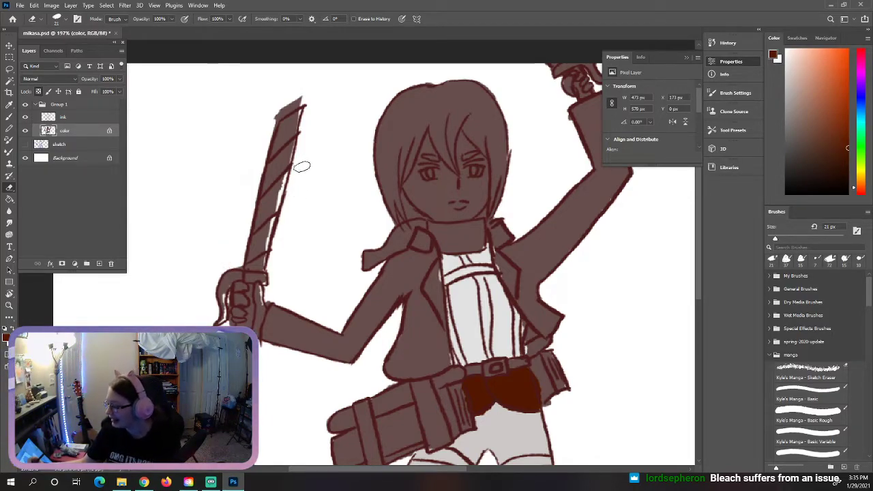
{"action": "mouse_move", "coordinate": [273, 114]}
{"action": "left_mouse_down"}
{"action": "mouse_move", "coordinate": [306, 92]}
{"action": "mouse_move", "coordinate": [267, 119]}
{"action": "left_mouse_up"}
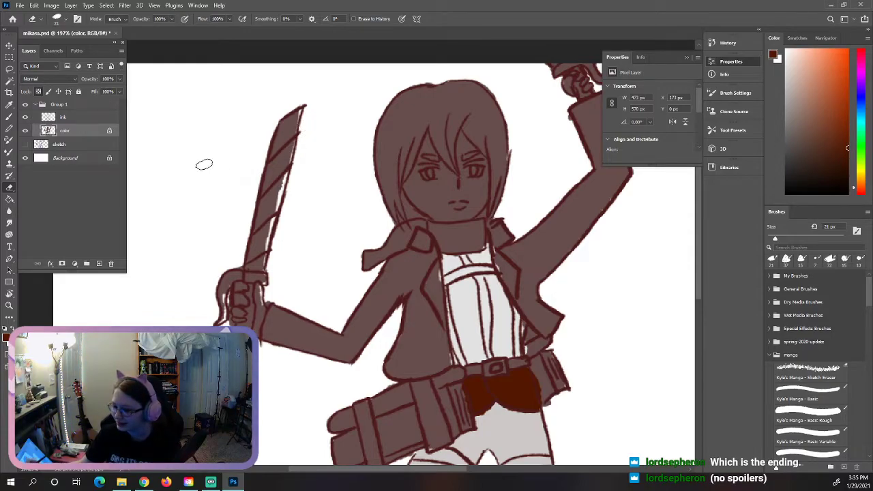
Try brushing dark brown over the gap along the lowered sword blade's inner edge, and undo the stroke
{"action": "key", "text": "b"}
{"action": "mouse_move", "coordinate": [278, 208]}
{"action": "left_mouse_down"}
{"action": "mouse_move", "coordinate": [263, 260]}
{"action": "mouse_move", "coordinate": [267, 236]}
{"action": "left_mouse_up"}
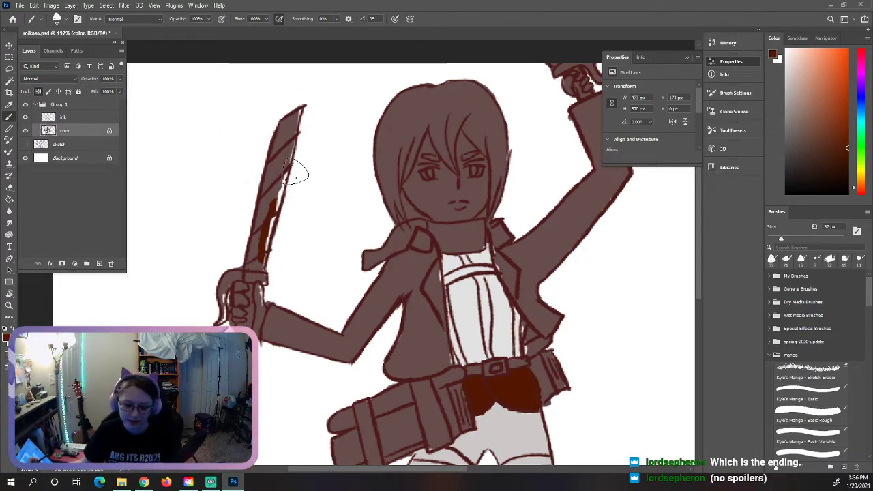
{"action": "key", "text": "ctrl+z"}
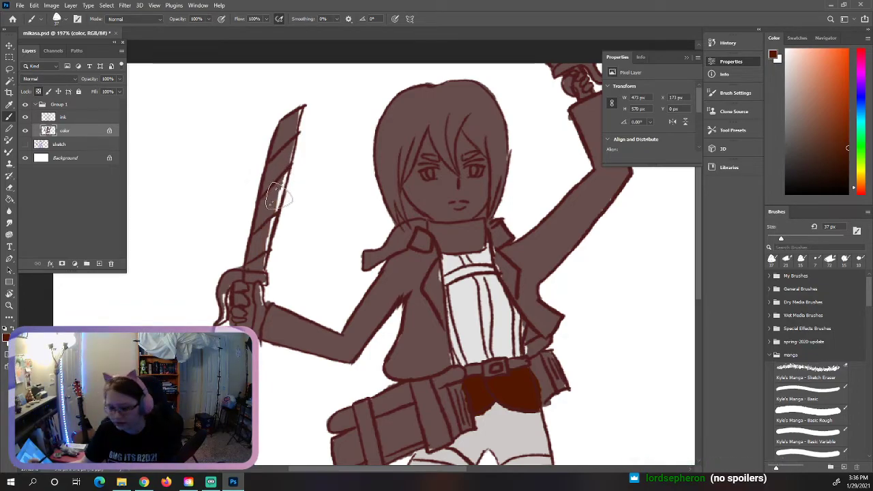
Sample the flat brown, unlock the color layer's transparent pixels, and paint over the gap along the lowered sword blade's inner edge
{"action": "left_click", "coordinate": [280, 198], "text": "alt"}
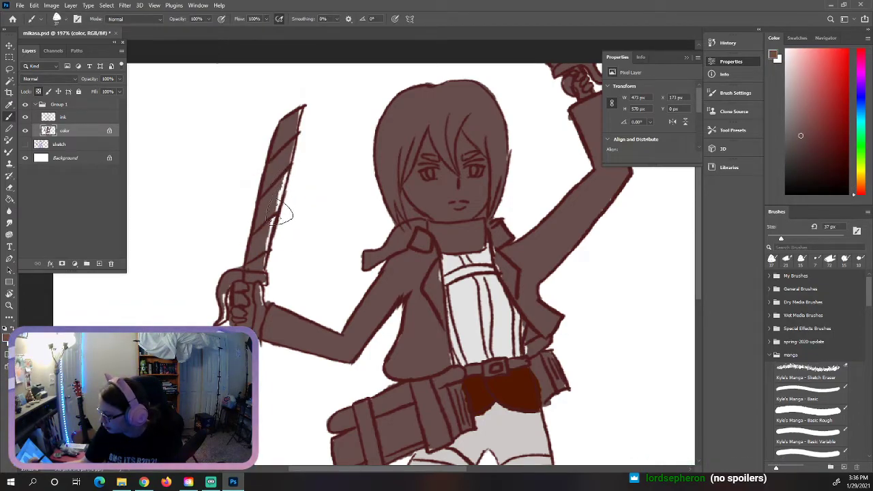
{"action": "left_click", "coordinate": [39, 92]}
{"action": "mouse_move", "coordinate": [285, 167]}
{"action": "left_mouse_down"}
{"action": "mouse_move", "coordinate": [294, 127]}
{"action": "mouse_move", "coordinate": [302, 156]}
{"action": "left_mouse_up"}
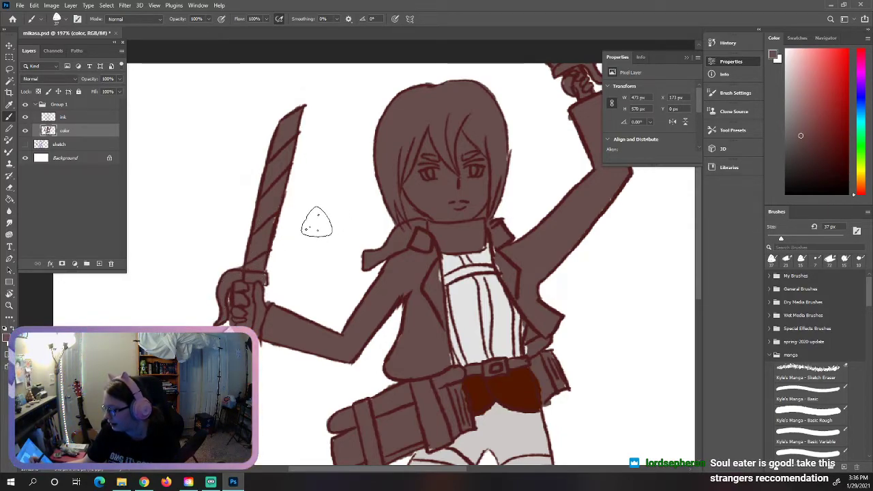
Erase the excess color around the lowered sword's grip, in the opening between the hand guard and the fingers
{"action": "key", "text": "z"}
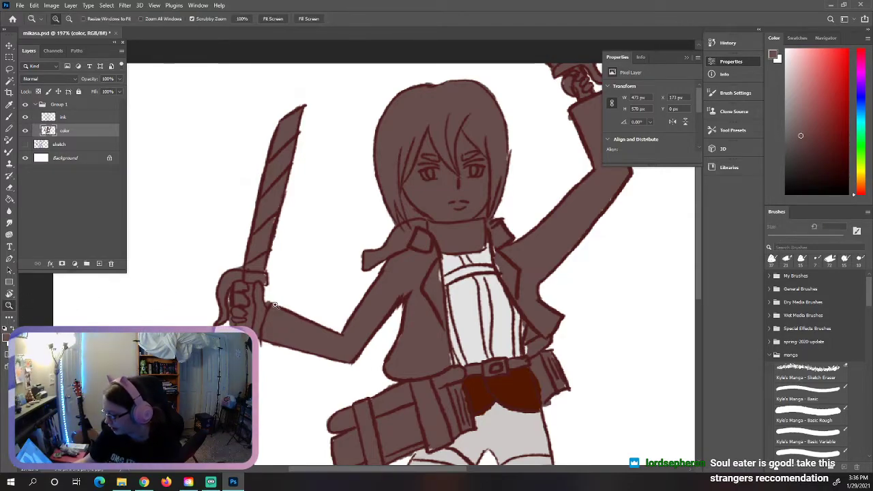
{"action": "left_click", "coordinate": [291, 303]}
{"action": "left_click", "coordinate": [291, 303]}
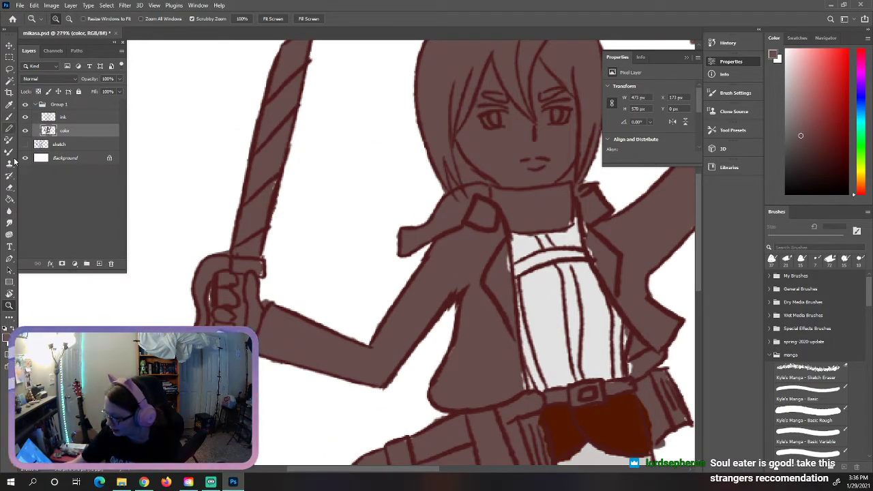
{"action": "left_click", "coordinate": [9, 188]}
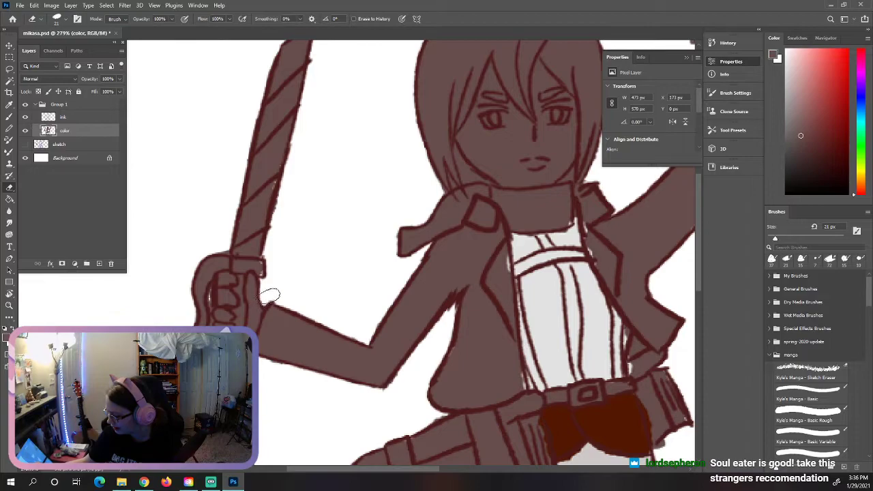
{"action": "left_click_drag", "start_coordinate": [205, 283], "coordinate": [216, 321]}
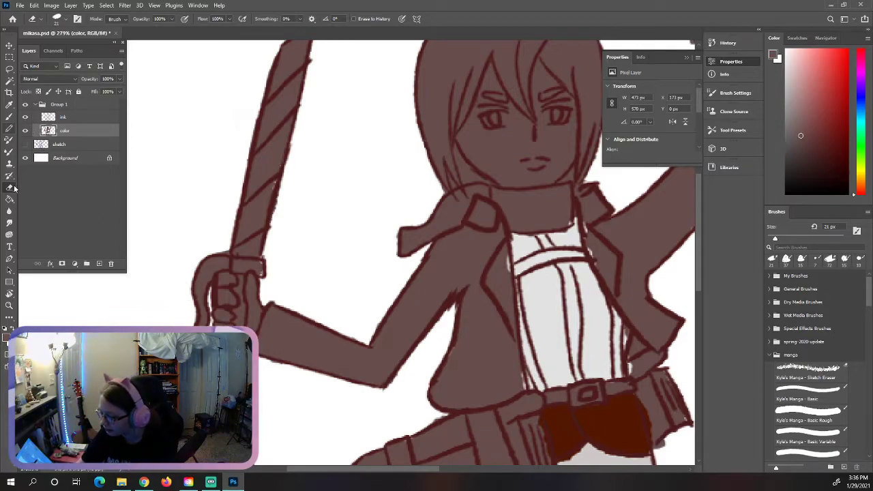
{"action": "key", "text": "ctrl+minus"}
{"action": "left_click", "coordinate": [10, 305]}
{"action": "left_click_drag", "start_coordinate": [460, 201], "coordinate": [431, 211]}
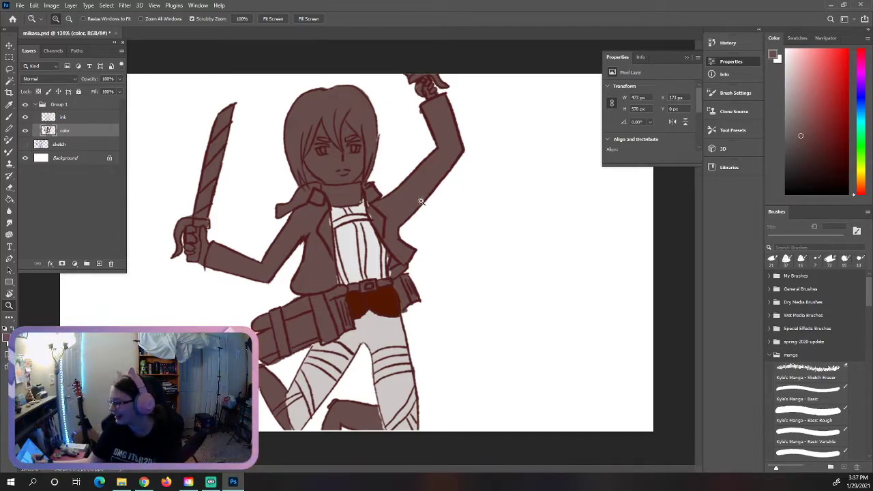
{"action": "left_click_drag", "start_coordinate": [391, 224], "coordinate": [422, 213]}
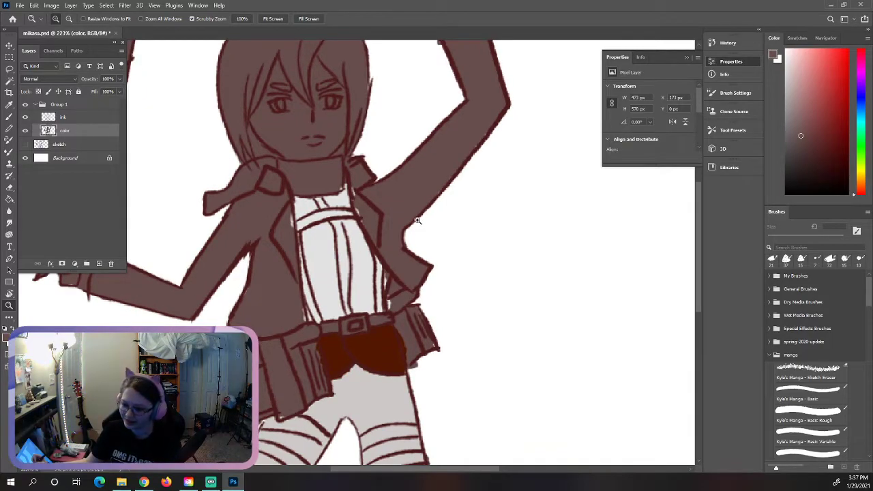
{"action": "left_click_drag", "start_coordinate": [306, 259], "coordinate": [522, 170]}
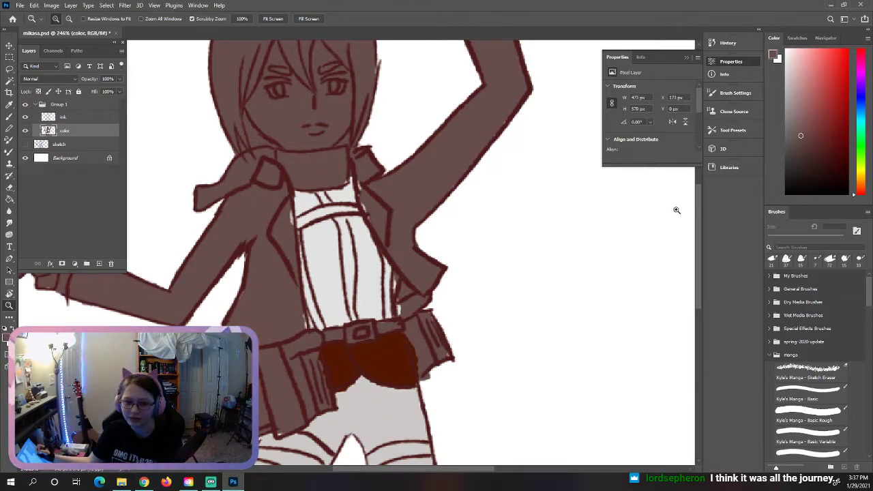
{"action": "left_click_drag", "start_coordinate": [693, 214], "coordinate": [698, 195]}
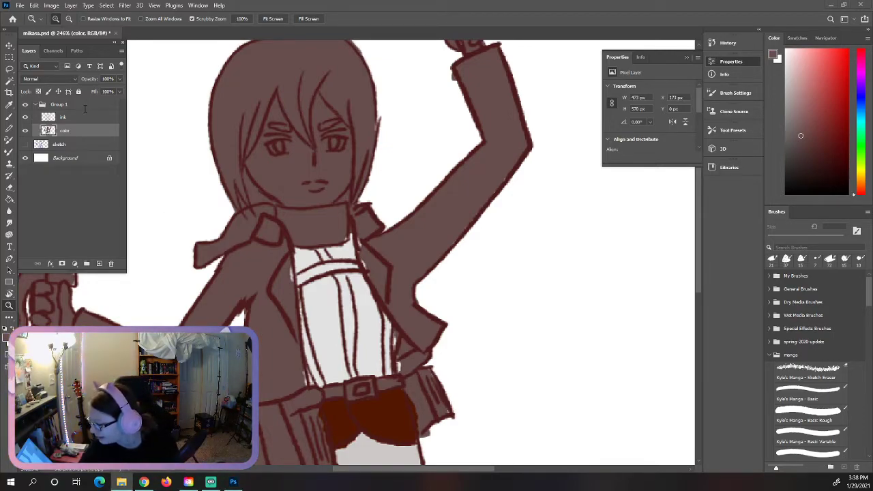
Add a new layer in Group 1 with the default options and place the Titan-Cove reference image into the document
{"action": "left_click", "coordinate": [88, 105]}
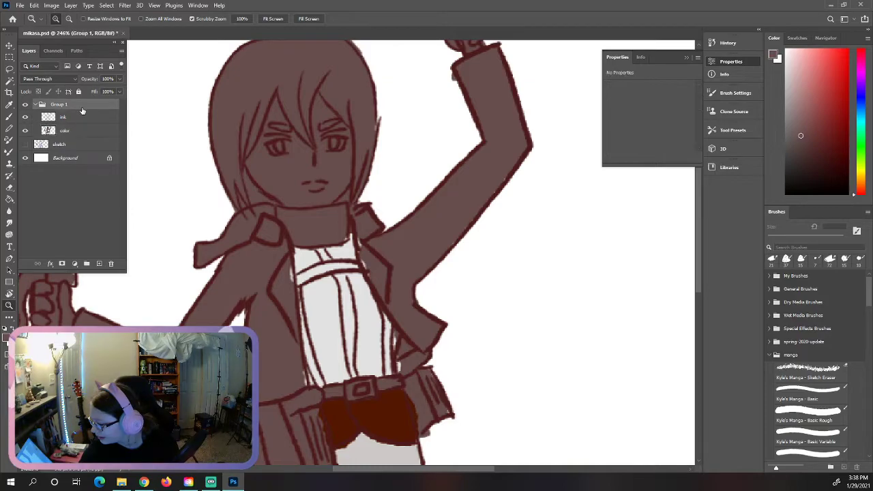
{"action": "left_click", "coordinate": [121, 52]}
{"action": "left_click", "coordinate": [144, 53]}
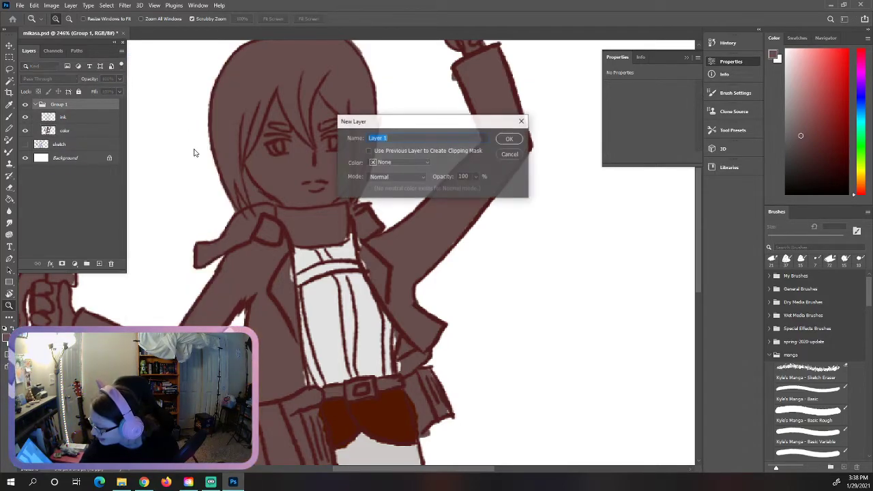
{"action": "left_click", "coordinate": [502, 141]}
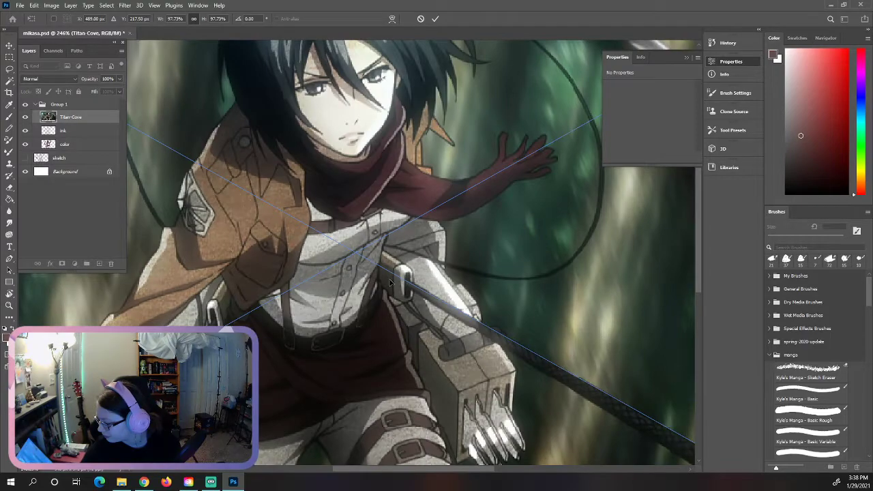
Try shifting the placed reference image upward over the drawing and applying it, and undo the placement
{"action": "left_click_drag", "start_coordinate": [375, 304], "coordinate": [369, 199]}
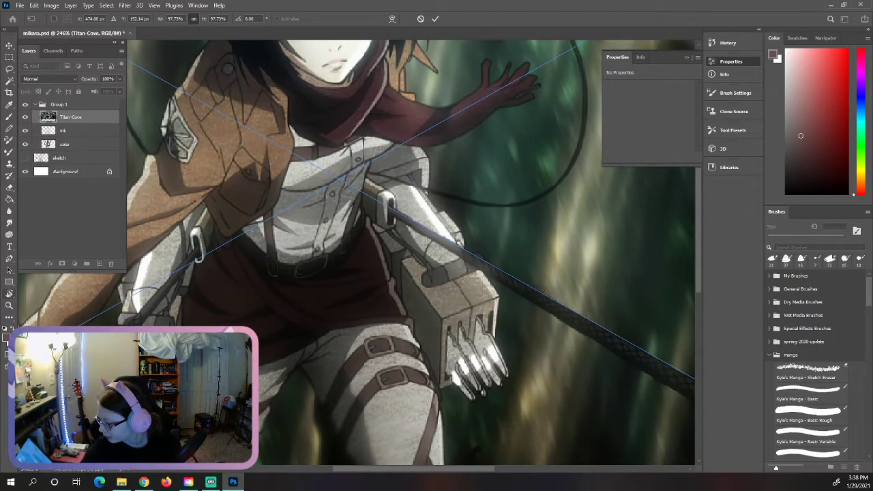
{"action": "left_click", "coordinate": [9, 305]}
{"action": "mouse_move", "coordinate": [342, 300]}
{"action": "left_mouse_down"}
{"action": "mouse_move", "coordinate": [310, 303]}
{"action": "mouse_move", "coordinate": [324, 304]}
{"action": "left_mouse_up"}
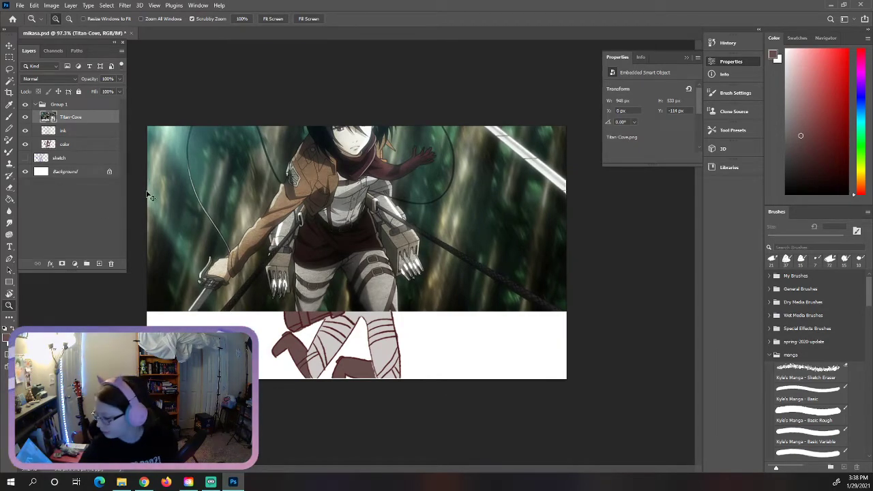
{"action": "key", "text": "ctrl+z"}
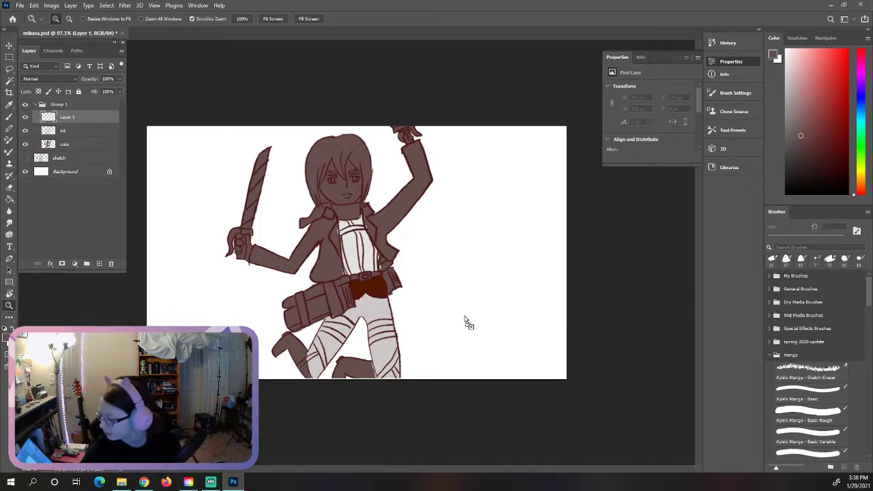
Place the Titan-Cove image again, scale it to about 32%, and position it in the lower-left corner of the canvas
{"action": "key", "text": "ctrl+shift+z"}
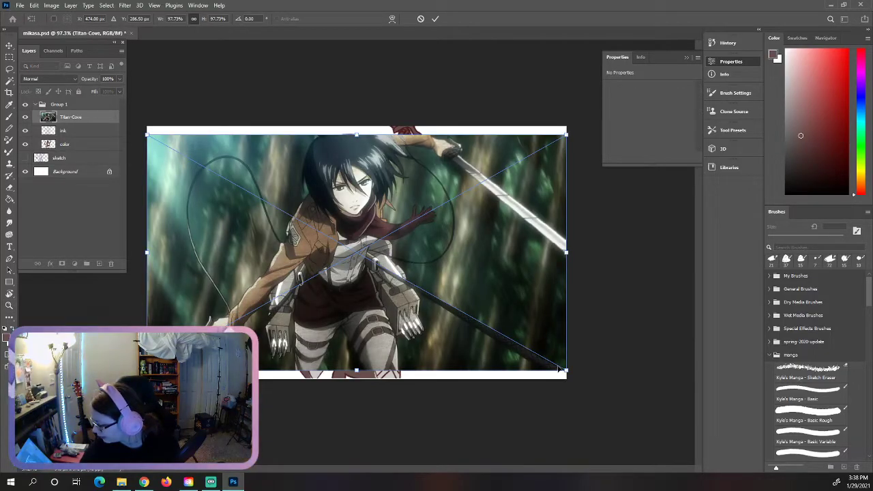
{"action": "mouse_move", "coordinate": [566, 373]}
{"action": "left_mouse_down"}
{"action": "mouse_move", "coordinate": [344, 244]}
{"action": "mouse_move", "coordinate": [387, 217]}
{"action": "mouse_move", "coordinate": [443, 203]}
{"action": "left_mouse_up"}
{"action": "left_click_drag", "start_coordinate": [332, 211], "coordinate": [240, 205]}
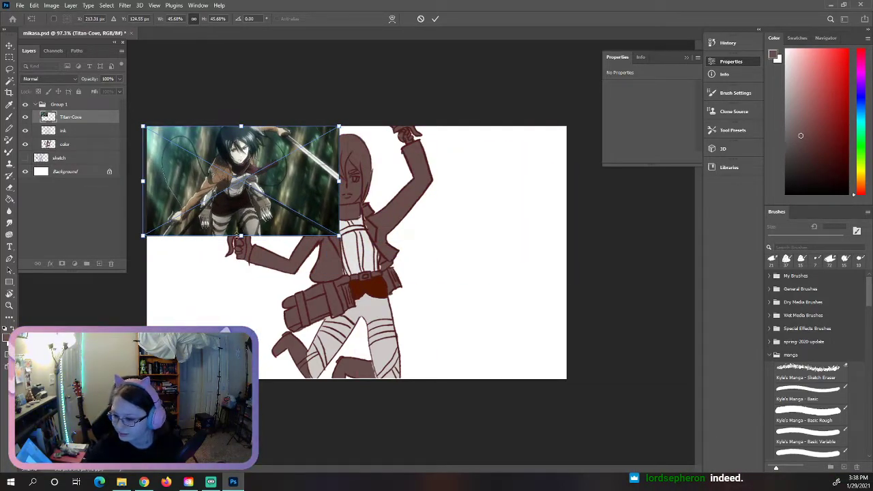
{"action": "mouse_move", "coordinate": [339, 235]}
{"action": "left_mouse_down"}
{"action": "mouse_move", "coordinate": [273, 201]}
{"action": "mouse_move", "coordinate": [227, 289]}
{"action": "mouse_move", "coordinate": [227, 361]}
{"action": "mouse_move", "coordinate": [247, 376]}
{"action": "mouse_move", "coordinate": [238, 374]}
{"action": "left_mouse_up"}
{"action": "left_click_drag", "start_coordinate": [275, 308], "coordinate": [284, 302]}
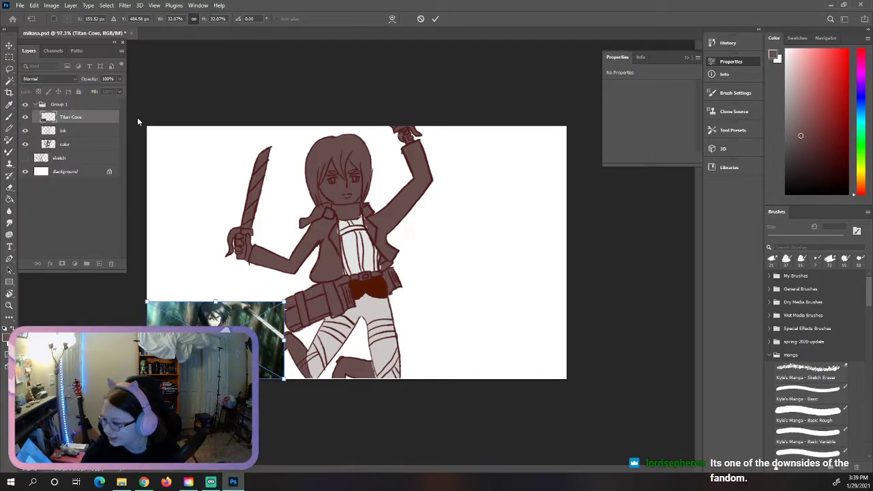
Apply the reference image's placement and move its layer out of Group 1 to the top of the layer stack
{"action": "left_click", "coordinate": [8, 57]}
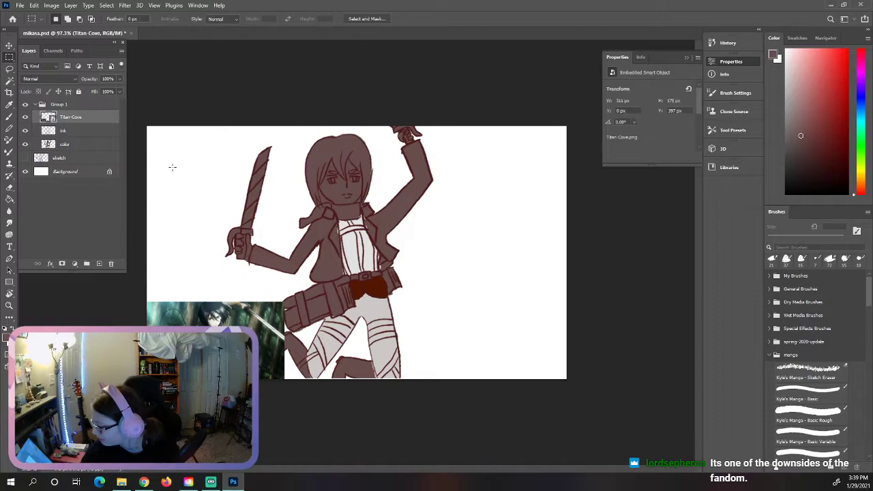
{"action": "left_click", "coordinate": [9, 105]}
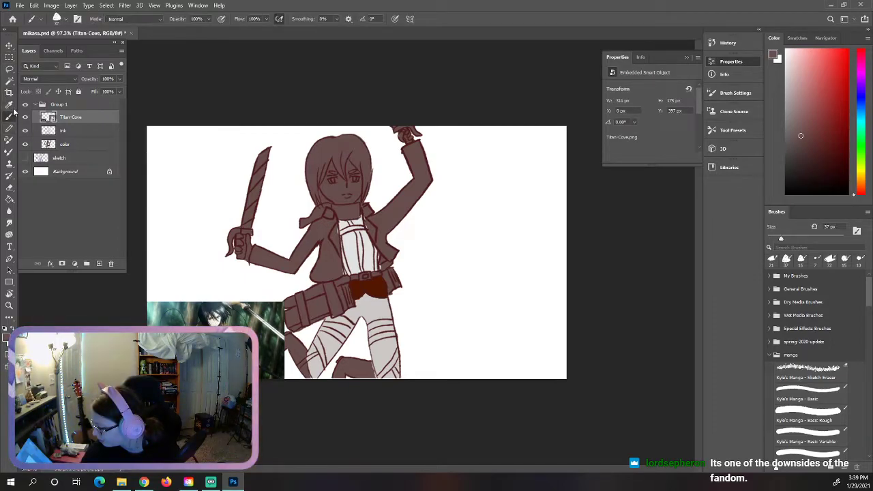
{"action": "left_click_drag", "start_coordinate": [71, 117], "coordinate": [77, 104]}
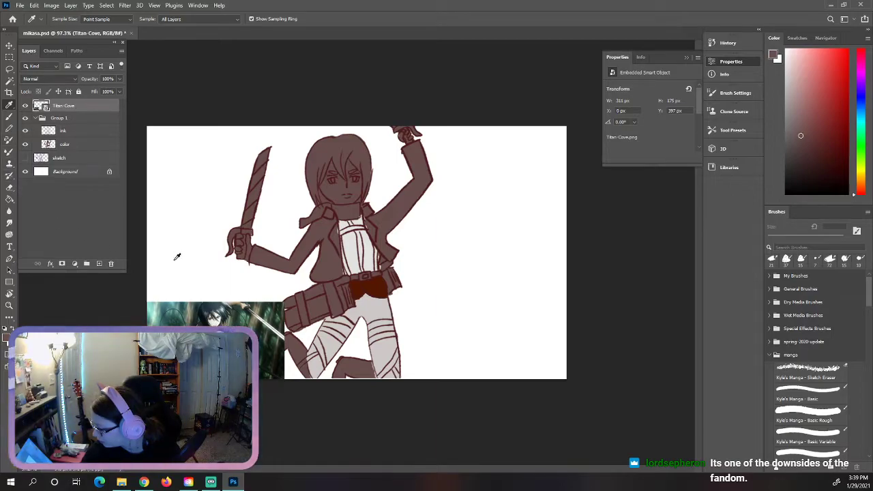
Sample a brown from the character's jacket in the Titan-Cove reference image as the brush color
{"action": "left_click", "coordinate": [9, 305]}
{"action": "left_click_drag", "start_coordinate": [345, 235], "coordinate": [390, 230]}
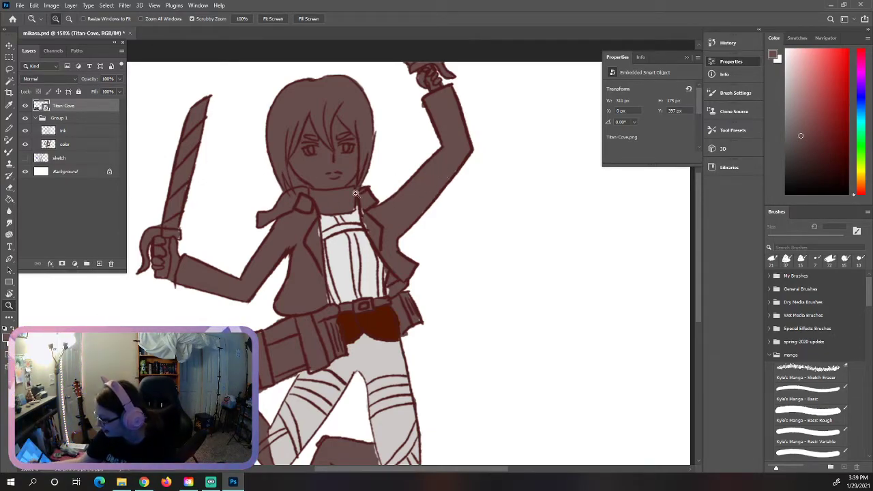
{"action": "scroll", "coordinate": [701, 224], "scroll_direction": "down", "scroll_amount": 2}
{"action": "scroll", "coordinate": [703, 227], "scroll_direction": "up", "scroll_amount": 2}
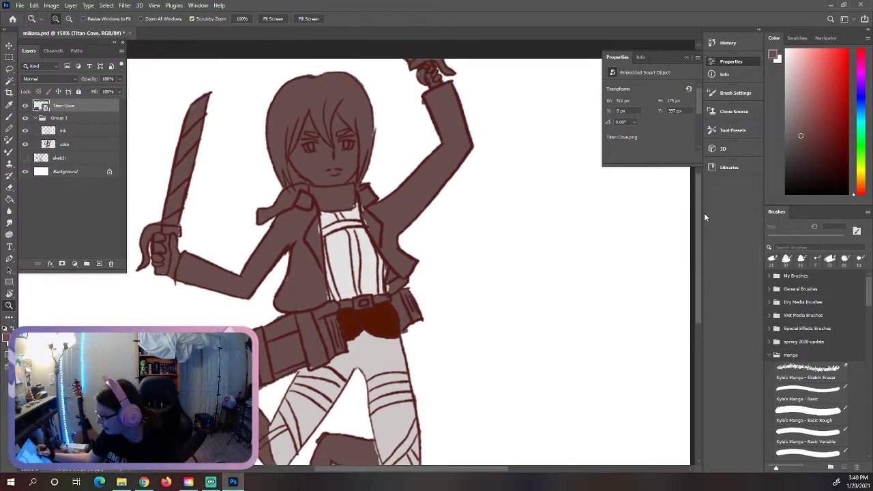
{"action": "scroll", "coordinate": [705, 214], "scroll_direction": "down", "scroll_amount": 1}
{"action": "scroll", "coordinate": [705, 227], "scroll_direction": "down", "scroll_amount": 1}
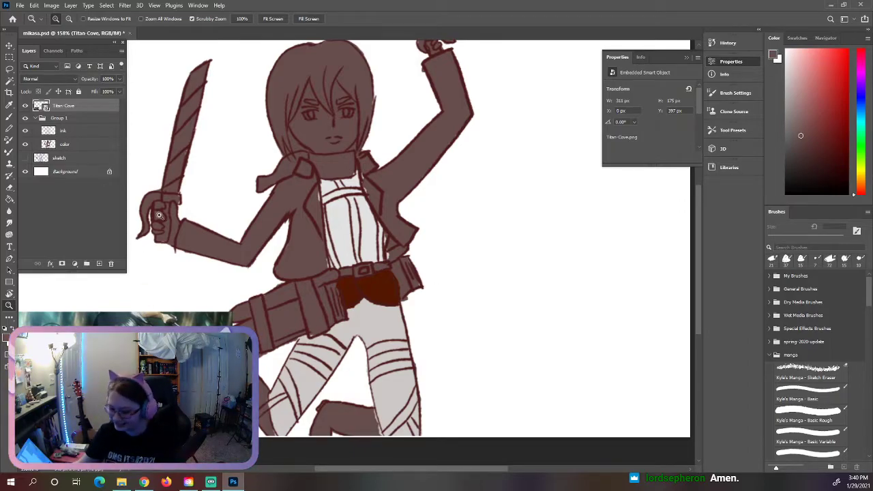
{"action": "key", "text": "i"}
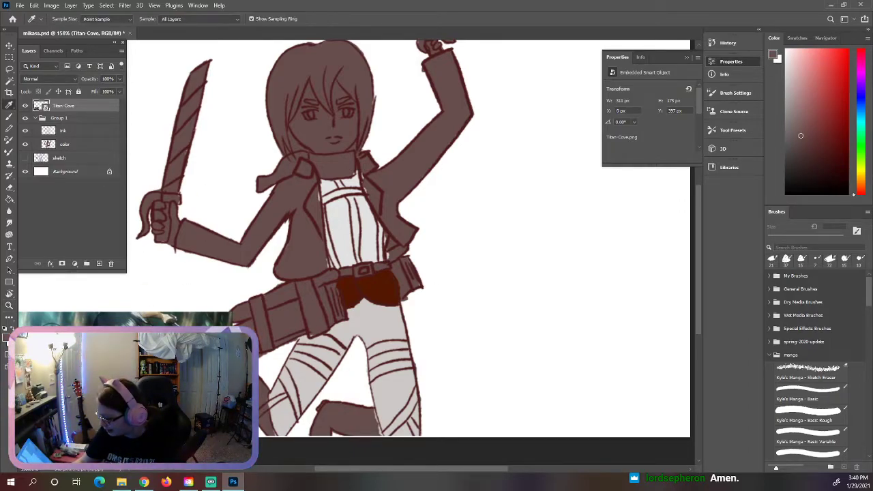
{"action": "key", "text": "b"}
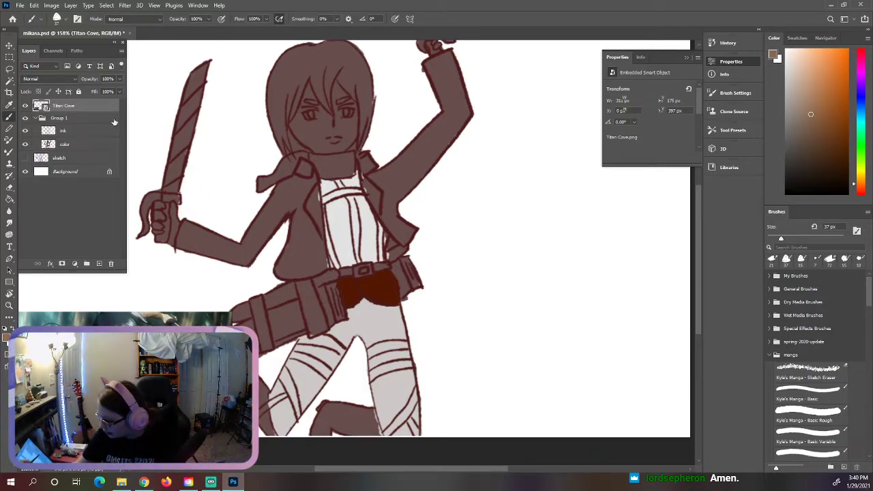
Make the color layer active with its transparent pixels locked, and sample a new jacket brown from the reference image
{"action": "left_click", "coordinate": [75, 144]}
{"action": "left_click", "coordinate": [67, 91]}
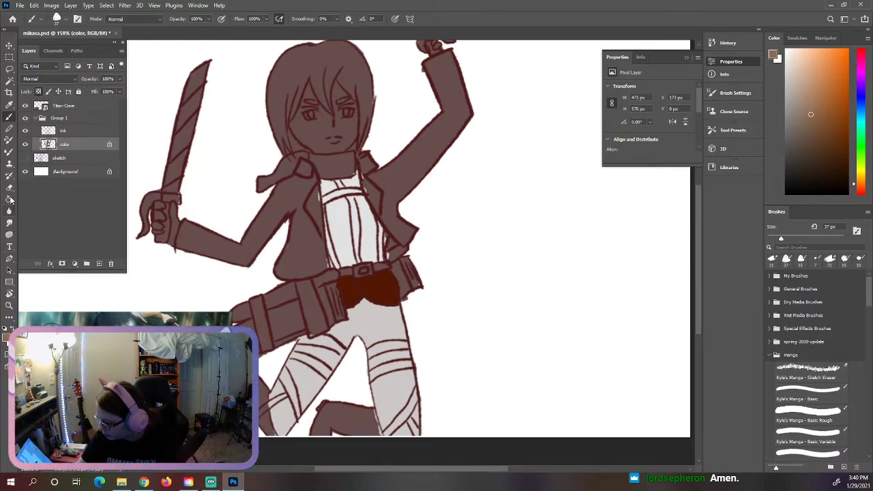
{"action": "left_click", "coordinate": [9, 305]}
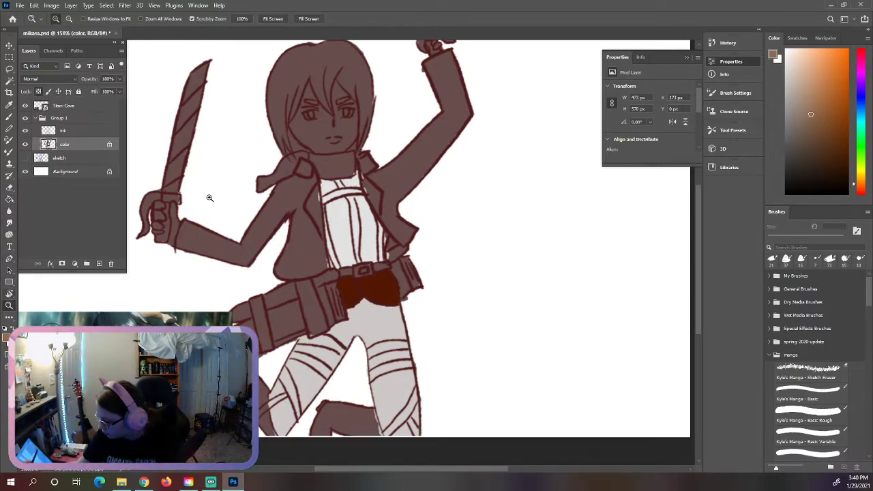
{"action": "left_click_drag", "start_coordinate": [373, 199], "coordinate": [412, 184]}
{"action": "left_click_drag", "start_coordinate": [697, 221], "coordinate": [698, 265]}
{"action": "mouse_move", "coordinate": [359, 470]}
{"action": "left_mouse_down"}
{"action": "mouse_move", "coordinate": [298, 469]}
{"action": "mouse_move", "coordinate": [350, 471]}
{"action": "left_mouse_up"}
{"action": "key", "text": "i"}
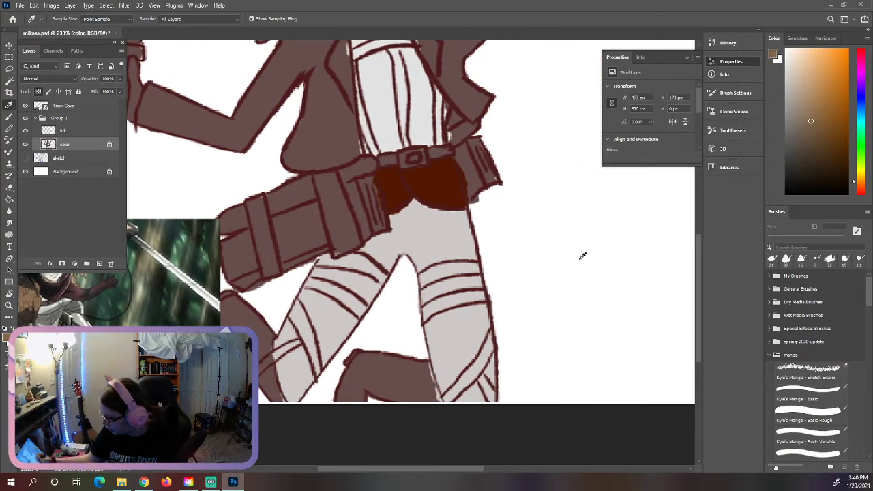
{"action": "left_click_drag", "start_coordinate": [697, 252], "coordinate": [698, 202]}
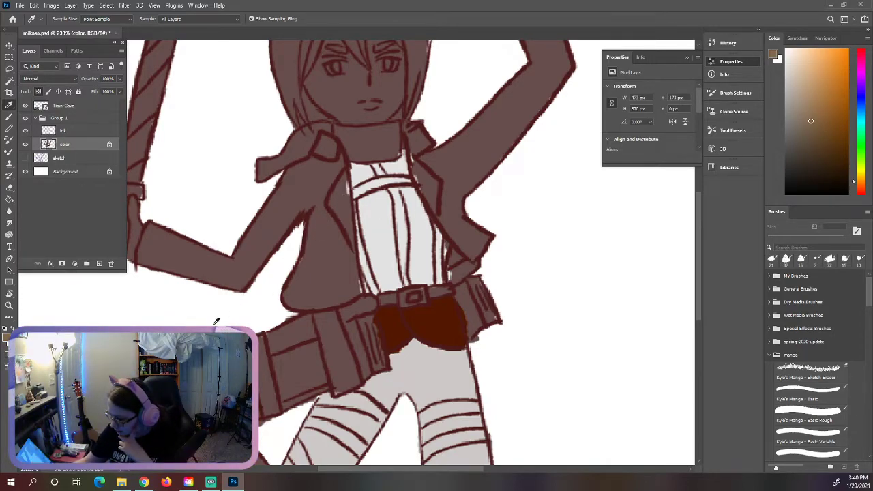
Test the sampled brown on the jacket, pick a lighter tan, and paint the front panel on the lowered-arm side
{"action": "key", "text": "b"}
{"action": "mouse_move", "coordinate": [318, 205]}
{"action": "left_mouse_down"}
{"action": "mouse_move", "coordinate": [318, 252]}
{"action": "mouse_move", "coordinate": [333, 244]}
{"action": "mouse_move", "coordinate": [339, 184]}
{"action": "left_mouse_up"}
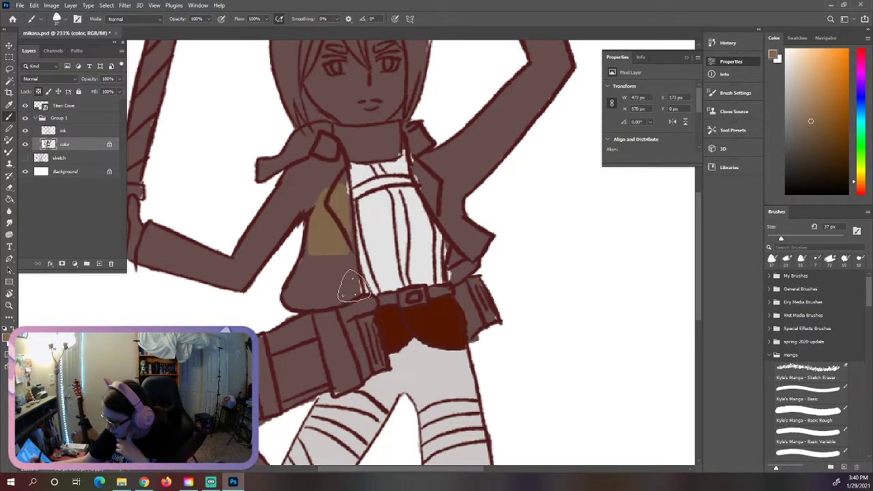
{"action": "left_click", "coordinate": [809, 100]}
{"action": "mouse_move", "coordinate": [351, 219]}
{"action": "left_mouse_down"}
{"action": "mouse_move", "coordinate": [327, 177]}
{"action": "mouse_move", "coordinate": [294, 295]}
{"action": "mouse_move", "coordinate": [334, 295]}
{"action": "mouse_move", "coordinate": [348, 270]}
{"action": "mouse_move", "coordinate": [334, 261]}
{"action": "mouse_move", "coordinate": [310, 287]}
{"action": "left_mouse_up"}
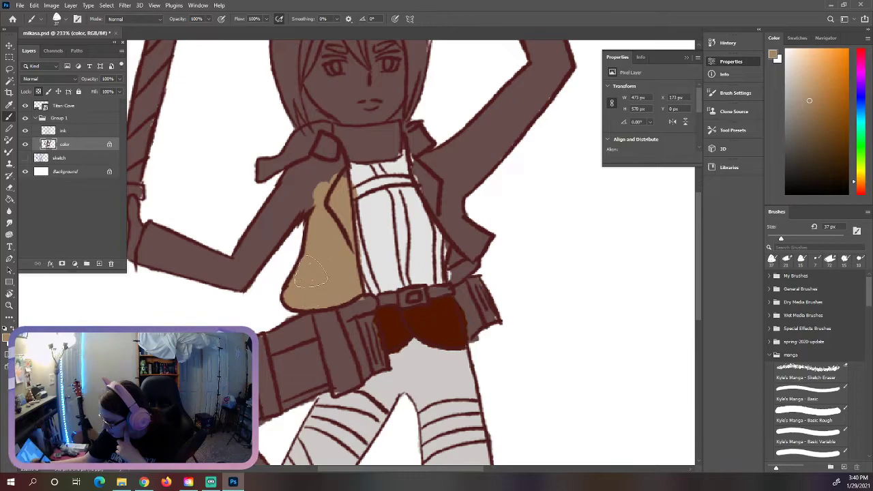
Paint the jacket's shoulder, collar and sleeve on the lowered-arm side with the same tan, down to the wrist
{"action": "mouse_move", "coordinate": [307, 208]}
{"action": "left_mouse_down"}
{"action": "mouse_move", "coordinate": [264, 243]}
{"action": "mouse_move", "coordinate": [288, 217]}
{"action": "mouse_move", "coordinate": [292, 196]}
{"action": "mouse_move", "coordinate": [281, 199]}
{"action": "mouse_move", "coordinate": [294, 184]}
{"action": "mouse_move", "coordinate": [289, 177]}
{"action": "mouse_move", "coordinate": [334, 161]}
{"action": "mouse_move", "coordinate": [326, 145]}
{"action": "mouse_move", "coordinate": [319, 154]}
{"action": "mouse_move", "coordinate": [324, 146]}
{"action": "mouse_move", "coordinate": [337, 179]}
{"action": "mouse_move", "coordinate": [317, 194]}
{"action": "mouse_move", "coordinate": [303, 190]}
{"action": "mouse_move", "coordinate": [297, 199]}
{"action": "mouse_move", "coordinate": [307, 185]}
{"action": "mouse_move", "coordinate": [320, 196]}
{"action": "mouse_move", "coordinate": [331, 183]}
{"action": "mouse_move", "coordinate": [256, 261]}
{"action": "left_mouse_up"}
{"action": "mouse_move", "coordinate": [269, 249]}
{"action": "left_mouse_down"}
{"action": "mouse_move", "coordinate": [234, 267]}
{"action": "mouse_move", "coordinate": [267, 222]}
{"action": "left_mouse_up"}
{"action": "left_click_drag", "start_coordinate": [411, 470], "coordinate": [386, 470]}
{"action": "mouse_move", "coordinate": [252, 256]}
{"action": "left_mouse_down"}
{"action": "mouse_move", "coordinate": [261, 232]}
{"action": "mouse_move", "coordinate": [270, 259]}
{"action": "mouse_move", "coordinate": [261, 266]}
{"action": "mouse_move", "coordinate": [277, 260]}
{"action": "mouse_move", "coordinate": [331, 281]}
{"action": "mouse_move", "coordinate": [347, 278]}
{"action": "mouse_move", "coordinate": [333, 282]}
{"action": "mouse_move", "coordinate": [342, 284]}
{"action": "mouse_move", "coordinate": [358, 273]}
{"action": "mouse_move", "coordinate": [342, 277]}
{"action": "mouse_move", "coordinate": [351, 281]}
{"action": "mouse_move", "coordinate": [324, 264]}
{"action": "mouse_move", "coordinate": [340, 263]}
{"action": "mouse_move", "coordinate": [282, 258]}
{"action": "left_mouse_up"}
{"action": "scroll", "coordinate": [409, 252], "scroll_direction": "right", "scroll_amount": 5}
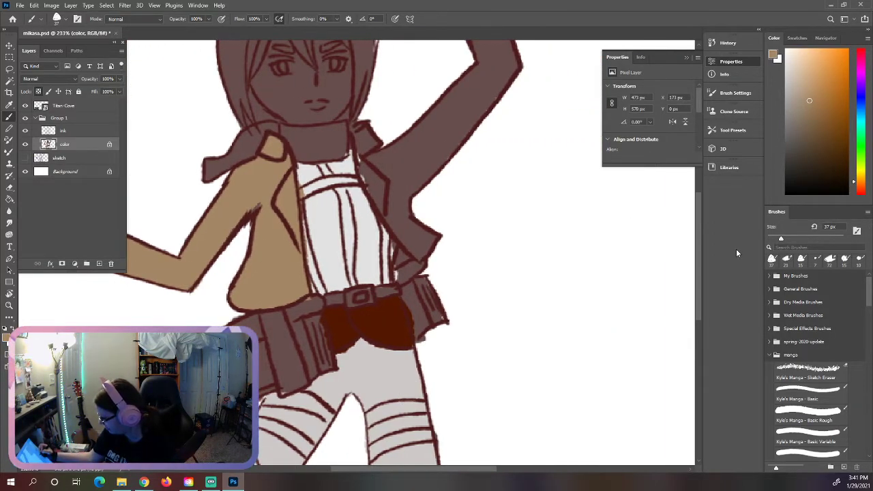
{"action": "left_click_drag", "start_coordinate": [696, 243], "coordinate": [697, 235]}
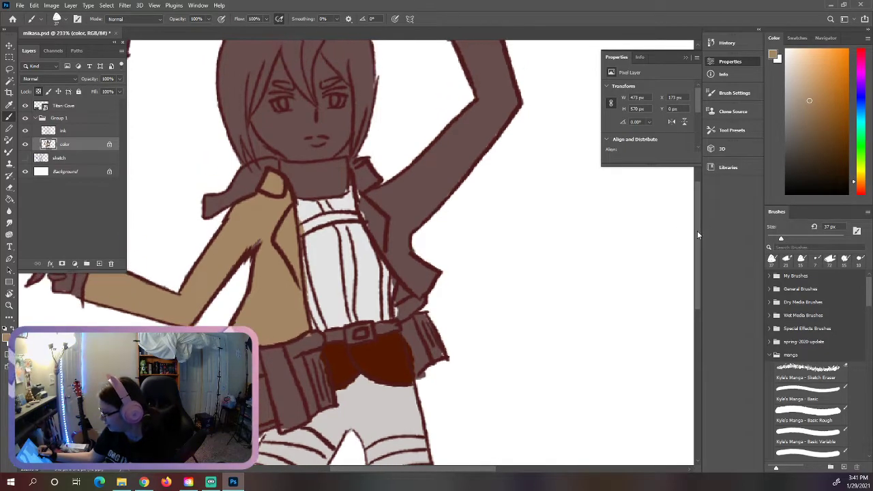
Paint the jacket's collar, front panel and full sleeve on the raised-arm side with the same tan, up to the wrist
{"action": "mouse_move", "coordinate": [359, 169]}
{"action": "left_mouse_down"}
{"action": "mouse_move", "coordinate": [372, 203]}
{"action": "mouse_move", "coordinate": [404, 165]}
{"action": "mouse_move", "coordinate": [356, 189]}
{"action": "mouse_move", "coordinate": [364, 215]}
{"action": "mouse_move", "coordinate": [355, 184]}
{"action": "mouse_move", "coordinate": [375, 237]}
{"action": "mouse_move", "coordinate": [390, 246]}
{"action": "mouse_move", "coordinate": [385, 233]}
{"action": "mouse_move", "coordinate": [398, 232]}
{"action": "mouse_move", "coordinate": [391, 253]}
{"action": "mouse_move", "coordinate": [381, 248]}
{"action": "mouse_move", "coordinate": [426, 287]}
{"action": "mouse_move", "coordinate": [443, 285]}
{"action": "mouse_move", "coordinate": [434, 225]}
{"action": "left_mouse_up"}
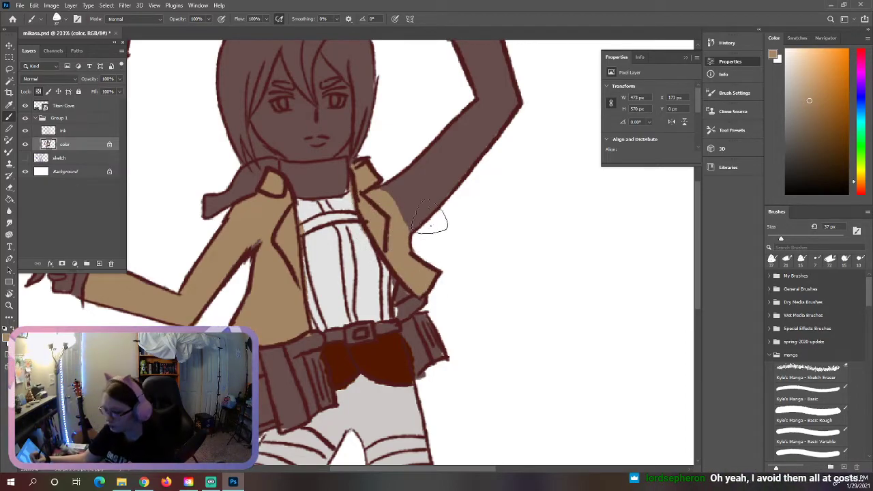
{"action": "left_click_drag", "start_coordinate": [697, 212], "coordinate": [701, 176]}
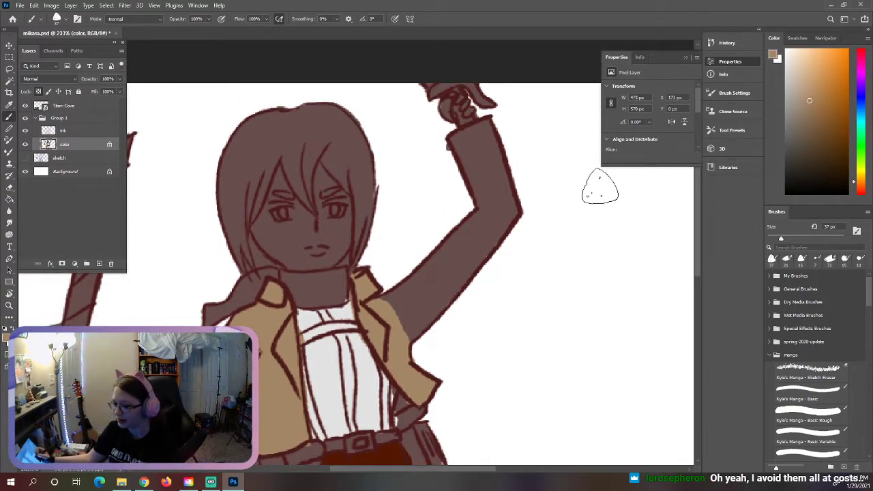
{"action": "mouse_move", "coordinate": [493, 133]}
{"action": "left_mouse_down"}
{"action": "mouse_move", "coordinate": [444, 156]}
{"action": "mouse_move", "coordinate": [456, 150]}
{"action": "mouse_move", "coordinate": [517, 189]}
{"action": "mouse_move", "coordinate": [448, 273]}
{"action": "mouse_move", "coordinate": [480, 237]}
{"action": "left_mouse_up"}
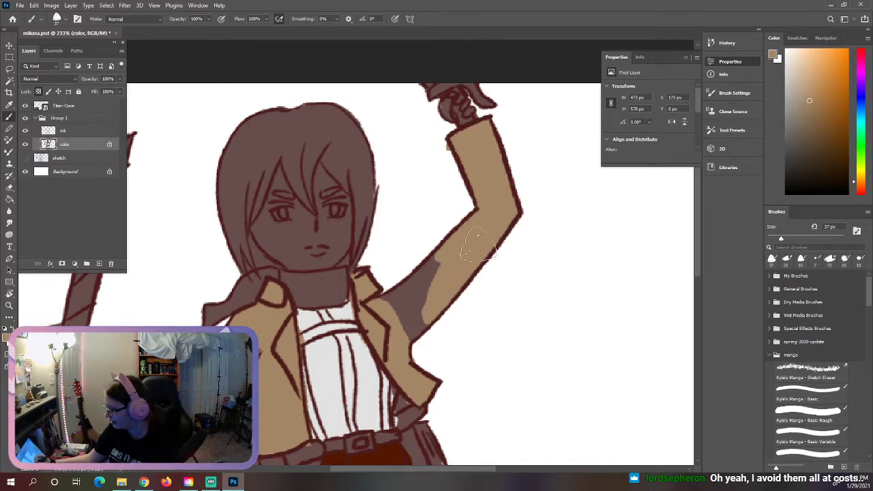
{"action": "mouse_move", "coordinate": [433, 286]}
{"action": "left_mouse_down"}
{"action": "mouse_move", "coordinate": [439, 326]}
{"action": "mouse_move", "coordinate": [414, 337]}
{"action": "left_mouse_up"}
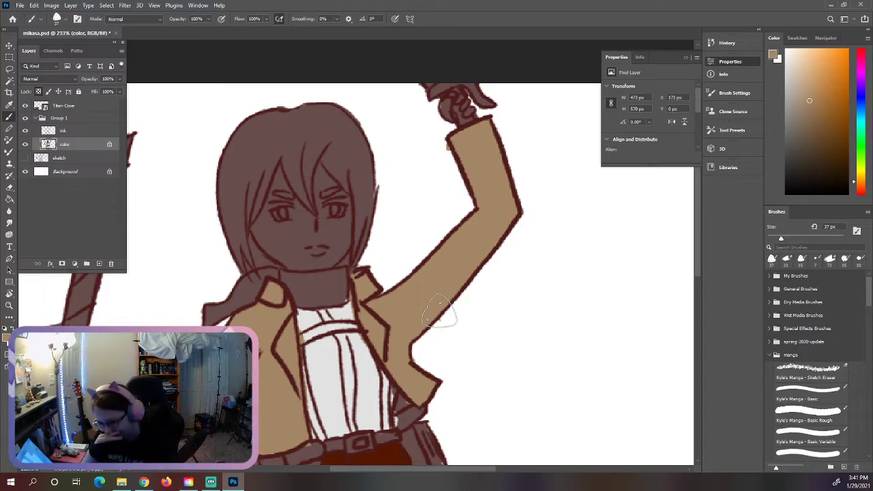
Try black on the dark red-brown cloth below the belt and undo the test strokes
{"action": "left_click_drag", "start_coordinate": [699, 204], "coordinate": [698, 301]}
{"action": "left_click_drag", "start_coordinate": [364, 471], "coordinate": [304, 471]}
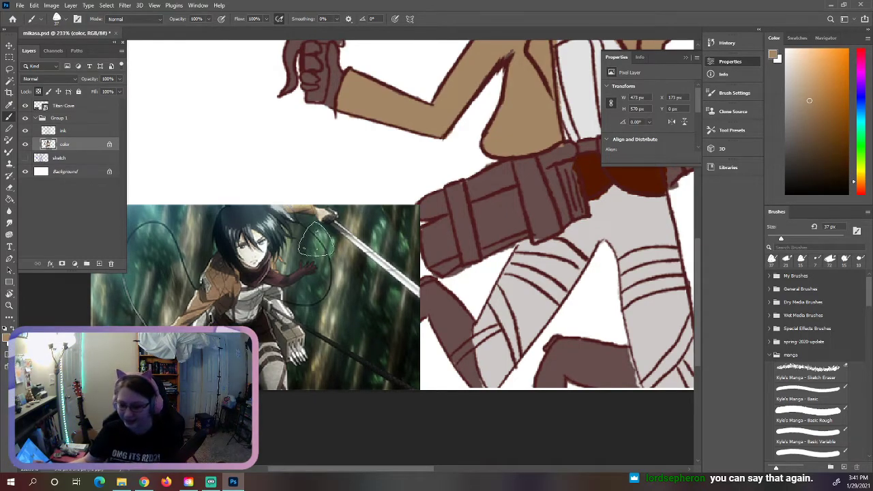
{"action": "key", "text": "d"}
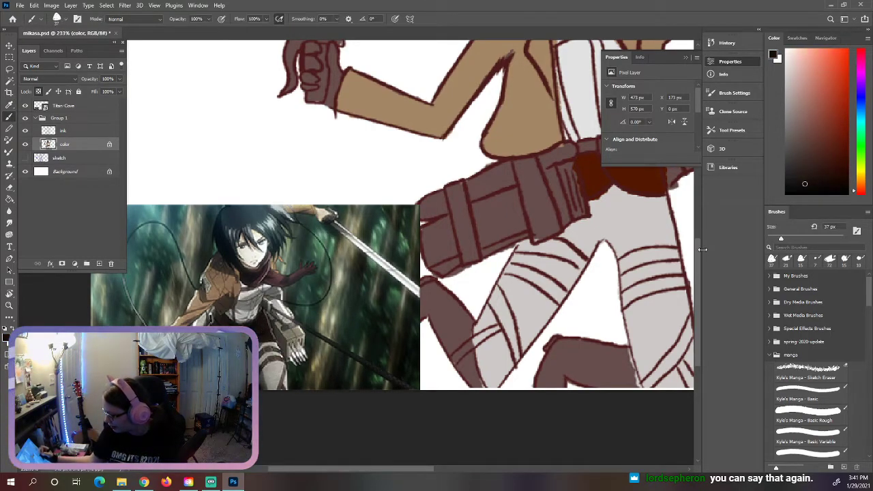
{"action": "left_click", "coordinate": [598, 178]}
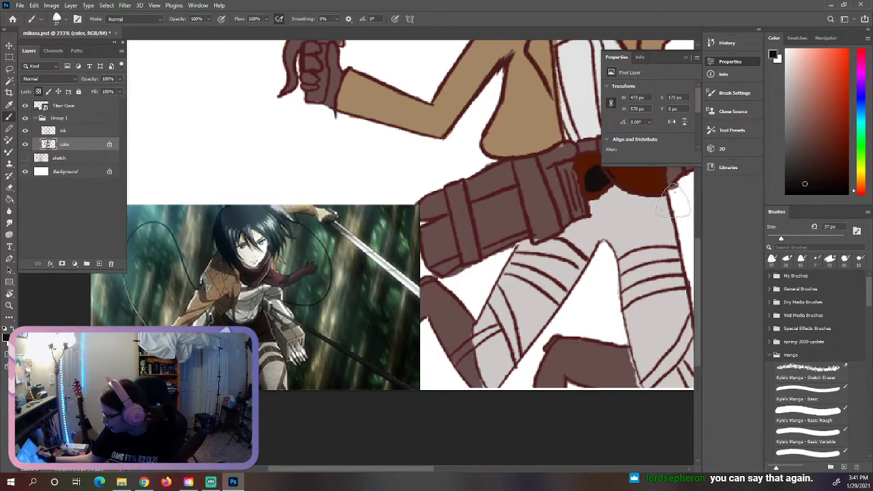
{"action": "key", "text": "i"}
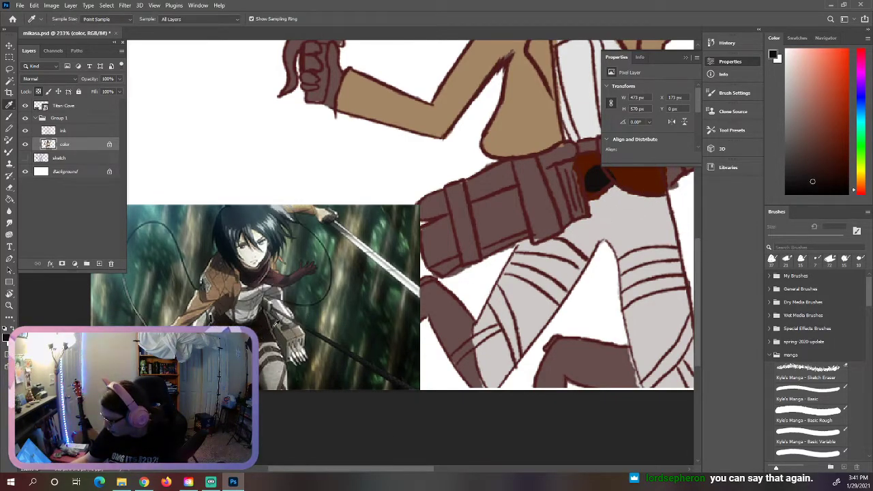
{"action": "left_click_drag", "start_coordinate": [298, 470], "coordinate": [350, 470]}
{"action": "left_click_drag", "start_coordinate": [439, 144], "coordinate": [55, 307]}
{"action": "left_click", "coordinate": [10, 118]}
{"action": "left_click_drag", "start_coordinate": [396, 167], "coordinate": [383, 179]}
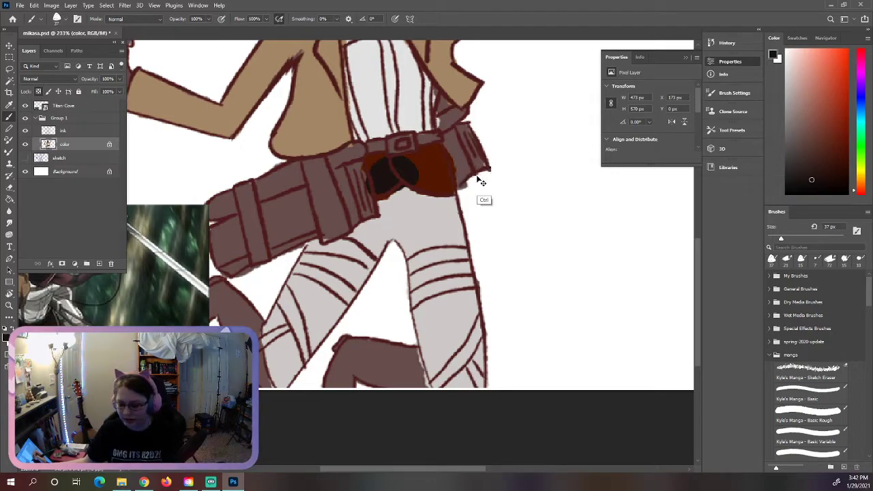
{"action": "key", "text": "ctrl+z"}
{"action": "key", "text": "ctrl+z"}
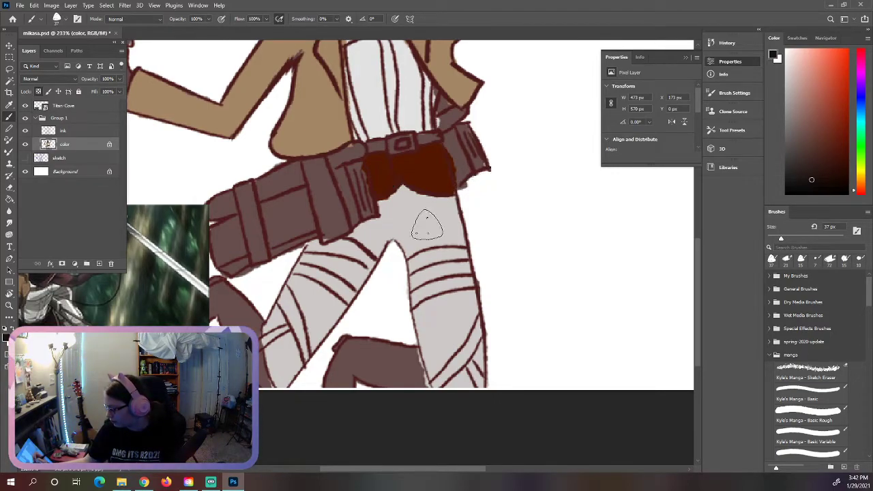
Sample a grey-brown and paint the harness straps over the shirt, including the chest, center and side straps
{"action": "left_click_drag", "start_coordinate": [695, 254], "coordinate": [701, 189]}
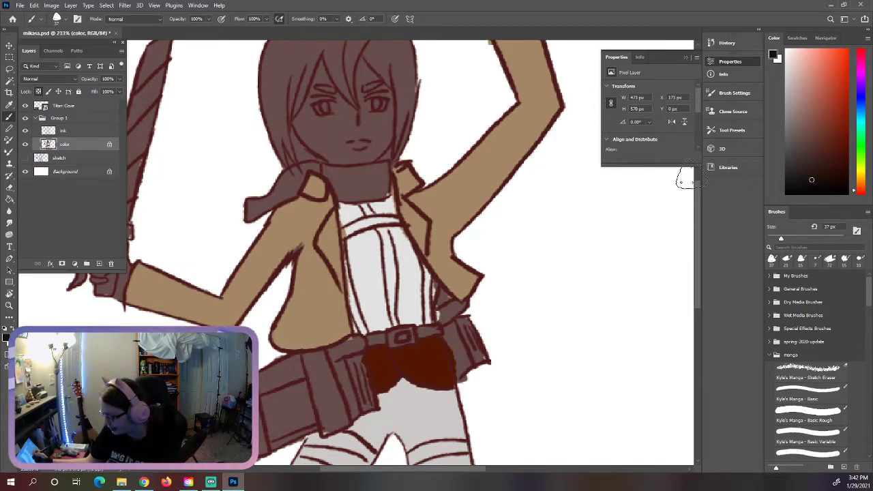
{"action": "left_click_drag", "start_coordinate": [699, 212], "coordinate": [697, 258]}
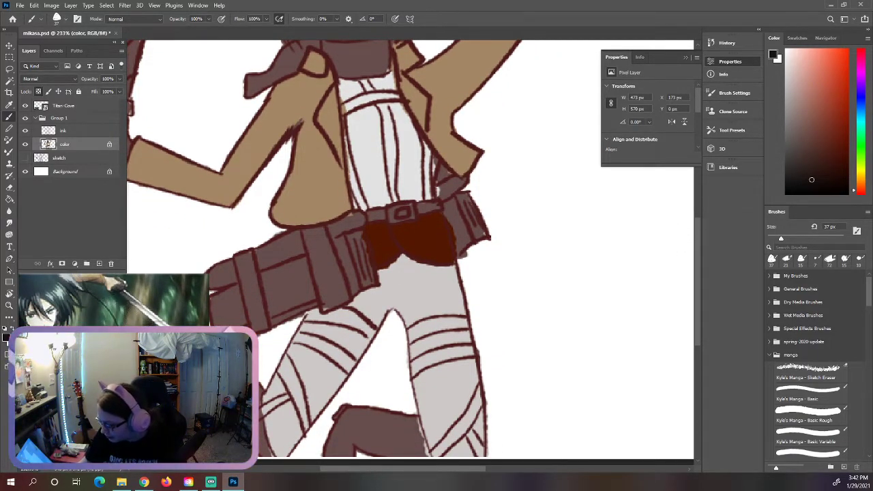
{"action": "key", "text": "i"}
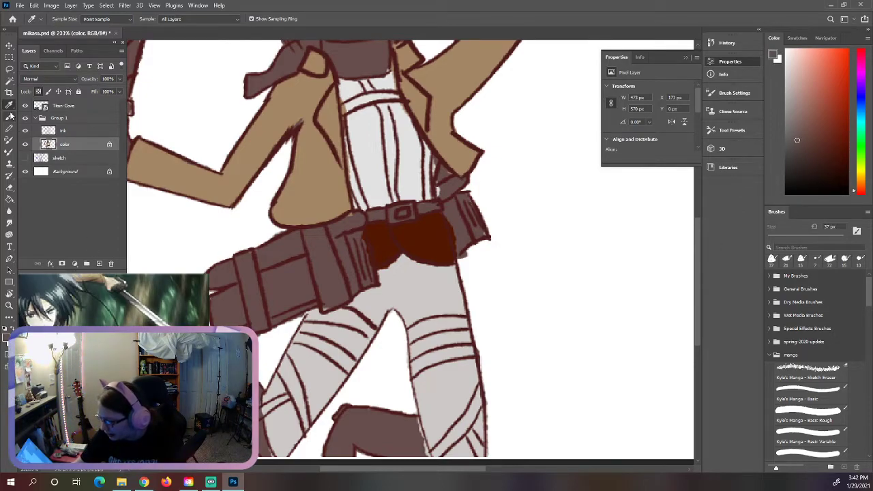
{"action": "left_click", "coordinate": [9, 116]}
{"action": "scroll", "coordinate": [696, 219], "scroll_direction": "up", "scroll_amount": 3}
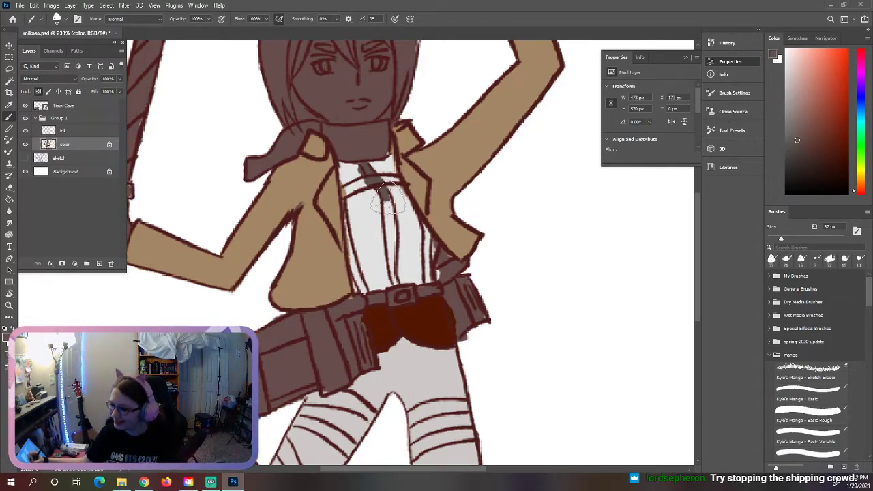
{"action": "mouse_move", "coordinate": [380, 195]}
{"action": "left_mouse_down"}
{"action": "mouse_move", "coordinate": [396, 282]}
{"action": "mouse_move", "coordinate": [390, 265]}
{"action": "mouse_move", "coordinate": [365, 282]}
{"action": "mouse_move", "coordinate": [362, 191]}
{"action": "left_mouse_up"}
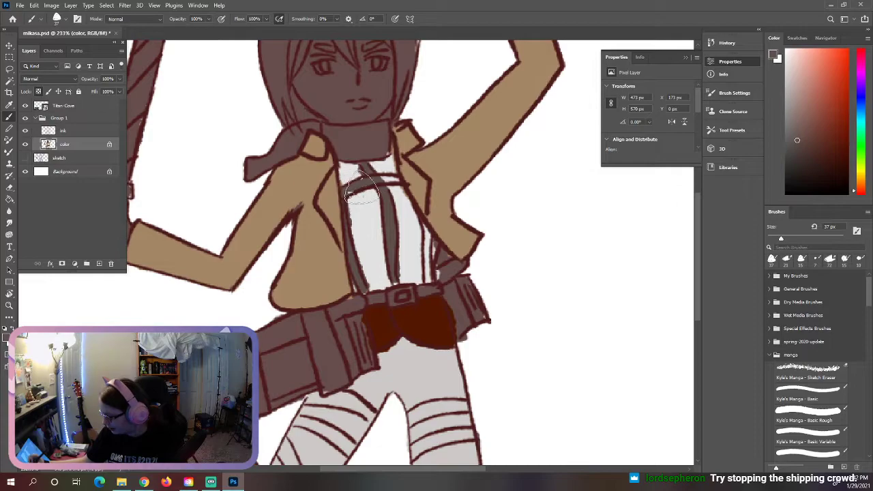
{"action": "mouse_move", "coordinate": [427, 284]}
{"action": "left_mouse_down"}
{"action": "mouse_move", "coordinate": [427, 224]}
{"action": "mouse_move", "coordinate": [377, 180]}
{"action": "mouse_move", "coordinate": [408, 165]}
{"action": "mouse_move", "coordinate": [429, 191]}
{"action": "left_mouse_up"}
Reduce the brush to 26 px, sample the shirt's off-white, and clean up strap color that spilled onto the shirt
{"action": "left_click", "coordinate": [9, 305]}
{"action": "key", "text": "b"}
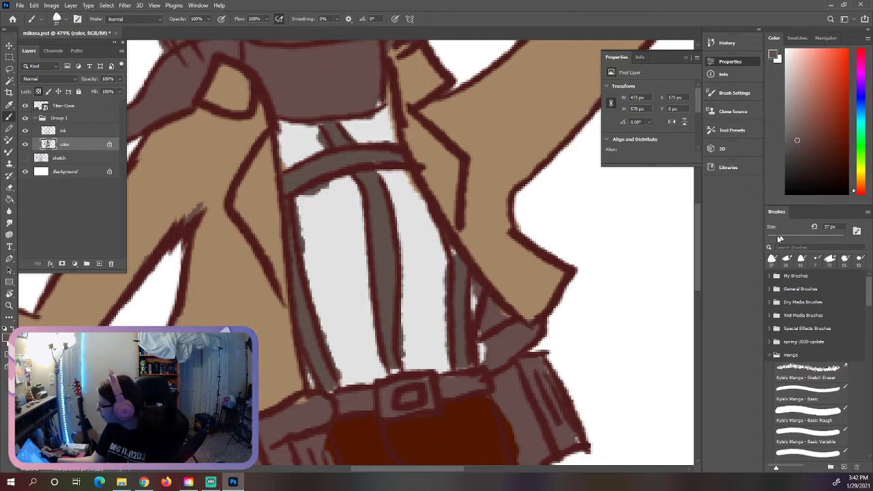
{"action": "left_click", "coordinate": [335, 206], "text": "alt"}
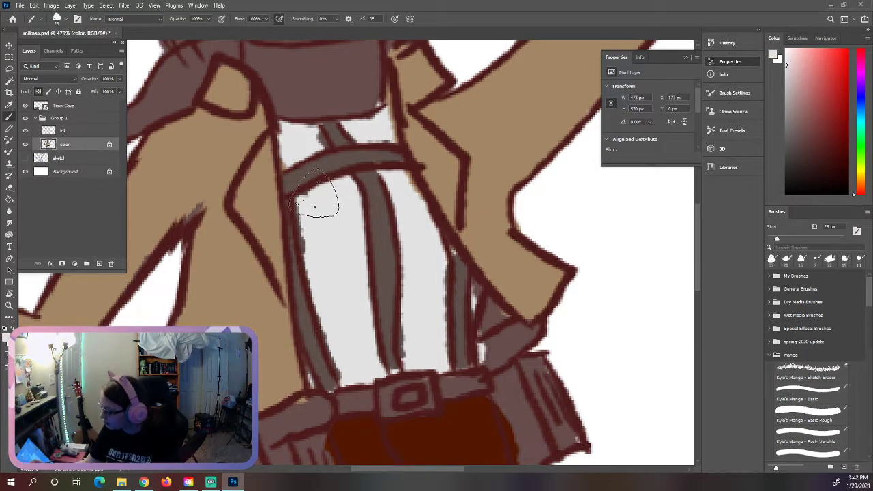
{"action": "mouse_move", "coordinate": [307, 210]}
{"action": "left_mouse_down"}
{"action": "mouse_move", "coordinate": [318, 295]}
{"action": "mouse_move", "coordinate": [343, 359]}
{"action": "mouse_move", "coordinate": [332, 329]}
{"action": "left_mouse_up"}
{"action": "mouse_move", "coordinate": [361, 243]}
{"action": "left_mouse_down"}
{"action": "mouse_move", "coordinate": [370, 312]}
{"action": "mouse_move", "coordinate": [408, 344]}
{"action": "left_mouse_up"}
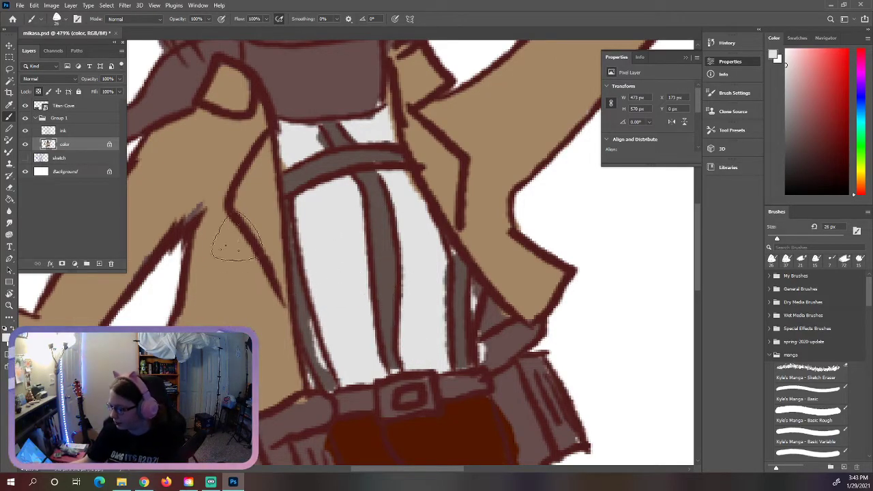
Touch up the side straps and neighboring shirt and jacket edges with grey-brown, off-white and tan sampled from the drawing
{"action": "key", "text": "alt"}
{"action": "left_click", "coordinate": [329, 156], "text": "alt"}
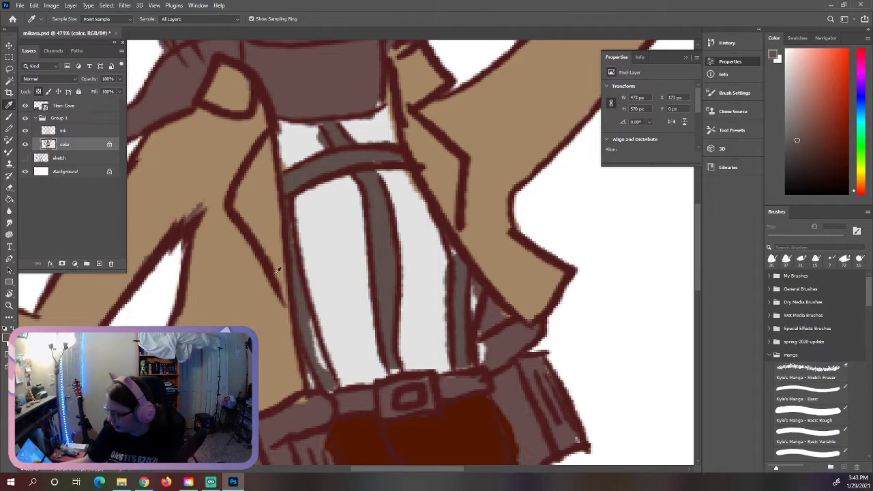
{"action": "left_click", "coordinate": [11, 117]}
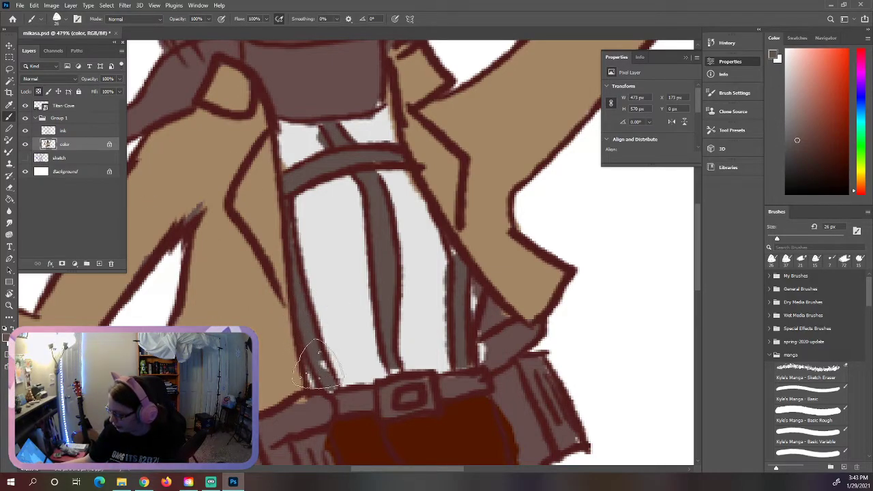
{"action": "left_click", "coordinate": [348, 317], "text": "alt"}
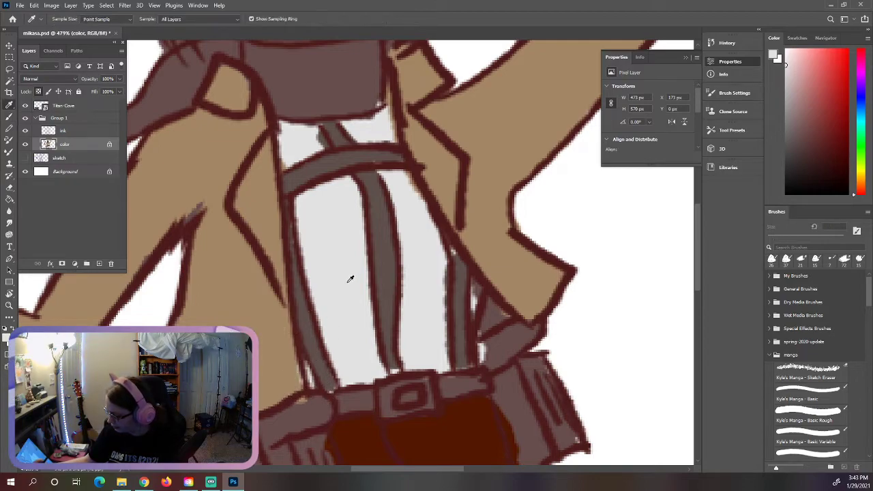
{"action": "left_click", "coordinate": [289, 322], "text": "alt"}
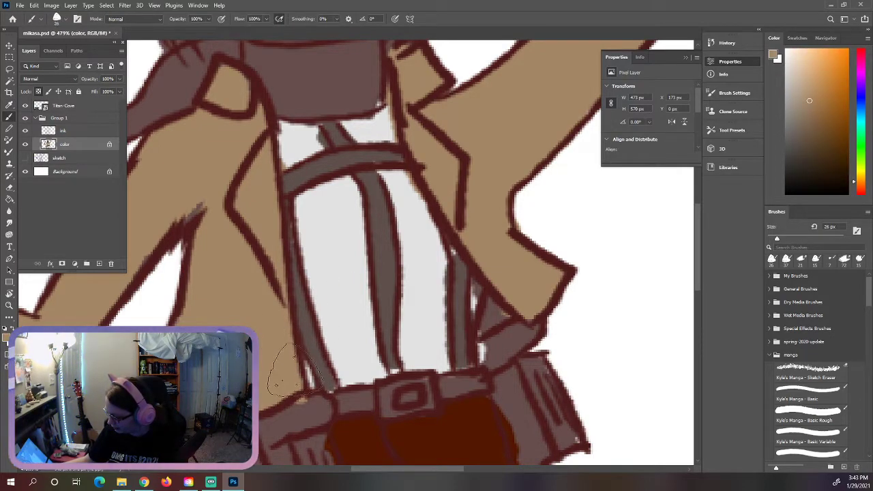
{"action": "left_click", "coordinate": [368, 170], "text": "alt"}
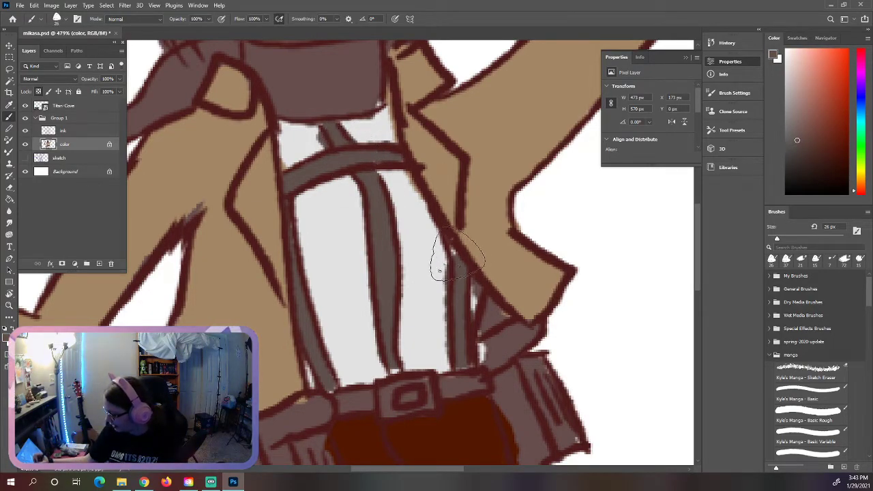
{"action": "left_click_drag", "start_coordinate": [471, 267], "coordinate": [477, 246]}
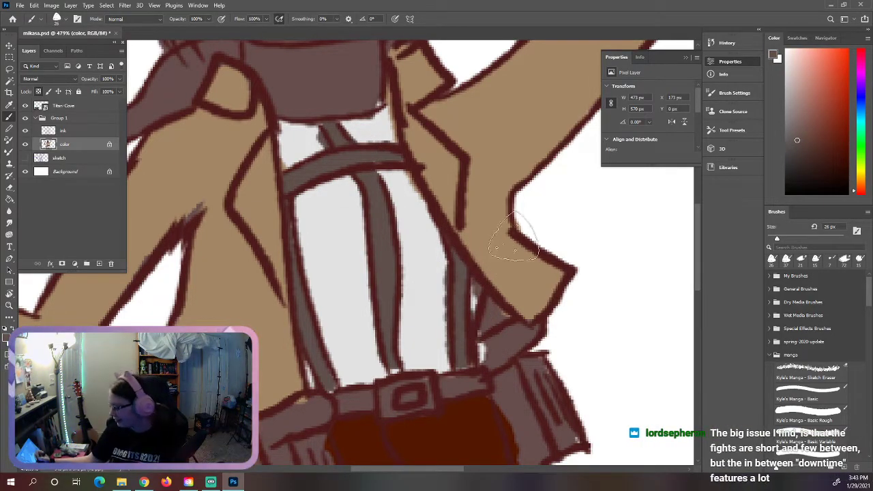
Paint the shirt sliver beside the raised-arm side strap off-white and the small jacket piece below the hem tan
{"action": "left_click", "coordinate": [437, 269], "text": "alt"}
{"action": "left_click_drag", "start_coordinate": [473, 296], "coordinate": [475, 300]}
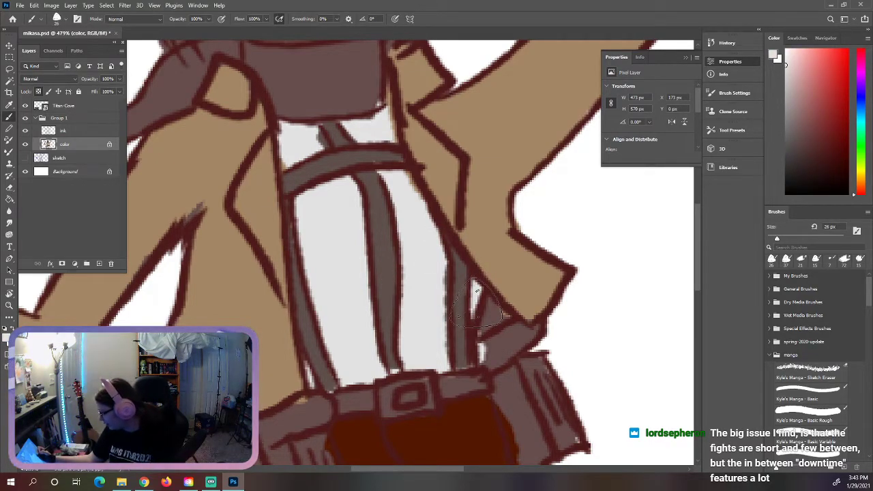
{"action": "left_click", "coordinate": [526, 260], "text": "alt"}
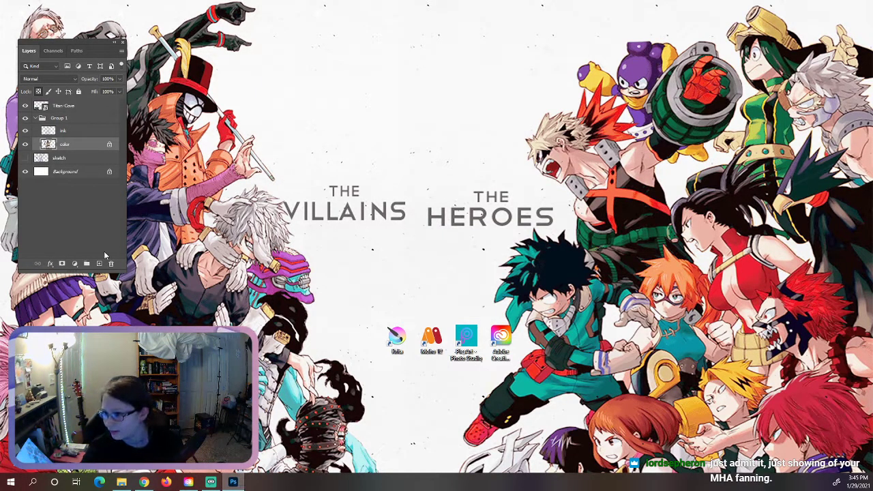
Bring the minimized Photoshop window back and maximize it
{"action": "left_click", "coordinate": [233, 482]}
{"action": "left_click", "coordinate": [232, 482]}
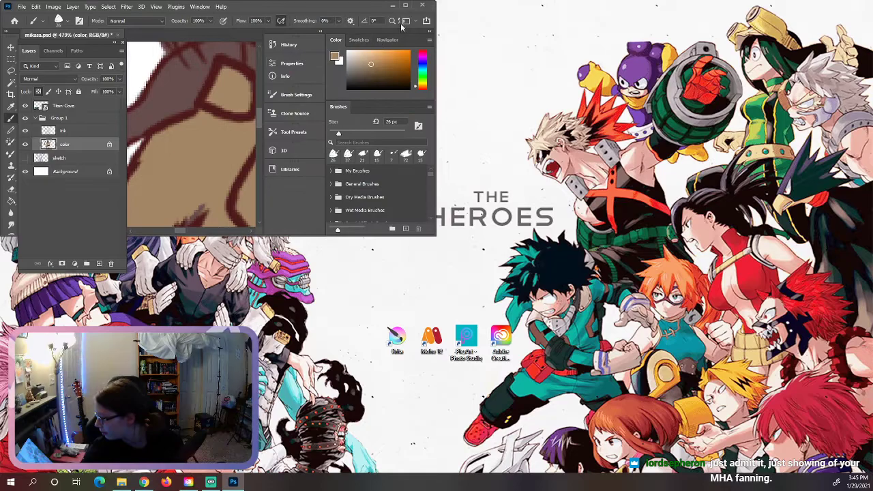
{"action": "left_click", "coordinate": [406, 6]}
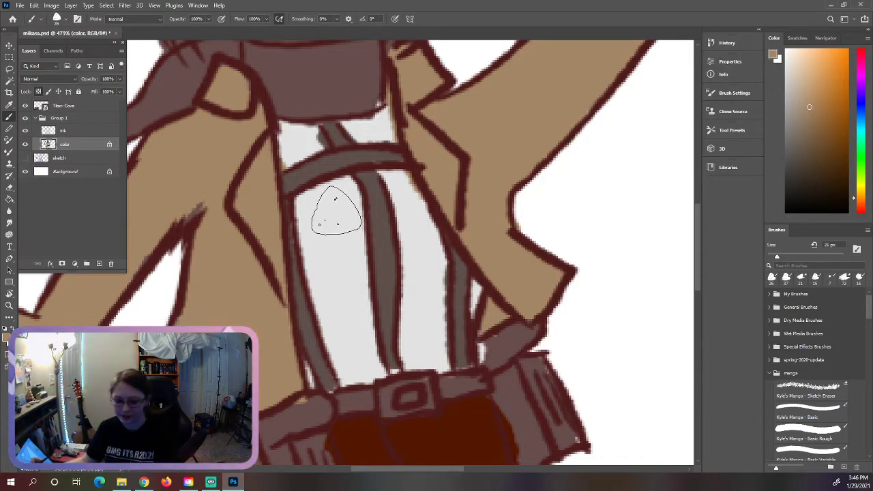
Sample the shirt's off-white and clean up the shirt areas above the chest strap, below the scarf
{"action": "key", "text": "i"}
{"action": "left_click", "coordinate": [339, 193]}
{"action": "left_click", "coordinate": [316, 134]}
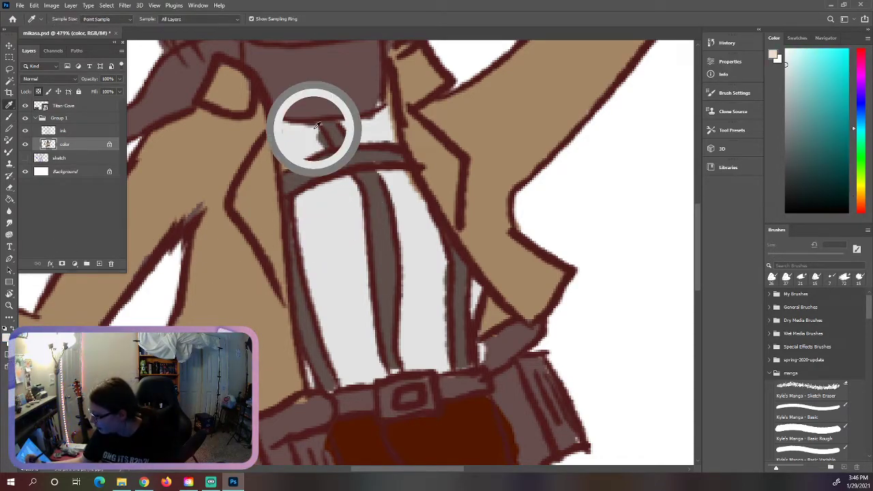
{"action": "left_click", "coordinate": [9, 120]}
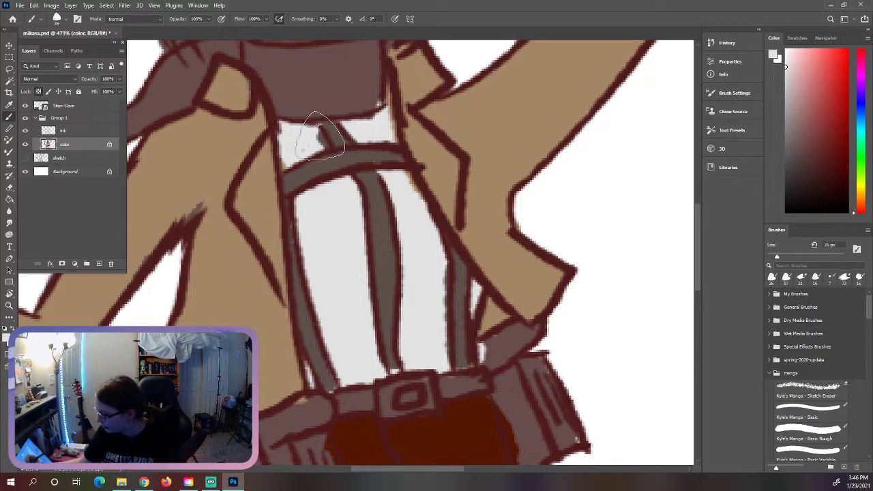
{"action": "mouse_move", "coordinate": [403, 116]}
{"action": "left_mouse_down"}
{"action": "mouse_move", "coordinate": [392, 110]}
{"action": "mouse_move", "coordinate": [389, 126]}
{"action": "left_mouse_up"}
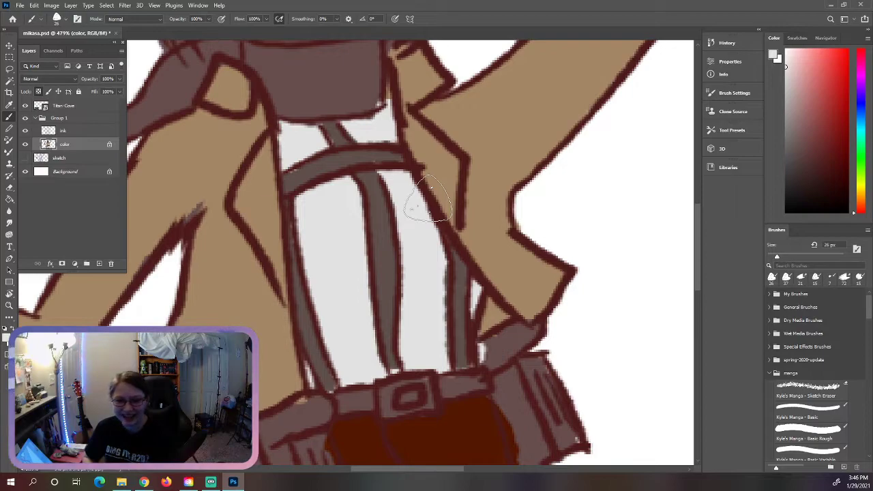
Touch up the center harness strap and adjoining shirt with sampled grey-brown and off-white, and paint the piece under the raised-arm side's jacket hem grey-brown
{"action": "mouse_move", "coordinate": [697, 222]}
{"action": "left_mouse_down"}
{"action": "mouse_move", "coordinate": [699, 236]}
{"action": "mouse_move", "coordinate": [701, 223]}
{"action": "left_mouse_up"}
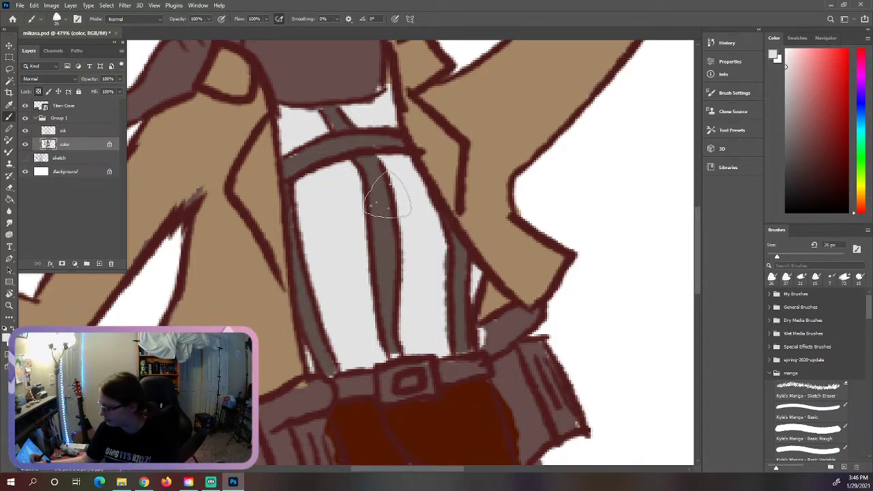
{"action": "left_click", "coordinate": [386, 195], "text": "alt"}
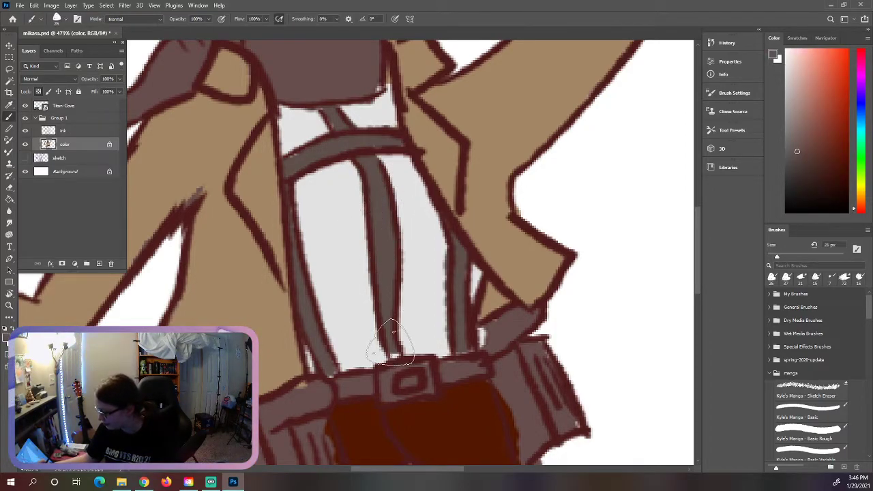
{"action": "left_click", "coordinate": [416, 311], "text": "alt"}
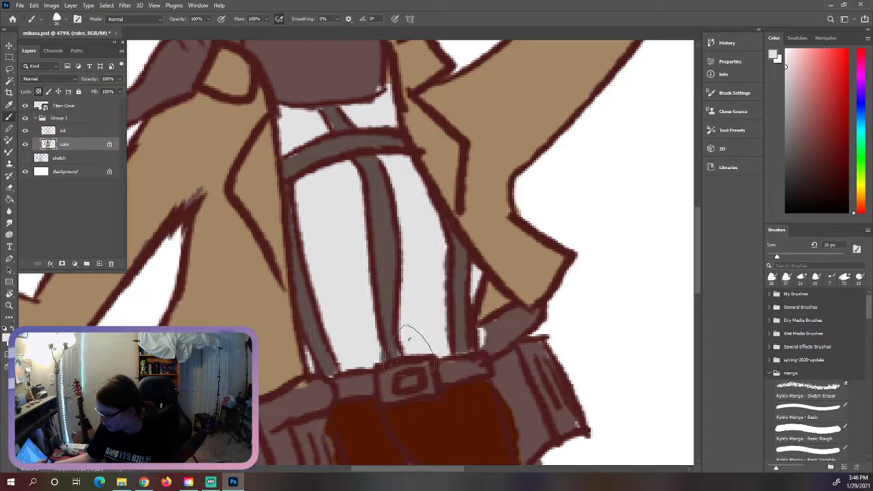
{"action": "key", "text": "alt"}
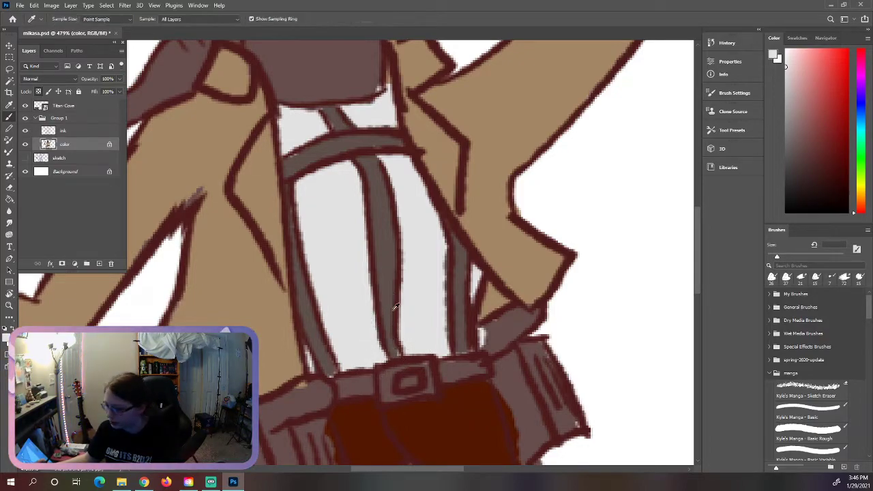
{"action": "left_click", "coordinate": [394, 307], "text": "alt"}
{"action": "mouse_move", "coordinate": [337, 381]}
{"action": "left_mouse_down"}
{"action": "mouse_move", "coordinate": [331, 393]}
{"action": "mouse_move", "coordinate": [293, 395]}
{"action": "left_mouse_up"}
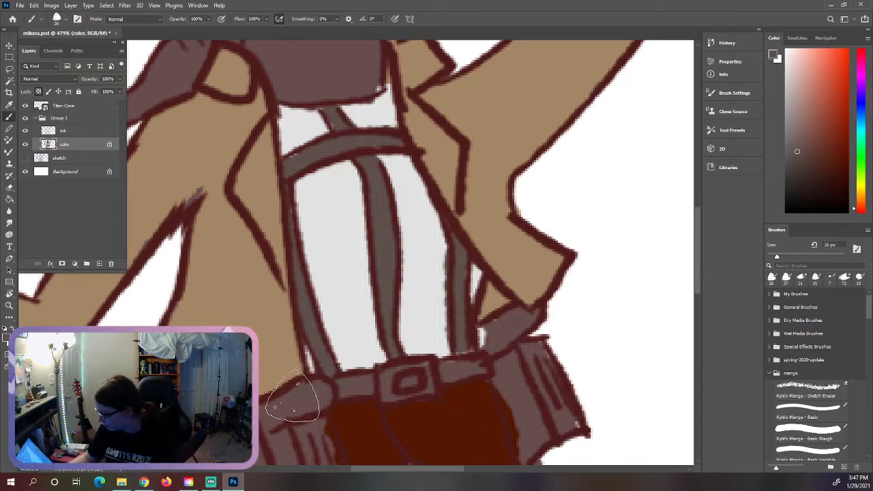
{"action": "mouse_move", "coordinate": [481, 320]}
{"action": "left_mouse_down"}
{"action": "mouse_move", "coordinate": [498, 326]}
{"action": "mouse_move", "coordinate": [490, 345]}
{"action": "mouse_move", "coordinate": [486, 335]}
{"action": "mouse_move", "coordinate": [505, 320]}
{"action": "mouse_move", "coordinate": [536, 318]}
{"action": "mouse_move", "coordinate": [566, 282]}
{"action": "mouse_move", "coordinate": [523, 292]}
{"action": "left_mouse_up"}
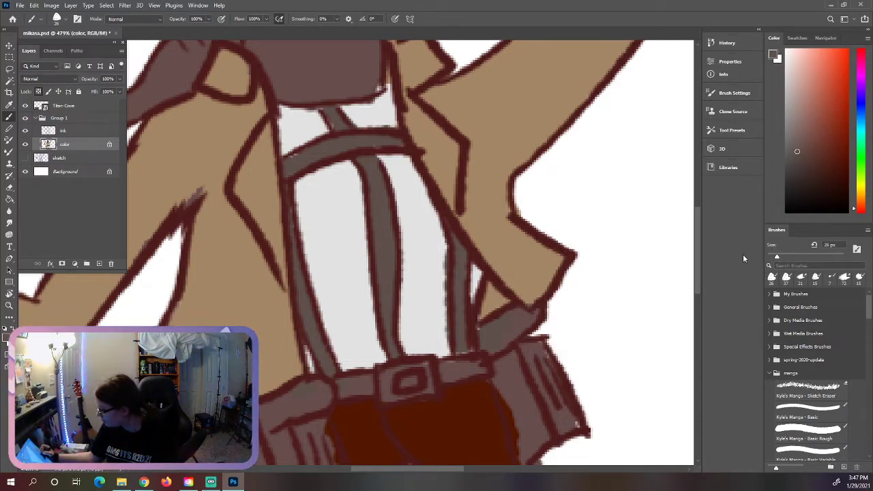
Clean up the short strap and shirt between the scarf and chest strap with off-white and grey-brown sampled from the drawing
{"action": "scroll", "coordinate": [655, 246], "scroll_direction": "up", "scroll_amount": 4}
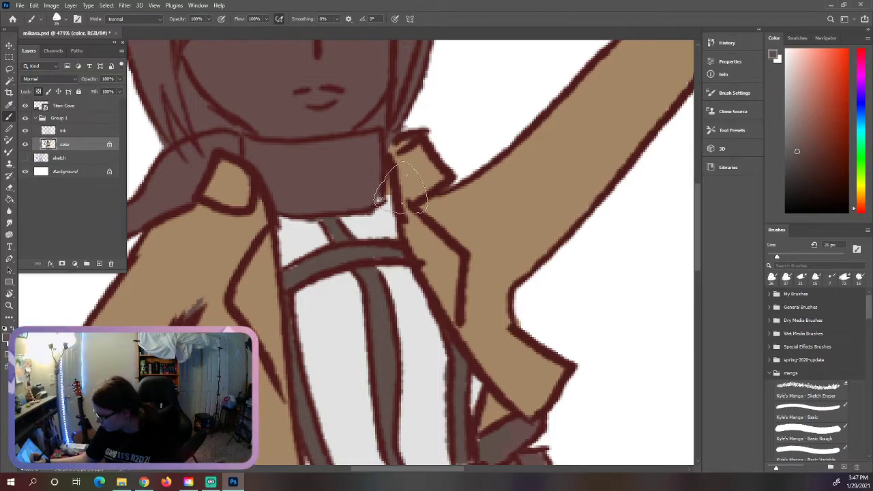
{"action": "left_click", "coordinate": [335, 246], "text": "alt"}
{"action": "left_click", "coordinate": [311, 232], "text": "alt"}
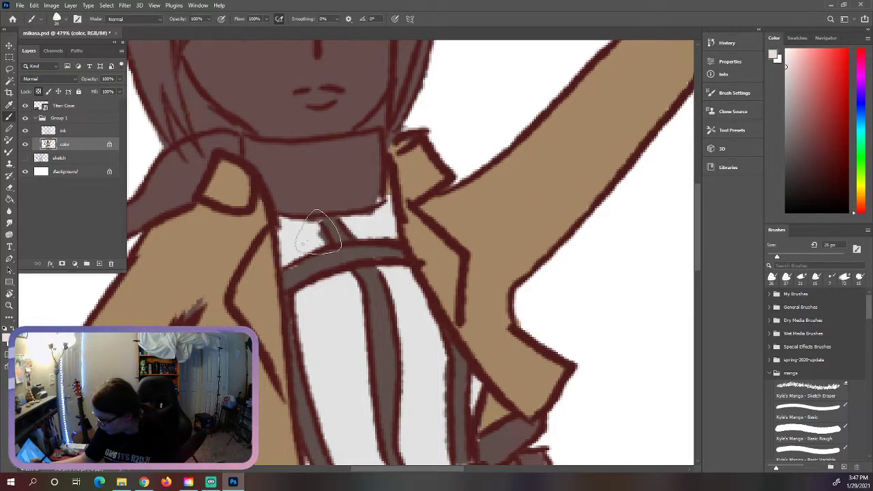
{"action": "left_click", "coordinate": [312, 260], "text": "alt"}
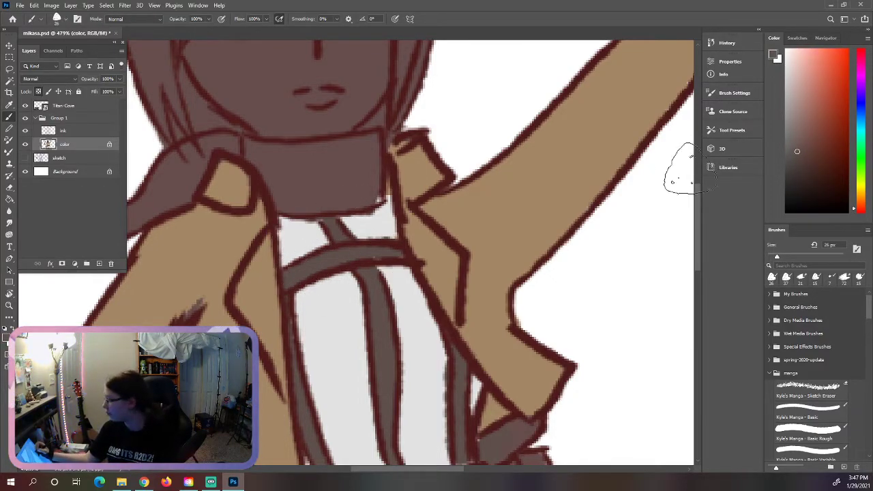
Sample the jacket's tan and cover the grey smudge at the lowered arm's armpit
{"action": "mouse_move", "coordinate": [699, 184]}
{"action": "left_mouse_down"}
{"action": "mouse_move", "coordinate": [699, 206]}
{"action": "mouse_move", "coordinate": [699, 197]}
{"action": "left_mouse_up"}
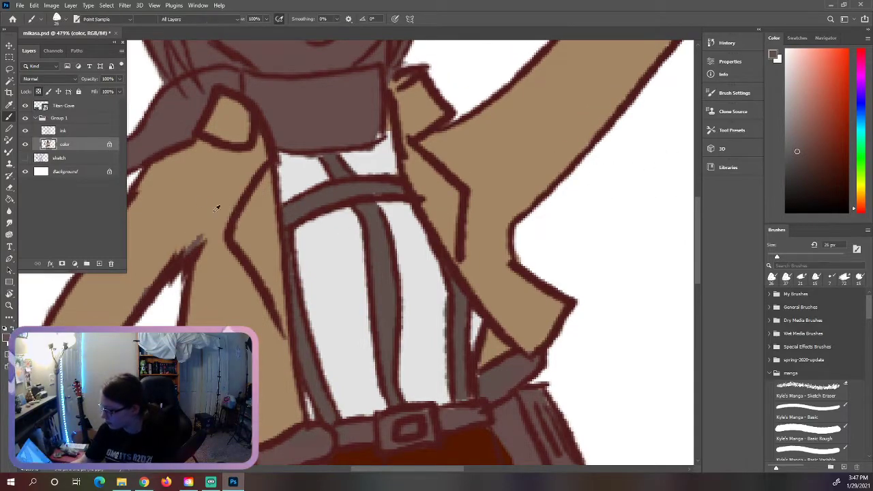
{"action": "left_click", "coordinate": [195, 239], "text": "alt"}
{"action": "left_click_drag", "start_coordinate": [195, 238], "coordinate": [189, 239]}
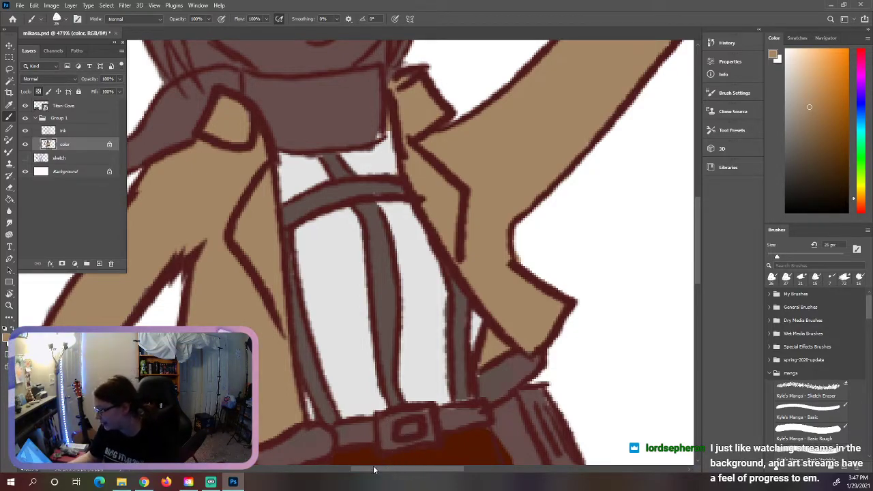
Sample a dark grey from the sword grip in the reference image and paint the grip inside the lowered arm's fist
{"action": "left_click_drag", "start_coordinate": [365, 471], "coordinate": [344, 469]}
{"action": "left_click_drag", "start_coordinate": [343, 469], "coordinate": [348, 469]}
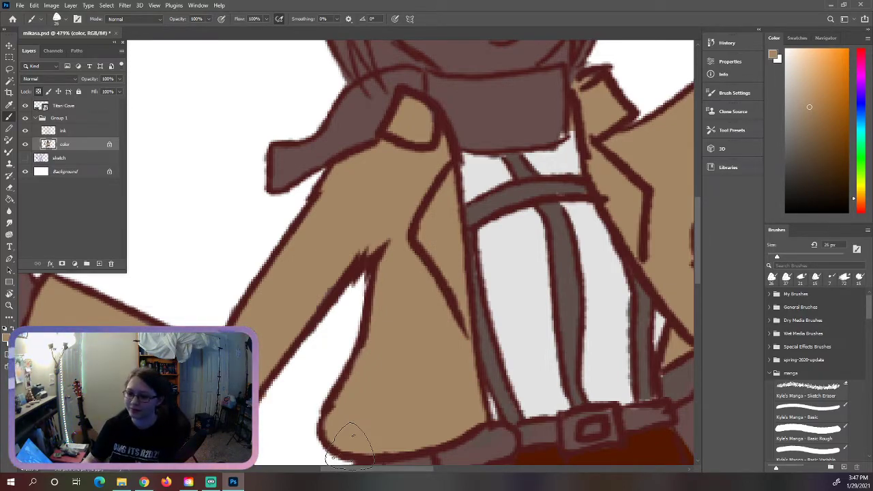
{"action": "left_click_drag", "start_coordinate": [356, 470], "coordinate": [314, 469]}
{"action": "left_click_drag", "start_coordinate": [700, 233], "coordinate": [697, 306]}
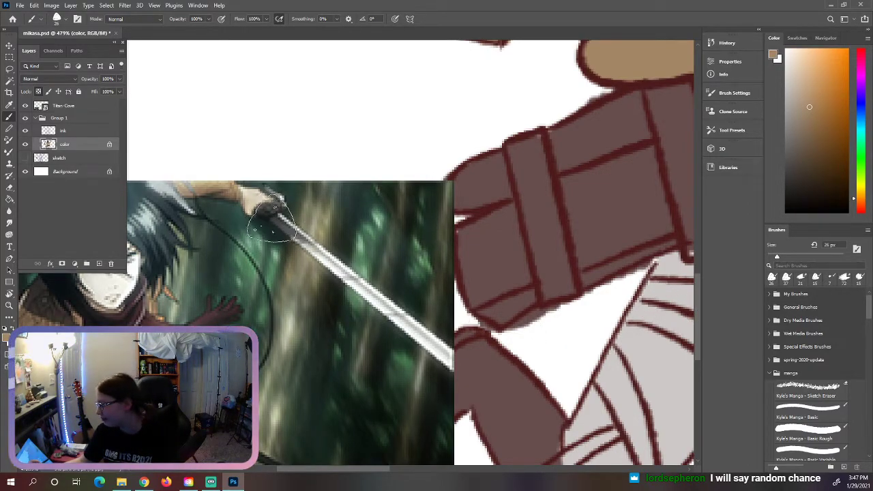
{"action": "left_click", "coordinate": [267, 208], "text": "alt"}
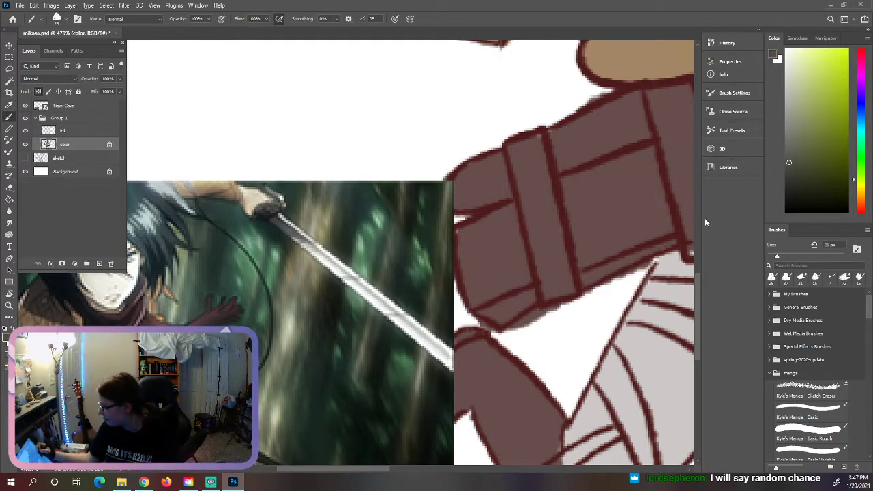
{"action": "left_click_drag", "start_coordinate": [698, 293], "coordinate": [697, 215]}
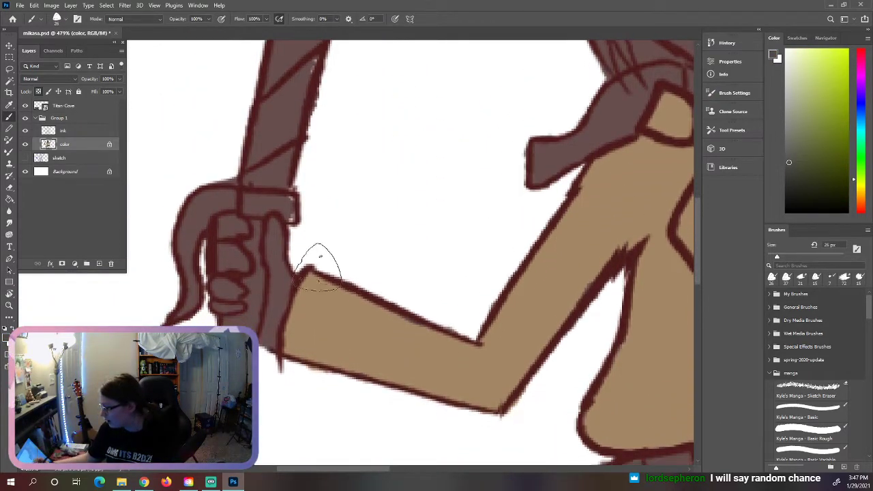
{"action": "mouse_move", "coordinate": [258, 230]}
{"action": "left_mouse_down"}
{"action": "mouse_move", "coordinate": [258, 278]}
{"action": "mouse_move", "coordinate": [246, 300]}
{"action": "left_mouse_up"}
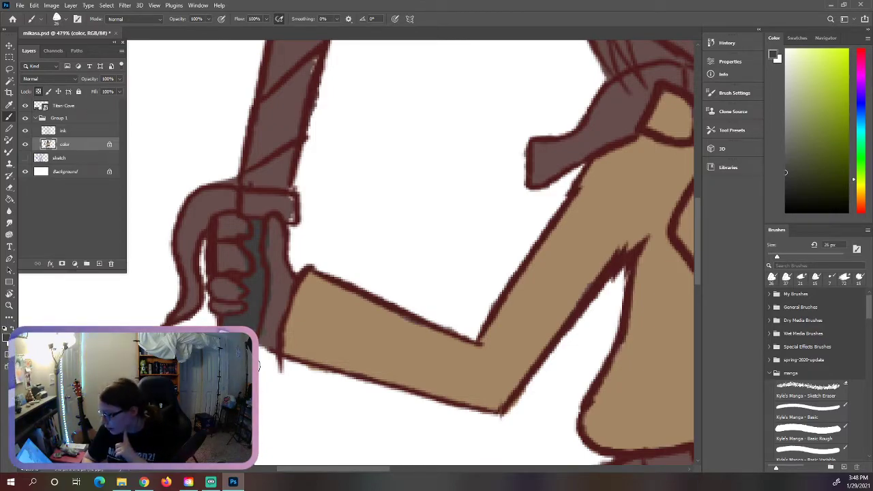
Pick a darker shade of the grey and repaint the sword grip between the fingers and palm
{"action": "left_click", "coordinate": [786, 191]}
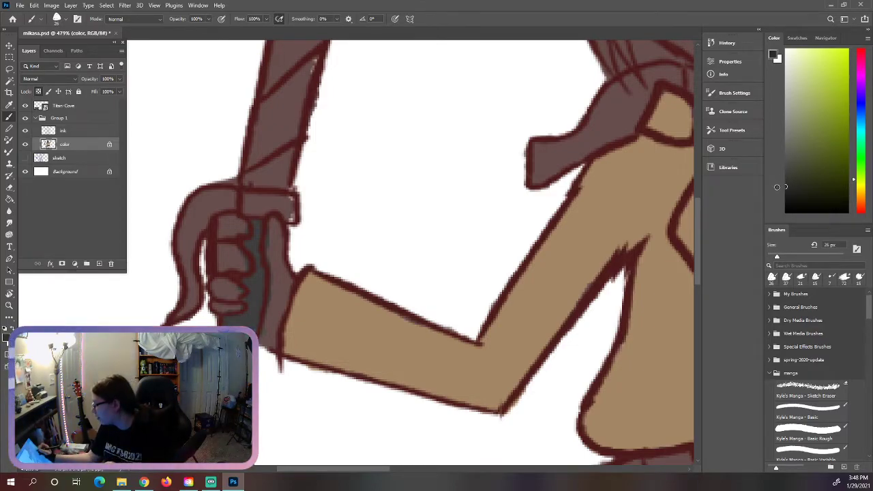
{"action": "left_click_drag", "start_coordinate": [259, 229], "coordinate": [252, 246]}
{"action": "left_click", "coordinate": [785, 178]}
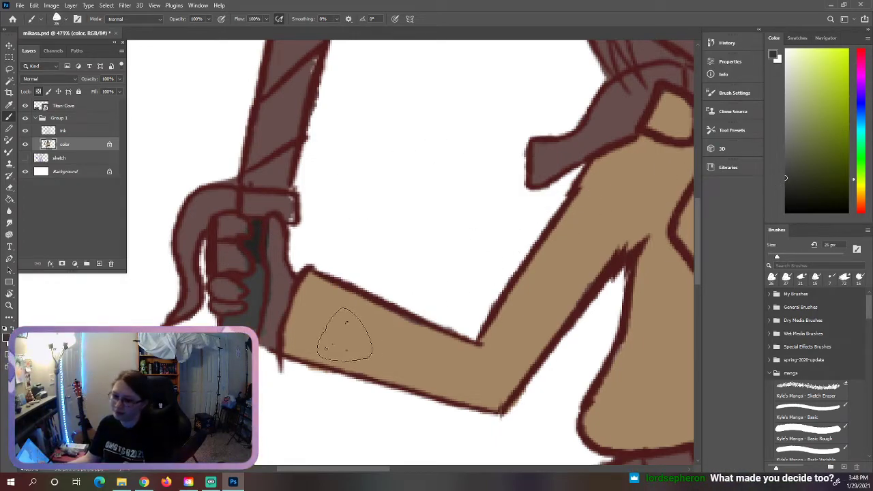
{"action": "mouse_move", "coordinate": [258, 227]}
{"action": "left_mouse_down"}
{"action": "mouse_move", "coordinate": [260, 263]}
{"action": "mouse_move", "coordinate": [256, 287]}
{"action": "mouse_move", "coordinate": [248, 279]}
{"action": "mouse_move", "coordinate": [254, 320]}
{"action": "mouse_move", "coordinate": [228, 318]}
{"action": "mouse_move", "coordinate": [255, 317]}
{"action": "left_mouse_up"}
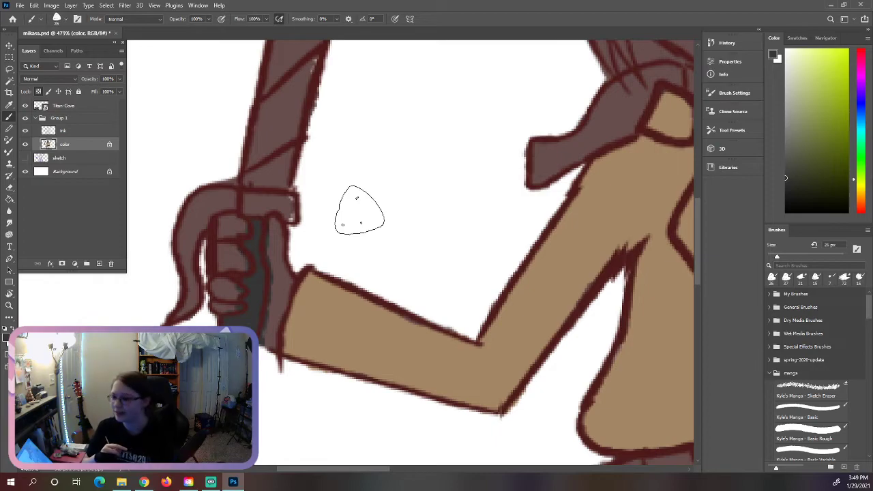
Shift the hue to orange, test a tan patch on the sword's curved hand guard, and choose a darker grey-brown
{"action": "left_click_drag", "start_coordinate": [698, 223], "coordinate": [711, 208]}
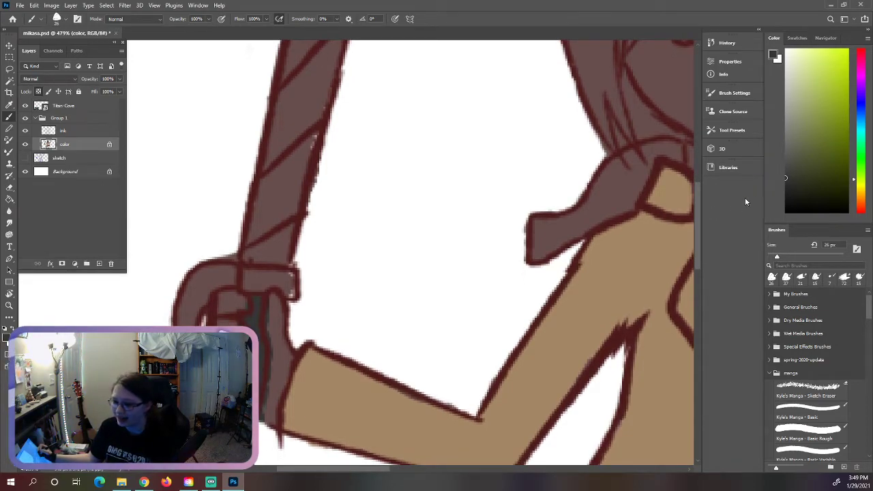
{"action": "left_click_drag", "start_coordinate": [864, 196], "coordinate": [863, 200]}
{"action": "left_click", "coordinate": [793, 165]}
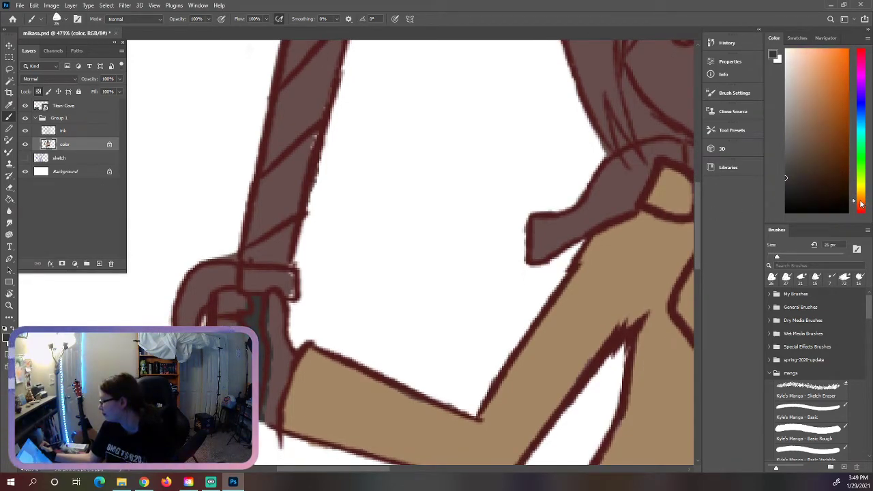
{"action": "left_click", "coordinate": [793, 150]}
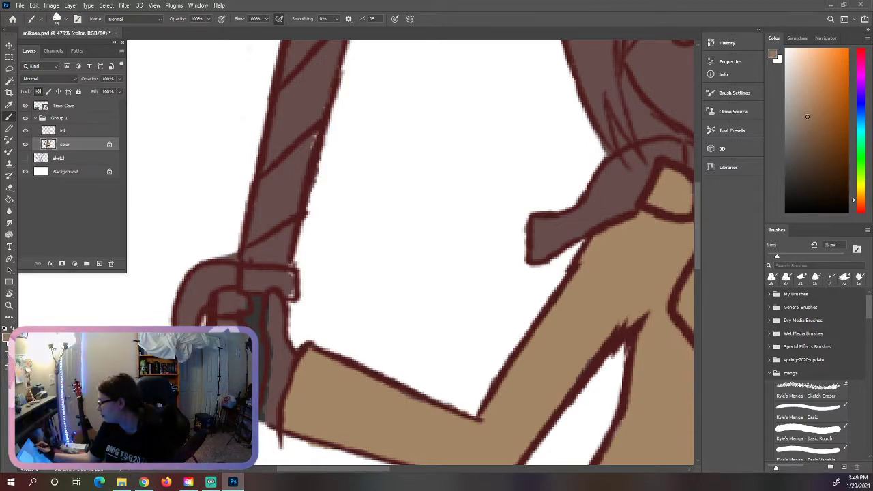
{"action": "mouse_move", "coordinate": [253, 288]}
{"action": "left_mouse_down"}
{"action": "mouse_move", "coordinate": [228, 275]}
{"action": "mouse_move", "coordinate": [208, 283]}
{"action": "left_mouse_up"}
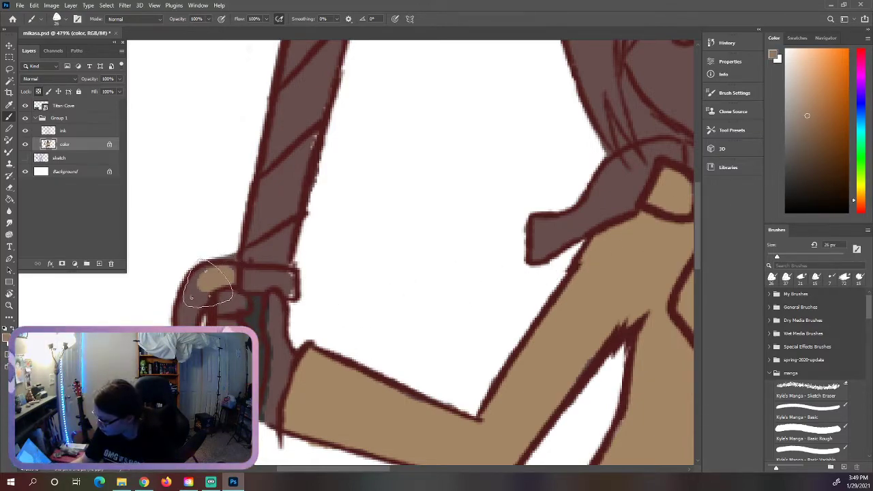
{"action": "left_click", "coordinate": [793, 156]}
{"action": "left_click_drag", "start_coordinate": [214, 253], "coordinate": [195, 305]}
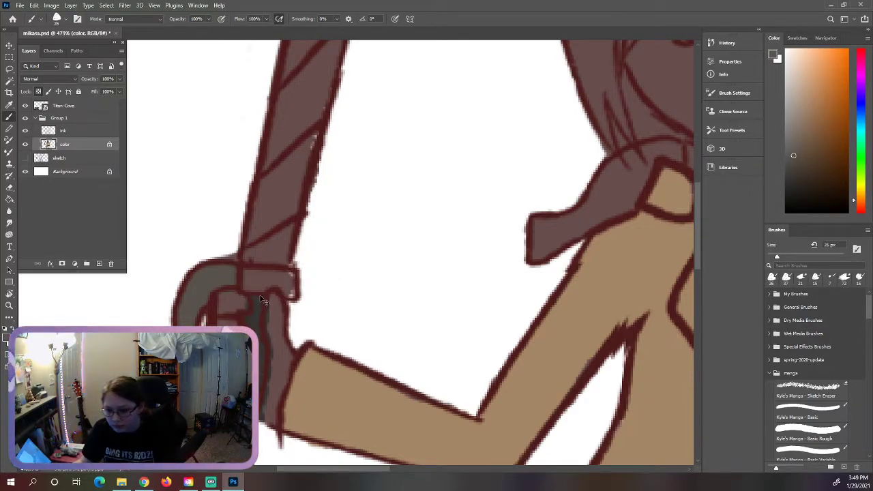
{"action": "mouse_move", "coordinate": [222, 294]}
{"action": "left_mouse_down"}
{"action": "mouse_move", "coordinate": [193, 294]}
{"action": "mouse_move", "coordinate": [200, 281]}
{"action": "left_mouse_up"}
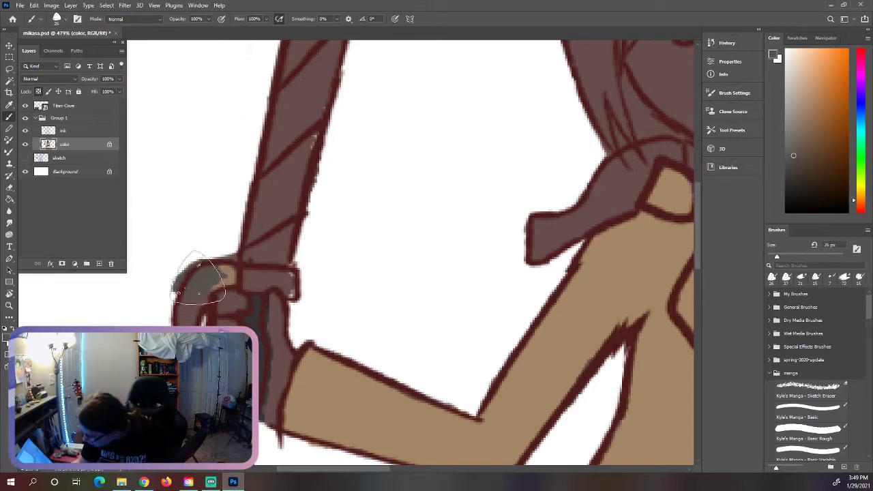
{"action": "key", "text": "ctrl+z"}
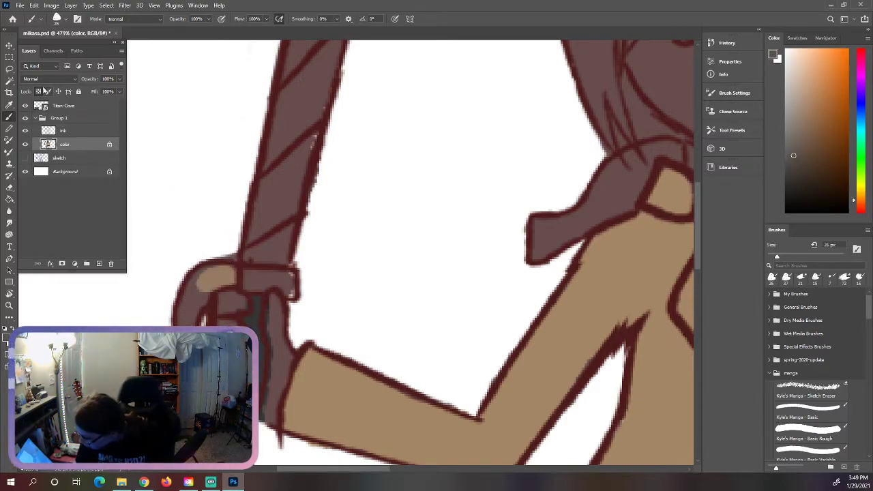
{"action": "left_click", "coordinate": [39, 91]}
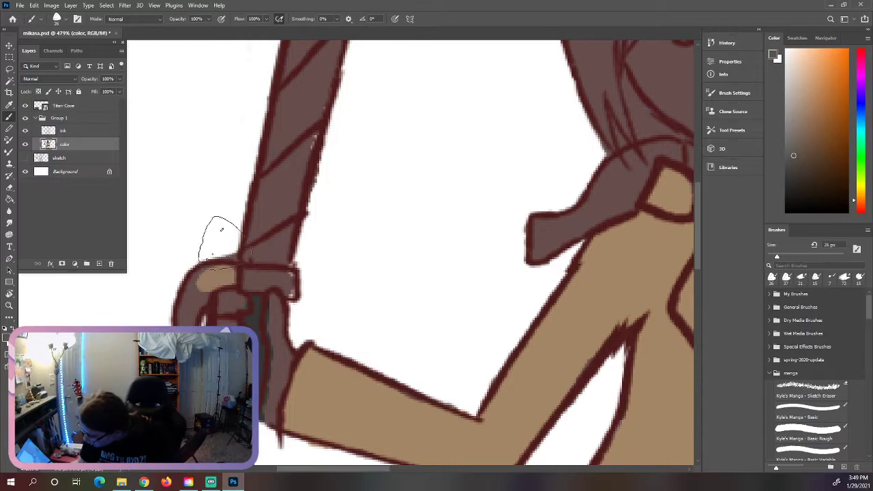
{"action": "left_click", "coordinate": [39, 91]}
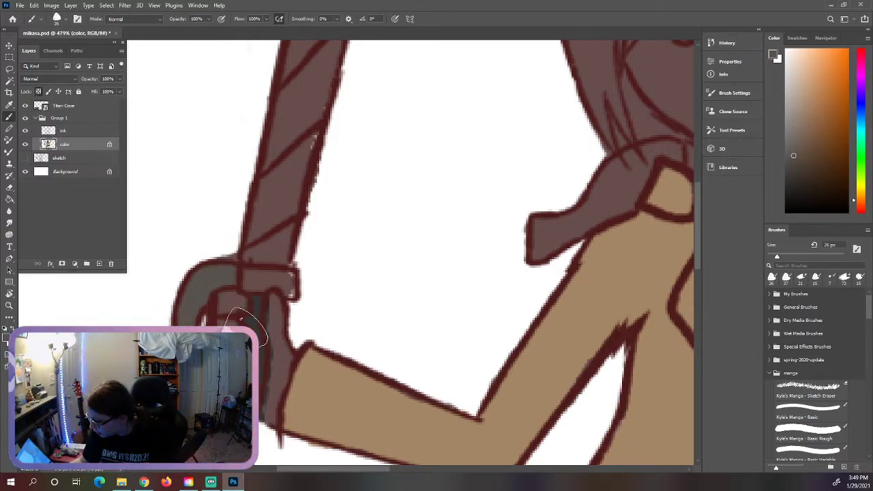
{"action": "mouse_move", "coordinate": [202, 282]}
{"action": "left_mouse_down"}
{"action": "mouse_move", "coordinate": [231, 273]}
{"action": "mouse_move", "coordinate": [214, 263]}
{"action": "mouse_move", "coordinate": [185, 302]}
{"action": "mouse_move", "coordinate": [302, 179]}
{"action": "left_mouse_up"}
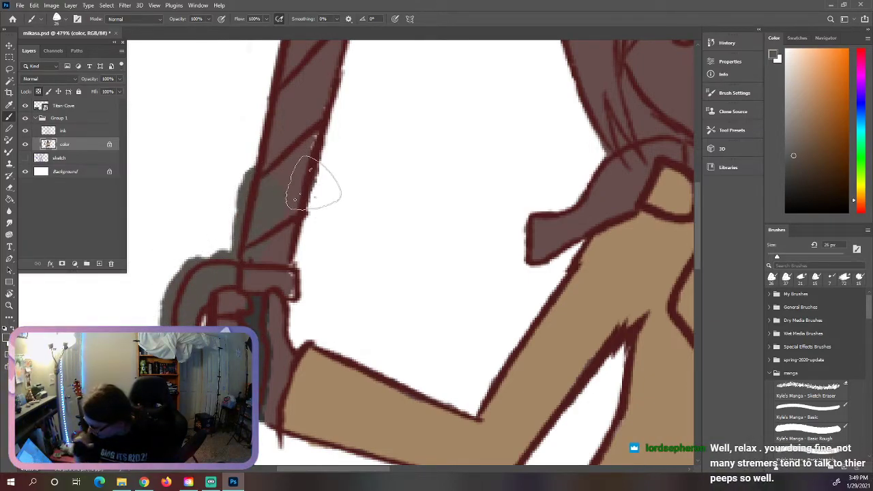
{"action": "key", "text": "ctrl+z"}
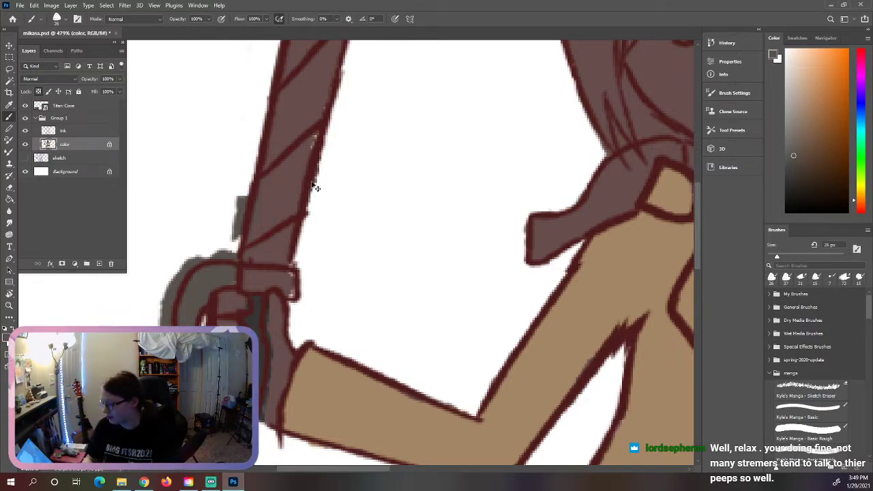
{"action": "key", "text": "ctrl+z"}
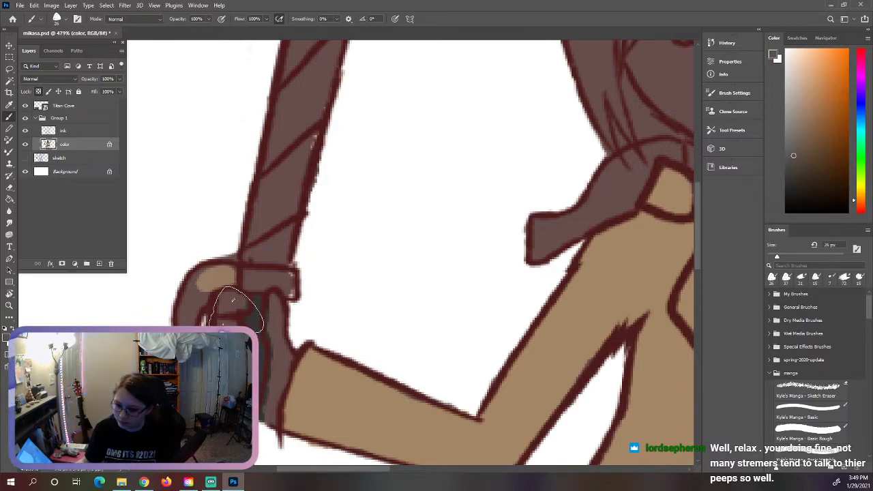
Paint the curved hand guard and the short crosspiece above the fist dark grey-brown
{"action": "mouse_move", "coordinate": [230, 292]}
{"action": "left_mouse_down"}
{"action": "mouse_move", "coordinate": [224, 273]}
{"action": "mouse_move", "coordinate": [204, 288]}
{"action": "mouse_move", "coordinate": [204, 278]}
{"action": "mouse_move", "coordinate": [188, 314]}
{"action": "left_mouse_up"}
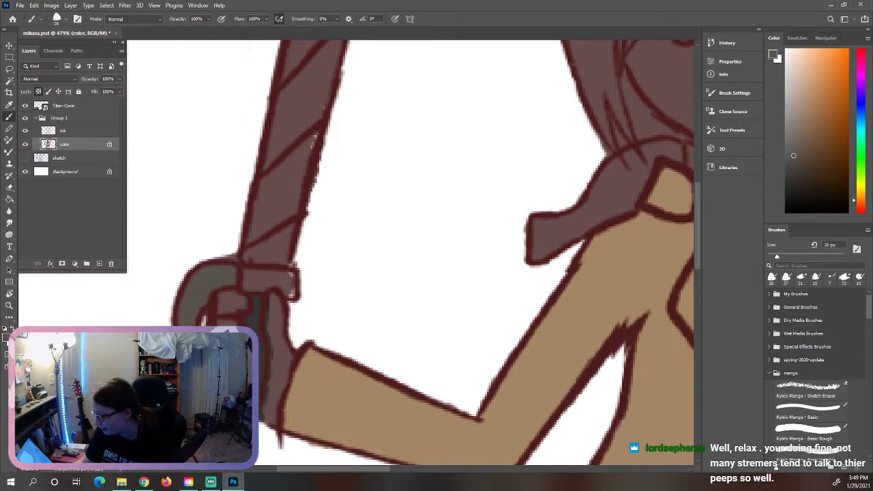
{"action": "mouse_move", "coordinate": [247, 276]}
{"action": "left_mouse_down"}
{"action": "mouse_move", "coordinate": [252, 293]}
{"action": "mouse_move", "coordinate": [289, 282]}
{"action": "mouse_move", "coordinate": [288, 297]}
{"action": "mouse_move", "coordinate": [292, 290]}
{"action": "left_mouse_up"}
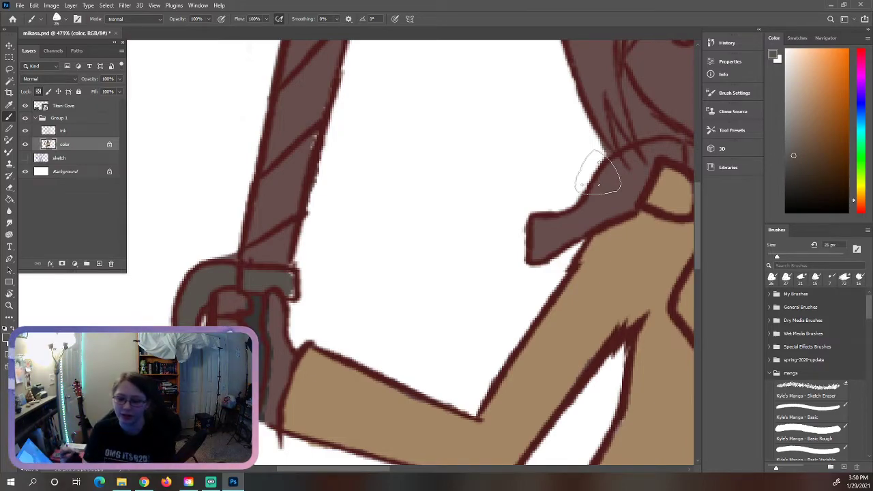
{"action": "scroll", "coordinate": [698, 224], "scroll_direction": "up", "scroll_amount": 2}
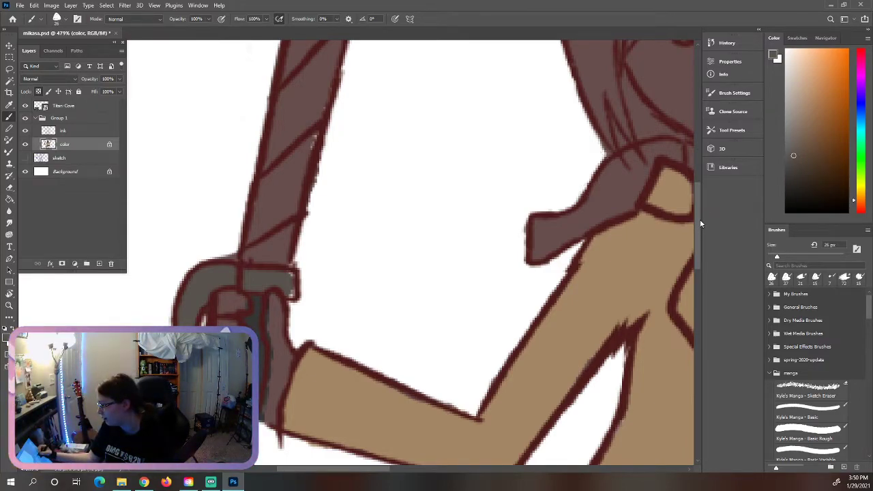
{"action": "scroll", "coordinate": [702, 220], "scroll_direction": "down", "scroll_amount": 2}
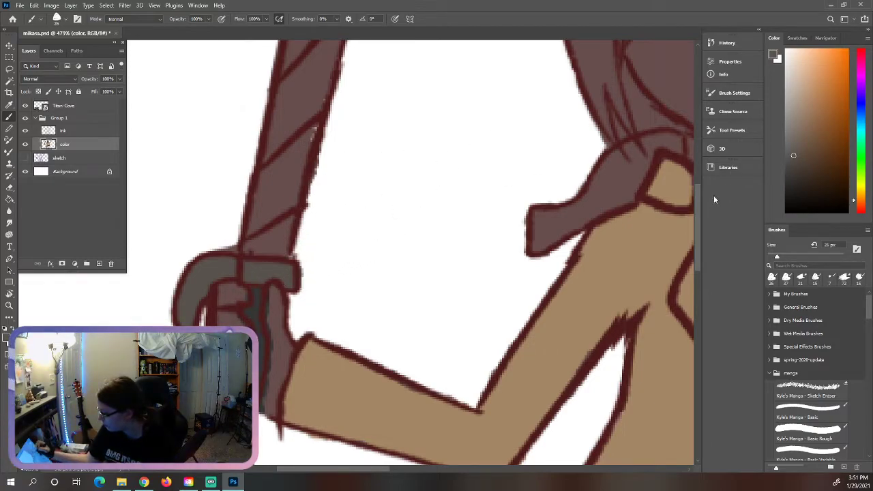
Pick a lighter grey, lock the color layer's transparent pixels, and paint the lower part of the lowered sword's blade
{"action": "scroll", "coordinate": [698, 217], "scroll_direction": "up", "scroll_amount": 2}
{"action": "left_click", "coordinate": [793, 135]}
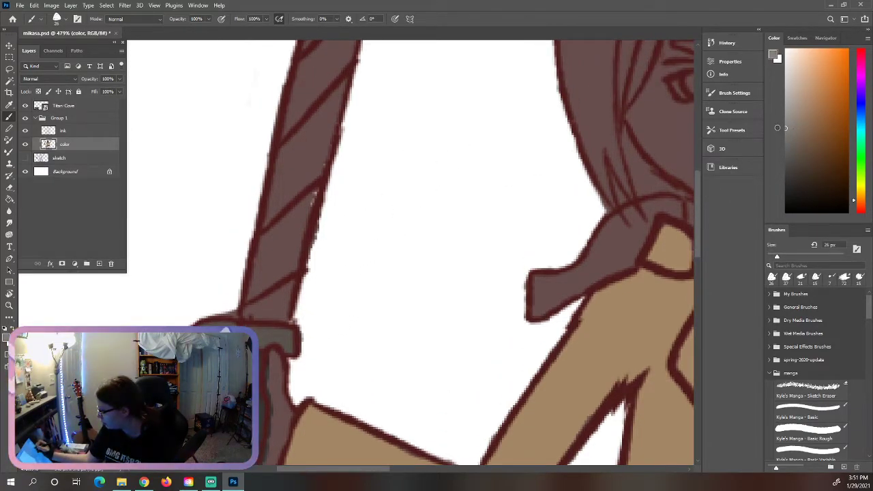
{"action": "left_click", "coordinate": [38, 92]}
{"action": "mouse_move", "coordinate": [297, 228]}
{"action": "left_mouse_down"}
{"action": "mouse_move", "coordinate": [283, 270]}
{"action": "mouse_move", "coordinate": [290, 198]}
{"action": "mouse_move", "coordinate": [261, 283]}
{"action": "mouse_move", "coordinate": [260, 304]}
{"action": "mouse_move", "coordinate": [277, 310]}
{"action": "left_mouse_up"}
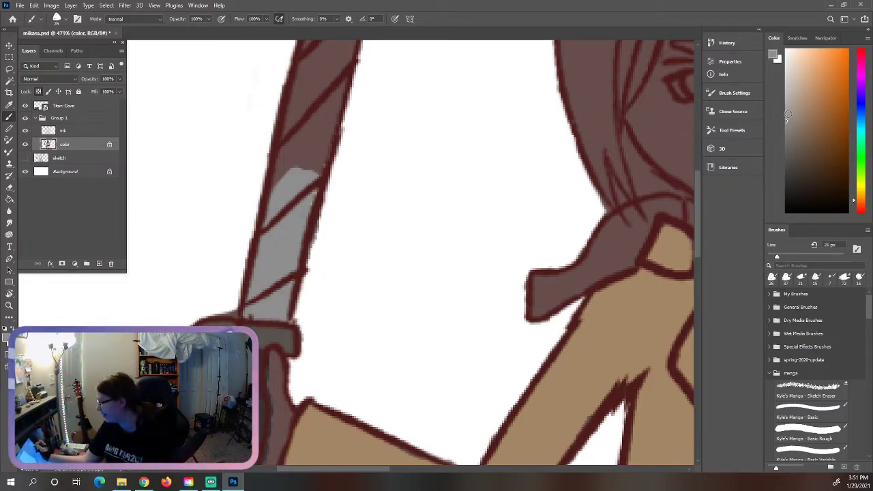
Paint the rest of the lowered sword's blade light grey up to the tip
{"action": "left_click_drag", "start_coordinate": [698, 203], "coordinate": [700, 182]}
{"action": "mouse_move", "coordinate": [311, 294]}
{"action": "left_mouse_down"}
{"action": "mouse_move", "coordinate": [331, 250]}
{"action": "mouse_move", "coordinate": [332, 211]}
{"action": "mouse_move", "coordinate": [305, 218]}
{"action": "mouse_move", "coordinate": [297, 205]}
{"action": "left_mouse_up"}
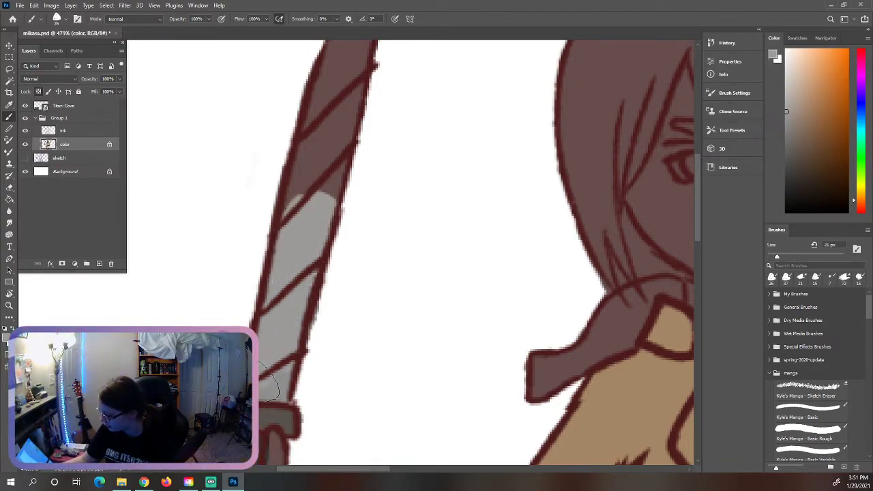
{"action": "mouse_move", "coordinate": [342, 184]}
{"action": "left_mouse_down"}
{"action": "mouse_move", "coordinate": [357, 152]}
{"action": "mouse_move", "coordinate": [322, 195]}
{"action": "mouse_move", "coordinate": [302, 188]}
{"action": "left_mouse_up"}
{"action": "left_click_drag", "start_coordinate": [699, 221], "coordinate": [700, 200]}
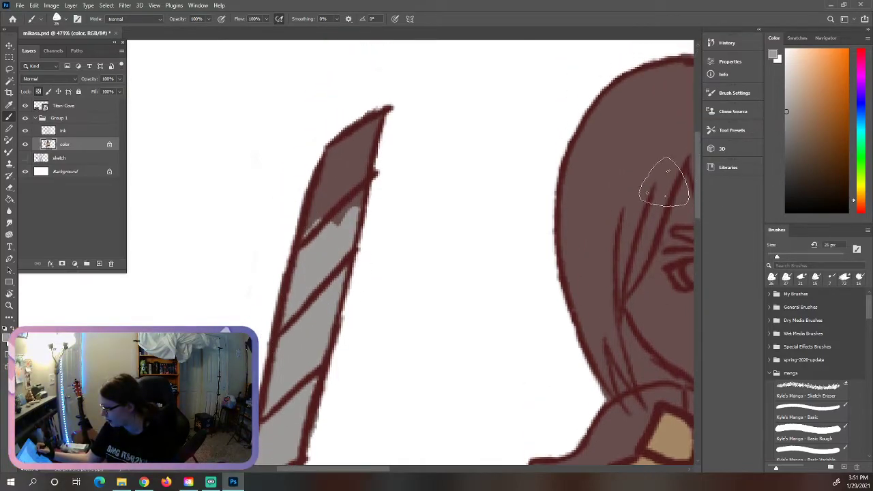
{"action": "mouse_move", "coordinate": [369, 130]}
{"action": "left_mouse_down"}
{"action": "mouse_move", "coordinate": [321, 191]}
{"action": "mouse_move", "coordinate": [317, 222]}
{"action": "mouse_move", "coordinate": [338, 219]}
{"action": "left_mouse_up"}
Sample the dark reddish brown from the scarf in the reference image and test it on the character's scarf
{"action": "mouse_move", "coordinate": [701, 186]}
{"action": "left_mouse_down"}
{"action": "mouse_move", "coordinate": [689, 251]}
{"action": "mouse_move", "coordinate": [693, 326]}
{"action": "left_mouse_up"}
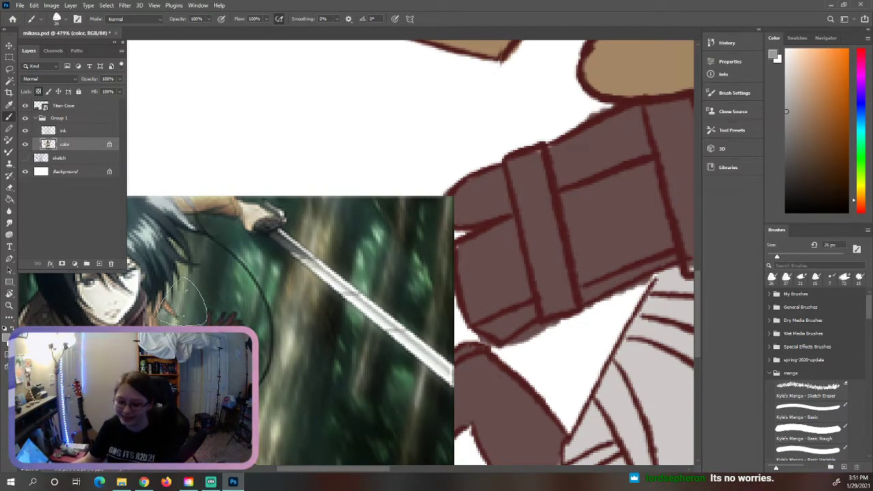
{"action": "key", "text": "i"}
{"action": "left_click", "coordinate": [672, 205]}
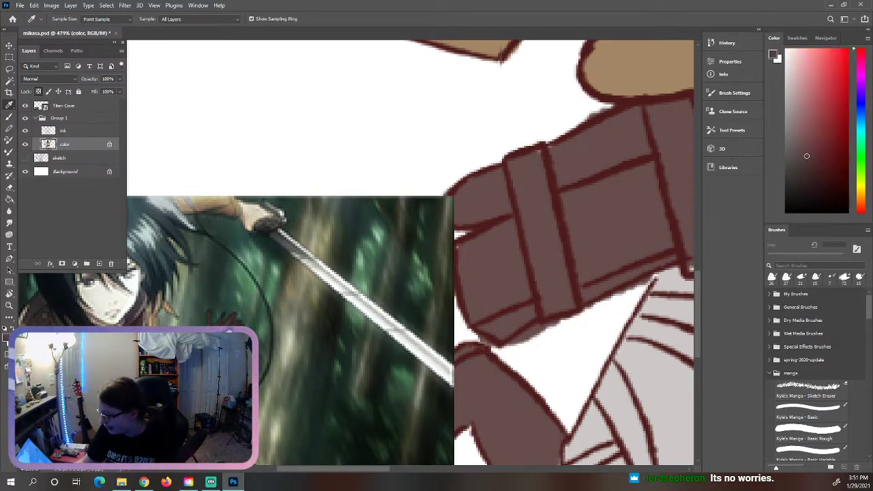
{"action": "left_click_drag", "start_coordinate": [698, 281], "coordinate": [697, 199]}
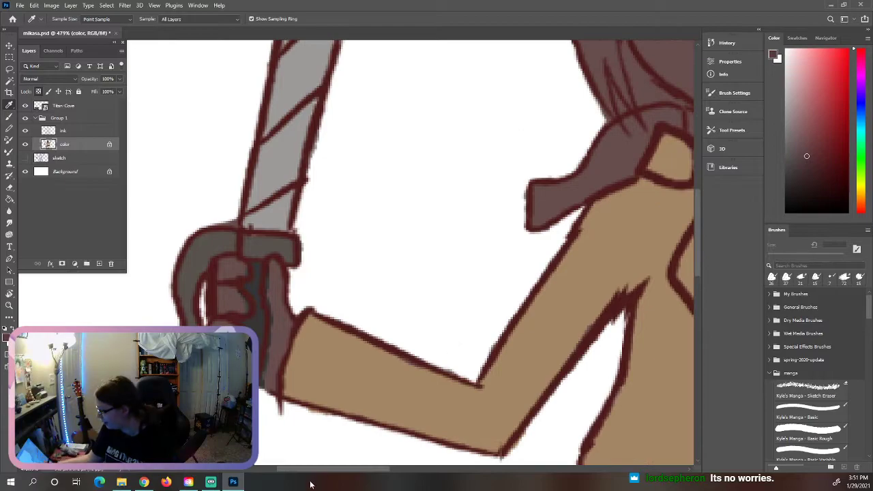
{"action": "left_click_drag", "start_coordinate": [298, 472], "coordinate": [343, 472]}
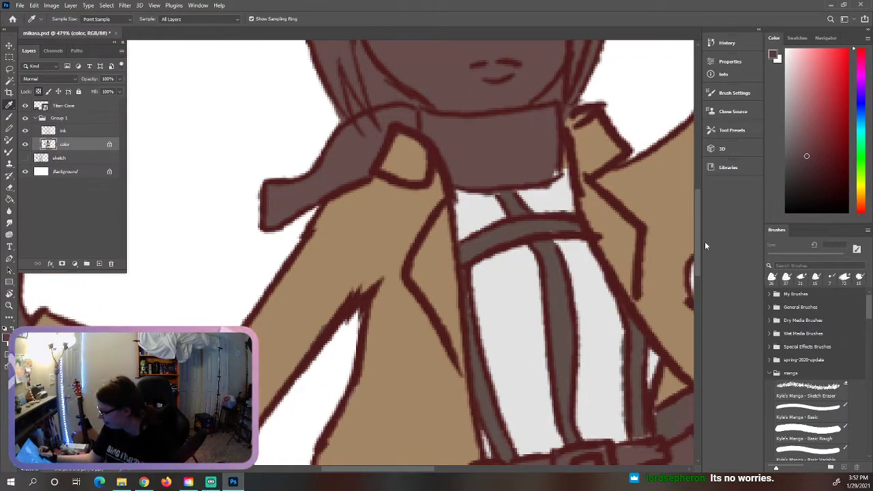
{"action": "left_click_drag", "start_coordinate": [698, 247], "coordinate": [698, 231]}
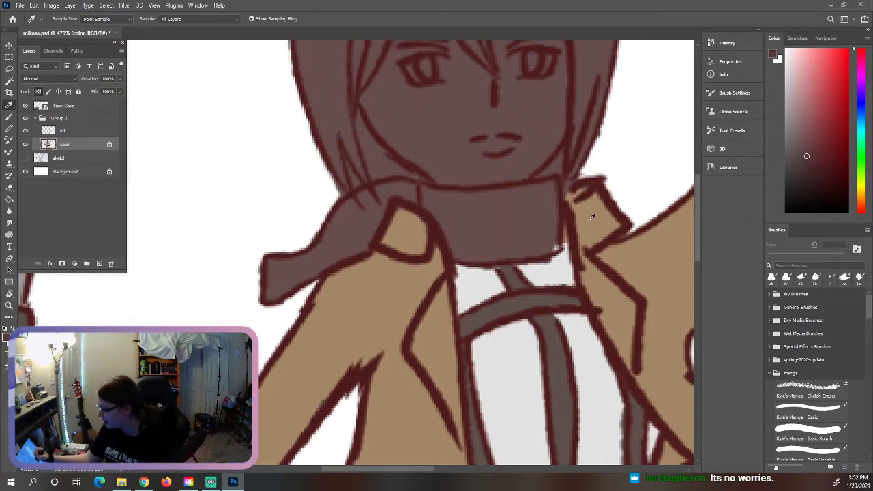
{"action": "left_click", "coordinate": [9, 118]}
{"action": "mouse_move", "coordinate": [522, 214]}
{"action": "left_mouse_down"}
{"action": "mouse_move", "coordinate": [520, 234]}
{"action": "mouse_move", "coordinate": [484, 238]}
{"action": "mouse_move", "coordinate": [543, 200]}
{"action": "left_mouse_up"}
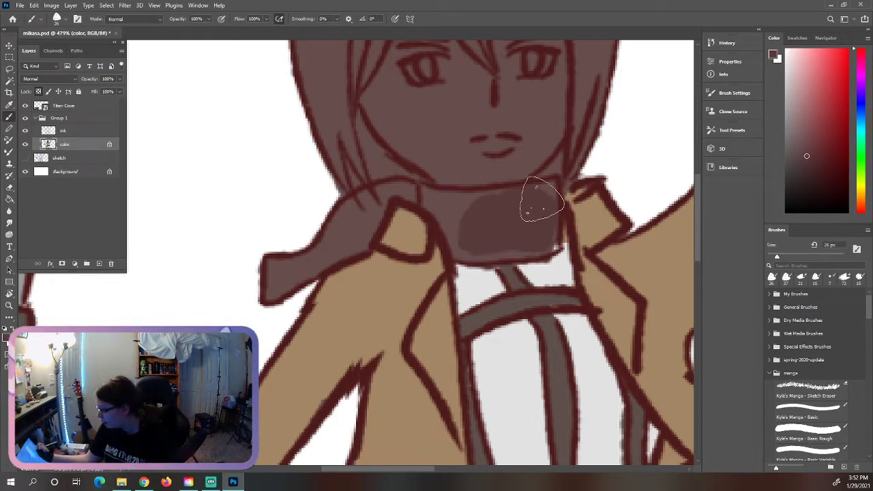
Choose a more saturated red and paint the whole scarf, including its loose end
{"action": "left_click", "coordinate": [809, 140]}
{"action": "mouse_move", "coordinate": [546, 195]}
{"action": "left_mouse_down"}
{"action": "mouse_move", "coordinate": [549, 240]}
{"action": "mouse_move", "coordinate": [539, 183]}
{"action": "left_mouse_up"}
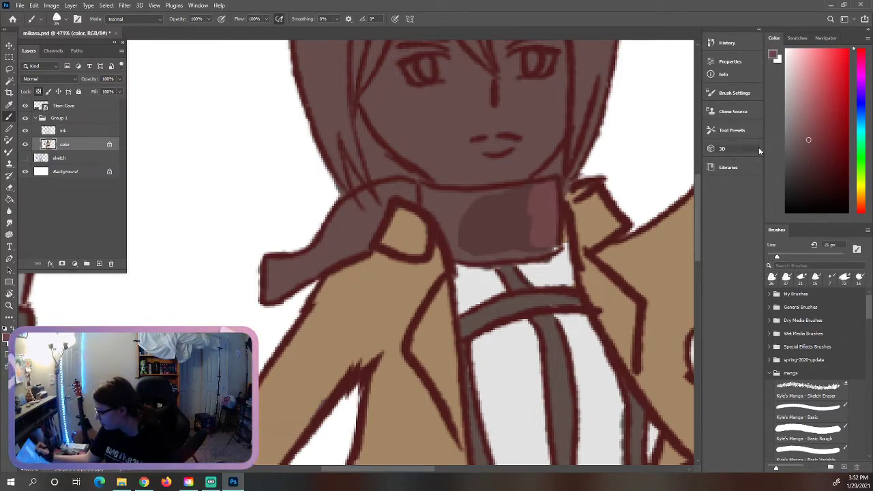
{"action": "mouse_move", "coordinate": [550, 225]}
{"action": "left_mouse_down"}
{"action": "mouse_move", "coordinate": [548, 197]}
{"action": "mouse_move", "coordinate": [546, 217]}
{"action": "mouse_move", "coordinate": [545, 197]}
{"action": "mouse_move", "coordinate": [532, 205]}
{"action": "mouse_move", "coordinate": [551, 188]}
{"action": "mouse_move", "coordinate": [513, 199]}
{"action": "mouse_move", "coordinate": [430, 196]}
{"action": "mouse_move", "coordinate": [461, 231]}
{"action": "mouse_move", "coordinate": [456, 220]}
{"action": "mouse_move", "coordinate": [459, 228]}
{"action": "mouse_move", "coordinate": [474, 222]}
{"action": "mouse_move", "coordinate": [462, 228]}
{"action": "mouse_move", "coordinate": [447, 215]}
{"action": "mouse_move", "coordinate": [458, 247]}
{"action": "mouse_move", "coordinate": [466, 208]}
{"action": "left_mouse_up"}
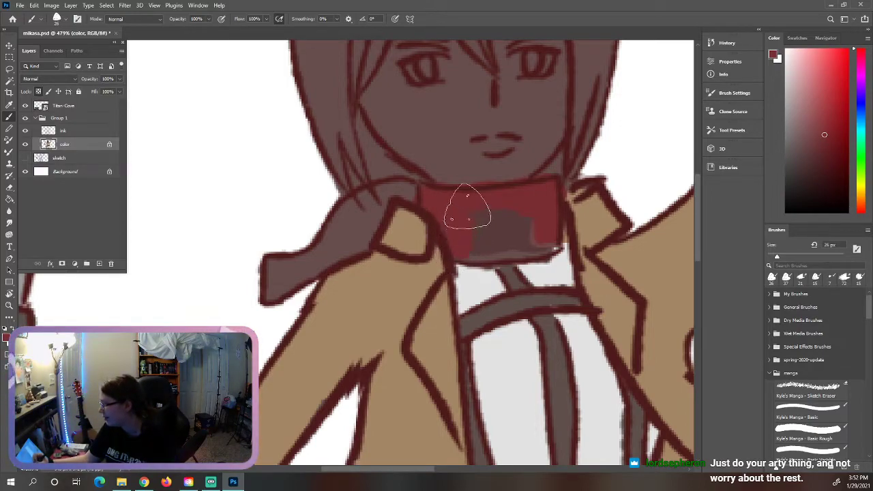
{"action": "mouse_move", "coordinate": [496, 233]}
{"action": "left_mouse_down"}
{"action": "mouse_move", "coordinate": [475, 258]}
{"action": "mouse_move", "coordinate": [557, 246]}
{"action": "mouse_move", "coordinate": [543, 223]}
{"action": "mouse_move", "coordinate": [524, 239]}
{"action": "mouse_move", "coordinate": [494, 233]}
{"action": "mouse_move", "coordinate": [446, 195]}
{"action": "mouse_move", "coordinate": [394, 191]}
{"action": "mouse_move", "coordinate": [361, 201]}
{"action": "mouse_move", "coordinate": [306, 264]}
{"action": "mouse_move", "coordinate": [288, 275]}
{"action": "mouse_move", "coordinate": [274, 266]}
{"action": "mouse_move", "coordinate": [270, 291]}
{"action": "mouse_move", "coordinate": [373, 232]}
{"action": "mouse_move", "coordinate": [393, 208]}
{"action": "left_mouse_up"}
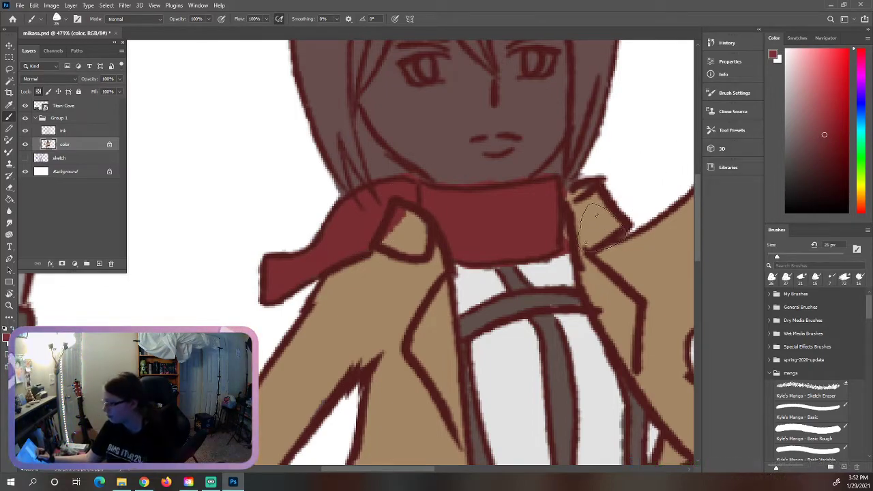
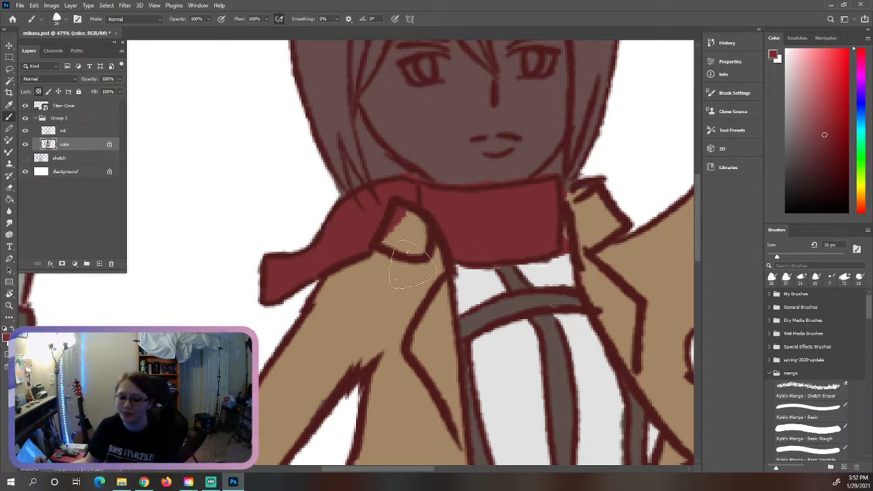
Clean up the red spill around the scarf by repainting the jacket collar flaps tan and the shirt edge off-white
{"action": "left_click", "coordinate": [412, 226], "text": "alt"}
{"action": "left_click_drag", "start_coordinate": [410, 222], "coordinate": [402, 232]}
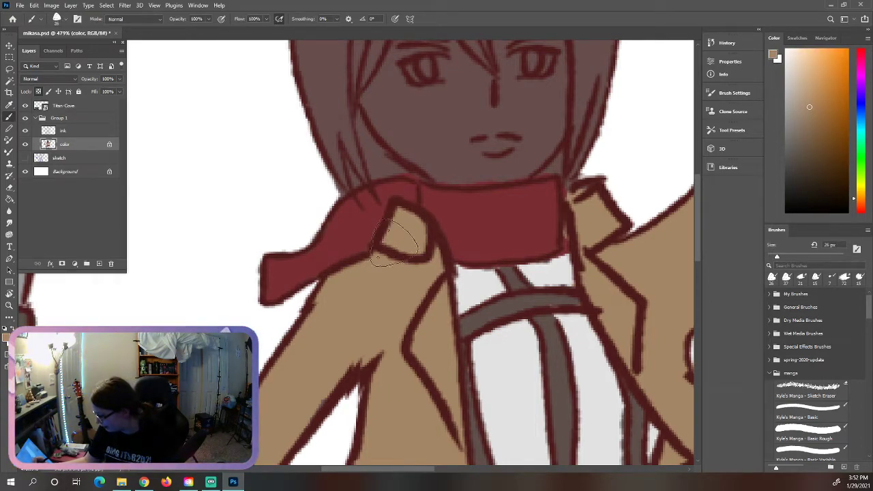
{"action": "mouse_move", "coordinate": [576, 225]}
{"action": "left_mouse_down"}
{"action": "mouse_move", "coordinate": [566, 246]}
{"action": "mouse_move", "coordinate": [561, 211]}
{"action": "mouse_move", "coordinate": [583, 194]}
{"action": "left_mouse_up"}
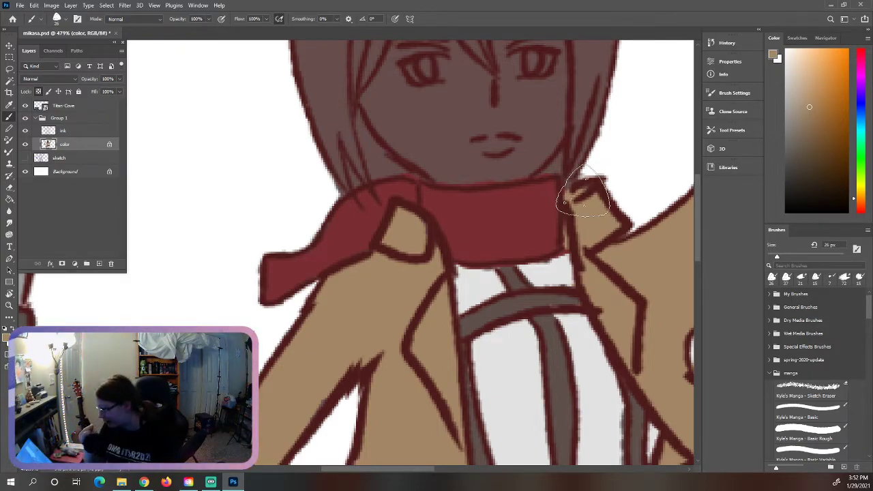
{"action": "left_click", "coordinate": [552, 265], "text": "alt"}
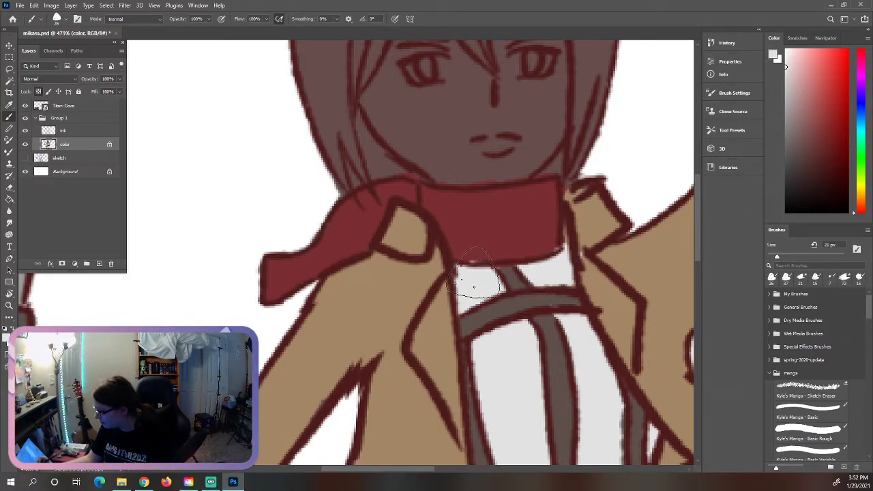
Erase the stray tan patch outside the raised arm's cuff and sample the jacket tan again
{"action": "scroll", "coordinate": [696, 239], "scroll_direction": "down", "scroll_amount": 5}
{"action": "scroll", "coordinate": [700, 273], "scroll_direction": "up", "scroll_amount": 1}
{"action": "left_click_drag", "start_coordinate": [410, 470], "coordinate": [431, 470]}
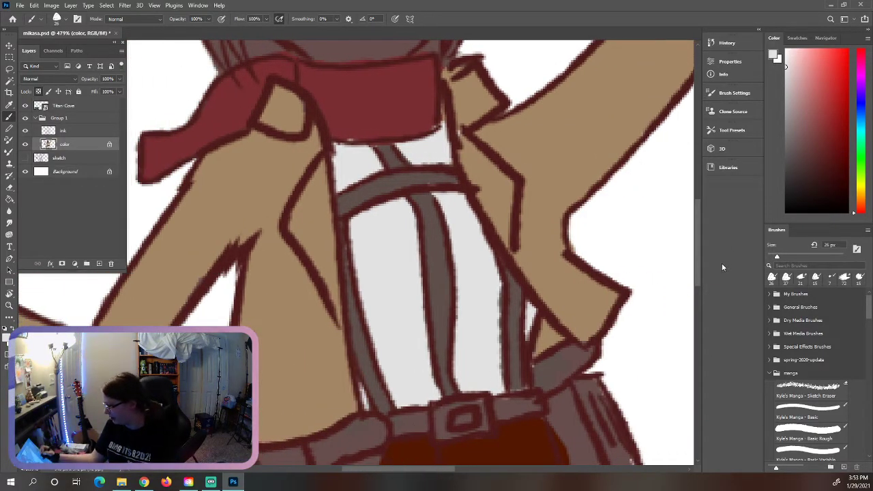
{"action": "mouse_move", "coordinate": [699, 265]}
{"action": "left_mouse_down"}
{"action": "mouse_move", "coordinate": [702, 210]}
{"action": "mouse_move", "coordinate": [702, 258]}
{"action": "left_mouse_up"}
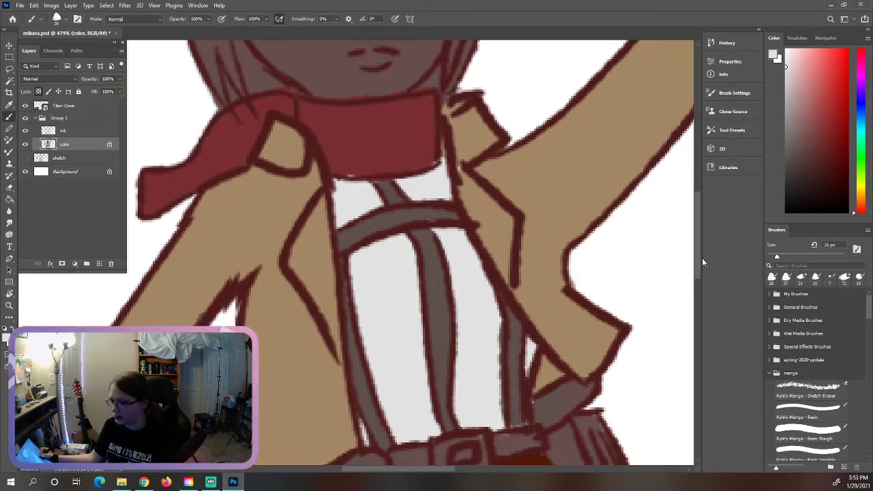
{"action": "left_click_drag", "start_coordinate": [413, 471], "coordinate": [440, 470]}
{"action": "left_click_drag", "start_coordinate": [698, 275], "coordinate": [706, 195]}
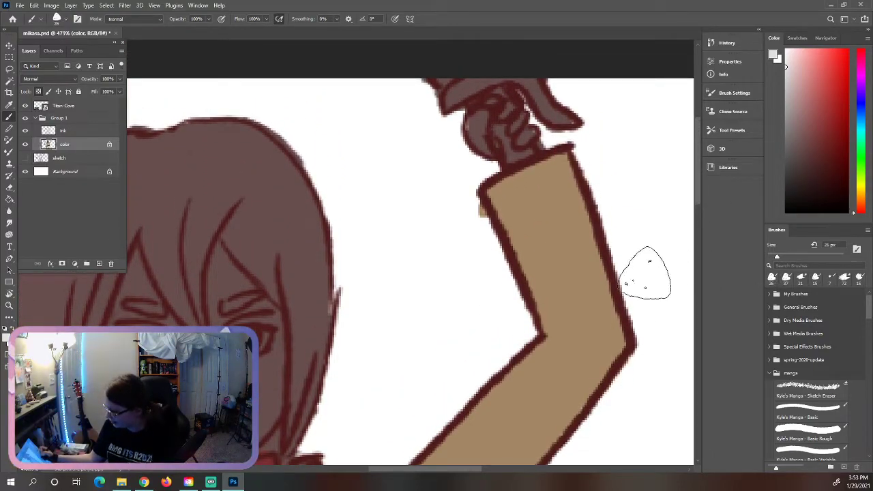
{"action": "left_click", "coordinate": [15, 183]}
{"action": "mouse_move", "coordinate": [496, 210]}
{"action": "left_mouse_down"}
{"action": "mouse_move", "coordinate": [487, 195]}
{"action": "mouse_move", "coordinate": [501, 189]}
{"action": "left_mouse_up"}
{"action": "left_click", "coordinate": [10, 116]}
{"action": "left_click", "coordinate": [540, 181], "text": "alt"}
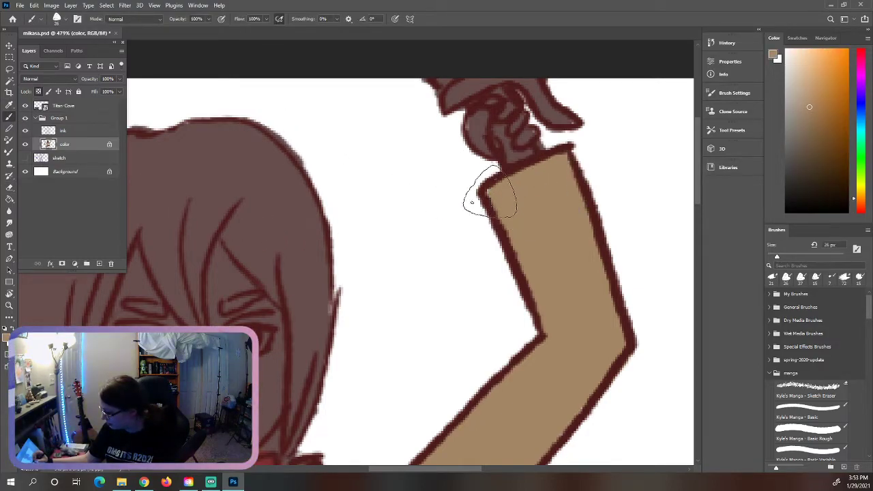
Sample the dark grey-brown of the lowered sword's guard and paint the raised sword's hand guard with it
{"action": "left_click_drag", "start_coordinate": [698, 194], "coordinate": [696, 253]}
{"action": "mouse_move", "coordinate": [409, 473]}
{"action": "left_mouse_down"}
{"action": "mouse_move", "coordinate": [312, 469]}
{"action": "mouse_move", "coordinate": [479, 470]}
{"action": "left_mouse_up"}
{"action": "left_click", "coordinate": [279, 236], "text": "alt"}
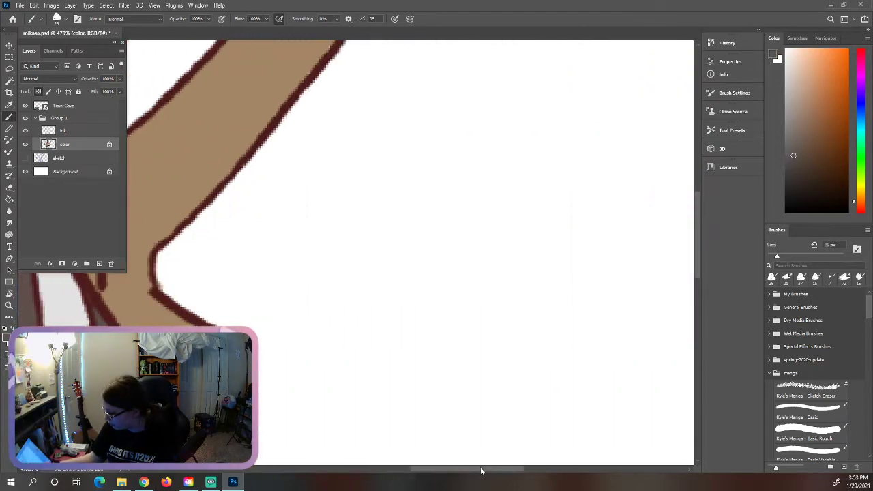
{"action": "left_click_drag", "start_coordinate": [696, 253], "coordinate": [699, 147]}
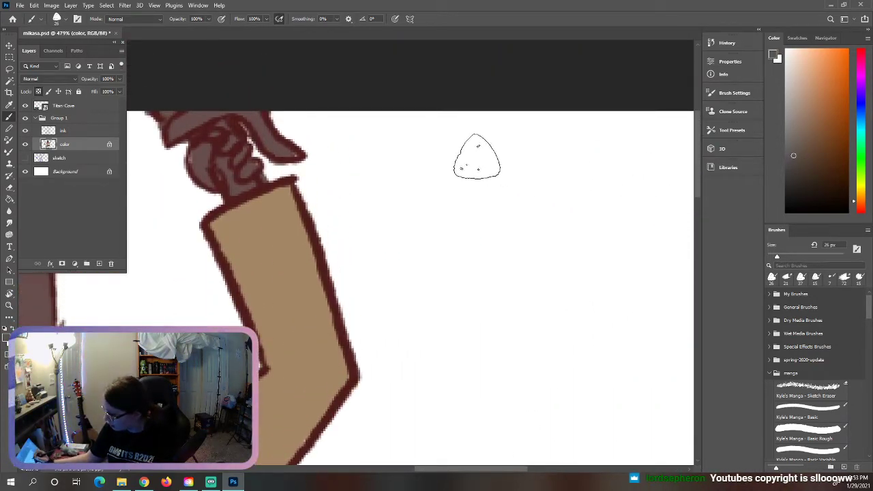
{"action": "mouse_move", "coordinate": [185, 127]}
{"action": "left_mouse_down"}
{"action": "mouse_move", "coordinate": [214, 109]}
{"action": "mouse_move", "coordinate": [254, 107]}
{"action": "mouse_move", "coordinate": [195, 114]}
{"action": "mouse_move", "coordinate": [263, 92]}
{"action": "mouse_move", "coordinate": [243, 109]}
{"action": "mouse_move", "coordinate": [266, 120]}
{"action": "left_mouse_up"}
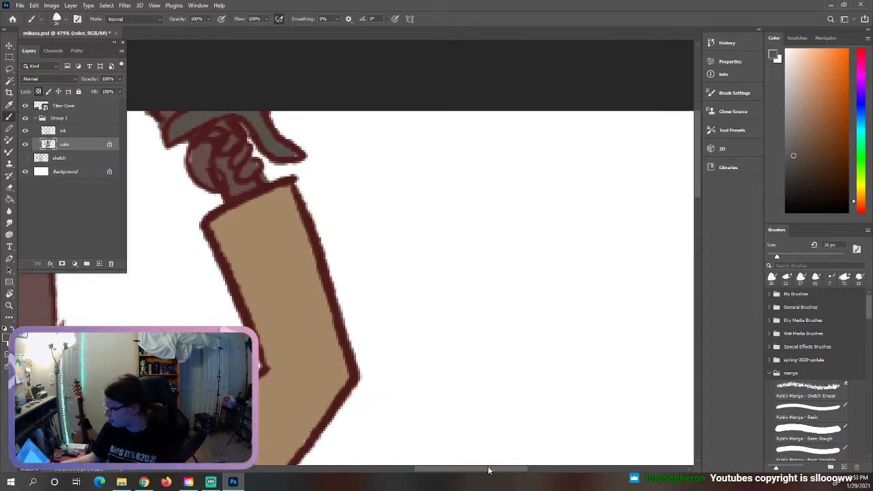
Paint the raised sword's grip in the lowered grip's dark grey and restore the brown base color on the fingers
{"action": "left_click_drag", "start_coordinate": [483, 471], "coordinate": [378, 471]}
{"action": "left_click_drag", "start_coordinate": [694, 180], "coordinate": [691, 240]}
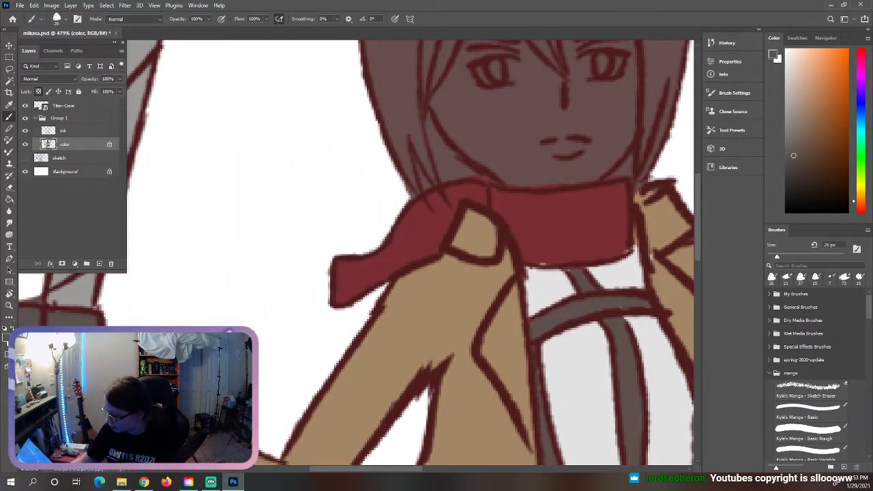
{"action": "left_click_drag", "start_coordinate": [341, 472], "coordinate": [433, 472]}
{"action": "left_click_drag", "start_coordinate": [698, 254], "coordinate": [696, 179]}
{"action": "mouse_move", "coordinate": [303, 196]}
{"action": "left_mouse_down"}
{"action": "mouse_move", "coordinate": [293, 180]}
{"action": "mouse_move", "coordinate": [308, 219]}
{"action": "mouse_move", "coordinate": [302, 230]}
{"action": "mouse_move", "coordinate": [316, 243]}
{"action": "left_mouse_up"}
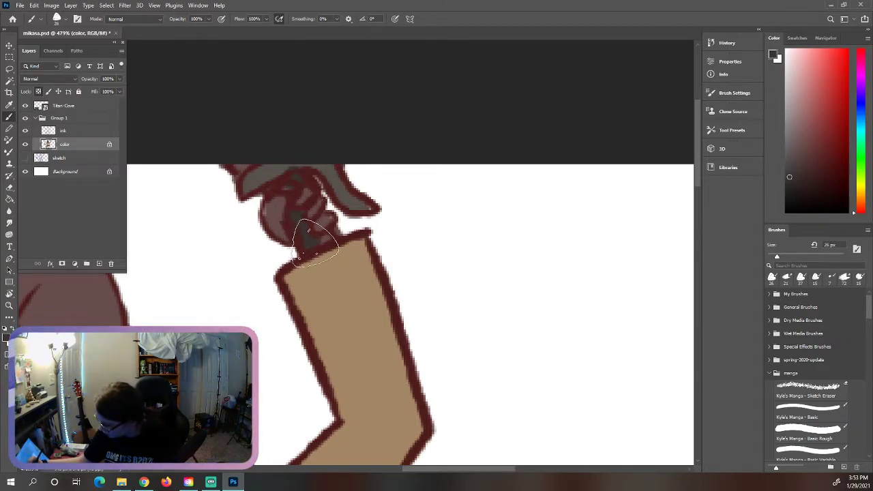
{"action": "left_click", "coordinate": [334, 183], "text": "alt"}
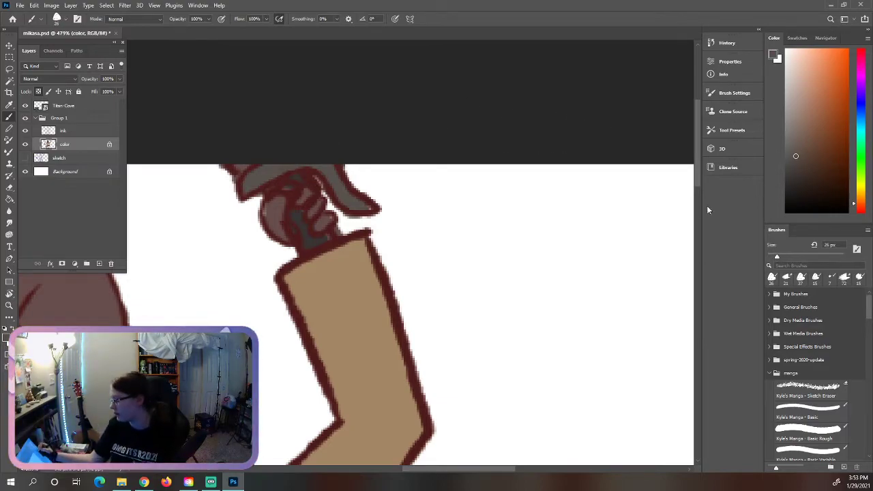
Sample the light grey of the lowered sword's blade and paint the raised sword's short visible blade section
{"action": "mouse_move", "coordinate": [410, 469]}
{"action": "left_mouse_down"}
{"action": "mouse_move", "coordinate": [309, 465]}
{"action": "mouse_move", "coordinate": [380, 480]}
{"action": "left_mouse_up"}
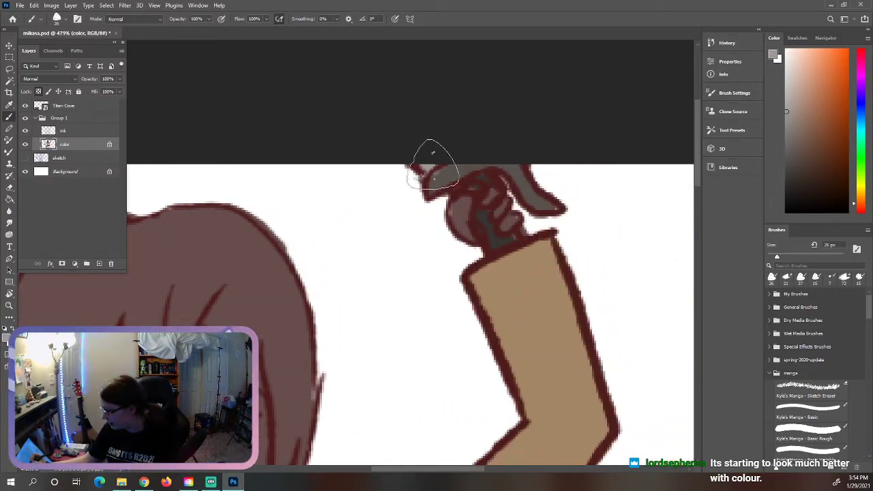
{"action": "left_click", "coordinate": [9, 305]}
{"action": "left_click_drag", "start_coordinate": [362, 284], "coordinate": [335, 278]}
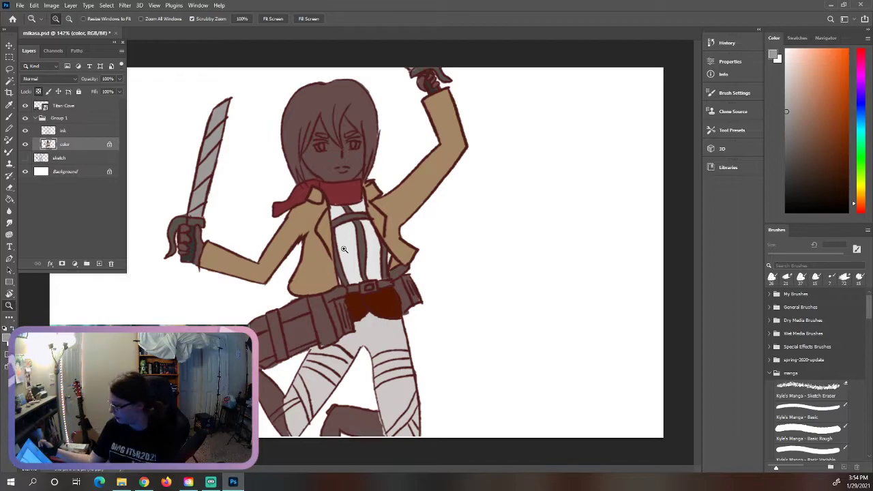
Try a peach skin tone along the outer edge and crown of the hair, and undo the strokes
{"action": "left_click_drag", "start_coordinate": [348, 140], "coordinate": [699, 184]}
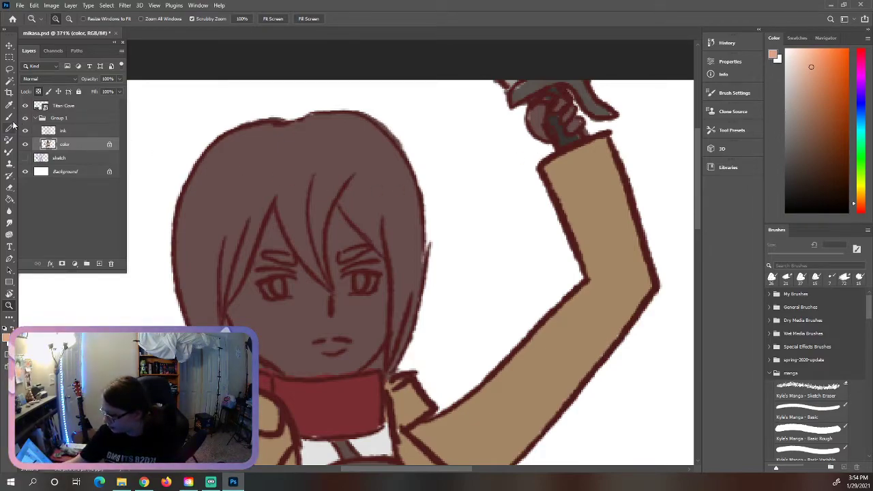
{"action": "left_click", "coordinate": [9, 117]}
{"action": "left_click_drag", "start_coordinate": [369, 127], "coordinate": [411, 297]}
{"action": "left_click_drag", "start_coordinate": [391, 113], "coordinate": [430, 269]}
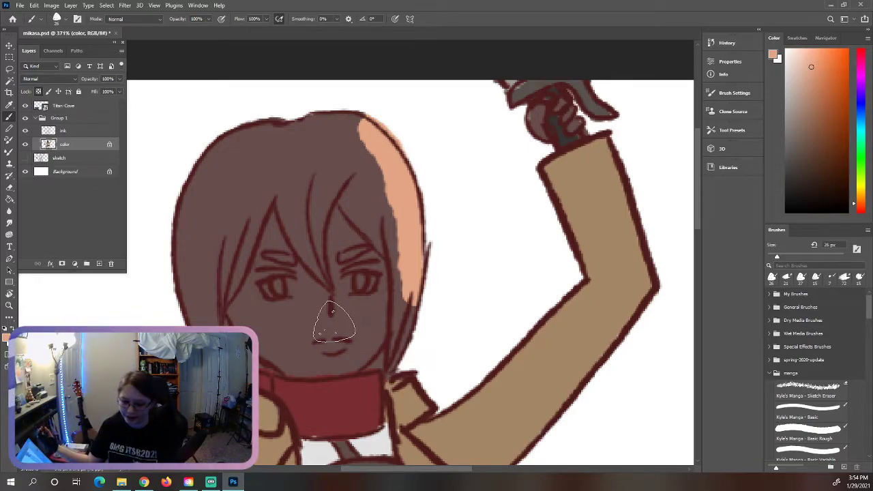
{"action": "key", "text": "ctrl+z"}
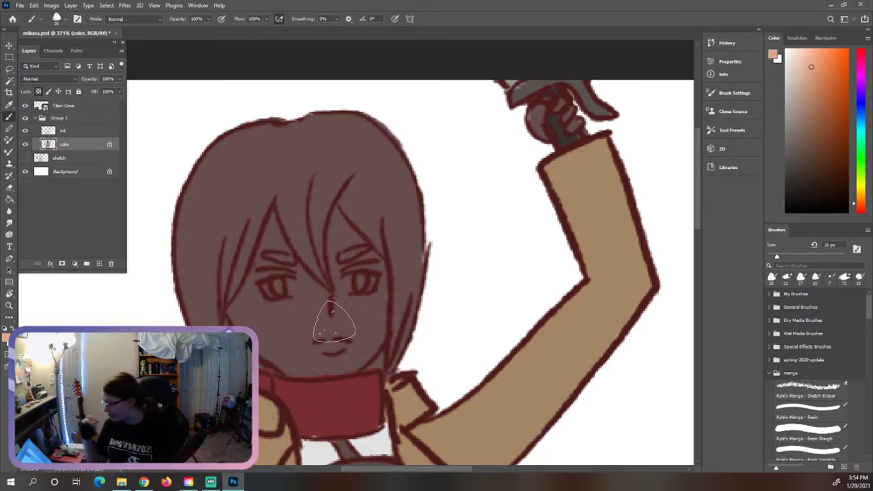
{"action": "mouse_move", "coordinate": [427, 188]}
{"action": "left_mouse_down"}
{"action": "mouse_move", "coordinate": [428, 219]}
{"action": "mouse_move", "coordinate": [439, 224]}
{"action": "mouse_move", "coordinate": [392, 123]}
{"action": "mouse_move", "coordinate": [404, 142]}
{"action": "left_mouse_up"}
{"action": "mouse_move", "coordinate": [355, 120]}
{"action": "left_mouse_down"}
{"action": "mouse_move", "coordinate": [293, 127]}
{"action": "mouse_move", "coordinate": [243, 151]}
{"action": "left_mouse_up"}
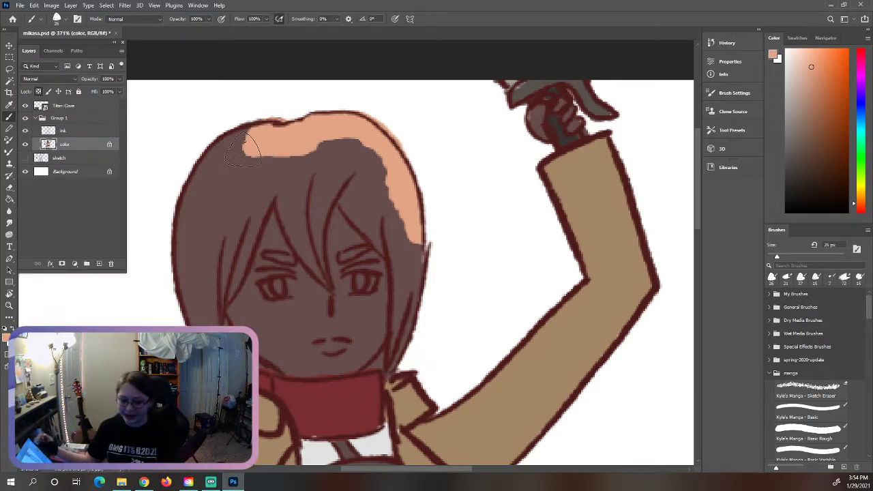
{"action": "key", "text": "ctrl+z"}
{"action": "key", "text": "ctrl+z"}
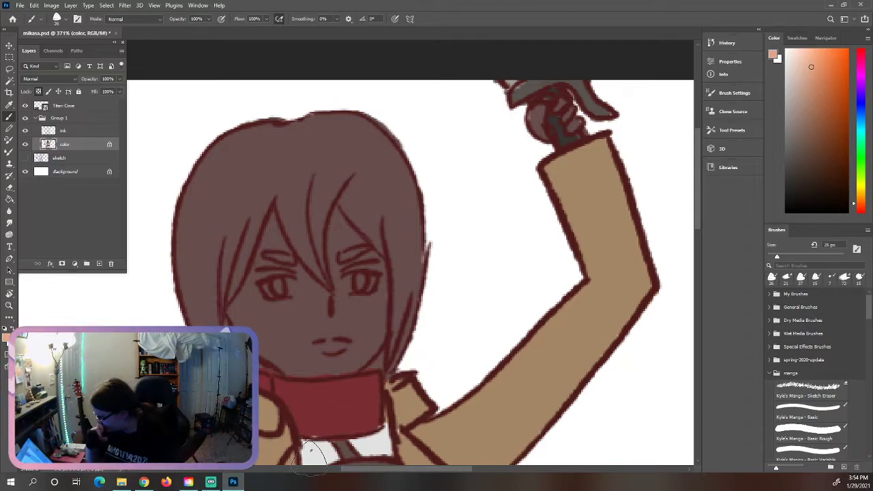
{"action": "left_click_drag", "start_coordinate": [699, 203], "coordinate": [699, 290]}
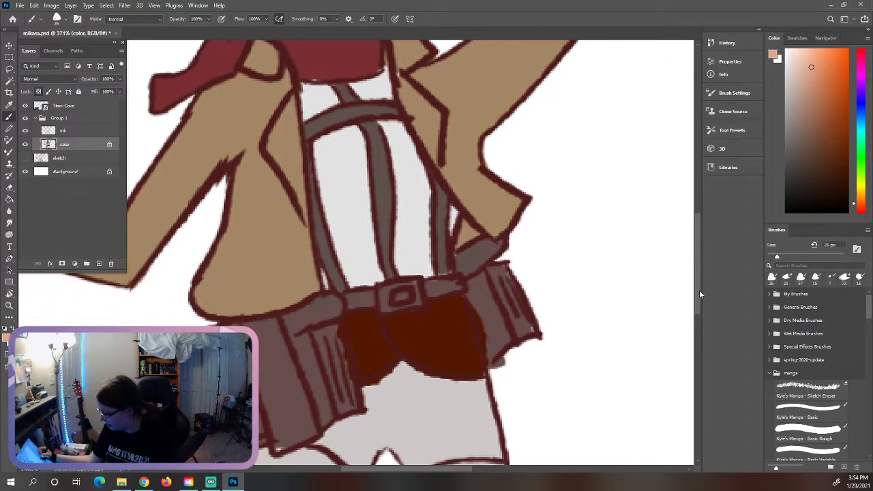
Paint the belt sections on both sides of the buckle medium brown
{"action": "scroll", "coordinate": [403, 464], "scroll_direction": "down", "scroll_amount": 3}
{"action": "scroll", "coordinate": [586, 244], "scroll_direction": "up", "scroll_amount": 3}
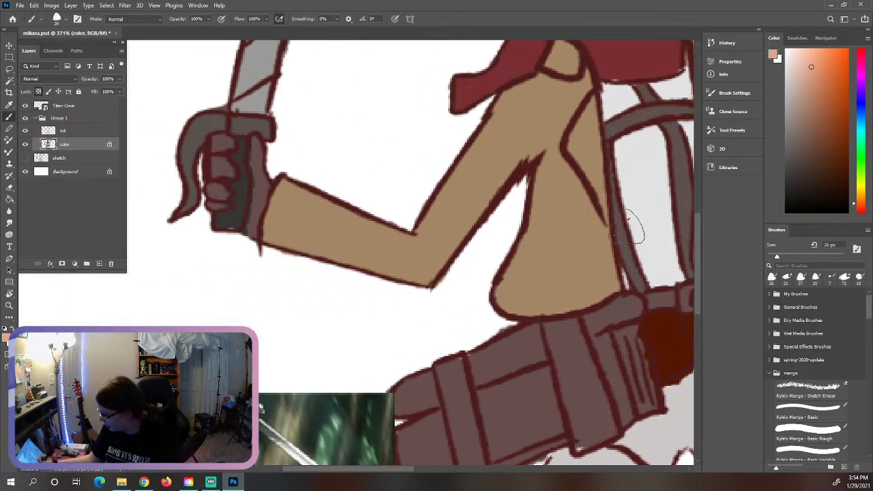
{"action": "mouse_move", "coordinate": [700, 239]}
{"action": "left_mouse_down"}
{"action": "mouse_move", "coordinate": [696, 270]}
{"action": "mouse_move", "coordinate": [703, 222]}
{"action": "left_mouse_up"}
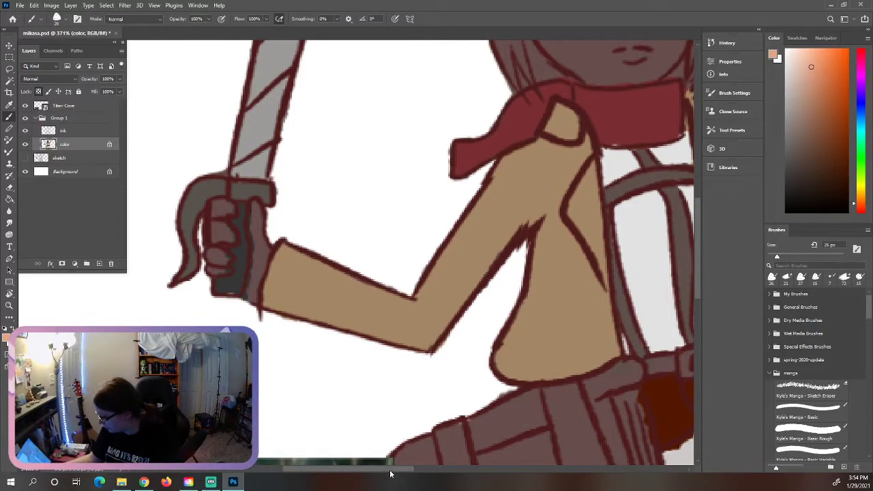
{"action": "left_click_drag", "start_coordinate": [390, 473], "coordinate": [438, 481]}
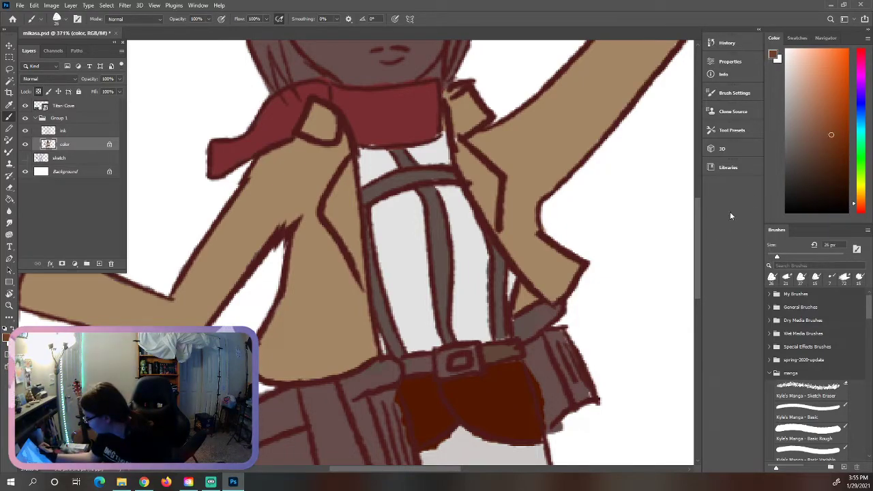
{"action": "left_click_drag", "start_coordinate": [515, 351], "coordinate": [493, 352]}
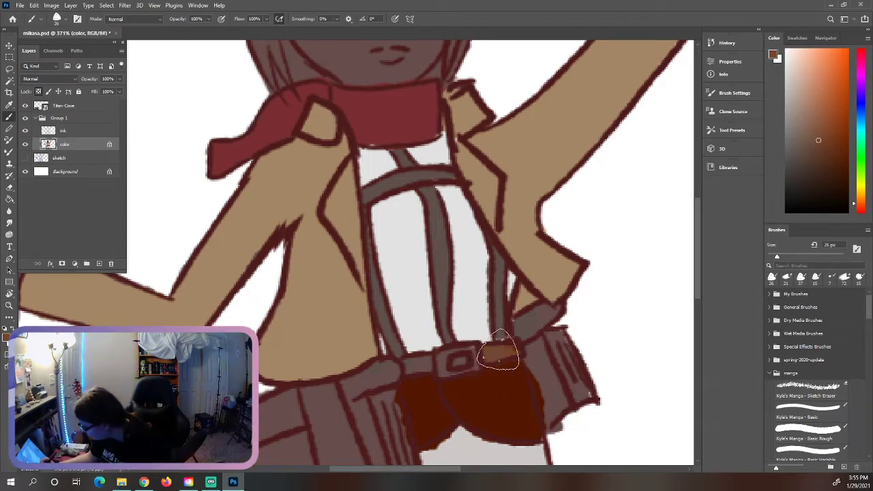
{"action": "left_click_drag", "start_coordinate": [424, 360], "coordinate": [409, 367]}
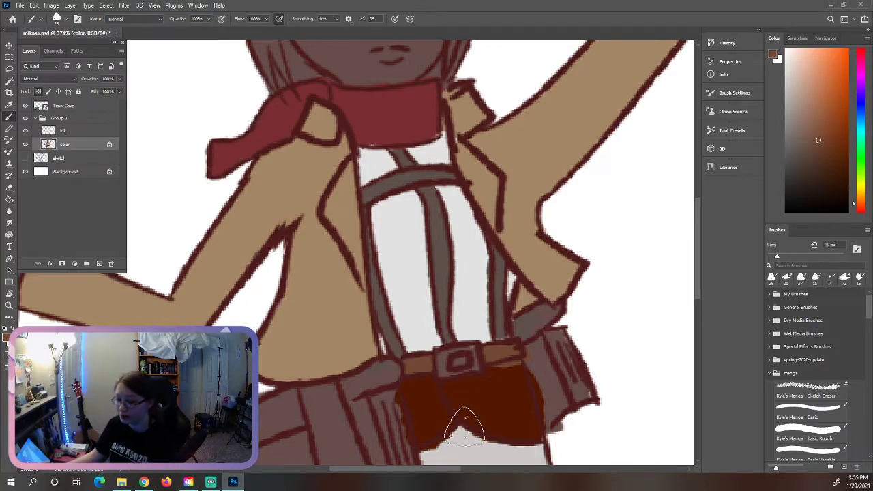
{"action": "left_click", "coordinate": [508, 376], "text": "alt"}
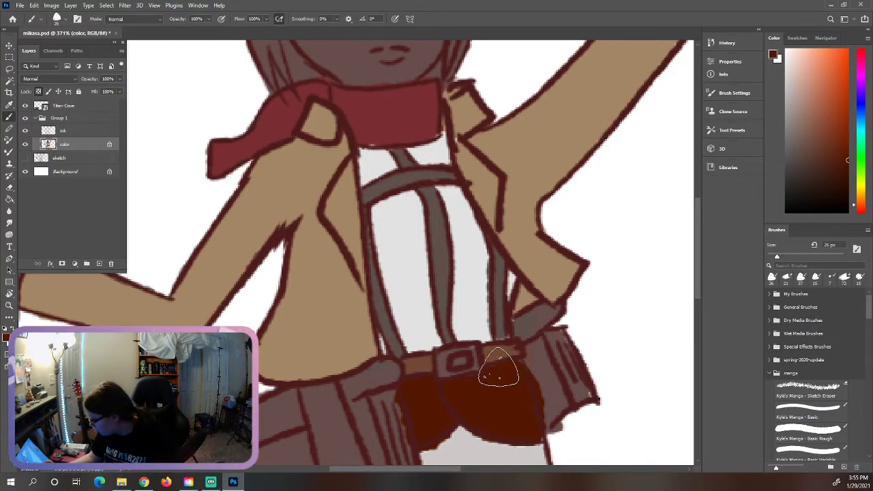
{"action": "left_click", "coordinate": [496, 355], "text": "alt"}
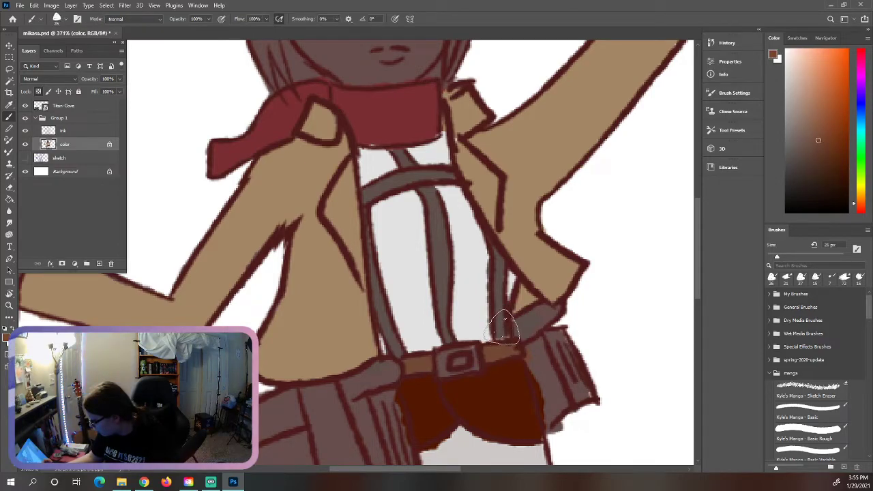
Recolor the belt in the harness straps' grey-brown, paint the buckle light grey, and tidy the surrounding edges with sampled colors
{"action": "left_click", "coordinate": [490, 346], "text": "alt"}
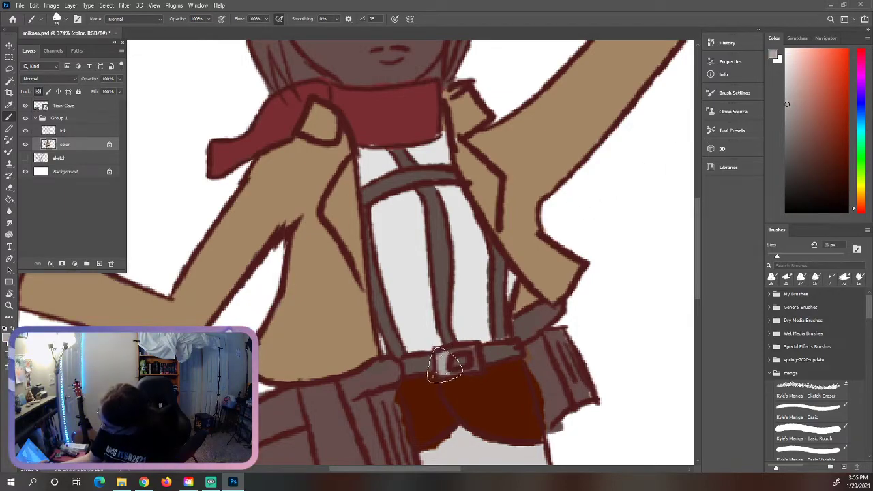
{"action": "left_click", "coordinate": [487, 395], "text": "alt"}
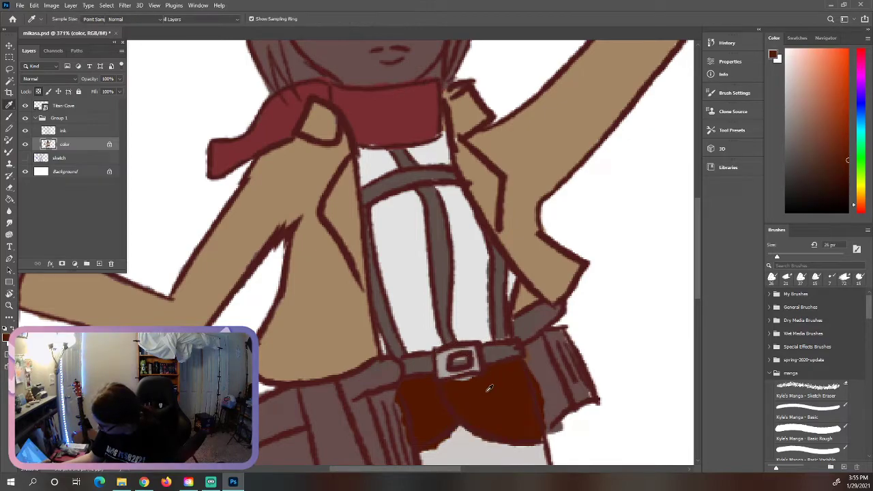
{"action": "left_click", "coordinate": [469, 360], "text": "alt"}
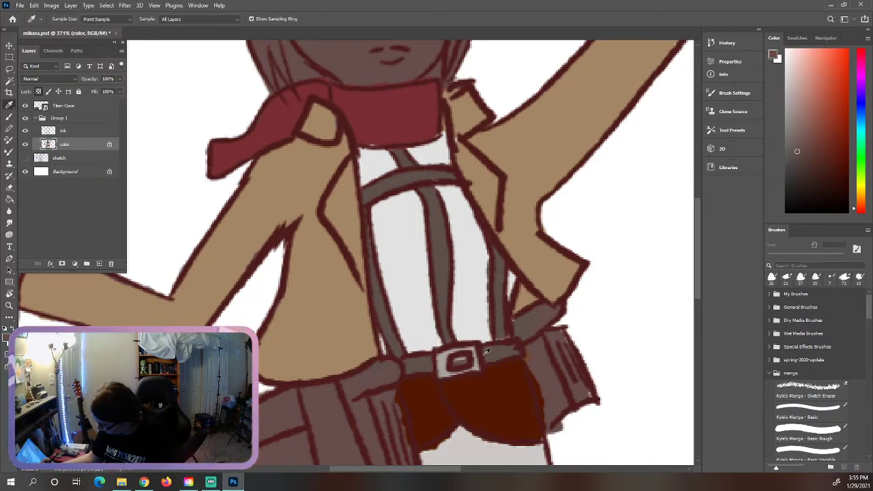
{"action": "left_click", "coordinate": [9, 117]}
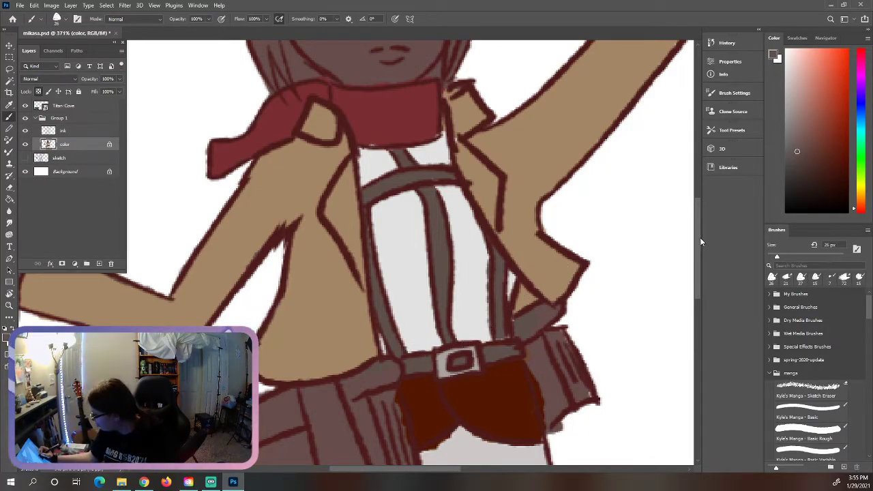
Sample the hip gear's dark brown and paint along its border with the dark red flap below the belt
{"action": "left_click_drag", "start_coordinate": [700, 240], "coordinate": [699, 267]}
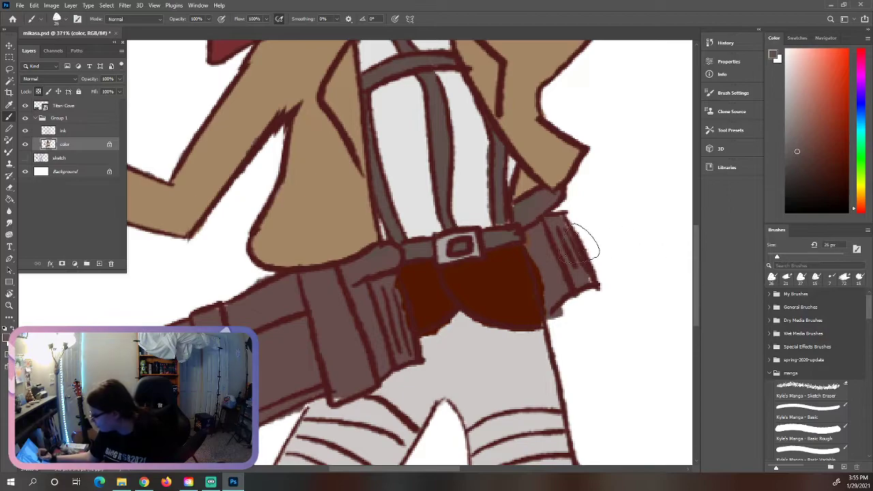
{"action": "left_click", "coordinate": [544, 237], "text": "alt"}
{"action": "left_click_drag", "start_coordinate": [535, 242], "coordinate": [546, 293]}
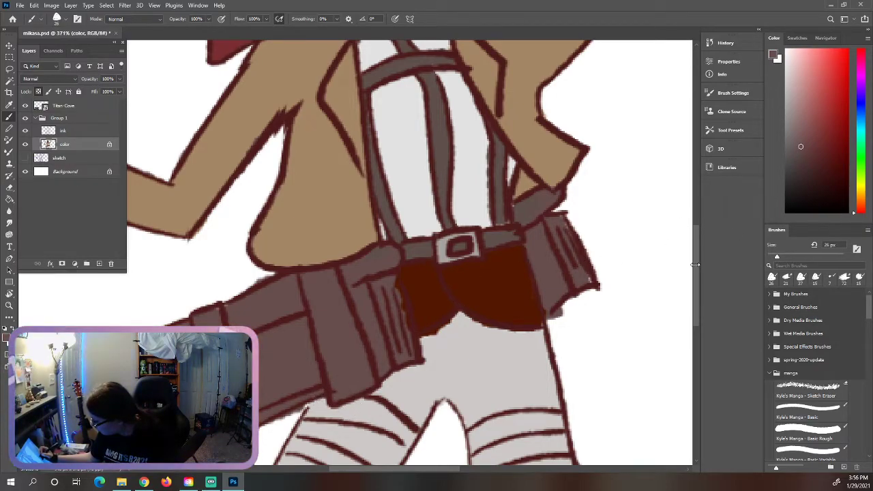
Undo the last three brush strokes and shrink the collapsed panel dock to icons only
{"action": "left_click_drag", "start_coordinate": [696, 264], "coordinate": [587, 264]}
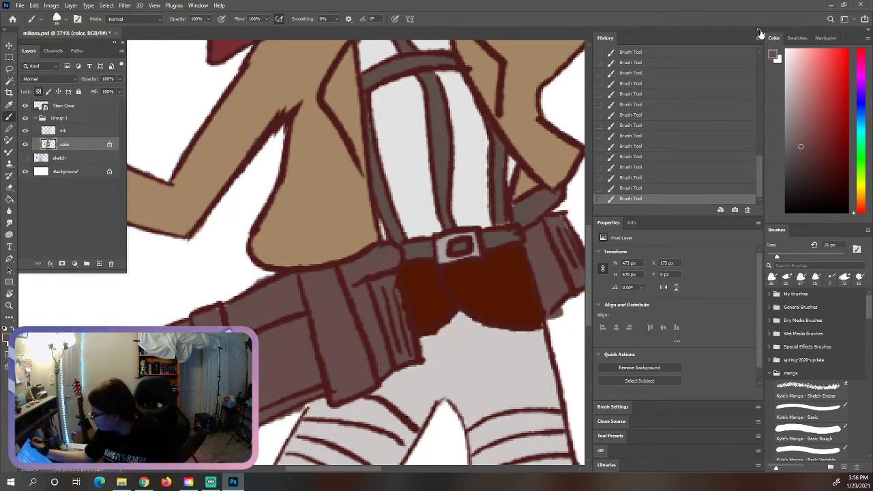
{"action": "left_click", "coordinate": [760, 32]}
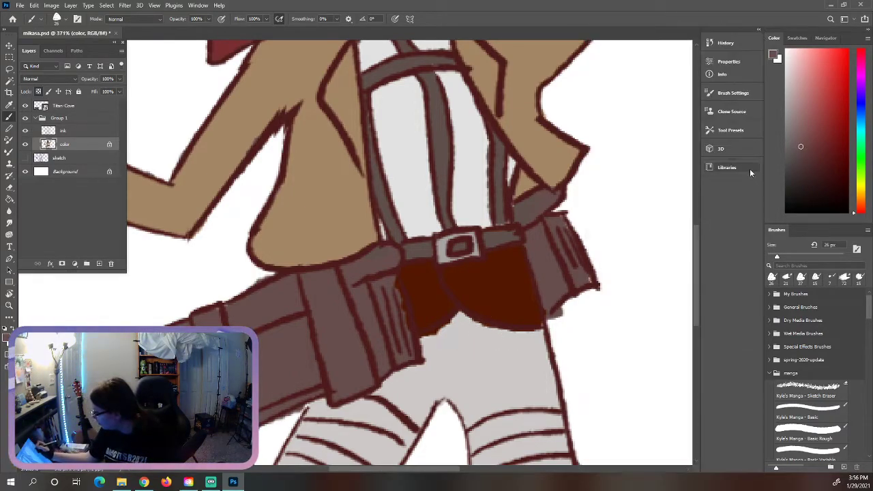
{"action": "left_click", "coordinate": [761, 29]}
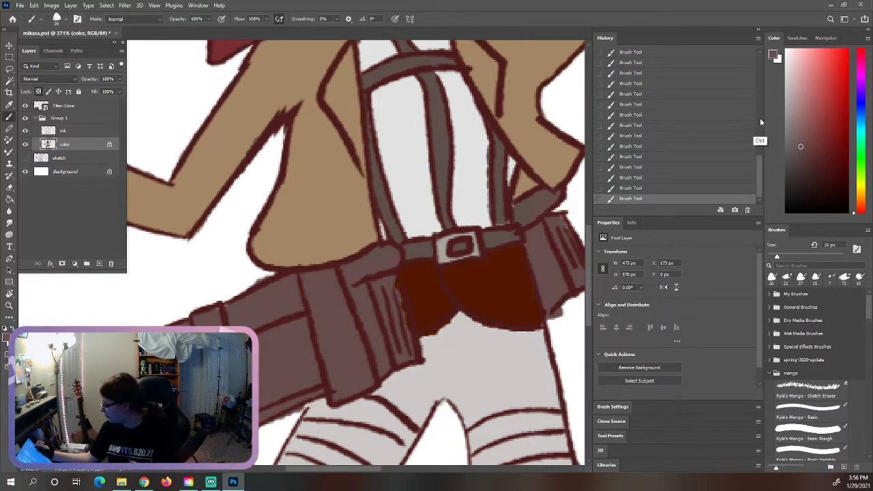
{"action": "key", "text": "ctrl+z"}
{"action": "key", "text": "ctrl+z"}
{"action": "key", "text": "ctrl+z"}
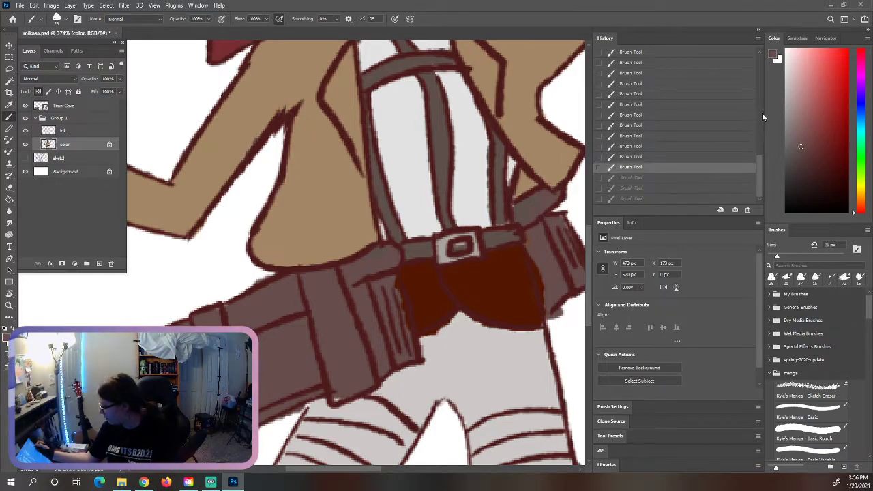
{"action": "left_click", "coordinate": [758, 29]}
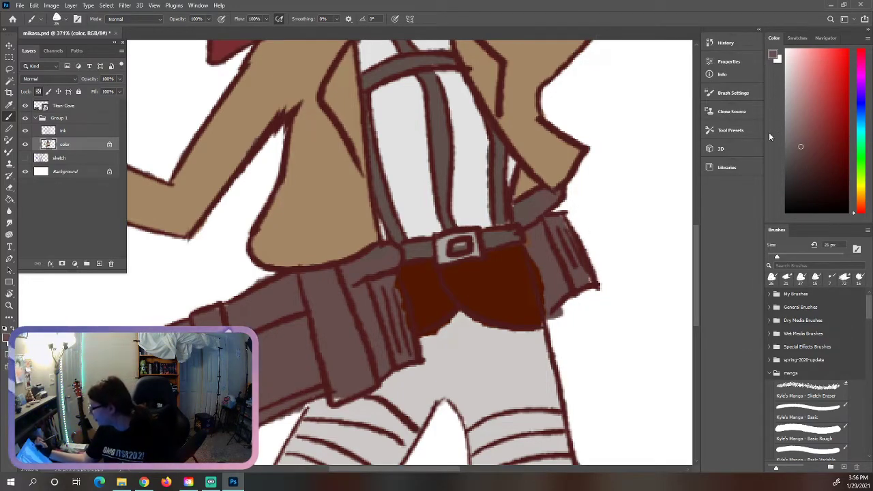
{"action": "left_click_drag", "start_coordinate": [702, 201], "coordinate": [764, 202]}
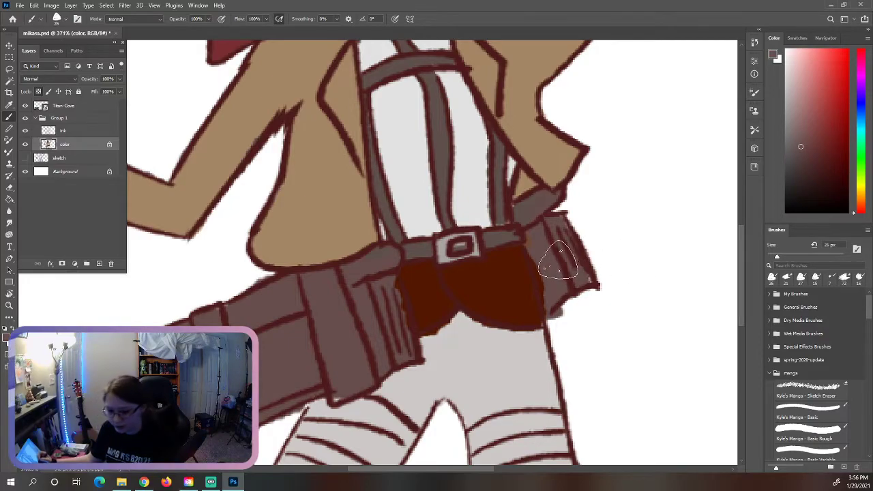
Resample the hip gear's brown, clean up its edge beside the dark red flap, and erase the stray color beneath the gear
{"action": "key", "text": "i"}
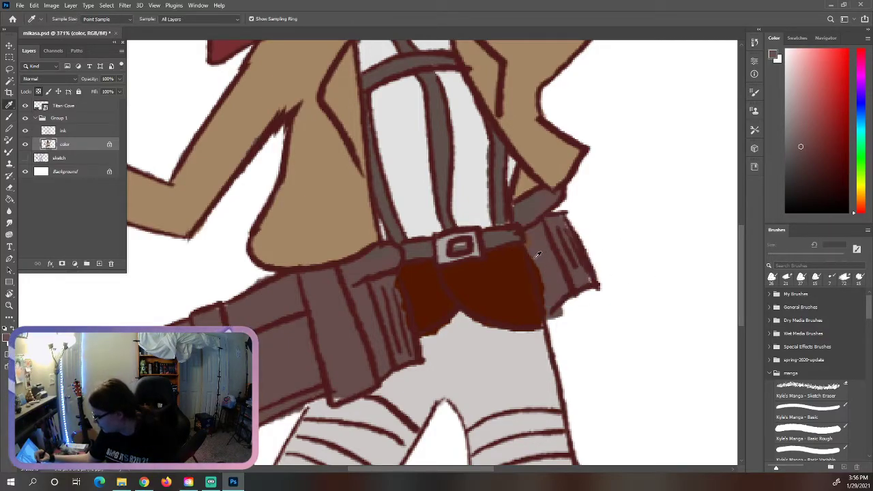
{"action": "left_click", "coordinate": [538, 255]}
{"action": "key", "text": "b"}
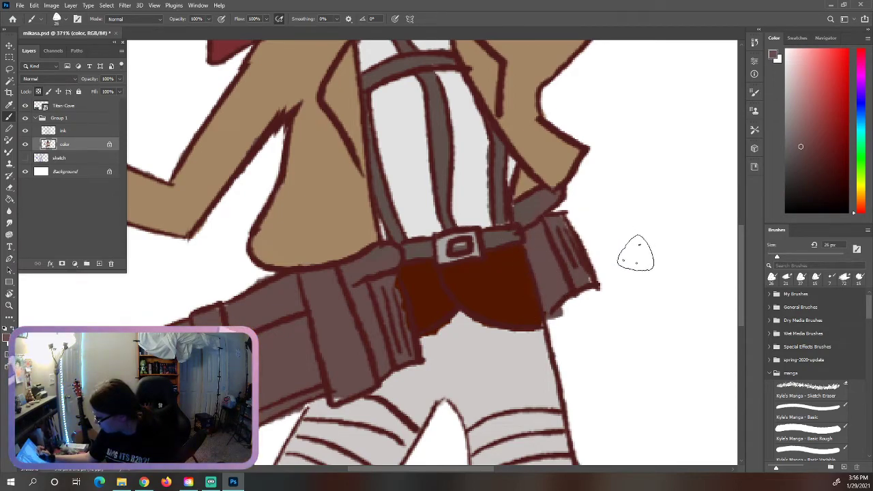
{"action": "left_click", "coordinate": [17, 184]}
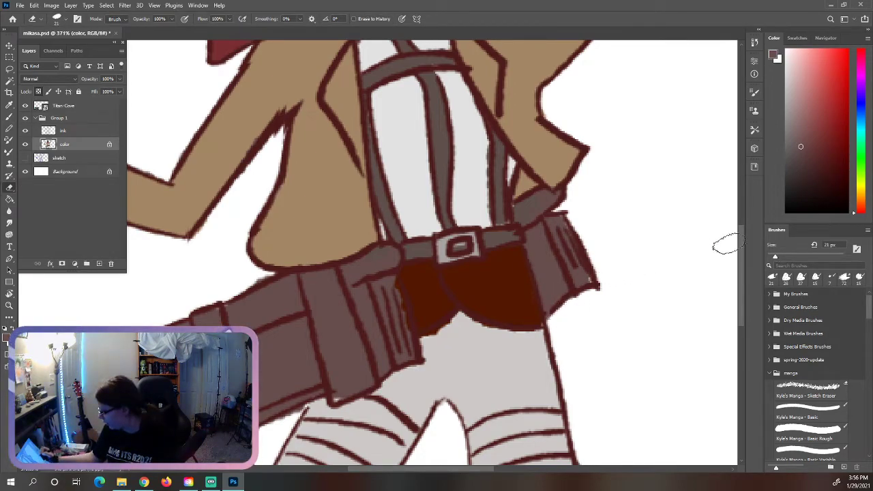
Sample the harness straps' grey-brown and paint the two thigh straps on the straight leg with it
{"action": "left_click_drag", "start_coordinate": [744, 251], "coordinate": [744, 271]}
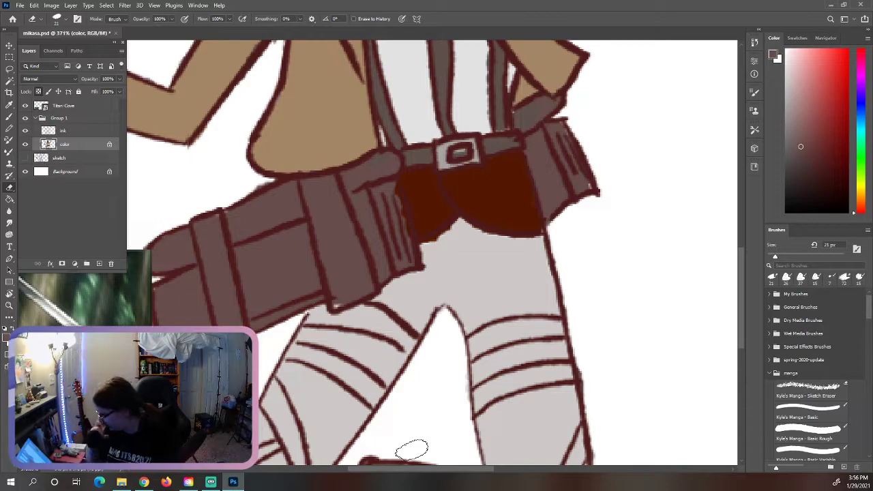
{"action": "left_click", "coordinate": [9, 118]}
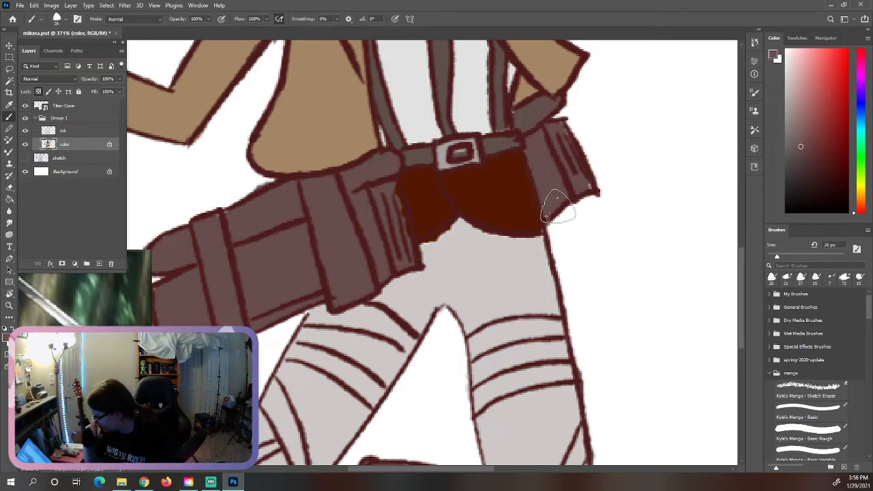
{"action": "mouse_move", "coordinate": [743, 253]}
{"action": "left_mouse_down"}
{"action": "mouse_move", "coordinate": [744, 306]}
{"action": "mouse_move", "coordinate": [743, 286]}
{"action": "left_mouse_up"}
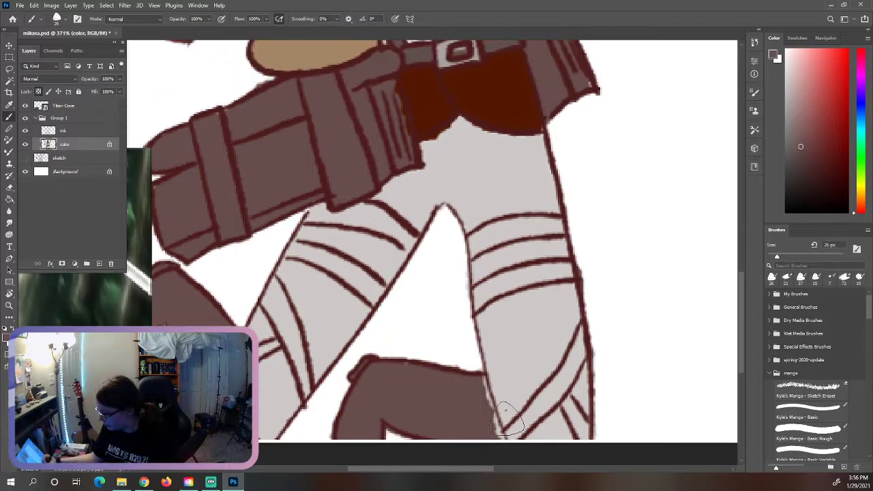
{"action": "mouse_move", "coordinate": [451, 475]}
{"action": "left_mouse_down"}
{"action": "mouse_move", "coordinate": [369, 482]}
{"action": "mouse_move", "coordinate": [459, 476]}
{"action": "left_mouse_up"}
{"action": "mouse_move", "coordinate": [741, 305]}
{"action": "left_mouse_down"}
{"action": "mouse_move", "coordinate": [744, 243]}
{"action": "mouse_move", "coordinate": [744, 295]}
{"action": "left_mouse_up"}
{"action": "key", "text": "i"}
{"action": "left_click", "coordinate": [415, 178]}
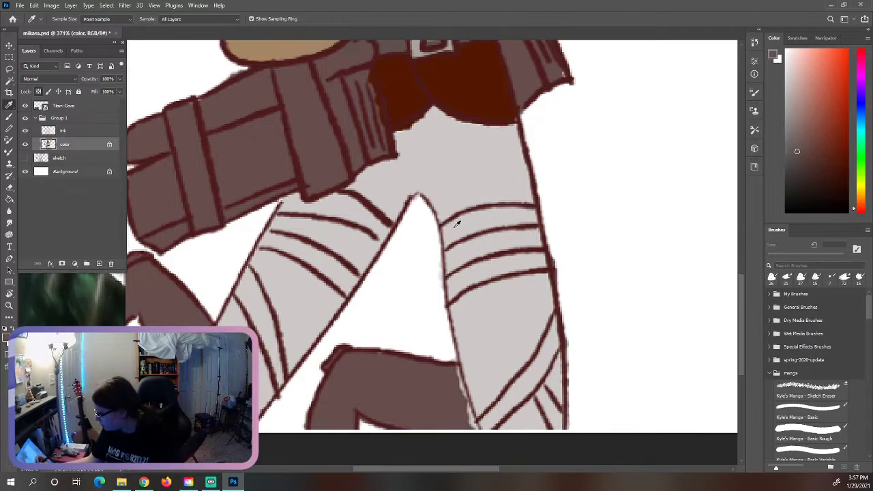
{"action": "key", "text": "b"}
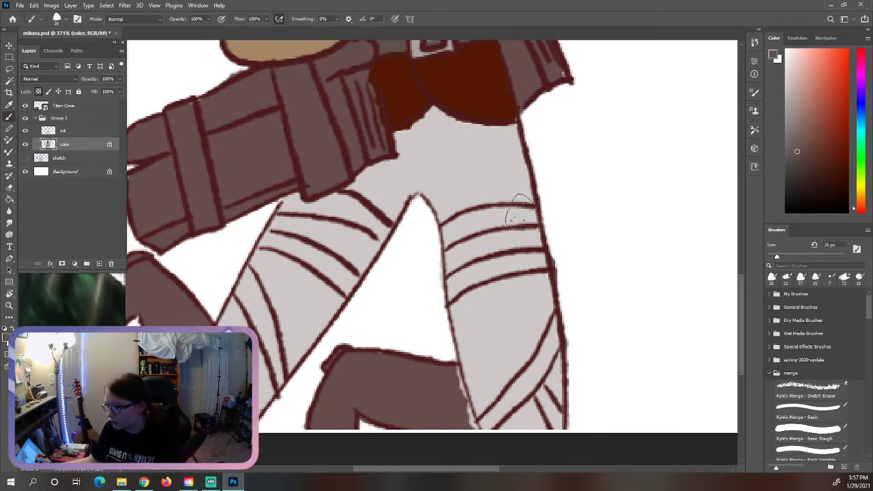
{"action": "mouse_move", "coordinate": [462, 230]}
{"action": "left_mouse_down"}
{"action": "mouse_move", "coordinate": [452, 239]}
{"action": "mouse_move", "coordinate": [447, 230]}
{"action": "mouse_move", "coordinate": [533, 216]}
{"action": "mouse_move", "coordinate": [530, 225]}
{"action": "mouse_move", "coordinate": [466, 236]}
{"action": "left_mouse_up"}
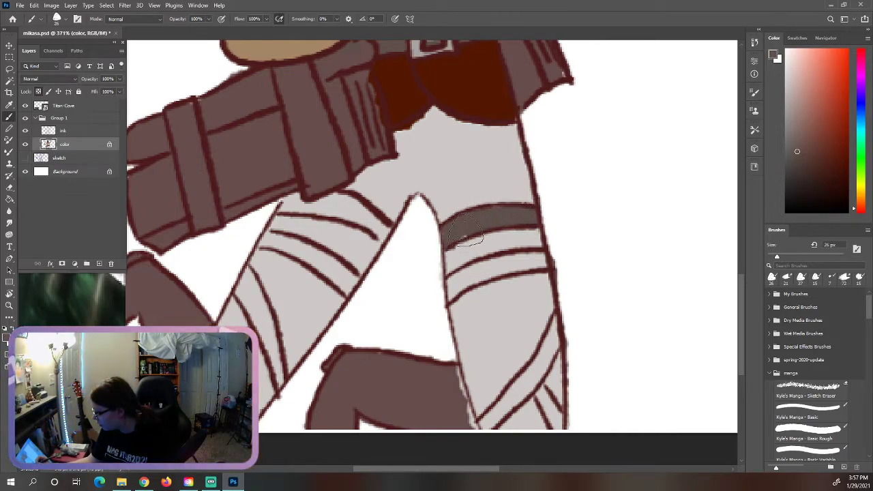
{"action": "mouse_move", "coordinate": [467, 277]}
{"action": "left_mouse_down"}
{"action": "mouse_move", "coordinate": [448, 290]}
{"action": "mouse_move", "coordinate": [496, 264]}
{"action": "mouse_move", "coordinate": [547, 258]}
{"action": "mouse_move", "coordinate": [507, 264]}
{"action": "left_mouse_up"}
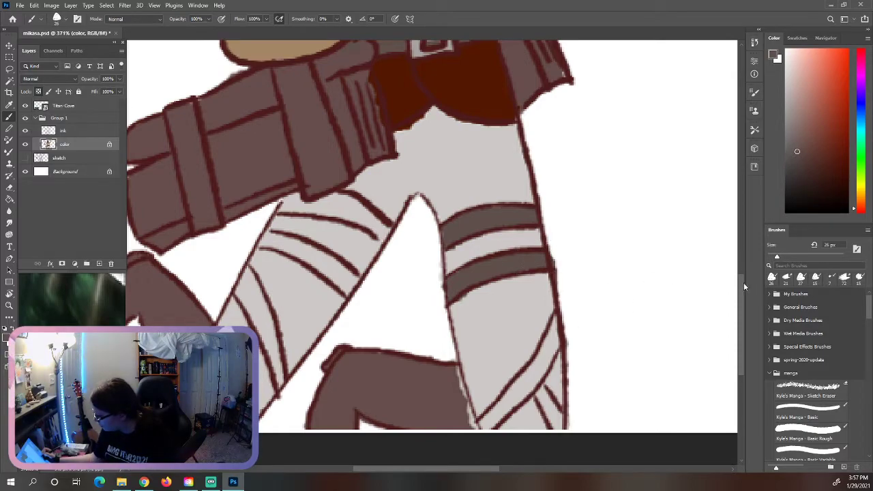
Paint the crossing lower straps on the straight leg grey-brown and clean up the leg's inner edge with the sampled neighboring colors
{"action": "left_click_drag", "start_coordinate": [744, 282], "coordinate": [742, 307]}
{"action": "mouse_move", "coordinate": [569, 239]}
{"action": "left_mouse_down"}
{"action": "mouse_move", "coordinate": [548, 250]}
{"action": "mouse_move", "coordinate": [560, 217]}
{"action": "mouse_move", "coordinate": [555, 244]}
{"action": "mouse_move", "coordinate": [498, 313]}
{"action": "left_mouse_up"}
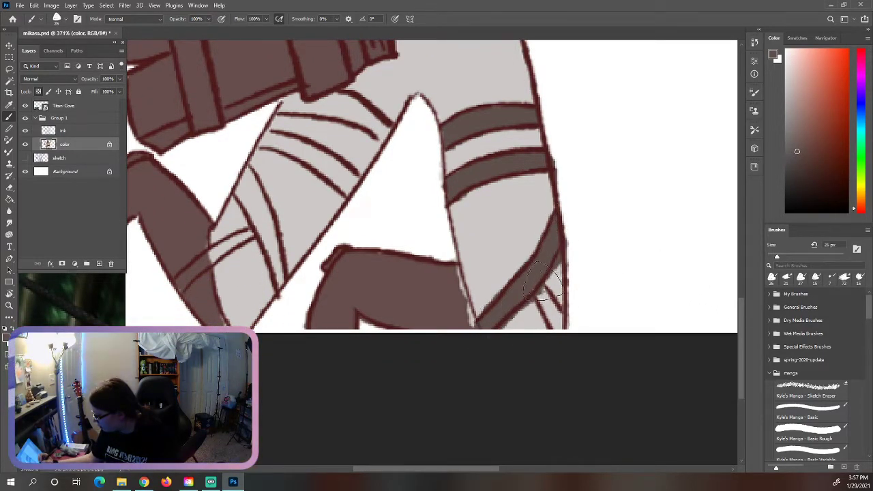
{"action": "left_click", "coordinate": [529, 315], "text": "alt"}
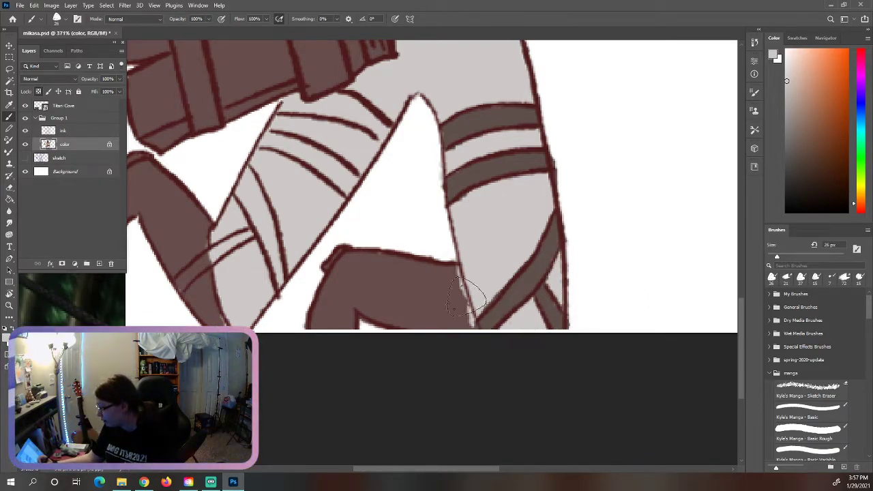
{"action": "left_click", "coordinate": [469, 290], "text": "alt"}
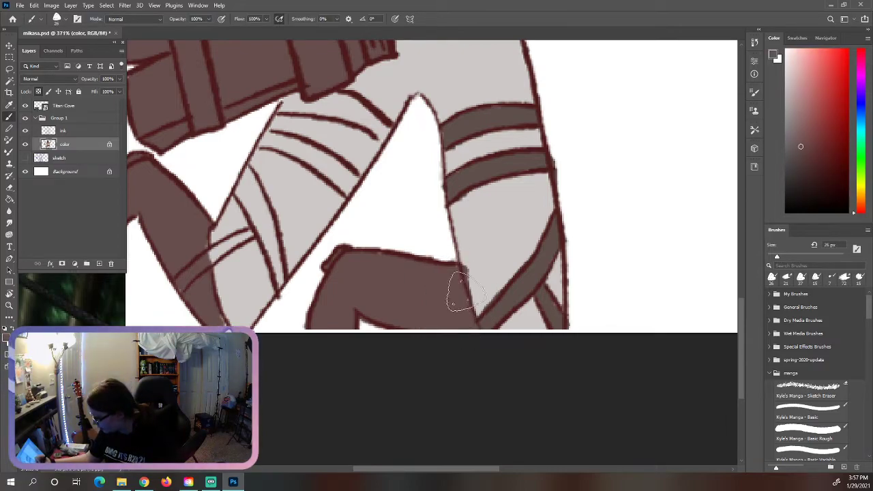
{"action": "left_click", "coordinate": [480, 256], "text": "alt"}
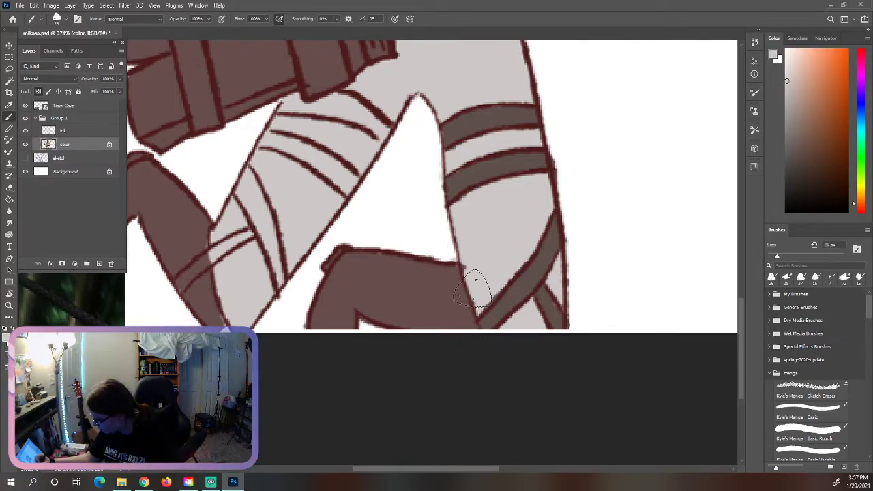
{"action": "left_click", "coordinate": [482, 311], "text": "alt"}
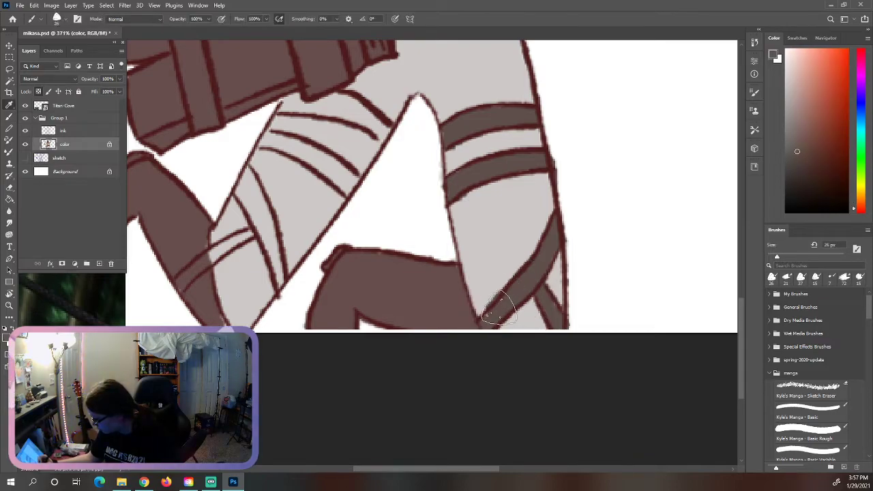
{"action": "left_click", "coordinate": [503, 254], "text": "alt"}
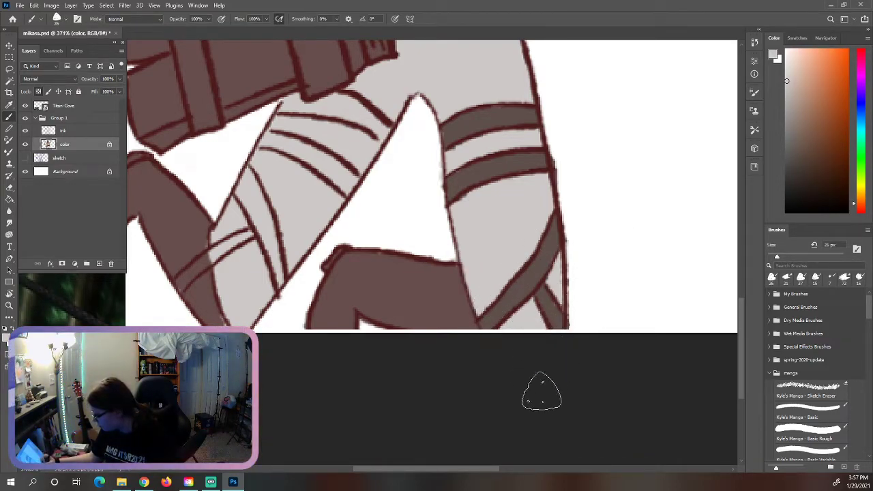
Sample the straight leg's strap grey-brown and paint the two upper thigh straps on the bent leg with it
{"action": "left_click_drag", "start_coordinate": [488, 471], "coordinate": [460, 471]}
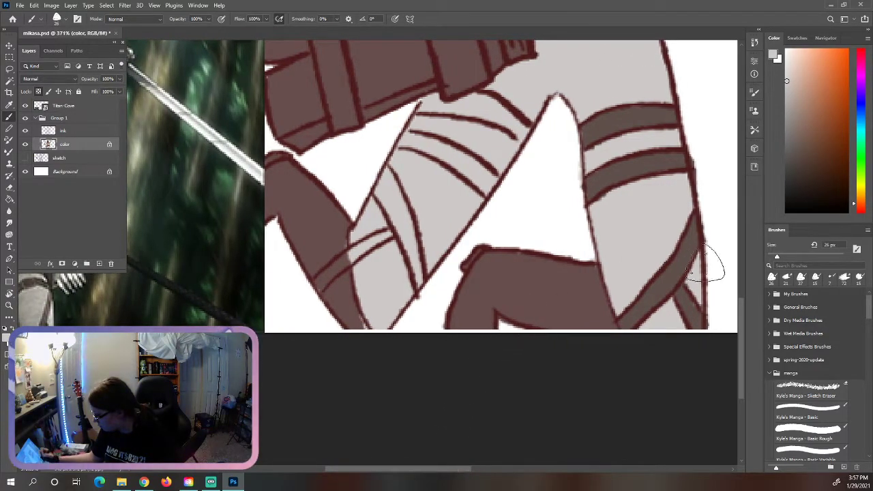
{"action": "left_click_drag", "start_coordinate": [744, 308], "coordinate": [743, 288]}
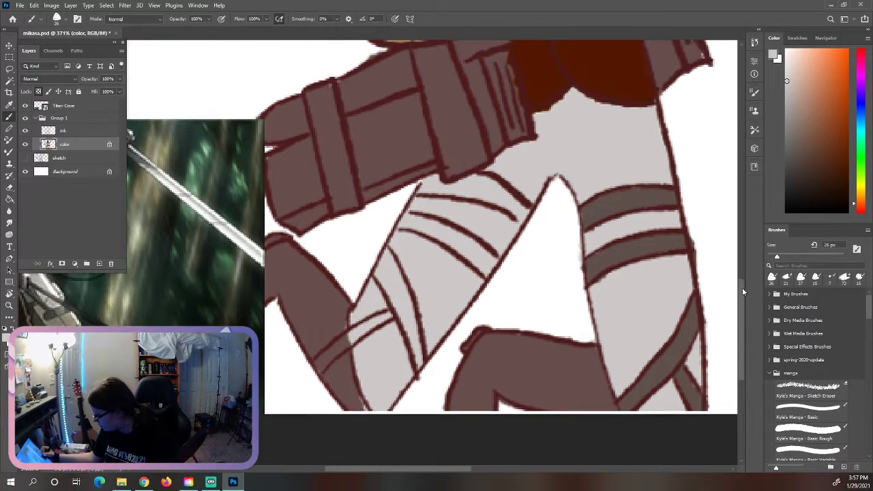
{"action": "left_click", "coordinate": [575, 275], "text": "alt"}
{"action": "left_click_drag", "start_coordinate": [527, 213], "coordinate": [433, 181]}
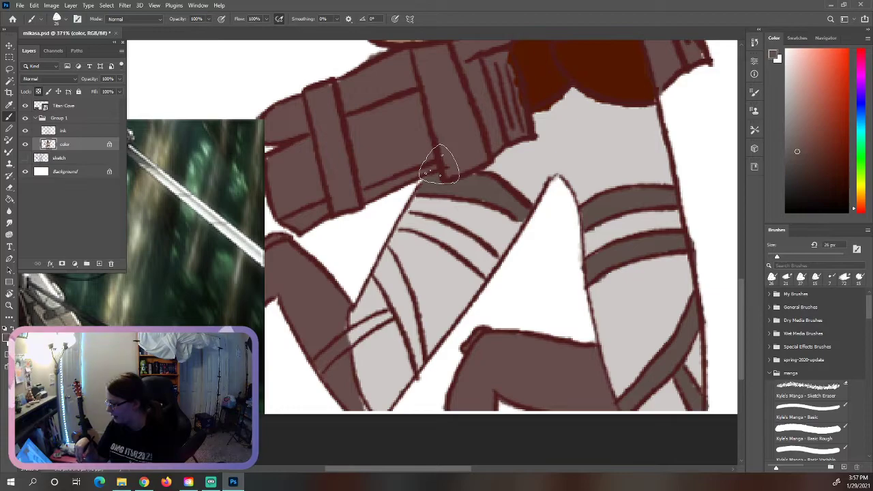
{"action": "mouse_move", "coordinate": [490, 257]}
{"action": "left_mouse_down"}
{"action": "mouse_move", "coordinate": [489, 276]}
{"action": "mouse_move", "coordinate": [454, 233]}
{"action": "mouse_move", "coordinate": [431, 239]}
{"action": "mouse_move", "coordinate": [408, 217]}
{"action": "left_mouse_up"}
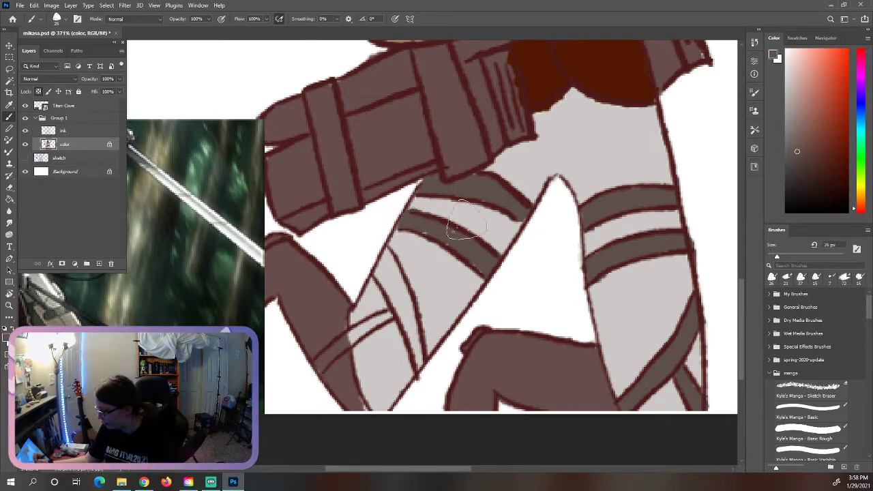
Touch up the gap between the thigh straps in light grey, resample the grey-brown, and paint the bent leg's long diagonal strap
{"action": "left_click", "coordinate": [482, 236], "text": "alt"}
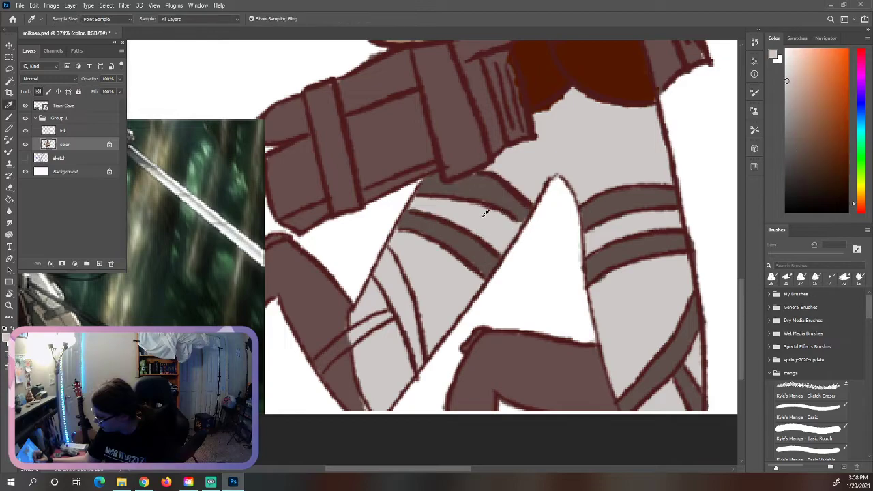
{"action": "left_click", "coordinate": [449, 225], "text": "alt"}
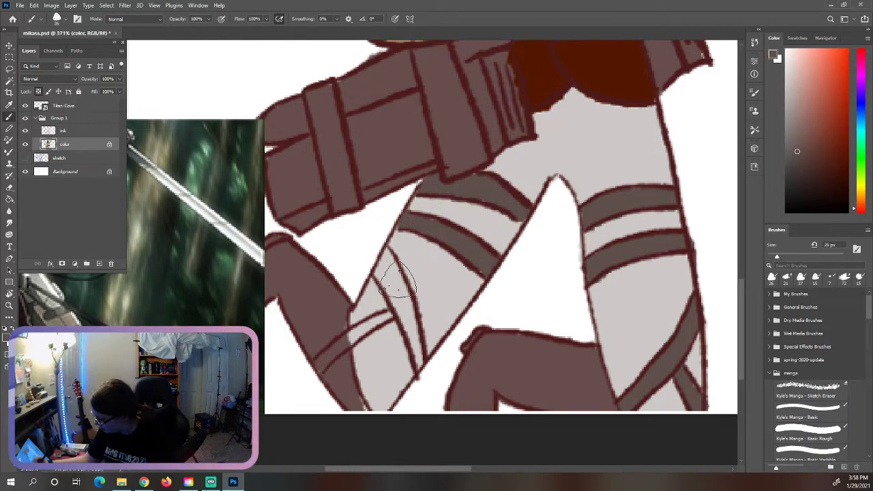
{"action": "left_click_drag", "start_coordinate": [395, 277], "coordinate": [403, 313]}
{"action": "mouse_move", "coordinate": [380, 273]}
{"action": "left_mouse_down"}
{"action": "mouse_move", "coordinate": [380, 263]}
{"action": "mouse_move", "coordinate": [392, 273]}
{"action": "mouse_move", "coordinate": [411, 347]}
{"action": "left_mouse_up"}
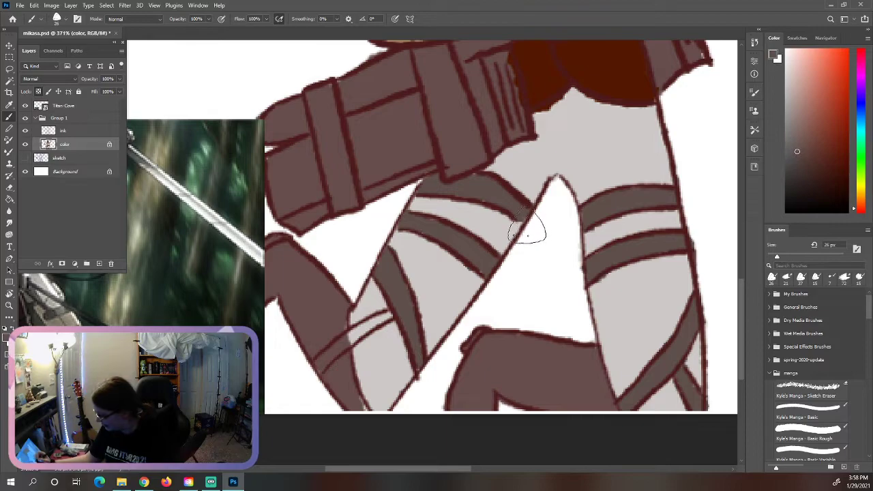
Paint the crossing lower strap on the bent leg grey-brown and clean up around it with the sampled boot brown and trouser grey
{"action": "left_click_drag", "start_coordinate": [741, 284], "coordinate": [742, 311]}
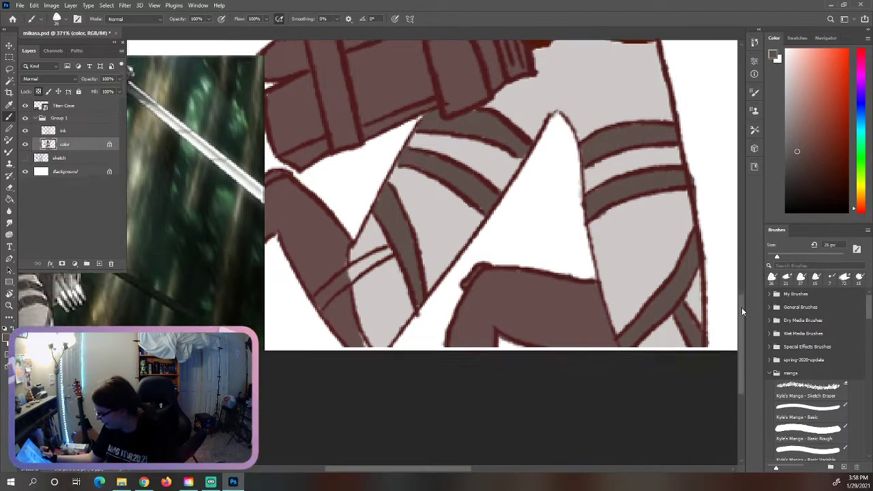
{"action": "scroll", "coordinate": [739, 300], "scroll_direction": "down", "scroll_amount": 1}
{"action": "left_click_drag", "start_coordinate": [377, 250], "coordinate": [365, 244]}
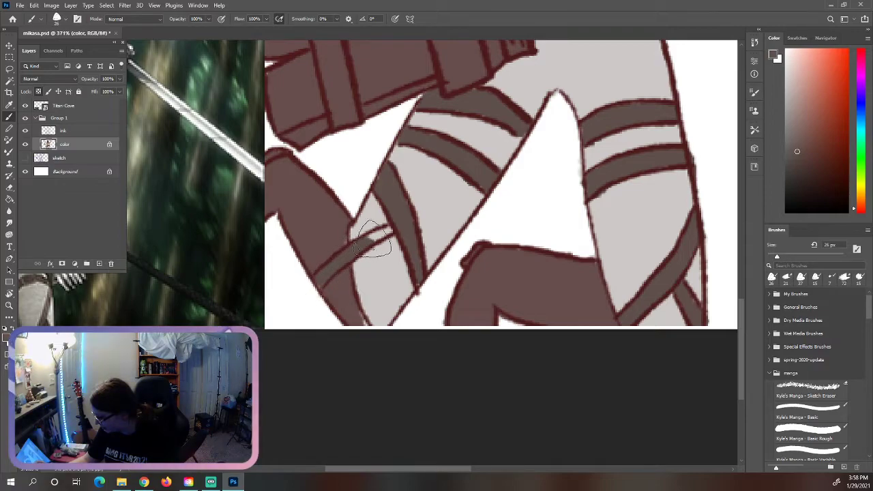
{"action": "key", "text": "i"}
{"action": "left_click", "coordinate": [349, 295]}
{"action": "key", "text": "b"}
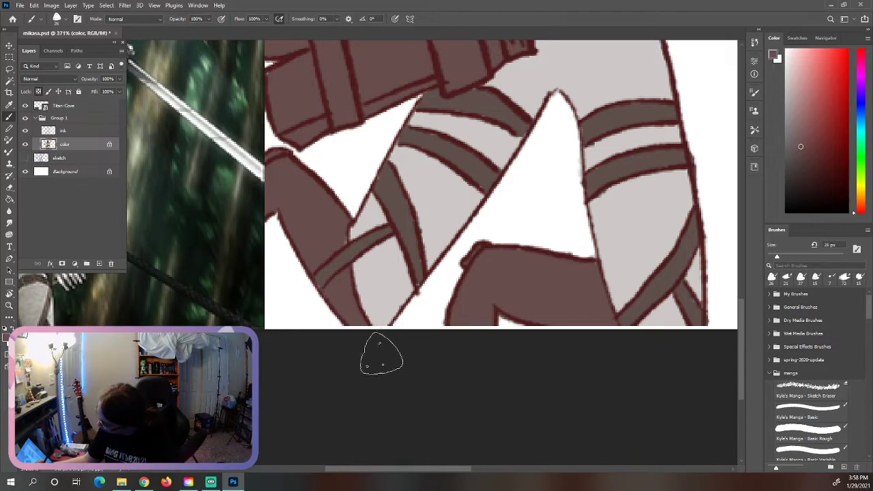
{"action": "key", "text": "i"}
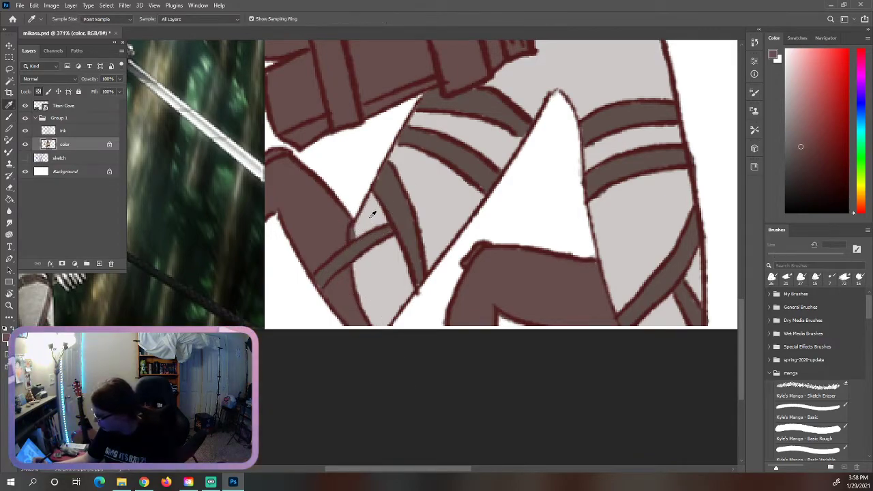
{"action": "left_click", "coordinate": [371, 217]}
{"action": "key", "text": "b"}
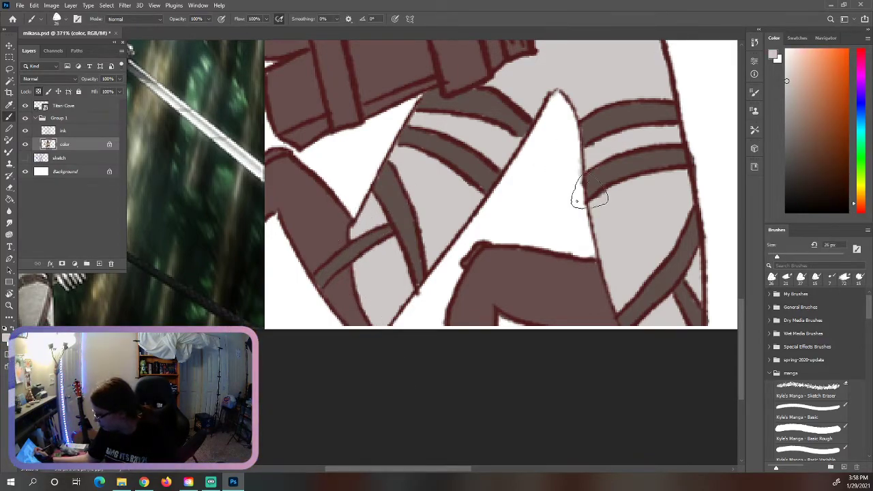
Sample the gear's warm grey from the Titan-Cove reference image and repaint the large hip gear with it
{"action": "mouse_move", "coordinate": [454, 471]}
{"action": "left_mouse_down"}
{"action": "mouse_move", "coordinate": [437, 471]}
{"action": "mouse_move", "coordinate": [454, 471]}
{"action": "left_mouse_up"}
{"action": "left_click_drag", "start_coordinate": [744, 327], "coordinate": [745, 273]}
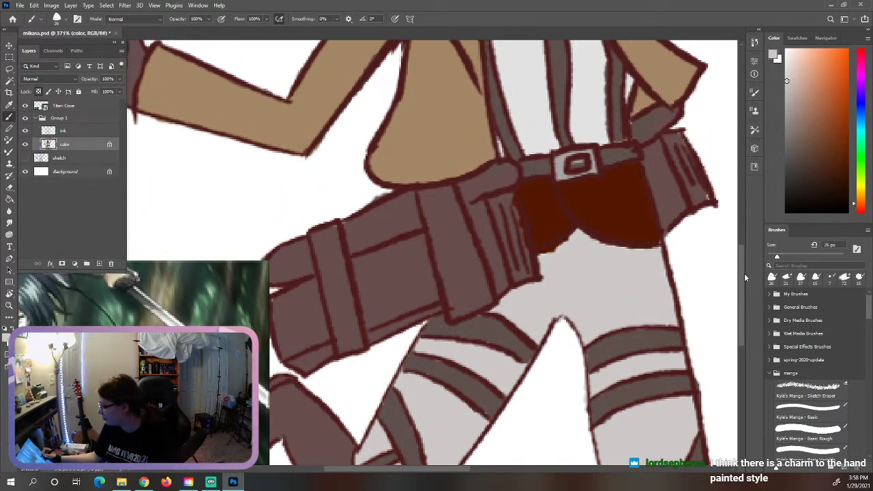
{"action": "key", "text": "i"}
{"action": "left_click", "coordinate": [502, 330]}
{"action": "key", "text": "b"}
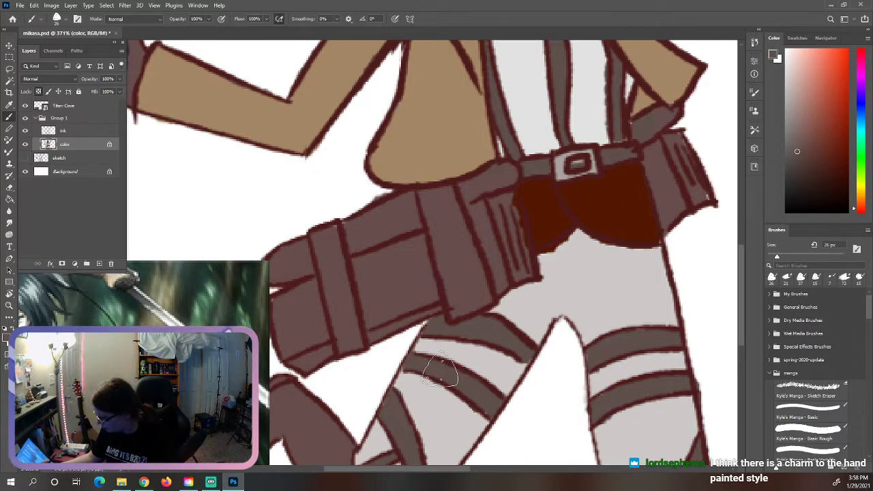
{"action": "mouse_move", "coordinate": [742, 302]}
{"action": "left_mouse_down"}
{"action": "mouse_move", "coordinate": [743, 254]}
{"action": "mouse_move", "coordinate": [743, 319]}
{"action": "left_mouse_up"}
{"action": "left_click_drag", "start_coordinate": [443, 473], "coordinate": [395, 471]}
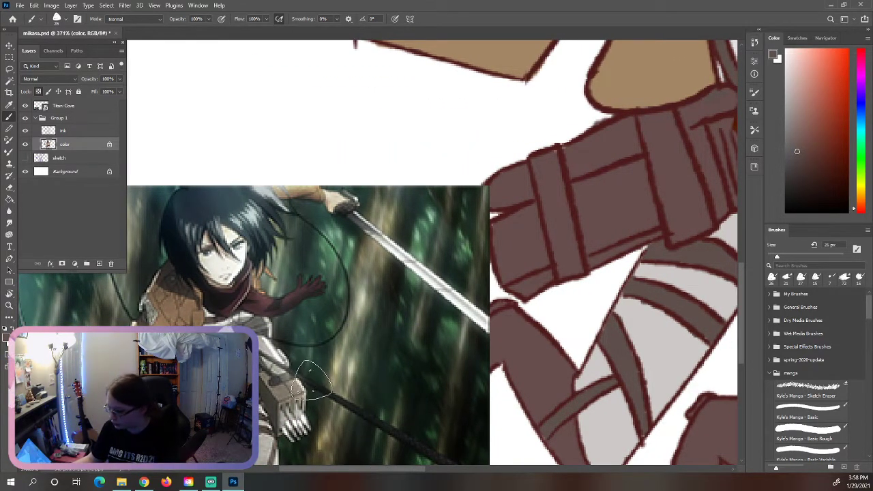
{"action": "key", "text": "i"}
{"action": "left_click", "coordinate": [297, 383]}
{"action": "left_click_drag", "start_coordinate": [312, 473], "coordinate": [346, 472]}
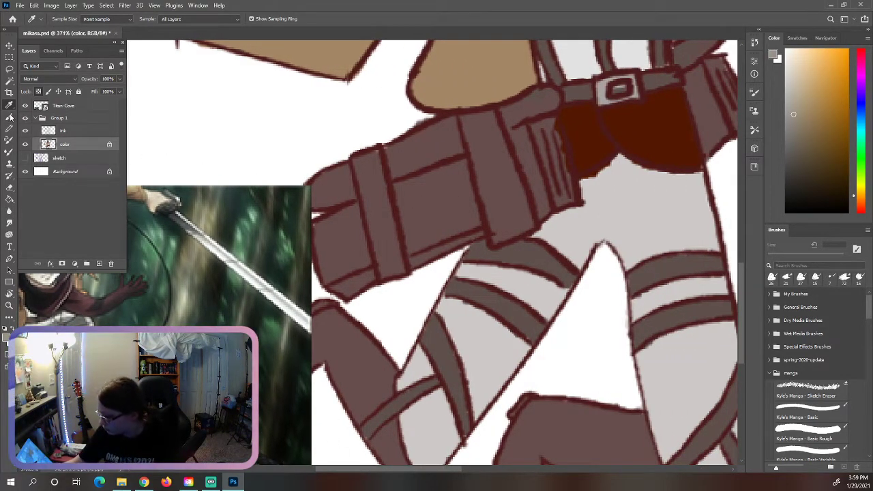
{"action": "left_click", "coordinate": [10, 117]}
{"action": "mouse_move", "coordinate": [466, 195]}
{"action": "left_mouse_down"}
{"action": "mouse_move", "coordinate": [425, 216]}
{"action": "mouse_move", "coordinate": [412, 215]}
{"action": "mouse_move", "coordinate": [415, 202]}
{"action": "mouse_move", "coordinate": [405, 199]}
{"action": "mouse_move", "coordinate": [361, 207]}
{"action": "mouse_move", "coordinate": [324, 228]}
{"action": "mouse_move", "coordinate": [324, 249]}
{"action": "mouse_move", "coordinate": [356, 293]}
{"action": "mouse_move", "coordinate": [351, 247]}
{"action": "mouse_move", "coordinate": [383, 208]}
{"action": "mouse_move", "coordinate": [438, 213]}
{"action": "mouse_move", "coordinate": [456, 196]}
{"action": "mouse_move", "coordinate": [485, 191]}
{"action": "mouse_move", "coordinate": [517, 222]}
{"action": "left_mouse_up"}
{"action": "mouse_move", "coordinate": [554, 184]}
{"action": "left_mouse_down"}
{"action": "mouse_move", "coordinate": [529, 217]}
{"action": "mouse_move", "coordinate": [561, 196]}
{"action": "mouse_move", "coordinate": [543, 123]}
{"action": "mouse_move", "coordinate": [548, 94]}
{"action": "mouse_move", "coordinate": [461, 129]}
{"action": "mouse_move", "coordinate": [464, 121]}
{"action": "mouse_move", "coordinate": [443, 125]}
{"action": "mouse_move", "coordinate": [320, 188]}
{"action": "mouse_move", "coordinate": [437, 142]}
{"action": "mouse_move", "coordinate": [483, 137]}
{"action": "mouse_move", "coordinate": [479, 161]}
{"action": "mouse_move", "coordinate": [503, 183]}
{"action": "mouse_move", "coordinate": [518, 171]}
{"action": "mouse_move", "coordinate": [546, 181]}
{"action": "left_mouse_up"}
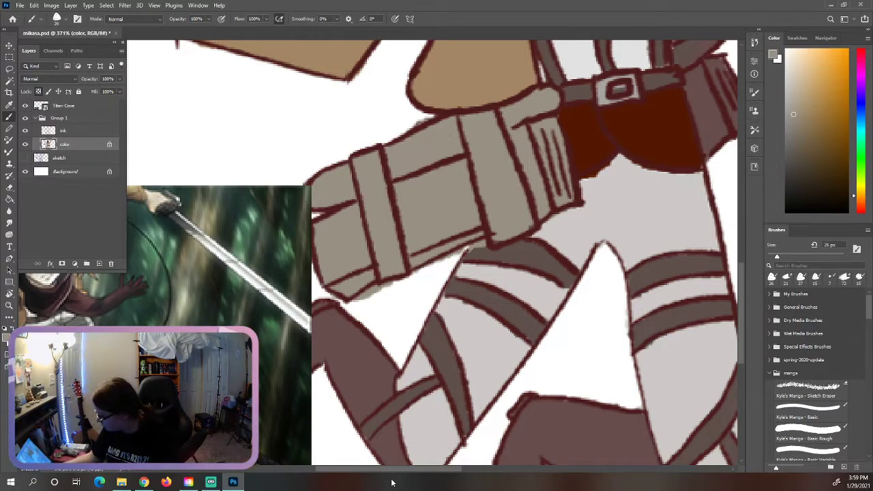
Paint the smaller hip gear on the other side of the belt in the same warm grey
{"action": "left_click_drag", "start_coordinate": [395, 473], "coordinate": [438, 481]}
{"action": "left_click_drag", "start_coordinate": [746, 280], "coordinate": [742, 248]}
{"action": "mouse_move", "coordinate": [482, 204]}
{"action": "left_mouse_down"}
{"action": "mouse_move", "coordinate": [471, 205]}
{"action": "mouse_move", "coordinate": [507, 280]}
{"action": "mouse_move", "coordinate": [518, 249]}
{"action": "mouse_move", "coordinate": [529, 253]}
{"action": "mouse_move", "coordinate": [497, 204]}
{"action": "mouse_move", "coordinate": [516, 189]}
{"action": "mouse_move", "coordinate": [537, 236]}
{"action": "left_mouse_up"}
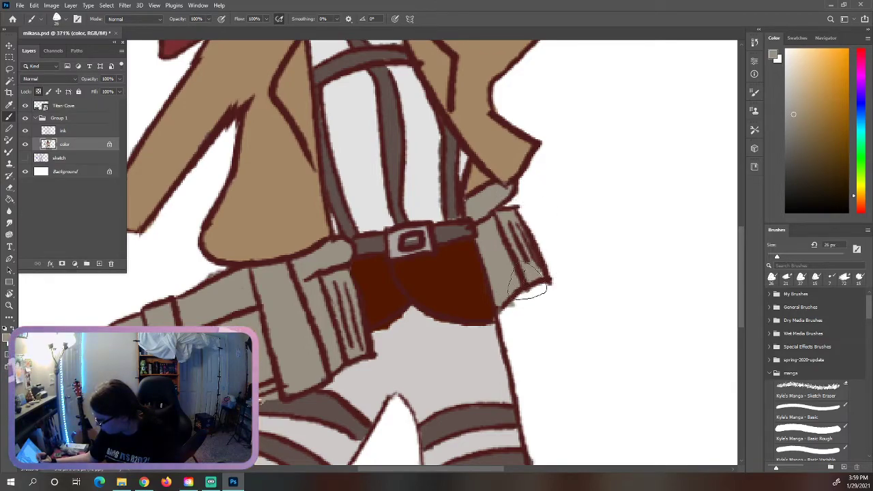
Erase the stray warm grey beneath both hip gears
{"action": "left_click", "coordinate": [14, 189]}
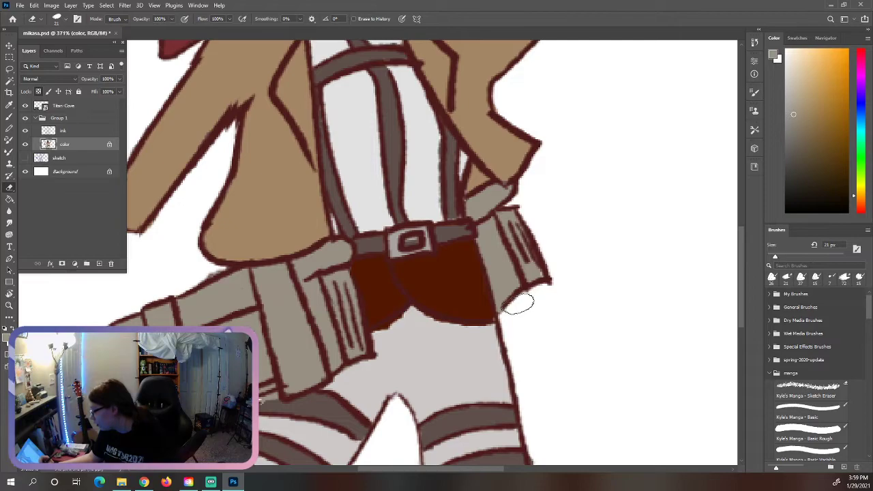
{"action": "left_click_drag", "start_coordinate": [462, 471], "coordinate": [414, 470]}
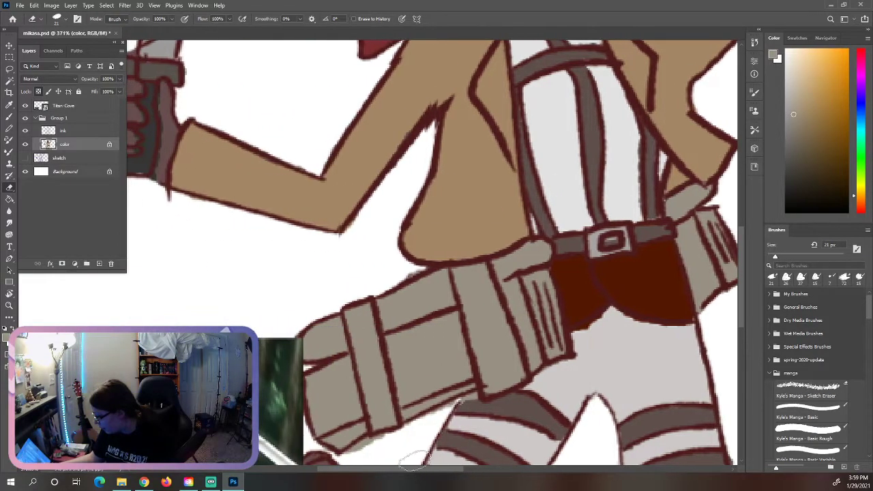
{"action": "left_click_drag", "start_coordinate": [742, 259], "coordinate": [745, 305]}
{"action": "mouse_move", "coordinate": [384, 309]}
{"action": "left_mouse_down"}
{"action": "mouse_move", "coordinate": [367, 308]}
{"action": "mouse_move", "coordinate": [352, 329]}
{"action": "left_mouse_up"}
{"action": "left_click_drag", "start_coordinate": [428, 294], "coordinate": [458, 275]}
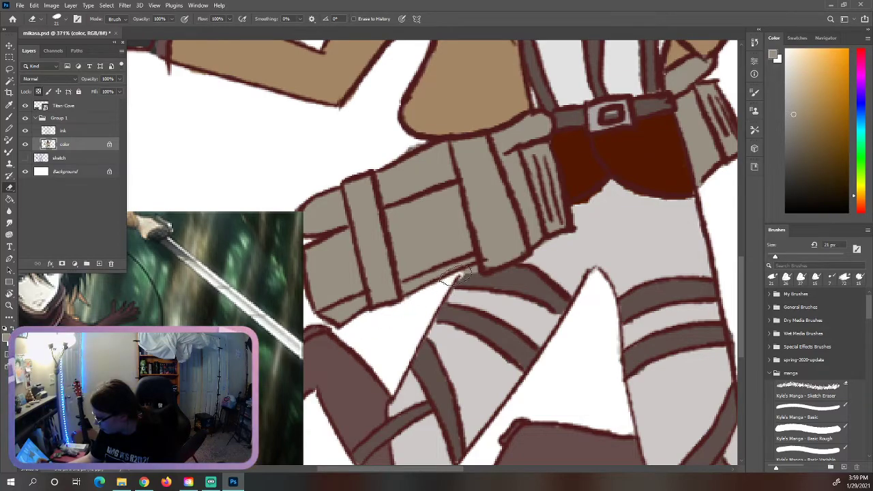
Resample the strap grey-brown and repair the edge of the bent leg's uppermost thigh strap beneath the gear
{"action": "key", "text": "i"}
{"action": "left_click", "coordinate": [457, 279]}
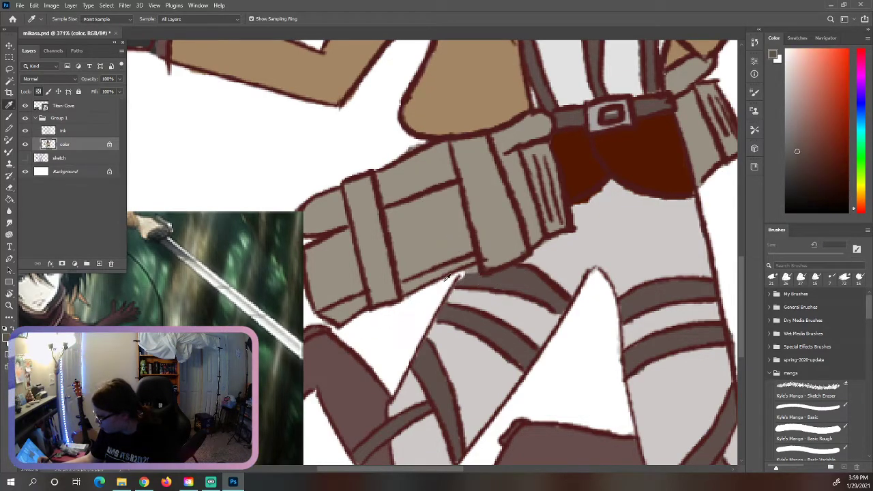
{"action": "key", "text": "b"}
{"action": "mouse_move", "coordinate": [466, 281]}
{"action": "left_mouse_down"}
{"action": "mouse_move", "coordinate": [478, 273]}
{"action": "mouse_move", "coordinate": [537, 281]}
{"action": "left_mouse_up"}
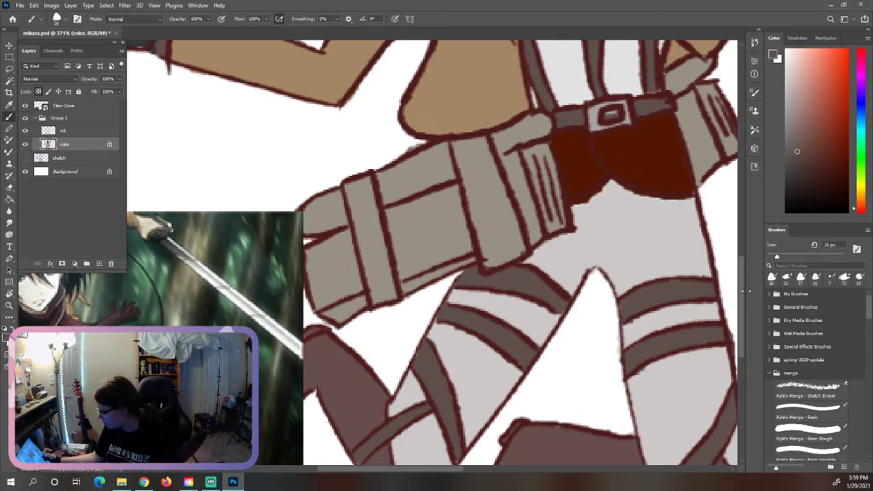
Make the ink layer active and sample the dark red outline color from the hair's edge
{"action": "left_click_drag", "start_coordinate": [748, 284], "coordinate": [744, 185]}
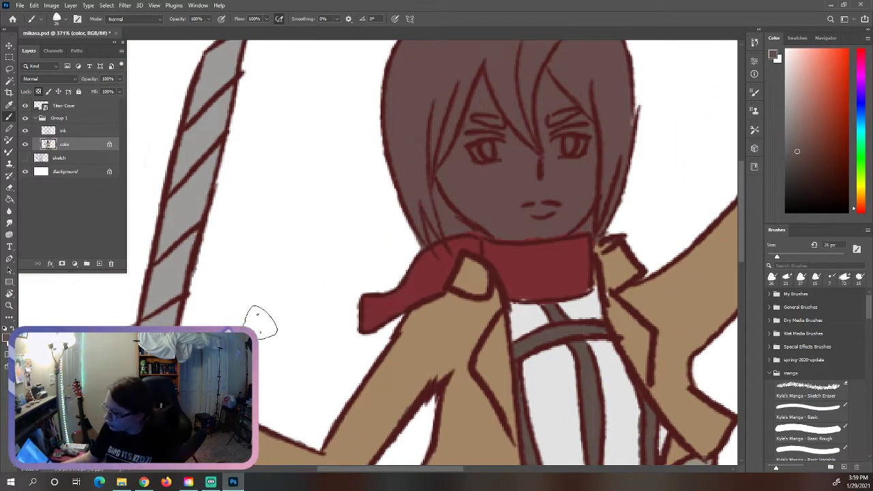
{"action": "left_click", "coordinate": [63, 130]}
{"action": "key", "text": "i"}
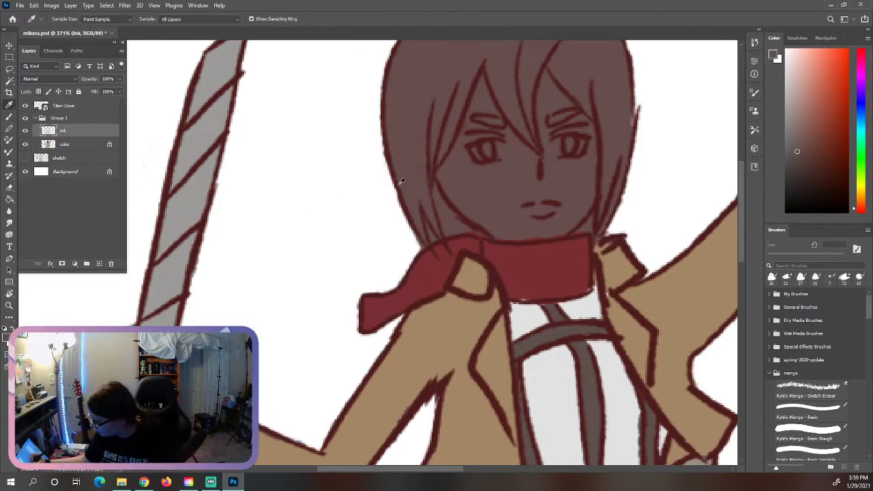
{"action": "left_click", "coordinate": [401, 181]}
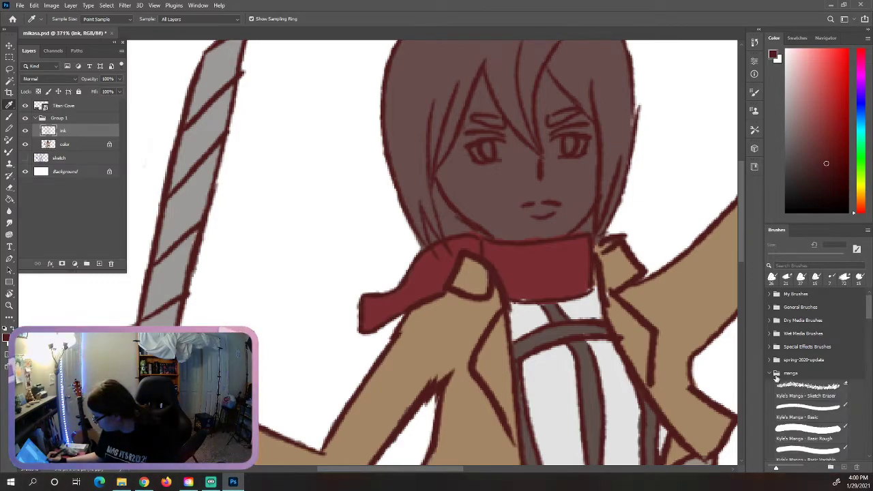
Try the Kyle's Manga - Flex brush with test strokes beside the head and undo them
{"action": "left_click_drag", "start_coordinate": [870, 311], "coordinate": [864, 387]}
{"action": "left_click", "coordinate": [812, 337]}
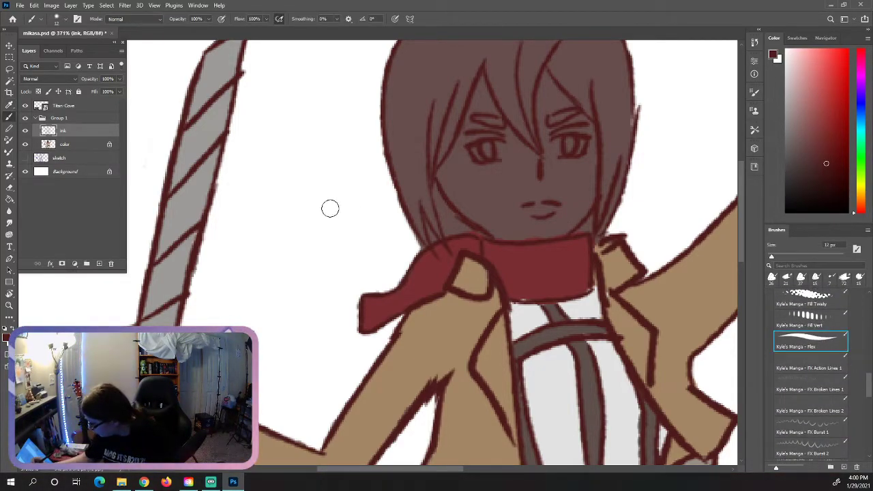
{"action": "left_click_drag", "start_coordinate": [335, 185], "coordinate": [318, 272]}
{"action": "left_click_drag", "start_coordinate": [347, 228], "coordinate": [393, 253]}
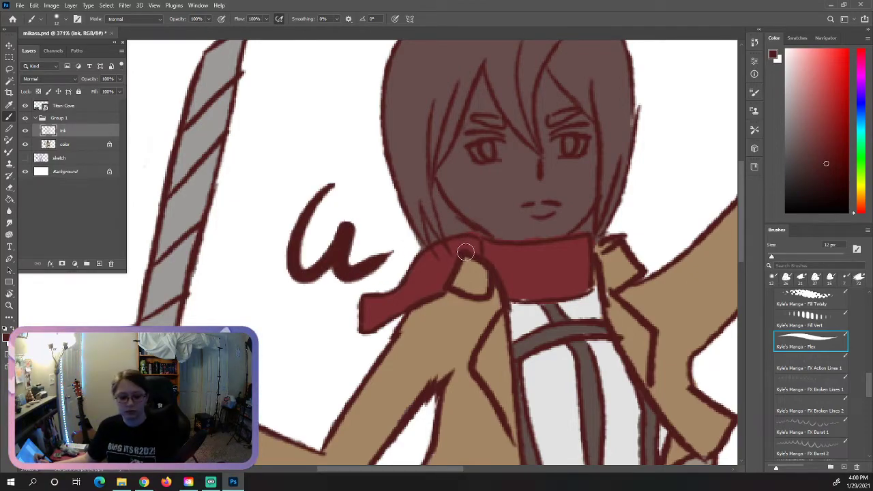
{"action": "key", "text": "ctrl+z"}
{"action": "key", "text": "ctrl+z"}
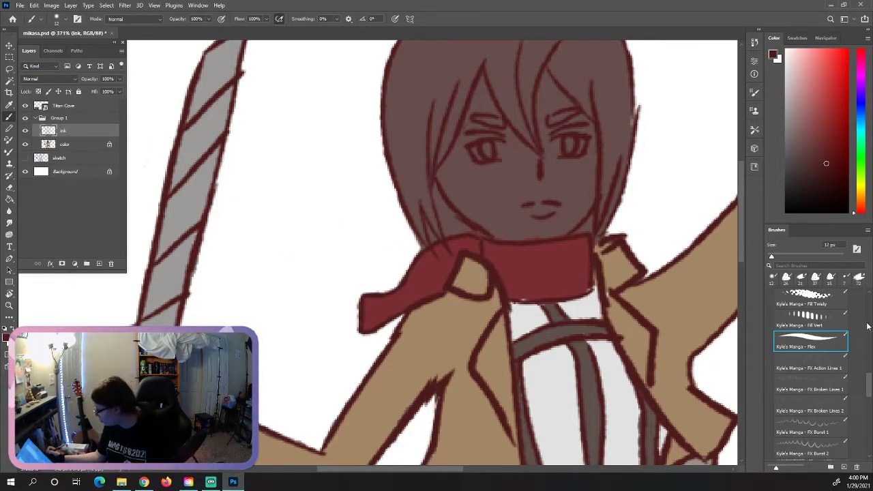
Try the Newsprint Grit and Newsprint Grit 2 brushes with test strokes beside the head, undoing each one
{"action": "left_click_drag", "start_coordinate": [869, 384], "coordinate": [871, 407]}
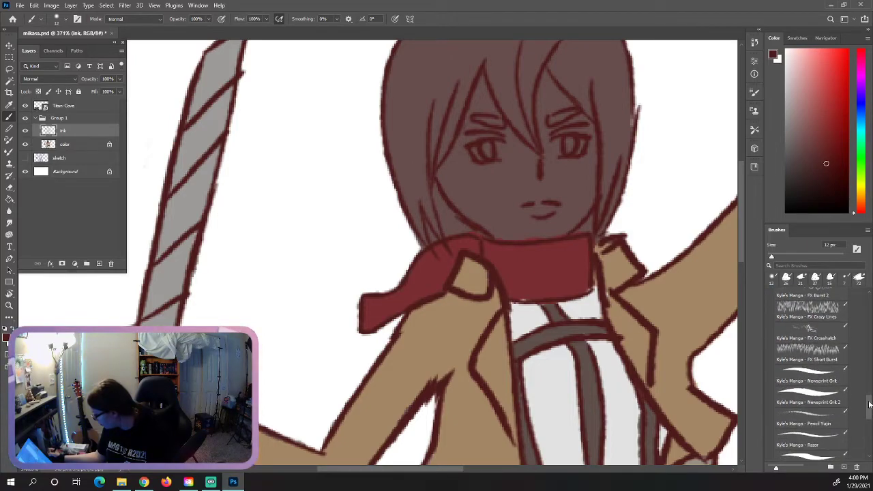
{"action": "mouse_move", "coordinate": [317, 190]}
{"action": "left_mouse_down"}
{"action": "mouse_move", "coordinate": [307, 289]}
{"action": "mouse_move", "coordinate": [367, 252]}
{"action": "left_mouse_up"}
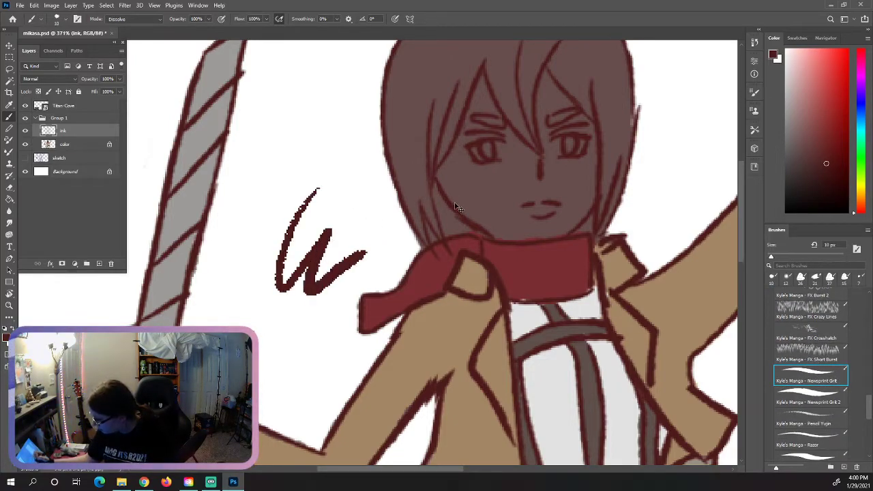
{"action": "key", "text": "ctrl+z"}
{"action": "left_click", "coordinate": [811, 394]}
{"action": "mouse_move", "coordinate": [316, 185]}
{"action": "left_mouse_down"}
{"action": "mouse_move", "coordinate": [331, 218]}
{"action": "mouse_move", "coordinate": [382, 205]}
{"action": "left_mouse_up"}
{"action": "key", "text": "ctrl+z"}
Choose the Kyle's Manga - Sharp Small brush, make a test stroke with it, and undo the stroke
{"action": "left_click_drag", "start_coordinate": [870, 408], "coordinate": [870, 427]}
{"action": "left_click", "coordinate": [811, 355]}
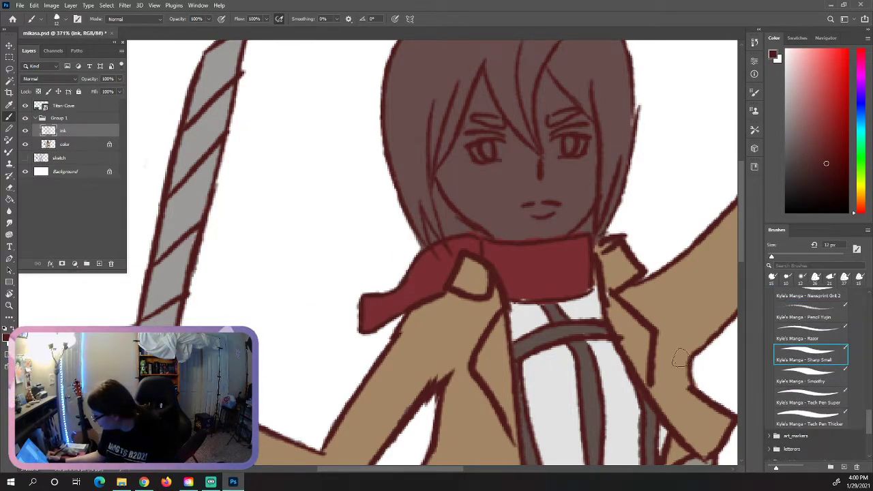
{"action": "mouse_move", "coordinate": [325, 227]}
{"action": "left_mouse_down"}
{"action": "mouse_move", "coordinate": [345, 284]}
{"action": "mouse_move", "coordinate": [372, 265]}
{"action": "left_mouse_up"}
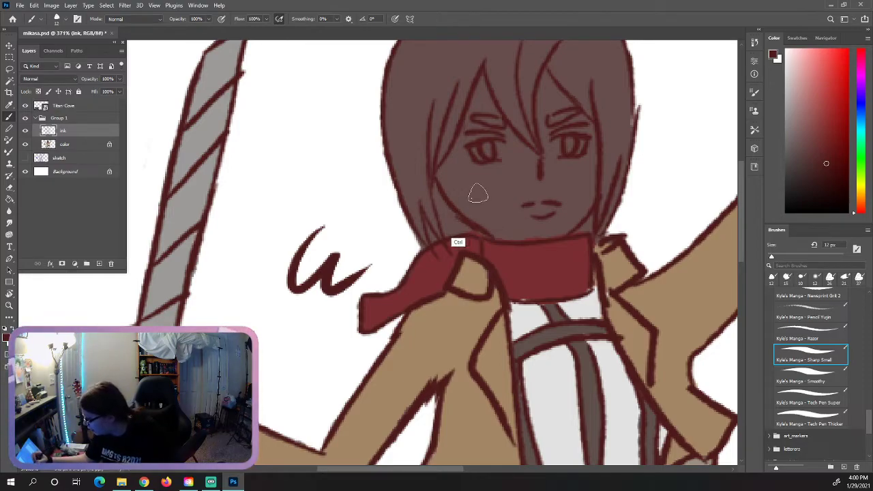
{"action": "key", "text": "ctrl+z"}
Ink small touch-up strokes along the scarf's upper edge beneath the hair tips with the Sharp Small brush on the ink layer
{"action": "left_click", "coordinate": [8, 305]}
{"action": "left_click_drag", "start_coordinate": [457, 211], "coordinate": [490, 210]}
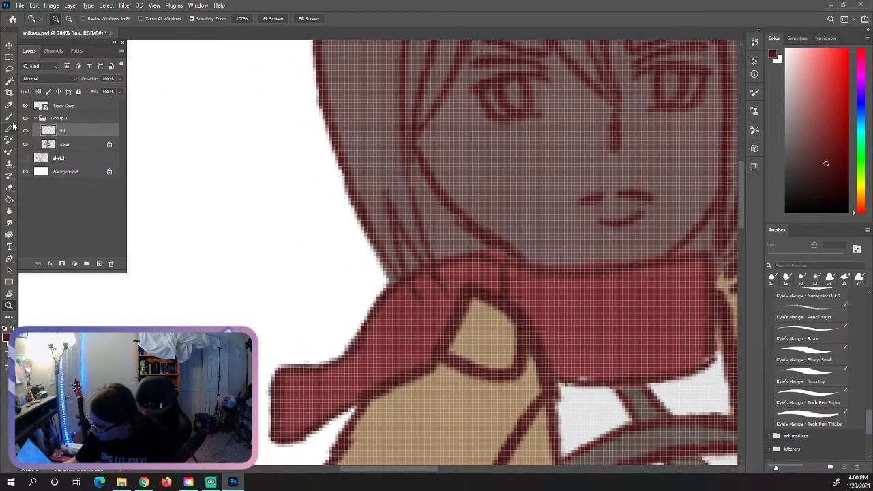
{"action": "left_click", "coordinate": [9, 117]}
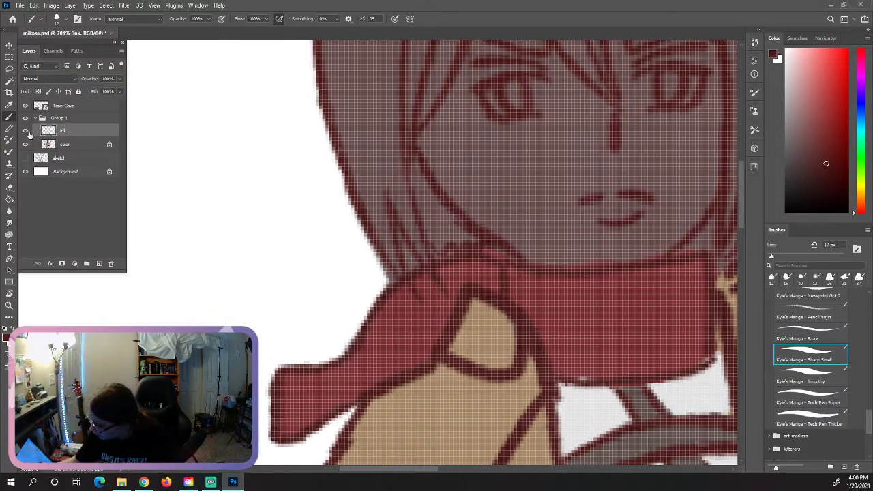
{"action": "left_click", "coordinate": [9, 187]}
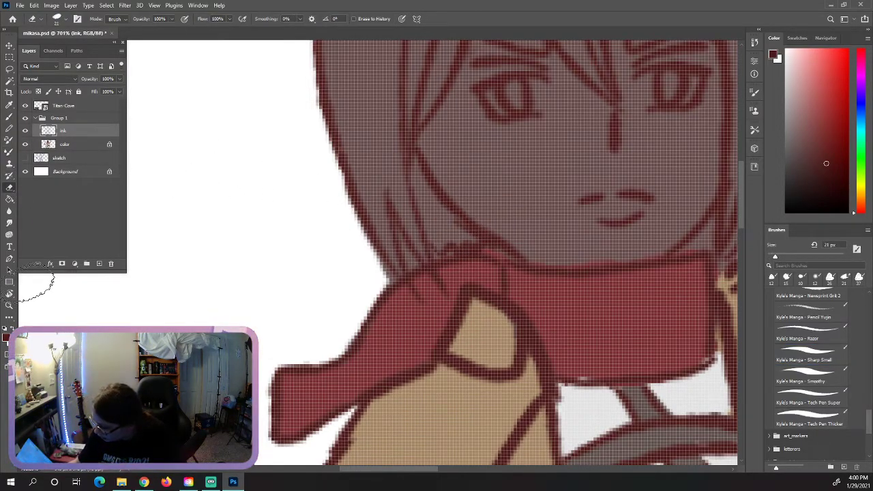
{"action": "left_click", "coordinate": [9, 305]}
{"action": "left_click_drag", "start_coordinate": [331, 274], "coordinate": [309, 292]}
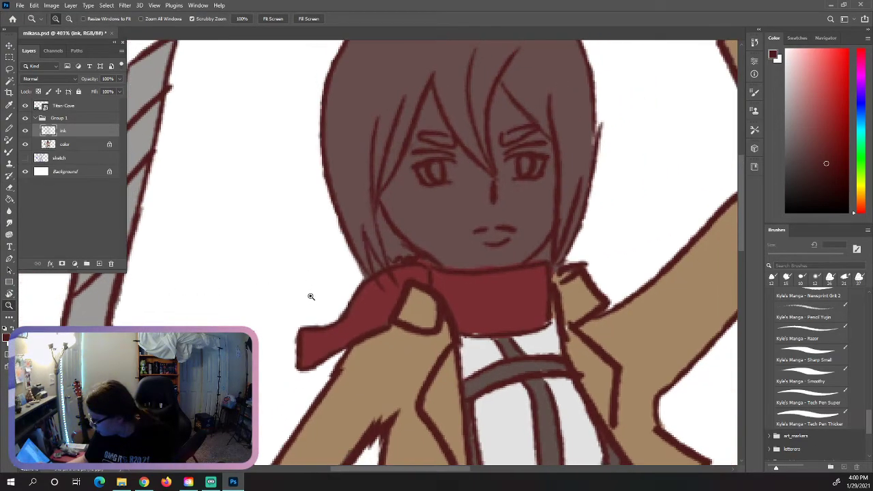
{"action": "left_click_drag", "start_coordinate": [364, 473], "coordinate": [360, 472]}
Erase the color in the gap between the left hair tips above the scarf on the color layer
{"action": "left_click", "coordinate": [82, 144]}
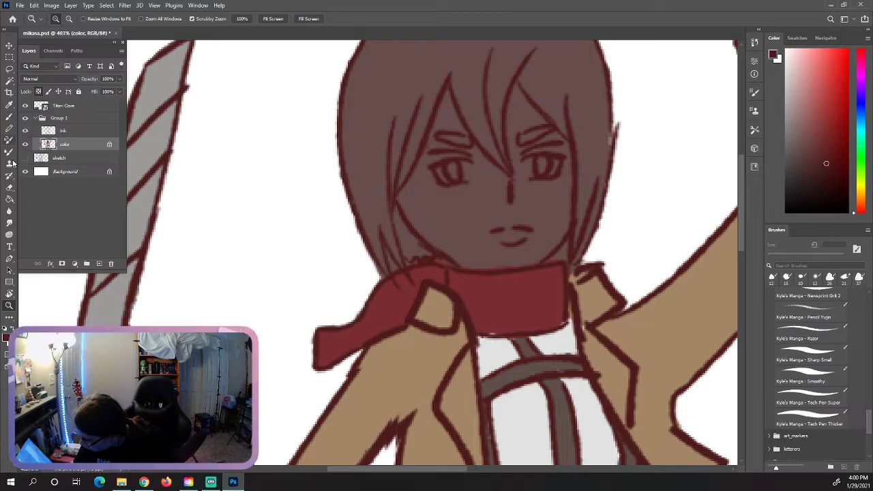
{"action": "left_click", "coordinate": [11, 189]}
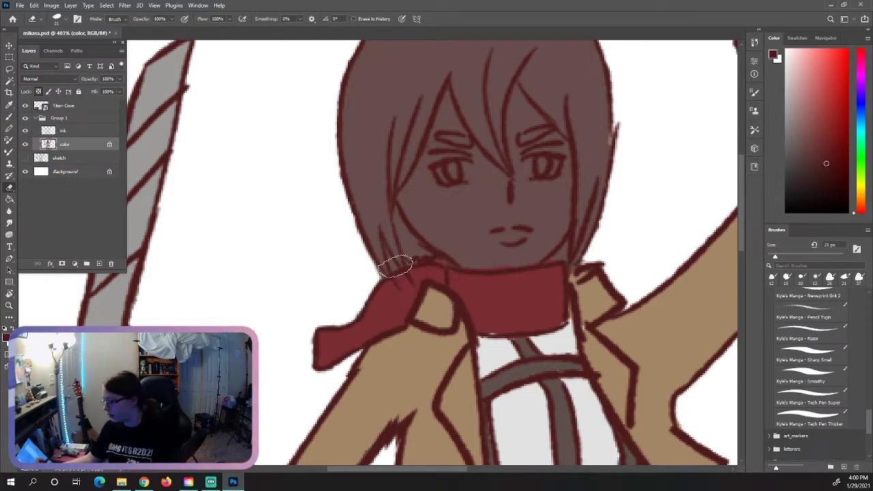
{"action": "mouse_move", "coordinate": [372, 249]}
{"action": "left_mouse_down"}
{"action": "mouse_move", "coordinate": [399, 266]}
{"action": "mouse_move", "coordinate": [415, 247]}
{"action": "mouse_move", "coordinate": [408, 258]}
{"action": "left_mouse_up"}
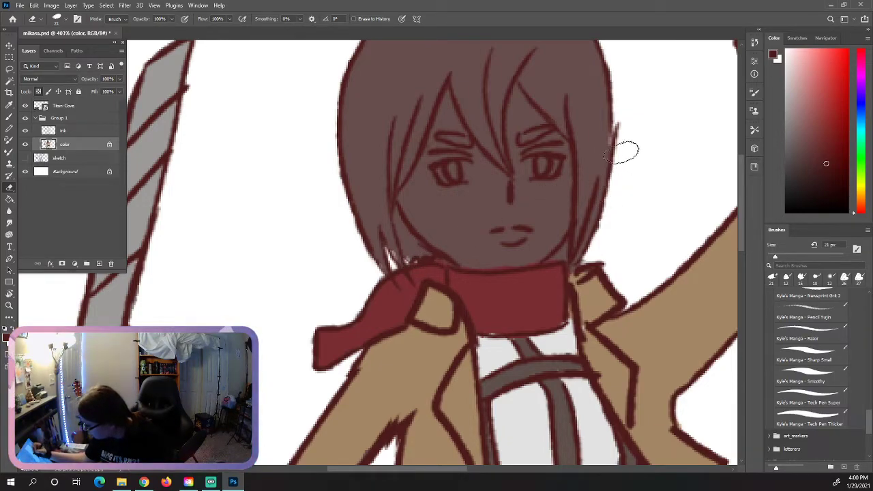
Sample the brown hair color for the brush and lock the color layer's transparent pixels
{"action": "key", "text": "b"}
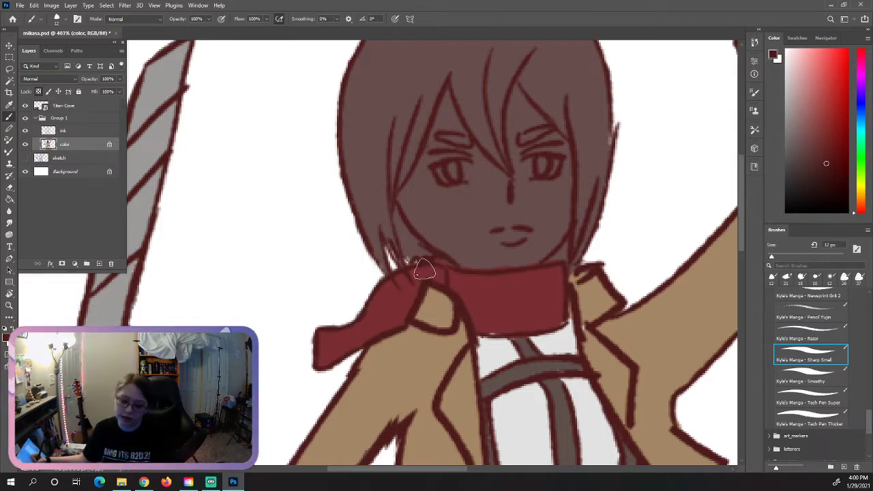
{"action": "left_click", "coordinate": [378, 157], "text": "alt"}
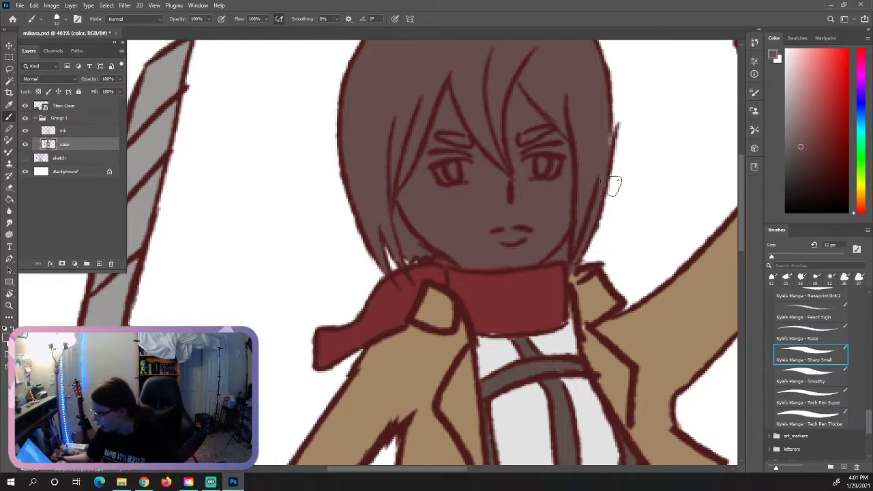
{"action": "key", "text": "slash"}
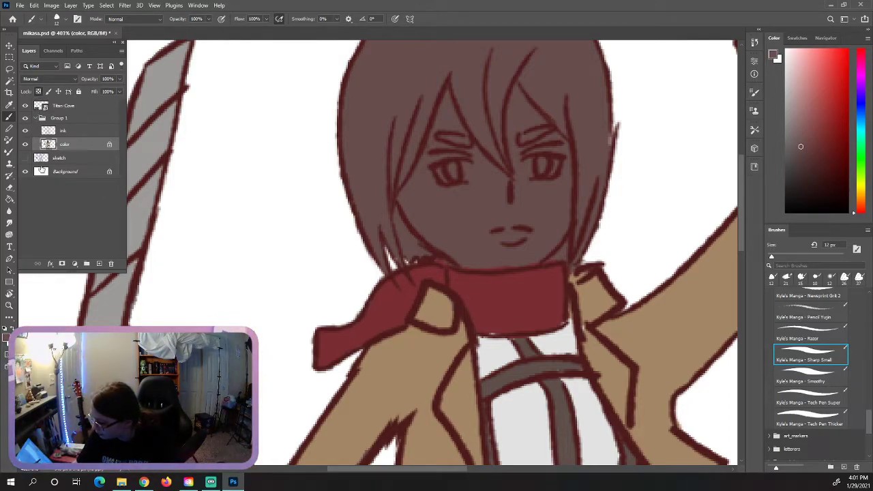
Sample the pale skin tone from the face in the Titan-Cove reference image
{"action": "left_click", "coordinate": [15, 307]}
{"action": "left_click_drag", "start_coordinate": [737, 240], "coordinate": [726, 335]}
{"action": "left_click_drag", "start_coordinate": [437, 475], "coordinate": [355, 471]}
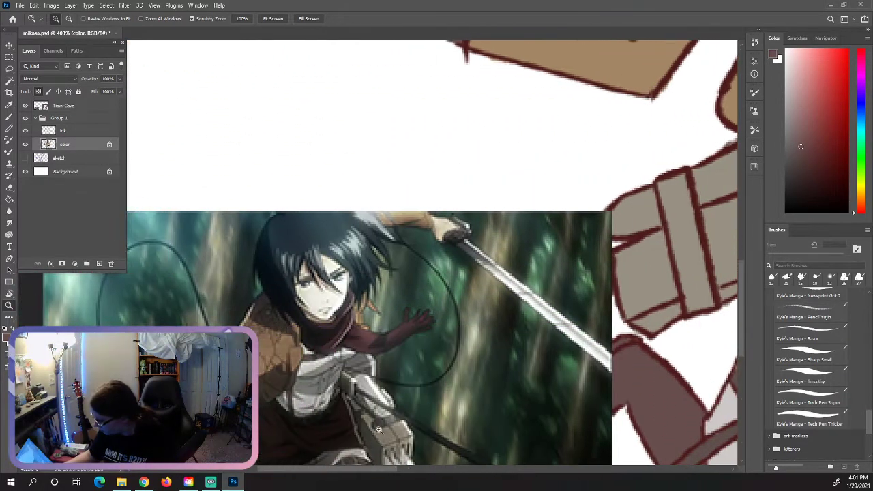
{"action": "key", "text": "i"}
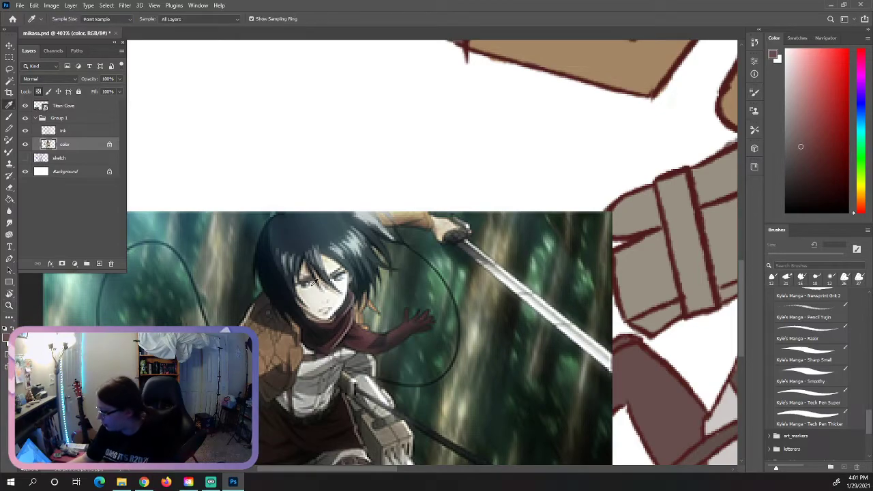
{"action": "left_click", "coordinate": [315, 292]}
Paint the whole face and the forehead gaps between the bangs with the pale skin tone on the color layer
{"action": "left_click_drag", "start_coordinate": [364, 476], "coordinate": [456, 476]}
{"action": "scroll", "coordinate": [743, 271], "scroll_direction": "up", "scroll_amount": 1}
{"action": "left_click_drag", "start_coordinate": [742, 271], "coordinate": [747, 175]}
{"action": "left_click", "coordinate": [9, 118]}
{"action": "mouse_move", "coordinate": [371, 202]}
{"action": "left_mouse_down"}
{"action": "mouse_move", "coordinate": [351, 234]}
{"action": "mouse_move", "coordinate": [304, 188]}
{"action": "mouse_move", "coordinate": [360, 222]}
{"action": "left_mouse_up"}
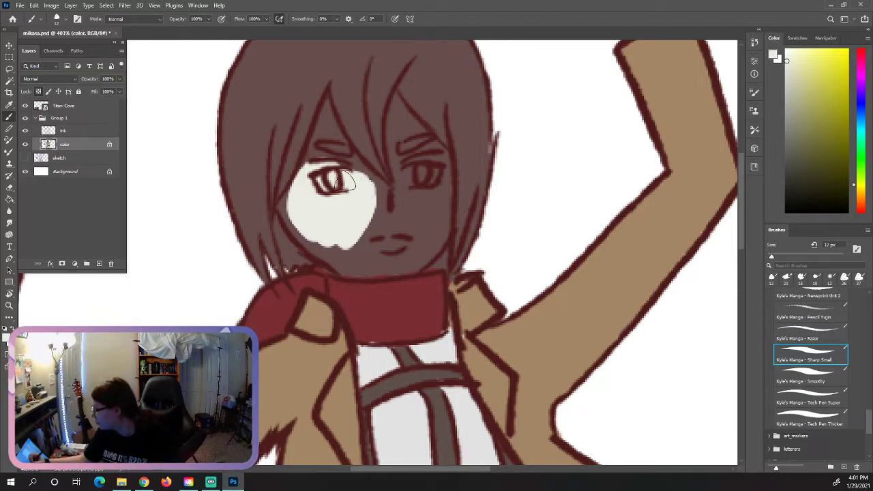
{"action": "mouse_move", "coordinate": [327, 104]}
{"action": "left_mouse_down"}
{"action": "mouse_move", "coordinate": [344, 102]}
{"action": "mouse_move", "coordinate": [382, 184]}
{"action": "mouse_move", "coordinate": [324, 129]}
{"action": "mouse_move", "coordinate": [313, 172]}
{"action": "left_mouse_up"}
{"action": "mouse_move", "coordinate": [287, 216]}
{"action": "left_mouse_down"}
{"action": "mouse_move", "coordinate": [341, 274]}
{"action": "mouse_move", "coordinate": [377, 278]}
{"action": "mouse_move", "coordinate": [366, 274]}
{"action": "mouse_move", "coordinate": [437, 257]}
{"action": "mouse_move", "coordinate": [400, 275]}
{"action": "mouse_move", "coordinate": [441, 249]}
{"action": "mouse_move", "coordinate": [450, 172]}
{"action": "mouse_move", "coordinate": [396, 97]}
{"action": "mouse_move", "coordinate": [391, 141]}
{"action": "mouse_move", "coordinate": [403, 194]}
{"action": "mouse_move", "coordinate": [393, 123]}
{"action": "mouse_move", "coordinate": [408, 178]}
{"action": "mouse_move", "coordinate": [428, 159]}
{"action": "mouse_move", "coordinate": [428, 194]}
{"action": "mouse_move", "coordinate": [414, 176]}
{"action": "mouse_move", "coordinate": [393, 195]}
{"action": "mouse_move", "coordinate": [377, 188]}
{"action": "mouse_move", "coordinate": [371, 217]}
{"action": "mouse_move", "coordinate": [333, 238]}
{"action": "mouse_move", "coordinate": [355, 266]}
{"action": "mouse_move", "coordinate": [437, 235]}
{"action": "left_mouse_up"}
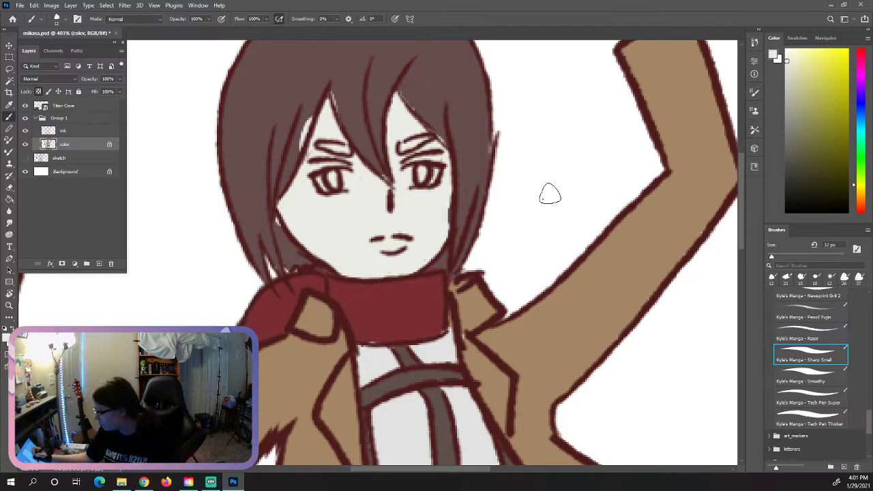
Sample the dark blue-grey hair color from the Titan-Cove reference and return to the brush
{"action": "left_click_drag", "start_coordinate": [744, 237], "coordinate": [741, 315]}
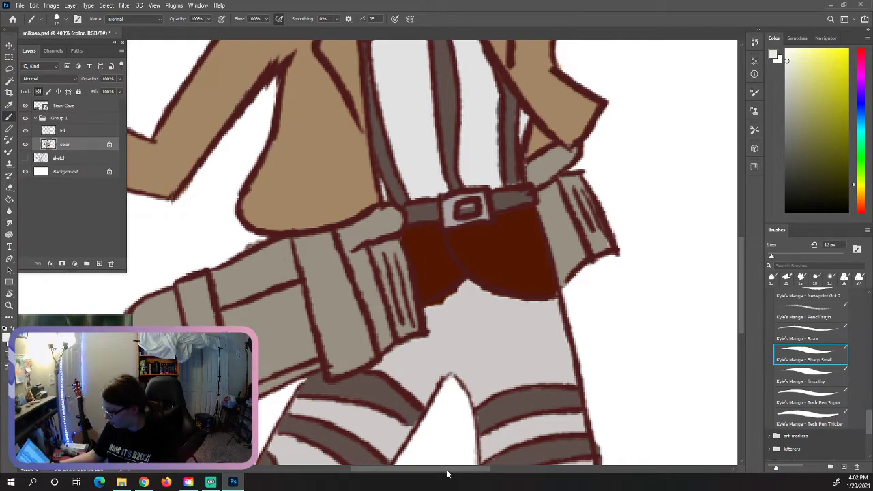
{"action": "left_click_drag", "start_coordinate": [448, 474], "coordinate": [372, 474]}
{"action": "key", "text": "i"}
{"action": "left_click", "coordinate": [240, 328]}
{"action": "key", "text": "b"}
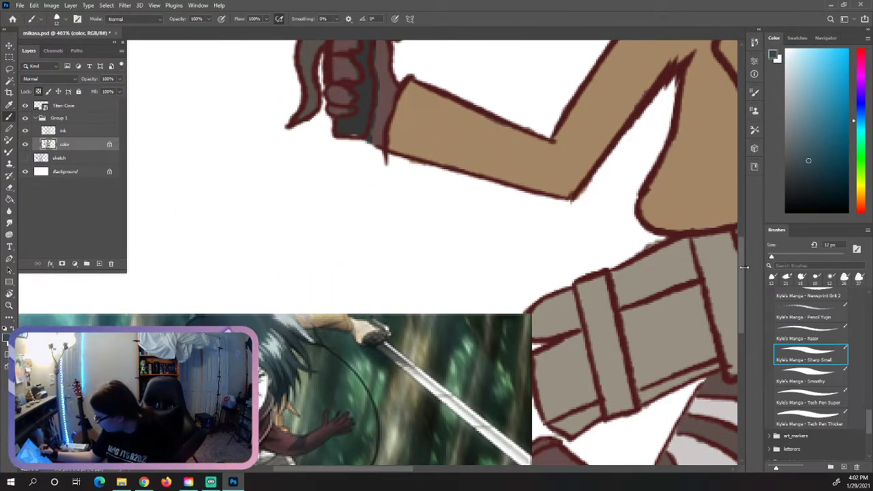
Paint a patch of a darker blue-black shade on the crown of the character's hair
{"action": "left_click_drag", "start_coordinate": [742, 260], "coordinate": [743, 191]}
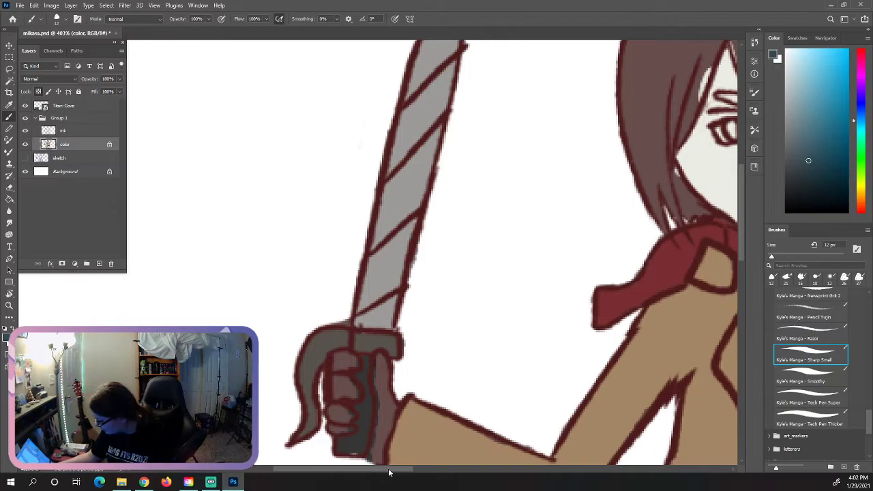
{"action": "left_click_drag", "start_coordinate": [389, 473], "coordinate": [432, 473]}
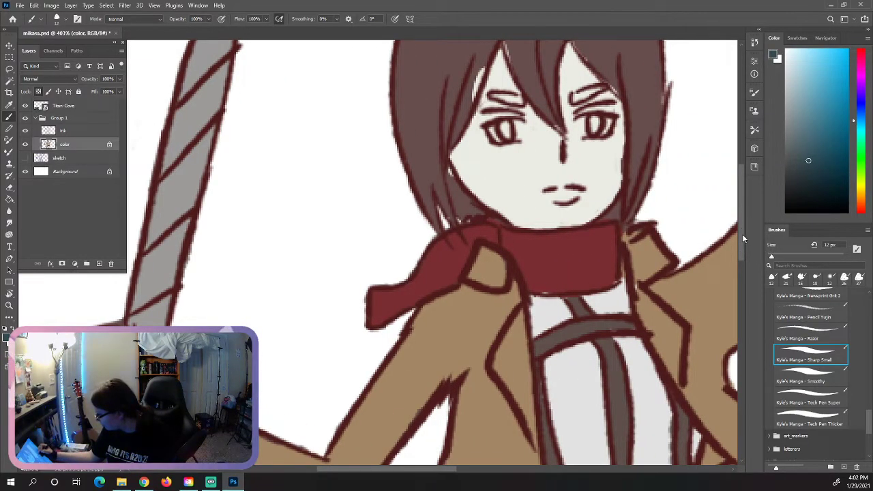
{"action": "left_click_drag", "start_coordinate": [743, 234], "coordinate": [741, 187]}
{"action": "mouse_move", "coordinate": [562, 196]}
{"action": "left_mouse_down"}
{"action": "mouse_move", "coordinate": [526, 204]}
{"action": "mouse_move", "coordinate": [538, 216]}
{"action": "mouse_move", "coordinate": [545, 213]}
{"action": "mouse_move", "coordinate": [523, 191]}
{"action": "mouse_move", "coordinate": [526, 203]}
{"action": "mouse_move", "coordinate": [575, 199]}
{"action": "mouse_move", "coordinate": [554, 176]}
{"action": "mouse_move", "coordinate": [543, 195]}
{"action": "mouse_move", "coordinate": [561, 220]}
{"action": "left_mouse_up"}
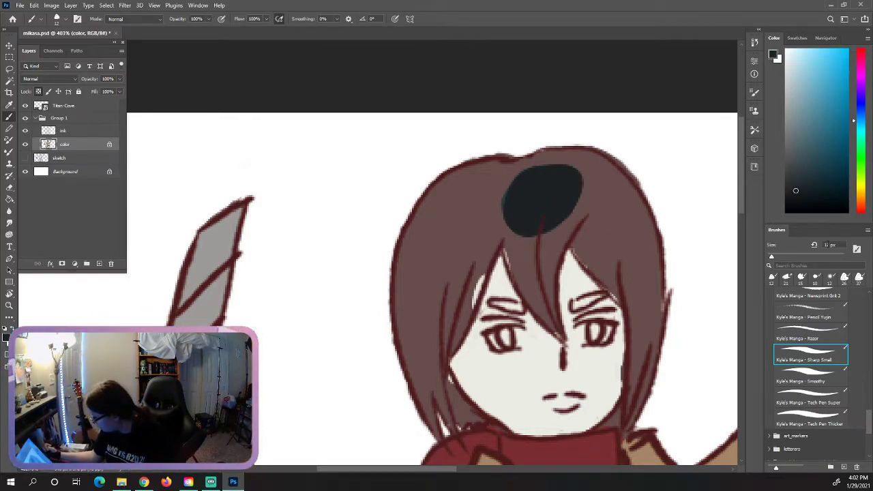
Choose the Kyle's Manga - Basic Rough brush and extend the blue-black paint across the upper hair
{"action": "left_click_drag", "start_coordinate": [870, 418], "coordinate": [870, 325]}
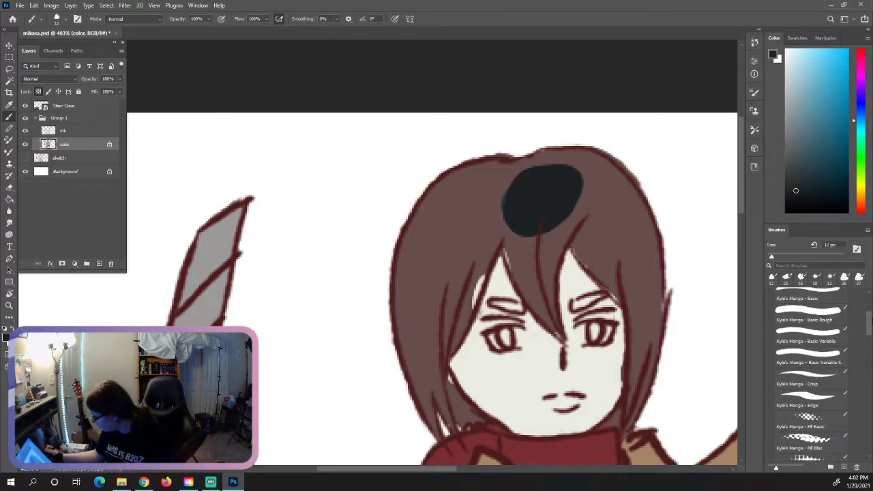
{"action": "scroll", "coordinate": [839, 384], "scroll_direction": "up", "scroll_amount": 3}
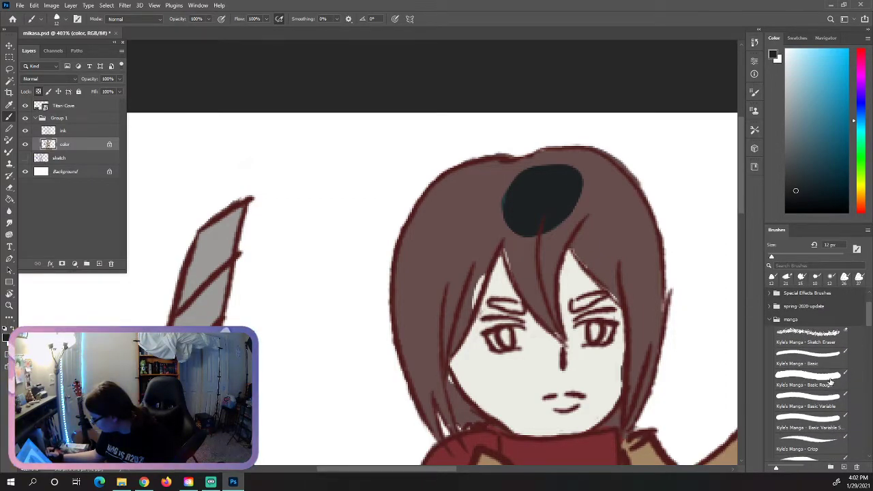
{"action": "mouse_move", "coordinate": [624, 249]}
{"action": "left_mouse_down"}
{"action": "mouse_move", "coordinate": [621, 262]}
{"action": "mouse_move", "coordinate": [669, 264]}
{"action": "mouse_move", "coordinate": [543, 210]}
{"action": "mouse_move", "coordinate": [473, 213]}
{"action": "mouse_move", "coordinate": [464, 222]}
{"action": "left_mouse_up"}
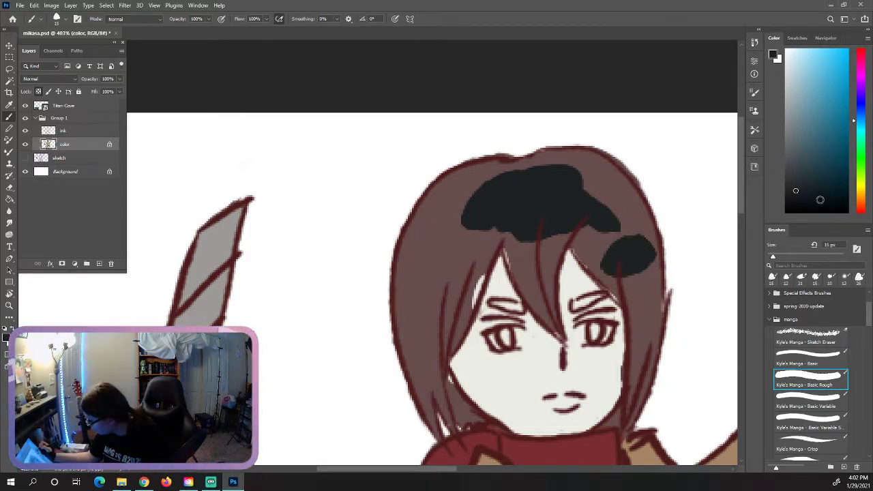
Pick a near-black shade and paint the right side of the hair from the parting down to the scarf
{"action": "left_click", "coordinate": [794, 203]}
{"action": "mouse_move", "coordinate": [546, 198]}
{"action": "left_mouse_down"}
{"action": "mouse_move", "coordinate": [566, 208]}
{"action": "mouse_move", "coordinate": [601, 205]}
{"action": "mouse_move", "coordinate": [634, 266]}
{"action": "mouse_move", "coordinate": [621, 242]}
{"action": "left_mouse_up"}
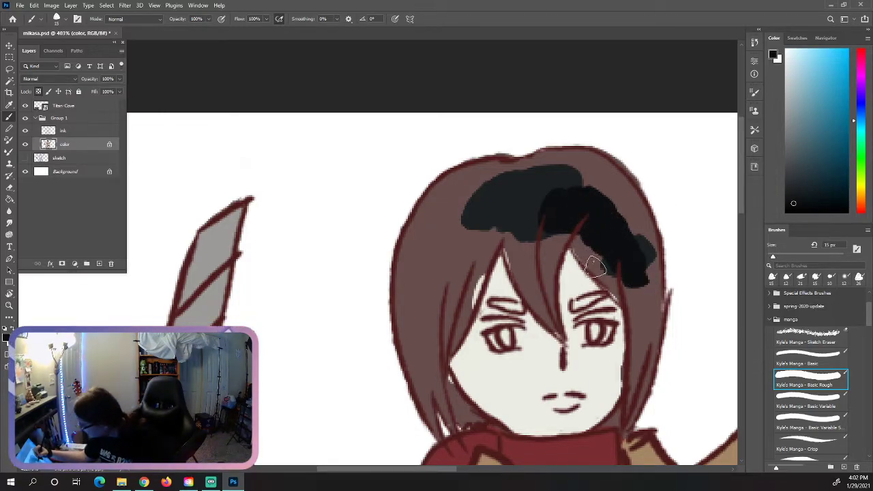
{"action": "left_click_drag", "start_coordinate": [595, 269], "coordinate": [604, 266]}
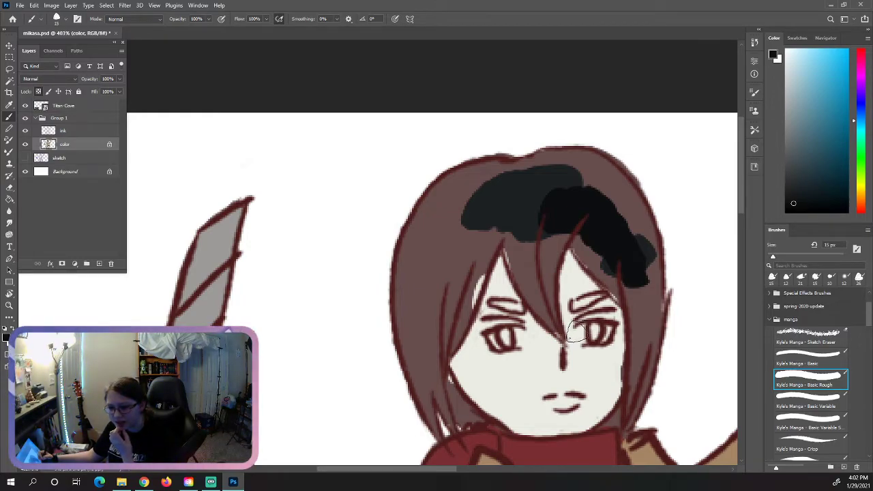
{"action": "mouse_move", "coordinate": [577, 243]}
{"action": "left_mouse_down"}
{"action": "mouse_move", "coordinate": [612, 288]}
{"action": "mouse_move", "coordinate": [577, 246]}
{"action": "mouse_move", "coordinate": [624, 306]}
{"action": "mouse_move", "coordinate": [574, 229]}
{"action": "mouse_move", "coordinate": [616, 283]}
{"action": "left_mouse_up"}
{"action": "mouse_move", "coordinate": [614, 216]}
{"action": "left_mouse_down"}
{"action": "mouse_move", "coordinate": [637, 234]}
{"action": "mouse_move", "coordinate": [658, 235]}
{"action": "left_mouse_up"}
{"action": "scroll", "coordinate": [743, 210], "scroll_direction": "down", "scroll_amount": 1}
{"action": "scroll", "coordinate": [744, 210], "scroll_direction": "down", "scroll_amount": 3}
{"action": "mouse_move", "coordinate": [628, 311]}
{"action": "left_mouse_down"}
{"action": "mouse_move", "coordinate": [635, 184]}
{"action": "mouse_move", "coordinate": [647, 209]}
{"action": "mouse_move", "coordinate": [654, 194]}
{"action": "mouse_move", "coordinate": [654, 218]}
{"action": "mouse_move", "coordinate": [612, 320]}
{"action": "left_mouse_up"}
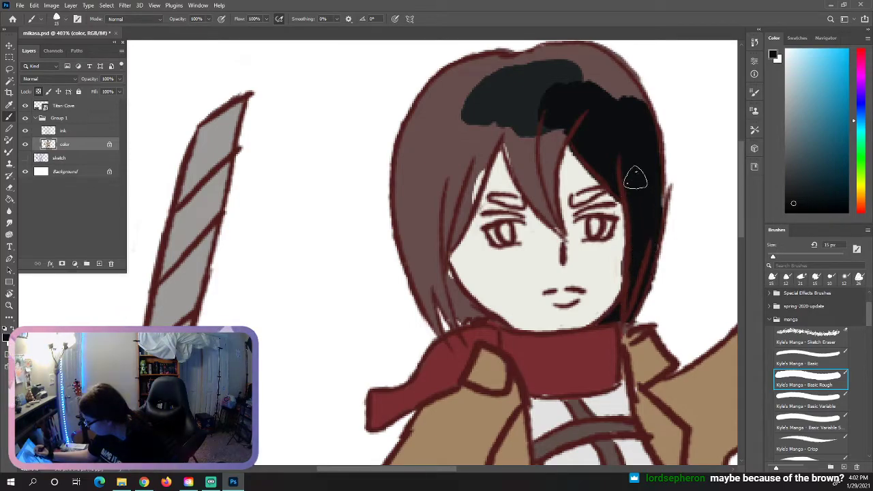
Paint the central bangs and the upper left side of the hair near-black
{"action": "left_click_drag", "start_coordinate": [744, 224], "coordinate": [745, 205]}
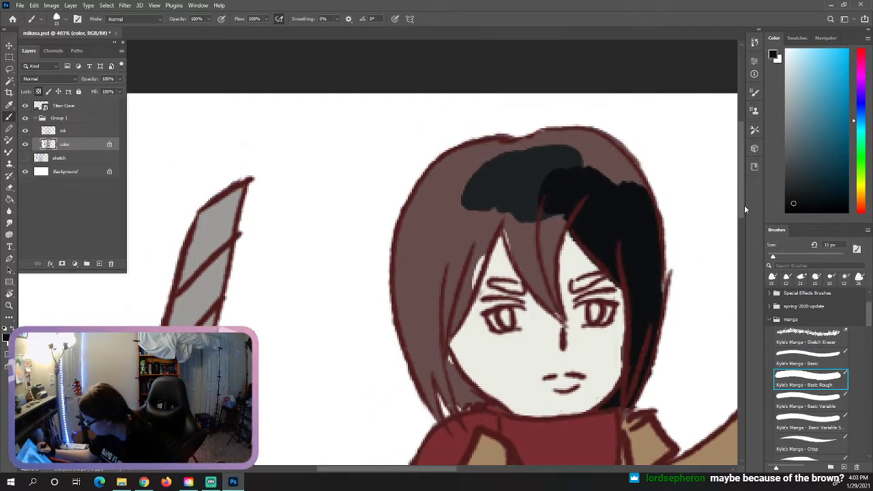
{"action": "mouse_move", "coordinate": [516, 230]}
{"action": "left_mouse_down"}
{"action": "mouse_move", "coordinate": [525, 266]}
{"action": "mouse_move", "coordinate": [516, 254]}
{"action": "mouse_move", "coordinate": [502, 227]}
{"action": "mouse_move", "coordinate": [556, 310]}
{"action": "mouse_move", "coordinate": [551, 223]}
{"action": "mouse_move", "coordinate": [549, 275]}
{"action": "mouse_move", "coordinate": [558, 226]}
{"action": "mouse_move", "coordinate": [577, 198]}
{"action": "mouse_move", "coordinate": [557, 197]}
{"action": "mouse_move", "coordinate": [537, 261]}
{"action": "mouse_move", "coordinate": [530, 262]}
{"action": "mouse_move", "coordinate": [517, 229]}
{"action": "mouse_move", "coordinate": [540, 179]}
{"action": "left_mouse_up"}
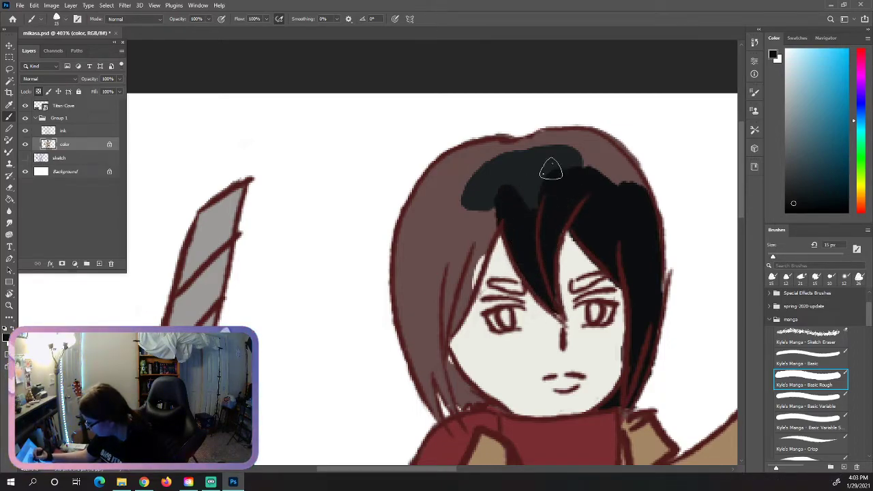
{"action": "mouse_move", "coordinate": [466, 295]}
{"action": "left_mouse_down"}
{"action": "mouse_move", "coordinate": [477, 241]}
{"action": "mouse_move", "coordinate": [498, 198]}
{"action": "mouse_move", "coordinate": [485, 190]}
{"action": "mouse_move", "coordinate": [448, 207]}
{"action": "mouse_move", "coordinate": [447, 192]}
{"action": "mouse_move", "coordinate": [437, 193]}
{"action": "mouse_move", "coordinate": [414, 207]}
{"action": "left_mouse_up"}
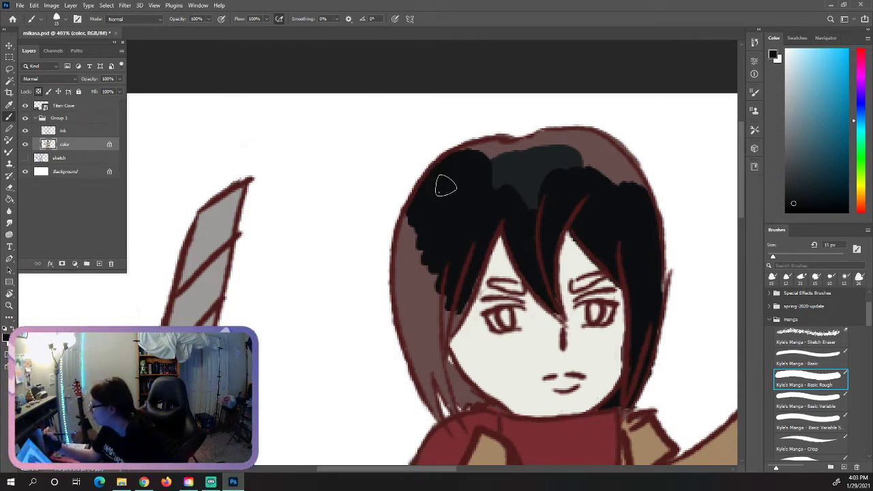
Repaint the left side of the hair and the central bangs in a lighter dark blue-grey
{"action": "mouse_move", "coordinate": [574, 195]}
{"action": "left_mouse_down"}
{"action": "mouse_move", "coordinate": [624, 156]}
{"action": "mouse_move", "coordinate": [532, 211]}
{"action": "mouse_move", "coordinate": [509, 202]}
{"action": "mouse_move", "coordinate": [508, 167]}
{"action": "mouse_move", "coordinate": [462, 181]}
{"action": "mouse_move", "coordinate": [466, 167]}
{"action": "mouse_move", "coordinate": [444, 169]}
{"action": "mouse_move", "coordinate": [418, 227]}
{"action": "mouse_move", "coordinate": [409, 273]}
{"action": "mouse_move", "coordinate": [418, 295]}
{"action": "mouse_move", "coordinate": [476, 241]}
{"action": "left_mouse_up"}
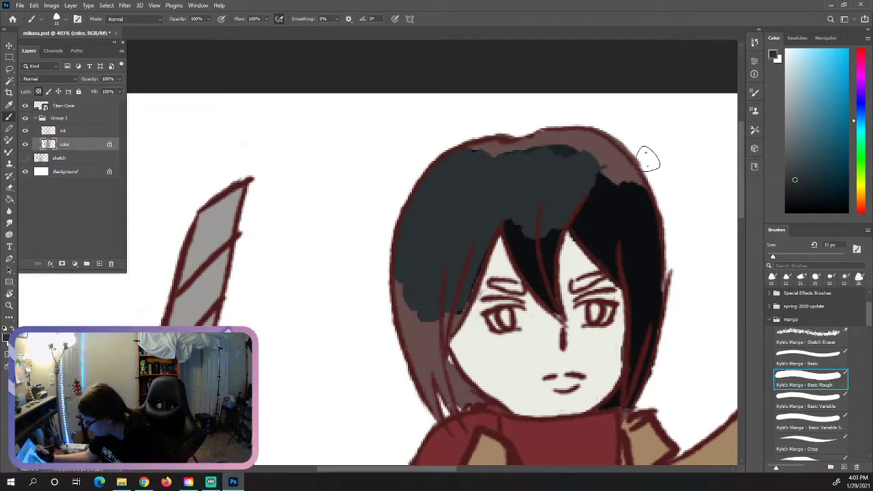
{"action": "mouse_move", "coordinate": [425, 293]}
{"action": "left_mouse_down"}
{"action": "mouse_move", "coordinate": [411, 272]}
{"action": "mouse_move", "coordinate": [403, 314]}
{"action": "mouse_move", "coordinate": [402, 284]}
{"action": "mouse_move", "coordinate": [406, 300]}
{"action": "mouse_move", "coordinate": [436, 315]}
{"action": "mouse_move", "coordinate": [419, 257]}
{"action": "mouse_move", "coordinate": [443, 305]}
{"action": "mouse_move", "coordinate": [414, 239]}
{"action": "mouse_move", "coordinate": [431, 271]}
{"action": "mouse_move", "coordinate": [437, 241]}
{"action": "mouse_move", "coordinate": [455, 289]}
{"action": "mouse_move", "coordinate": [425, 221]}
{"action": "mouse_move", "coordinate": [462, 254]}
{"action": "mouse_move", "coordinate": [464, 281]}
{"action": "mouse_move", "coordinate": [458, 257]}
{"action": "left_mouse_up"}
{"action": "scroll", "coordinate": [742, 217], "scroll_direction": "down", "scroll_amount": 3}
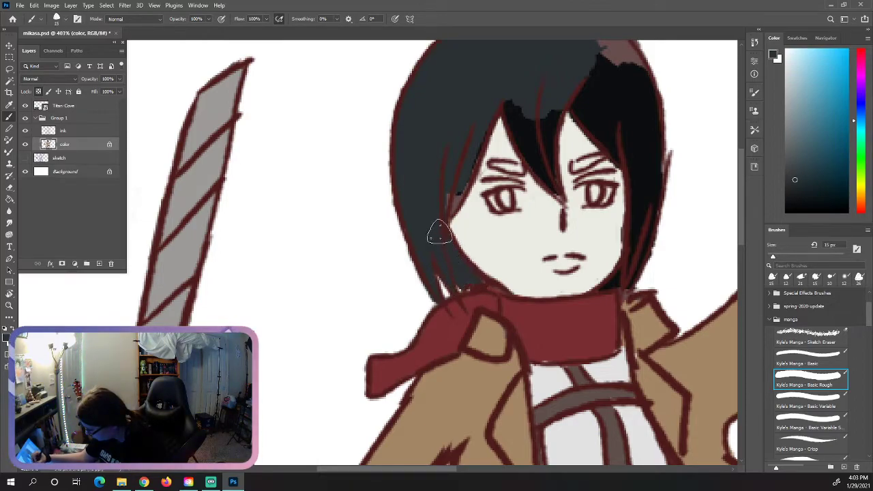
{"action": "mouse_move", "coordinate": [441, 210]}
{"action": "left_mouse_down"}
{"action": "mouse_move", "coordinate": [480, 137]}
{"action": "mouse_move", "coordinate": [468, 173]}
{"action": "left_mouse_up"}
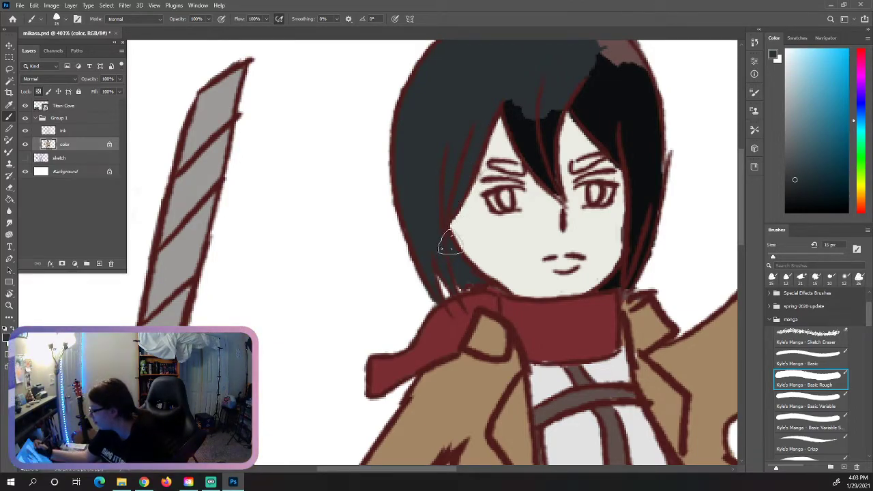
{"action": "left_click_drag", "start_coordinate": [741, 240], "coordinate": [624, 203]}
{"action": "mouse_move", "coordinate": [539, 263]}
{"action": "left_mouse_down"}
{"action": "mouse_move", "coordinate": [505, 205]}
{"action": "mouse_move", "coordinate": [540, 266]}
{"action": "mouse_move", "coordinate": [556, 220]}
{"action": "mouse_move", "coordinate": [546, 260]}
{"action": "mouse_move", "coordinate": [558, 307]}
{"action": "mouse_move", "coordinate": [549, 287]}
{"action": "left_mouse_up"}
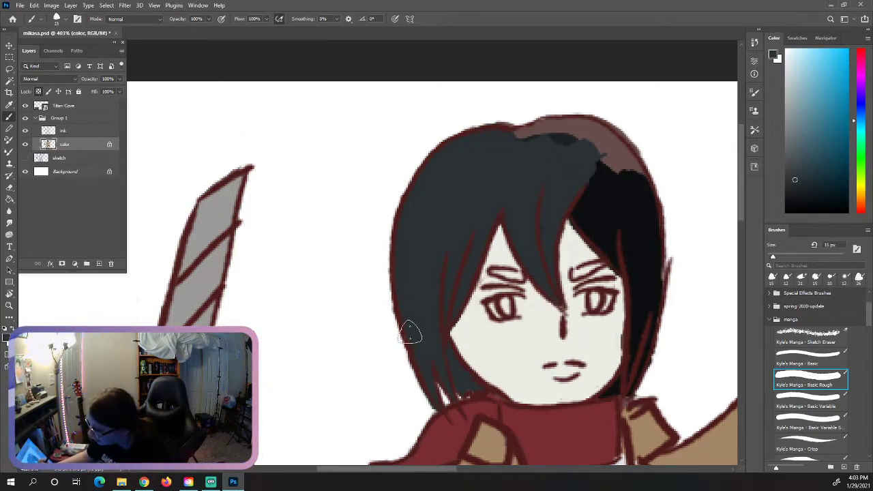
Cover the crown and the right side of the hair with the same dark blue-grey
{"action": "mouse_move", "coordinate": [522, 135]}
{"action": "left_mouse_down"}
{"action": "mouse_move", "coordinate": [562, 129]}
{"action": "mouse_move", "coordinate": [623, 146]}
{"action": "mouse_move", "coordinate": [648, 204]}
{"action": "mouse_move", "coordinate": [640, 213]}
{"action": "left_mouse_up"}
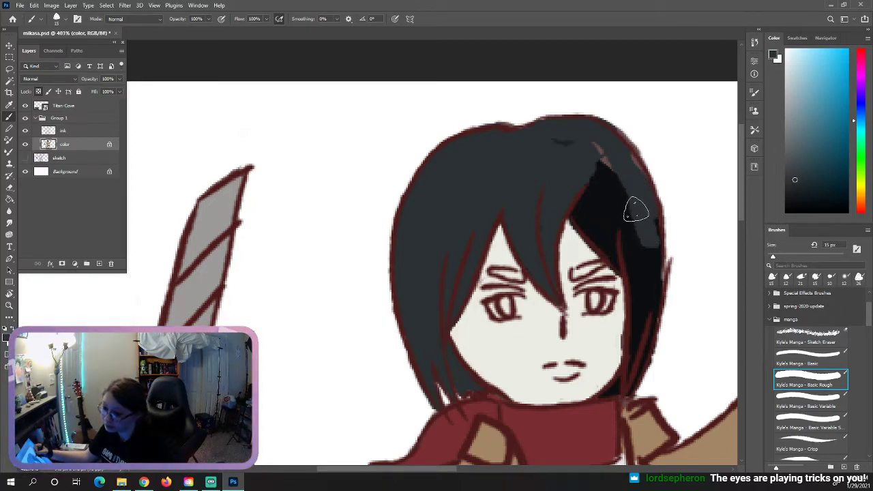
{"action": "mouse_move", "coordinate": [633, 165]}
{"action": "left_mouse_down"}
{"action": "mouse_move", "coordinate": [633, 193]}
{"action": "mouse_move", "coordinate": [568, 135]}
{"action": "mouse_move", "coordinate": [607, 209]}
{"action": "mouse_move", "coordinate": [583, 213]}
{"action": "mouse_move", "coordinate": [626, 259]}
{"action": "left_mouse_up"}
{"action": "mouse_move", "coordinate": [576, 209]}
{"action": "left_mouse_down"}
{"action": "mouse_move", "coordinate": [580, 187]}
{"action": "mouse_move", "coordinate": [630, 234]}
{"action": "mouse_move", "coordinate": [631, 203]}
{"action": "left_mouse_up"}
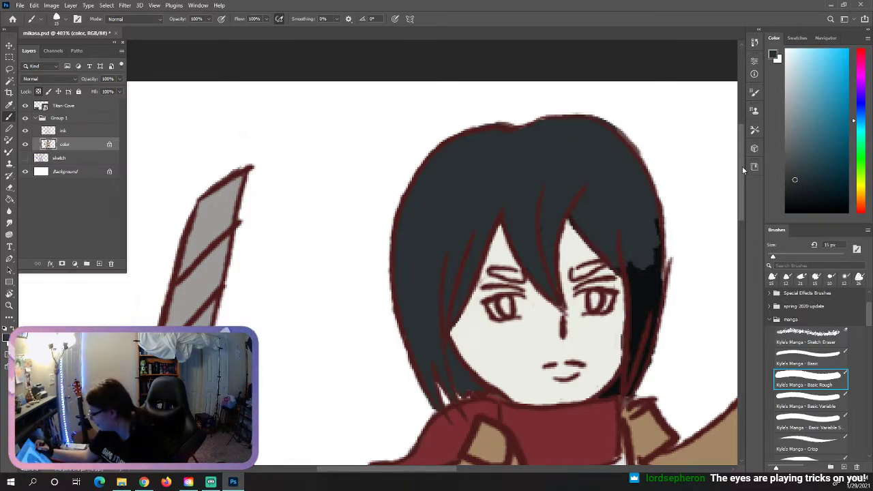
{"action": "left_click_drag", "start_coordinate": [741, 175], "coordinate": [702, 197]}
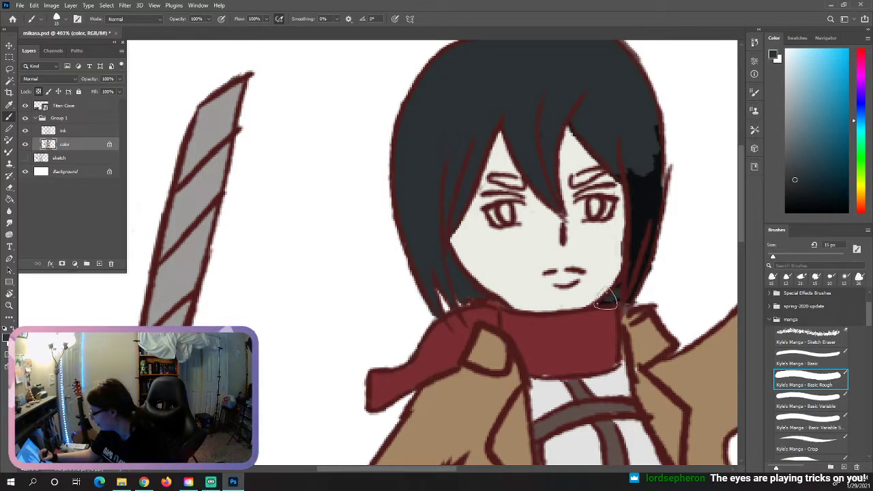
Fill the remaining black area along the side of the hair and both eyebrows with dark blue-grey on the color layer
{"action": "mouse_move", "coordinate": [612, 297]}
{"action": "left_mouse_down"}
{"action": "mouse_move", "coordinate": [638, 201]}
{"action": "mouse_move", "coordinate": [628, 176]}
{"action": "mouse_move", "coordinate": [647, 161]}
{"action": "mouse_move", "coordinate": [656, 171]}
{"action": "mouse_move", "coordinate": [648, 221]}
{"action": "left_mouse_up"}
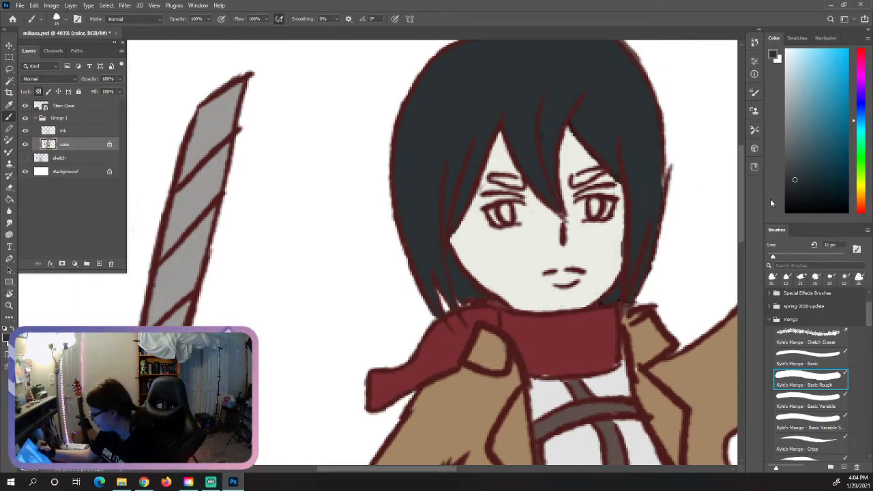
{"action": "mouse_move", "coordinate": [743, 220]}
{"action": "left_mouse_down"}
{"action": "mouse_move", "coordinate": [744, 236]}
{"action": "mouse_move", "coordinate": [745, 220]}
{"action": "left_mouse_up"}
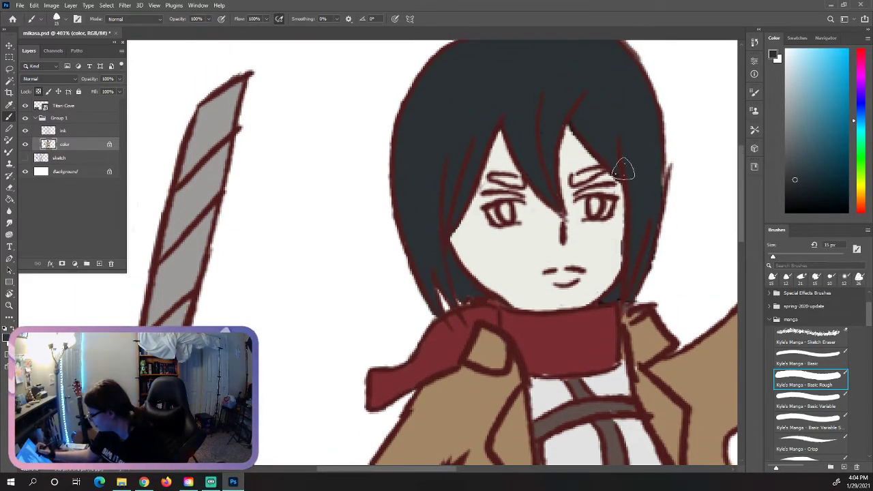
{"action": "mouse_move", "coordinate": [580, 171]}
{"action": "left_mouse_down"}
{"action": "mouse_move", "coordinate": [577, 183]}
{"action": "mouse_move", "coordinate": [599, 169]}
{"action": "mouse_move", "coordinate": [573, 170]}
{"action": "left_mouse_up"}
{"action": "mouse_move", "coordinate": [521, 175]}
{"action": "left_mouse_down"}
{"action": "mouse_move", "coordinate": [500, 179]}
{"action": "mouse_move", "coordinate": [525, 181]}
{"action": "mouse_move", "coordinate": [498, 180]}
{"action": "mouse_move", "coordinate": [549, 179]}
{"action": "left_mouse_up"}
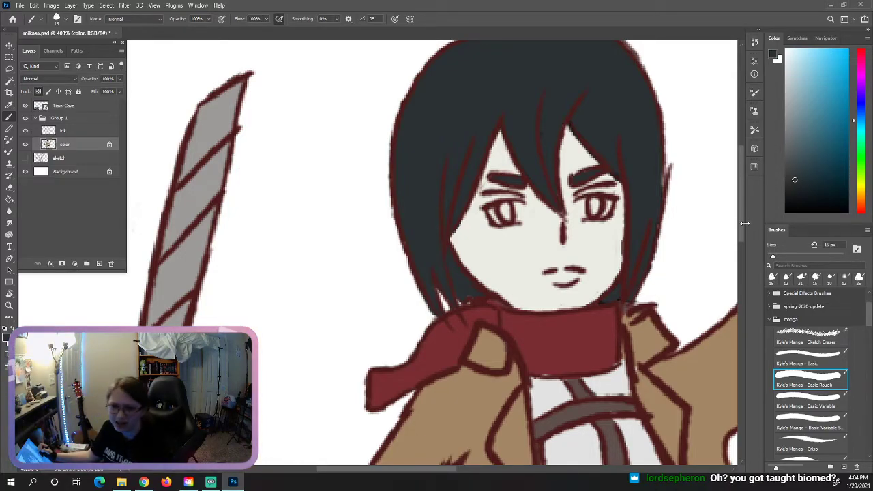
Choose a slightly lighter blue-grey and paint the irises of both eyes with it
{"action": "scroll", "coordinate": [736, 246], "scroll_direction": "down", "scroll_amount": 10}
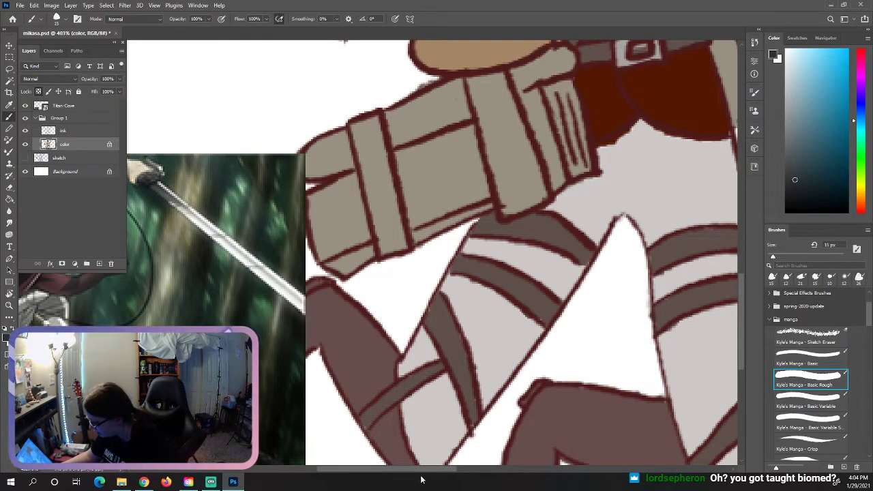
{"action": "mouse_move", "coordinate": [437, 470]}
{"action": "left_mouse_down"}
{"action": "mouse_move", "coordinate": [395, 472]}
{"action": "mouse_move", "coordinate": [427, 471]}
{"action": "left_mouse_up"}
{"action": "scroll", "coordinate": [744, 280], "scroll_direction": "up", "scroll_amount": 10}
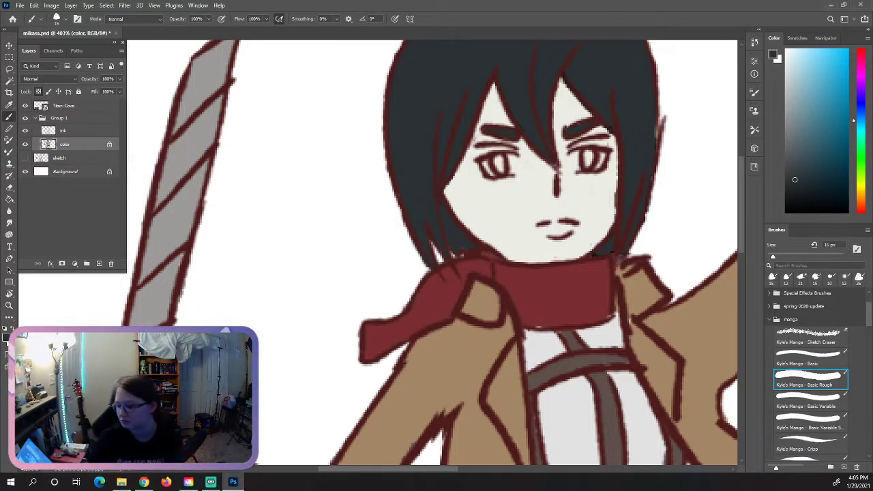
{"action": "left_click", "coordinate": [796, 171]}
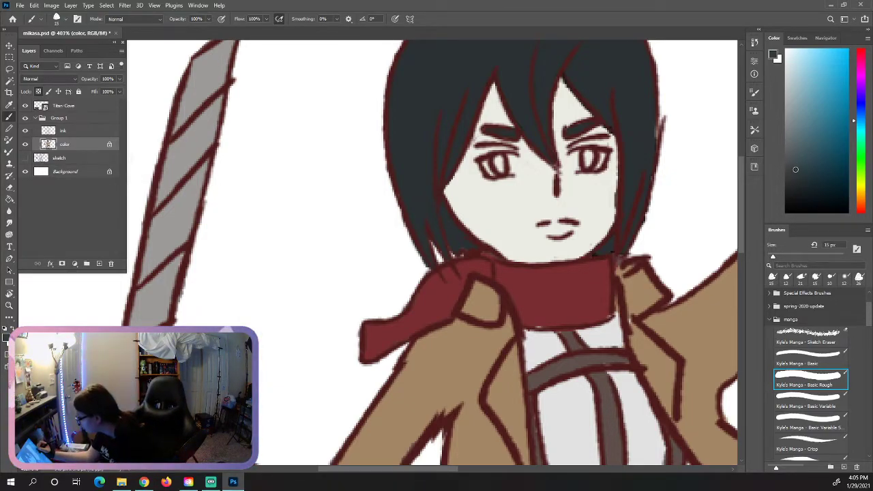
{"action": "mouse_move", "coordinate": [580, 152]}
{"action": "left_mouse_down"}
{"action": "mouse_move", "coordinate": [607, 130]}
{"action": "mouse_move", "coordinate": [594, 157]}
{"action": "left_mouse_up"}
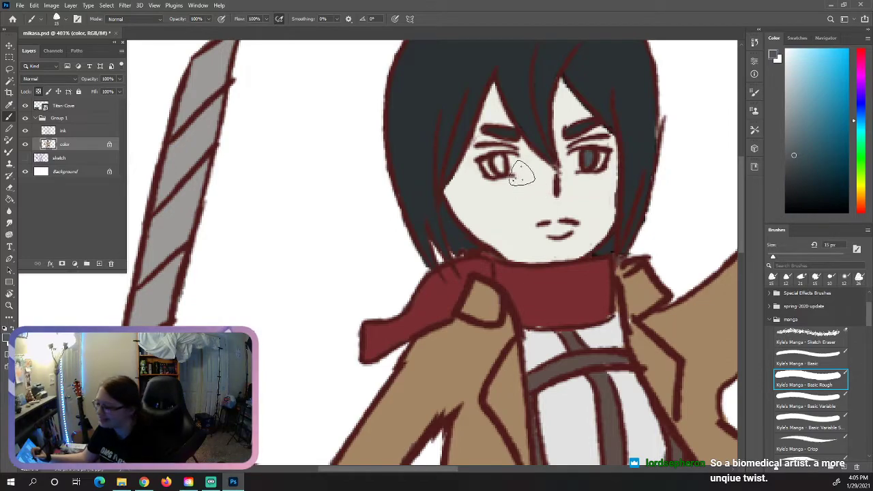
{"action": "left_click_drag", "start_coordinate": [498, 161], "coordinate": [508, 167]}
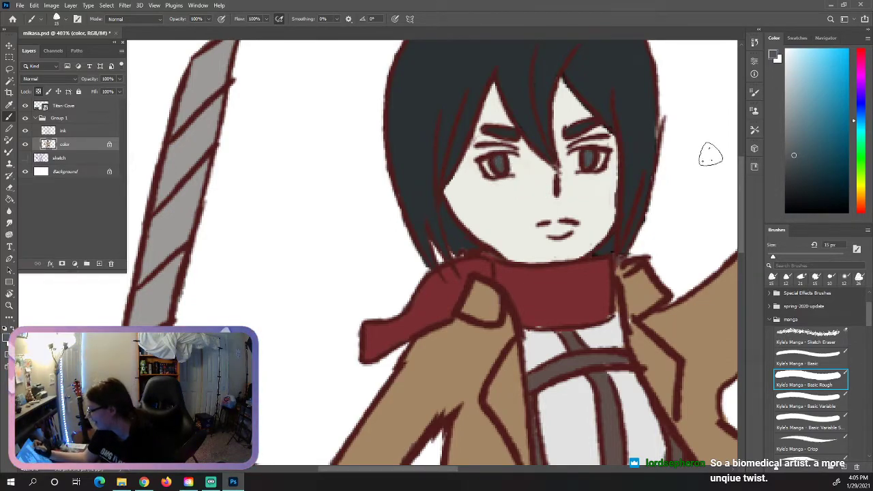
Sample the pale skin colour from the face and paint the thumb and fingers of the hand holding the lowered sword
{"action": "scroll", "coordinate": [744, 218], "scroll_direction": "down", "scroll_amount": 2}
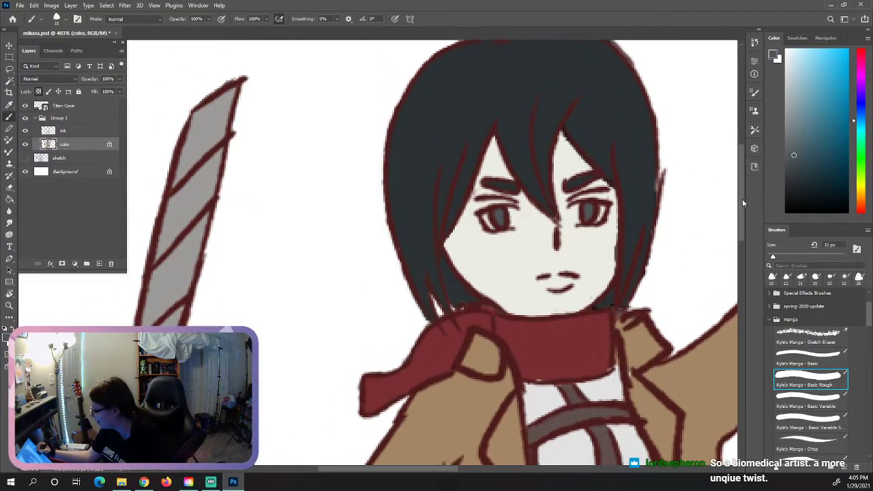
{"action": "scroll", "coordinate": [742, 232], "scroll_direction": "down", "scroll_amount": 5}
{"action": "scroll", "coordinate": [742, 261], "scroll_direction": "up", "scroll_amount": 6}
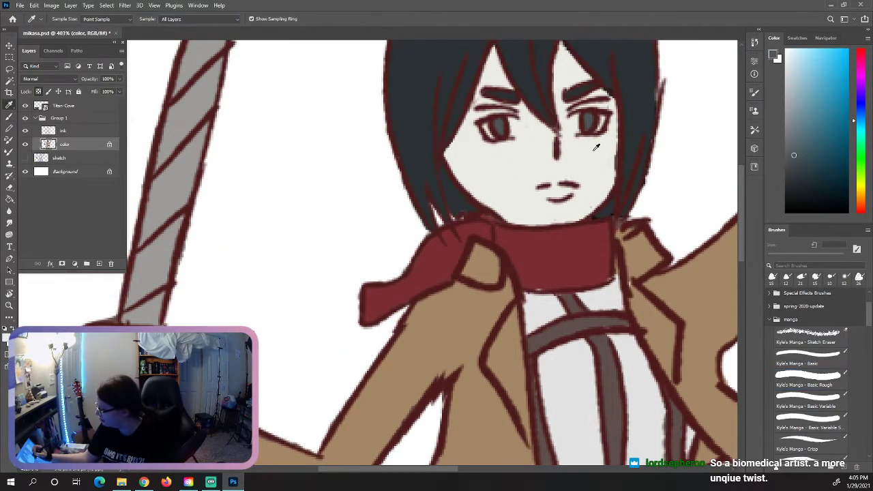
{"action": "left_click", "coordinate": [591, 191], "text": "alt"}
{"action": "left_click_drag", "start_coordinate": [410, 472], "coordinate": [369, 472]}
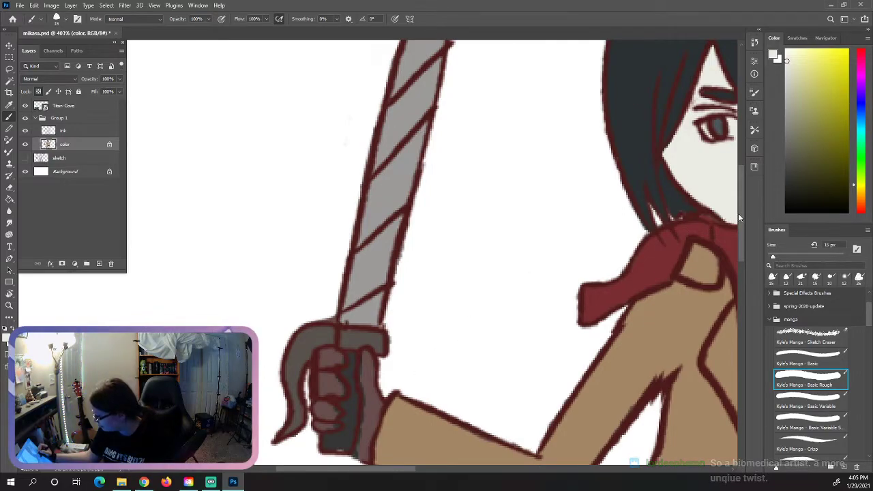
{"action": "scroll", "coordinate": [740, 226], "scroll_direction": "down", "scroll_amount": 2}
{"action": "left_click_drag", "start_coordinate": [365, 321], "coordinate": [369, 243]}
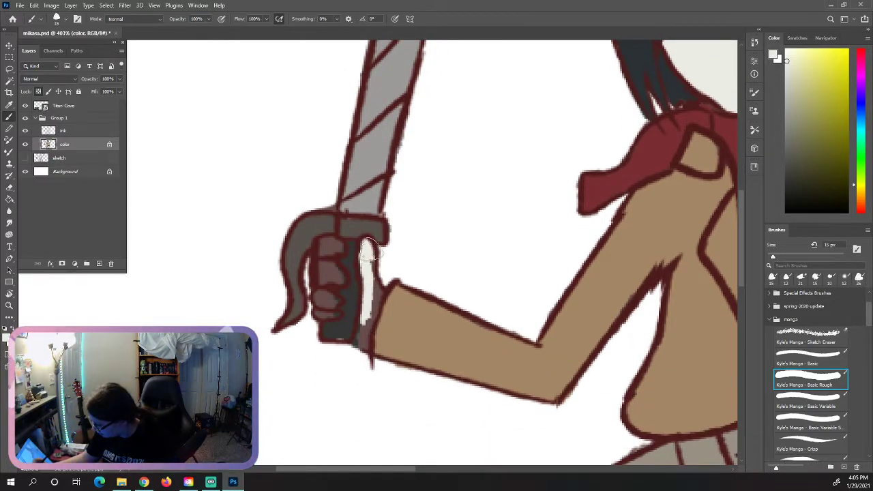
{"action": "mouse_move", "coordinate": [379, 303]}
{"action": "left_mouse_down"}
{"action": "mouse_move", "coordinate": [363, 345]}
{"action": "mouse_move", "coordinate": [362, 334]}
{"action": "left_mouse_up"}
{"action": "mouse_move", "coordinate": [316, 314]}
{"action": "left_mouse_down"}
{"action": "mouse_move", "coordinate": [329, 315]}
{"action": "mouse_move", "coordinate": [332, 305]}
{"action": "mouse_move", "coordinate": [325, 275]}
{"action": "mouse_move", "coordinate": [340, 276]}
{"action": "mouse_move", "coordinate": [326, 245]}
{"action": "mouse_move", "coordinate": [347, 240]}
{"action": "left_mouse_up"}
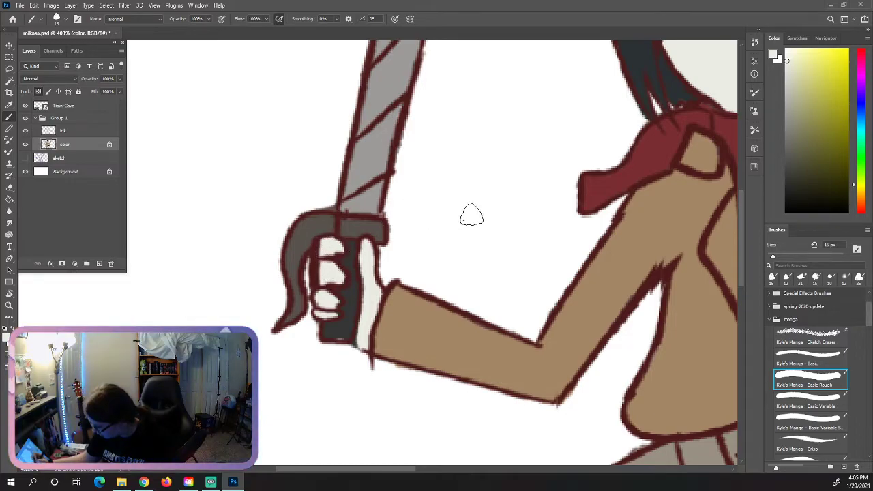
Paint the fingers and thumb of the raised hand with the same pale skin colour
{"action": "left_click_drag", "start_coordinate": [393, 470], "coordinate": [491, 471]}
{"action": "left_click_drag", "start_coordinate": [741, 258], "coordinate": [742, 165]}
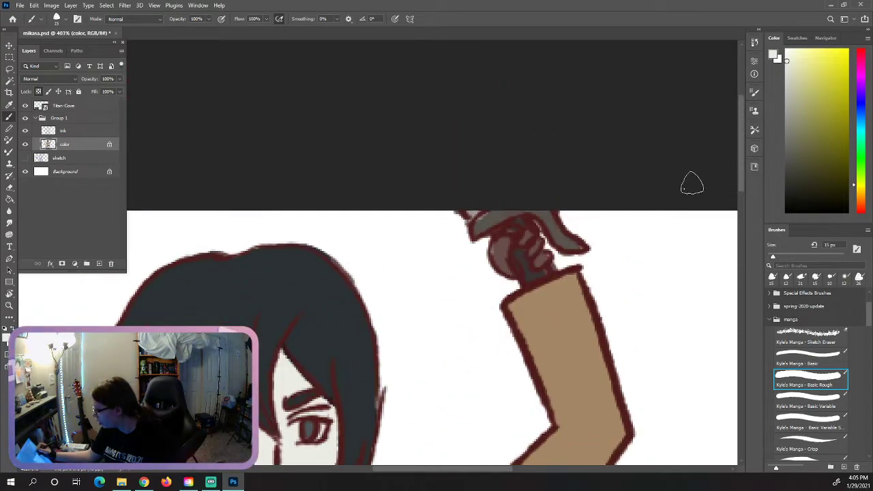
{"action": "mouse_move", "coordinate": [515, 233]}
{"action": "left_mouse_down"}
{"action": "mouse_move", "coordinate": [501, 266]}
{"action": "mouse_move", "coordinate": [509, 273]}
{"action": "mouse_move", "coordinate": [535, 232]}
{"action": "mouse_move", "coordinate": [544, 259]}
{"action": "left_mouse_up"}
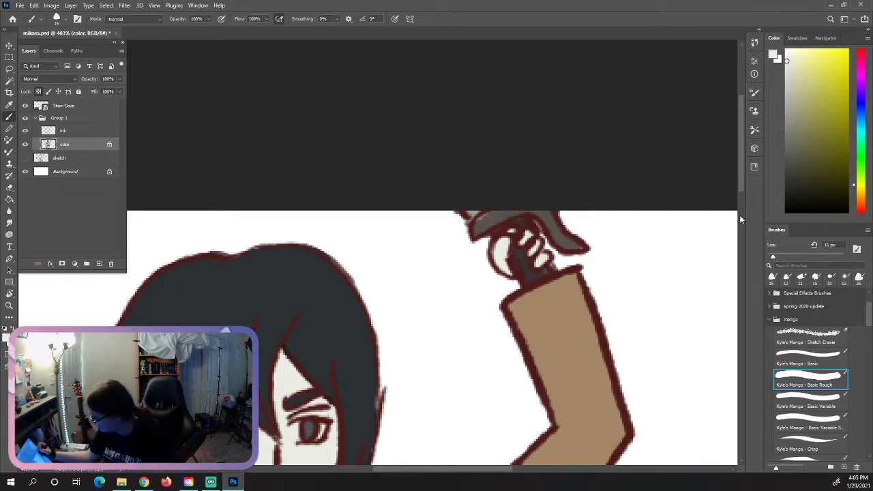
Check the coloured figure as a whole and hide the Titan-Cove reference layer
{"action": "left_click_drag", "start_coordinate": [744, 193], "coordinate": [731, 255]}
{"action": "left_click_drag", "start_coordinate": [436, 472], "coordinate": [425, 472]}
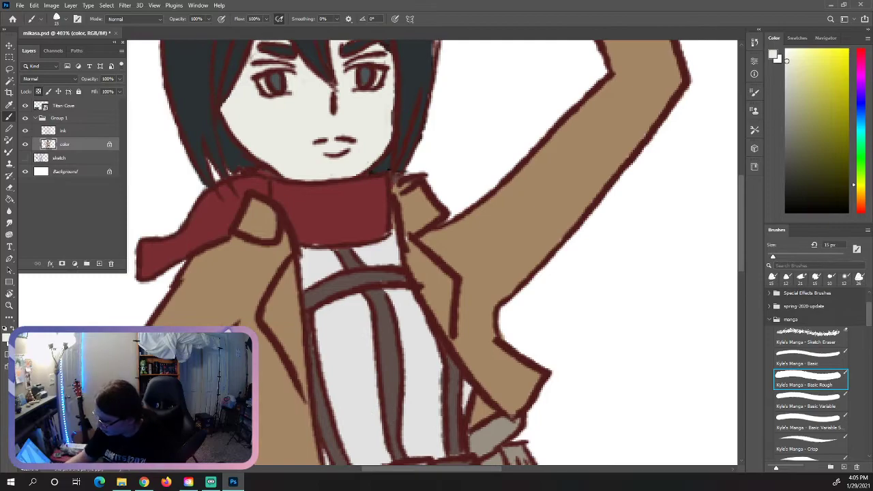
{"action": "key", "text": "z"}
{"action": "left_click_drag", "start_coordinate": [625, 252], "coordinate": [585, 287]}
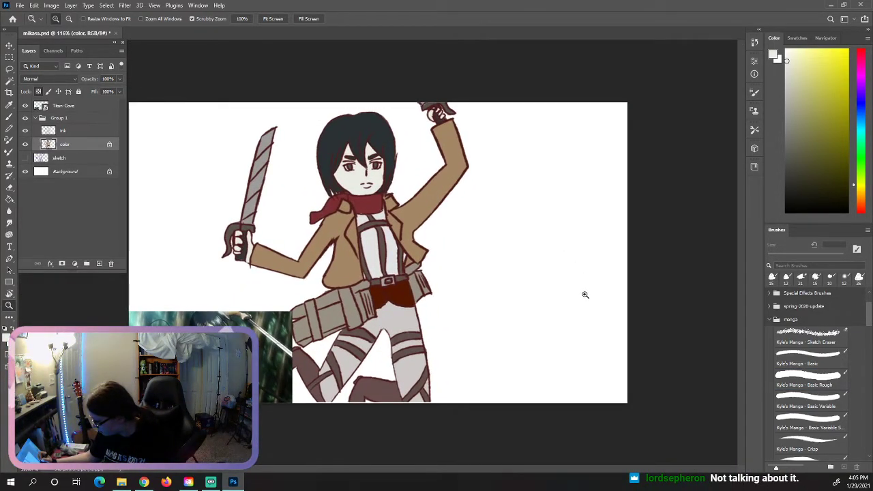
{"action": "left_click_drag", "start_coordinate": [365, 161], "coordinate": [312, 213]}
{"action": "left_click", "coordinate": [25, 106]}
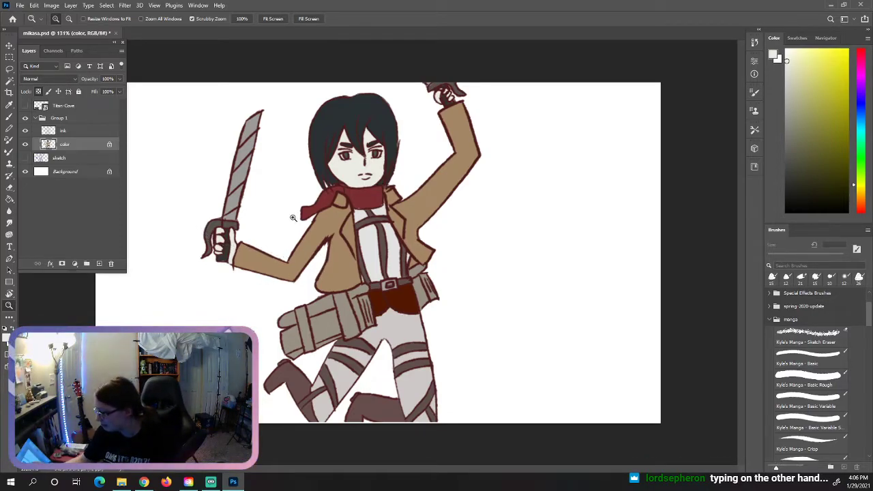
{"action": "left_click_drag", "start_coordinate": [366, 152], "coordinate": [404, 157]}
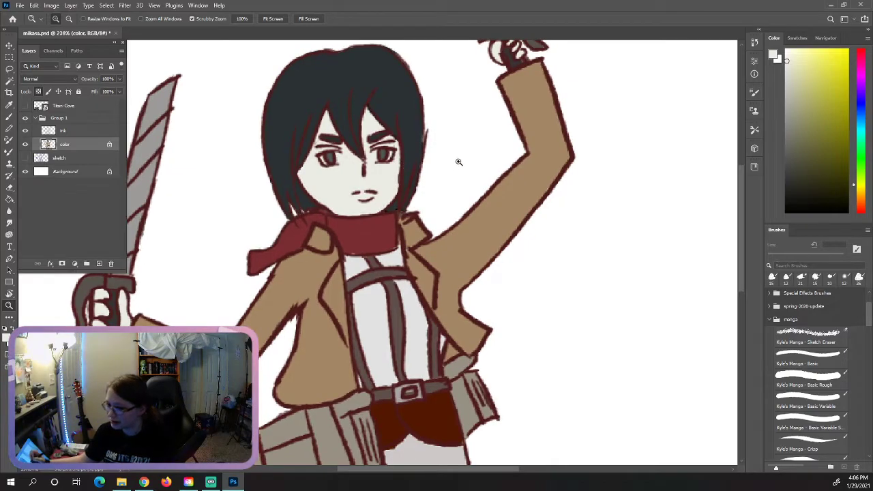
{"action": "left_click_drag", "start_coordinate": [741, 199], "coordinate": [743, 181]}
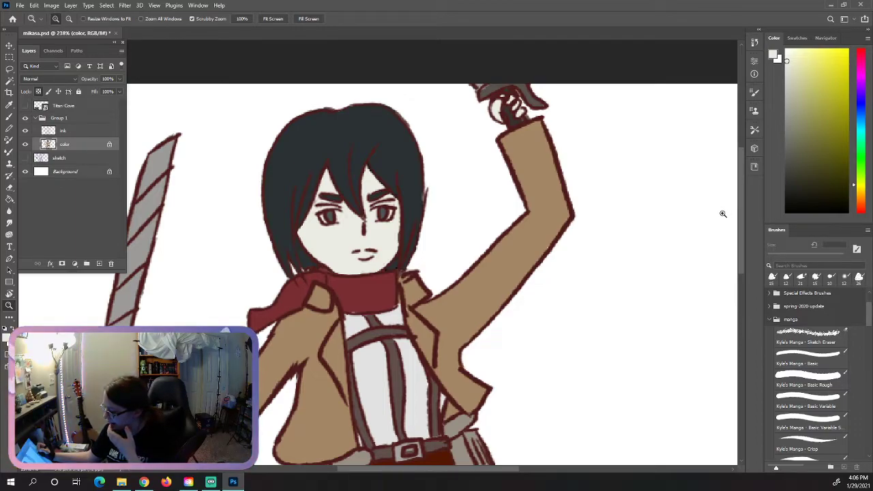
Recolour the line art of the hair, eyes, nose and mouth near-black on the ink layer
{"action": "left_click", "coordinate": [70, 132]}
{"action": "key", "text": "b"}
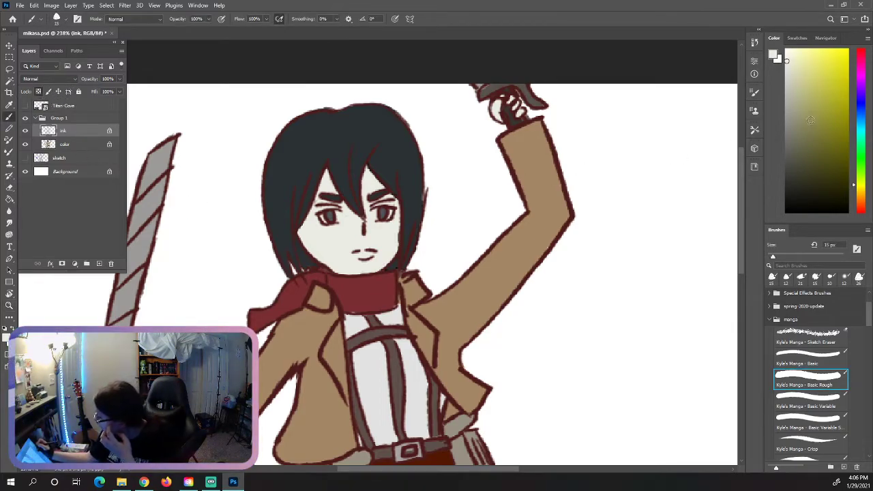
{"action": "left_click_drag", "start_coordinate": [802, 173], "coordinate": [792, 183]}
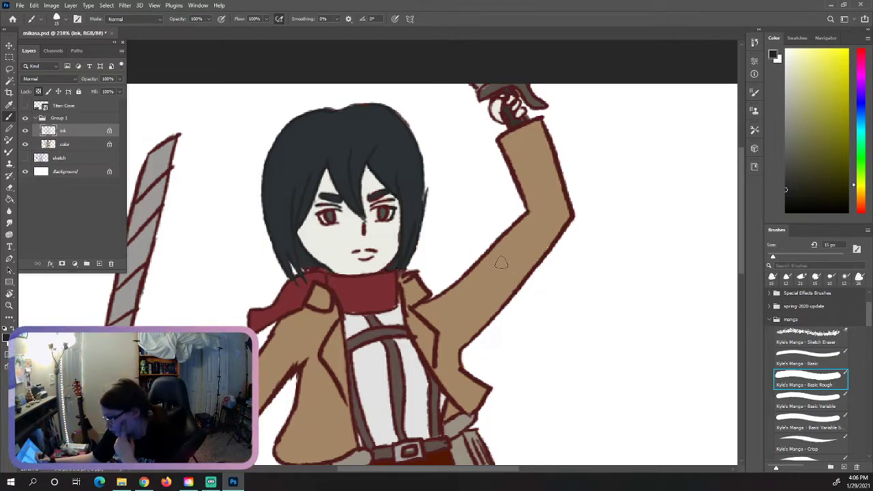
{"action": "left_click_drag", "start_coordinate": [377, 196], "coordinate": [374, 199]}
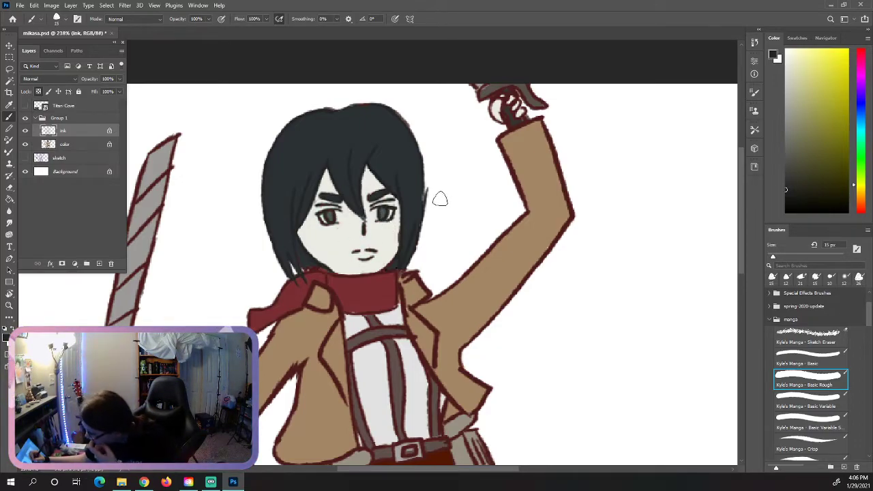
{"action": "left_click_drag", "start_coordinate": [742, 210], "coordinate": [744, 232]}
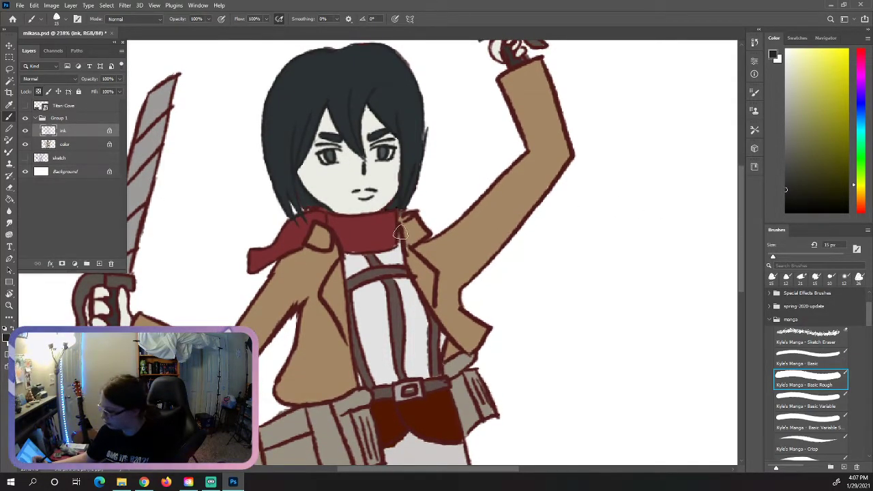
Sample the scarf's red, choose a darker shade of it and recolour the scarf's outlines on the ink layer
{"action": "left_click", "coordinate": [401, 233], "text": "alt"}
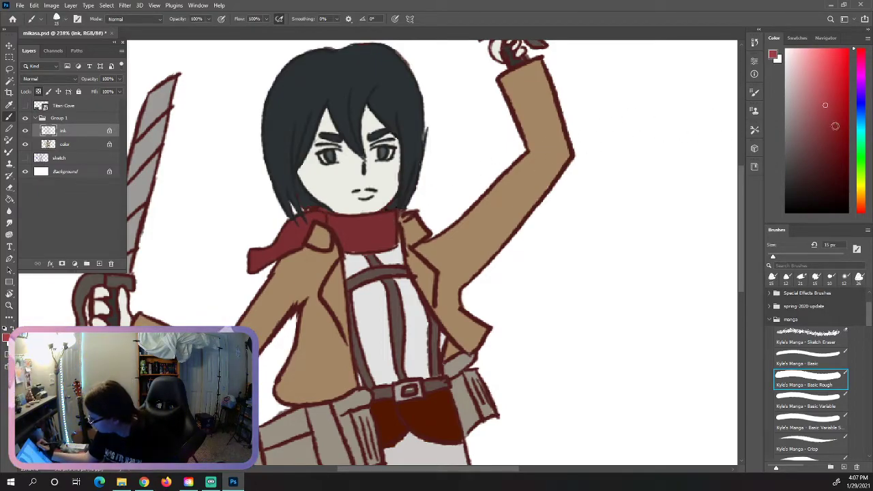
{"action": "left_click", "coordinate": [396, 237], "text": "alt"}
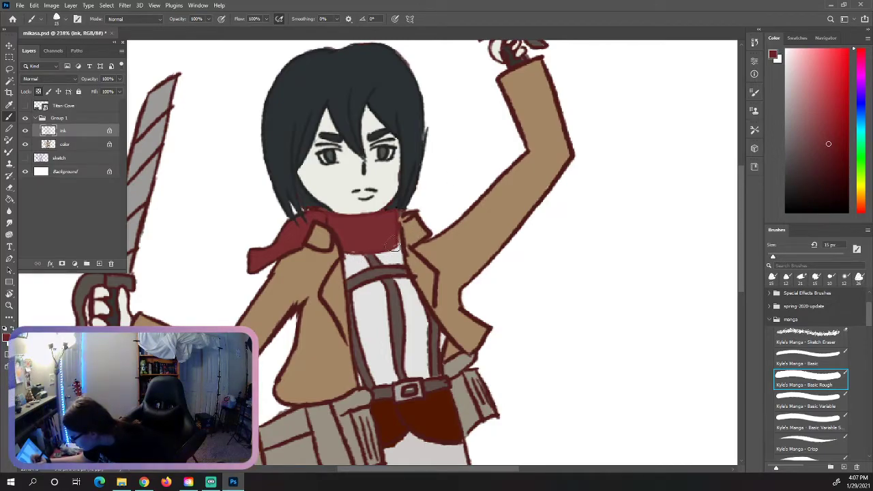
{"action": "left_click_drag", "start_coordinate": [253, 266], "coordinate": [265, 258]}
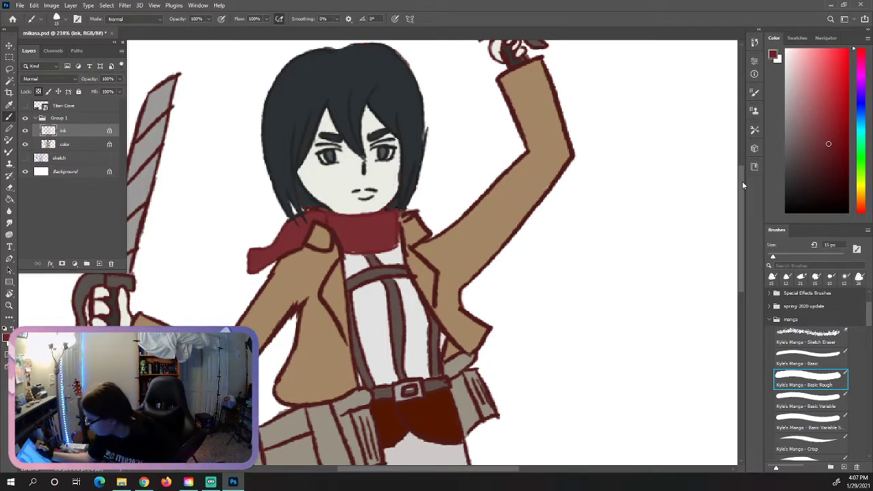
Paint the whites of the eyes light grey with the brush on the color layer
{"action": "mouse_move", "coordinate": [745, 218]}
{"action": "left_mouse_down"}
{"action": "mouse_move", "coordinate": [745, 261]}
{"action": "mouse_move", "coordinate": [748, 208]}
{"action": "left_mouse_up"}
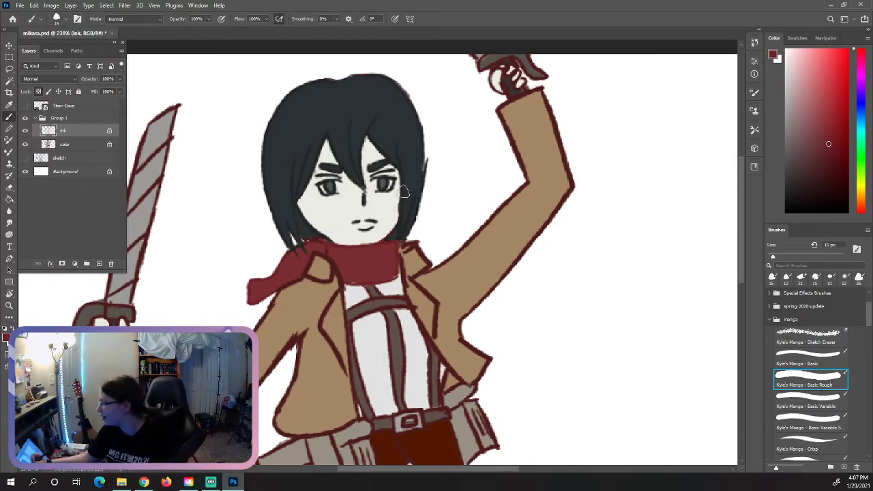
{"action": "key", "text": "i"}
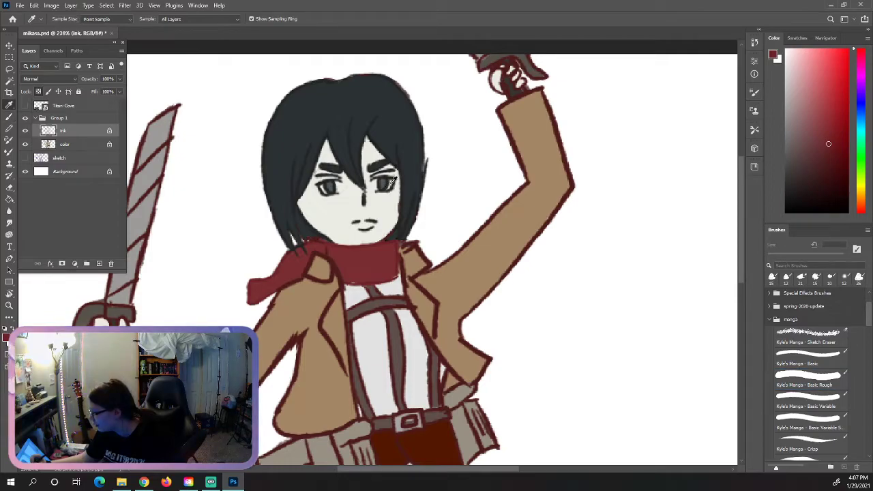
{"action": "left_click", "coordinate": [81, 146]}
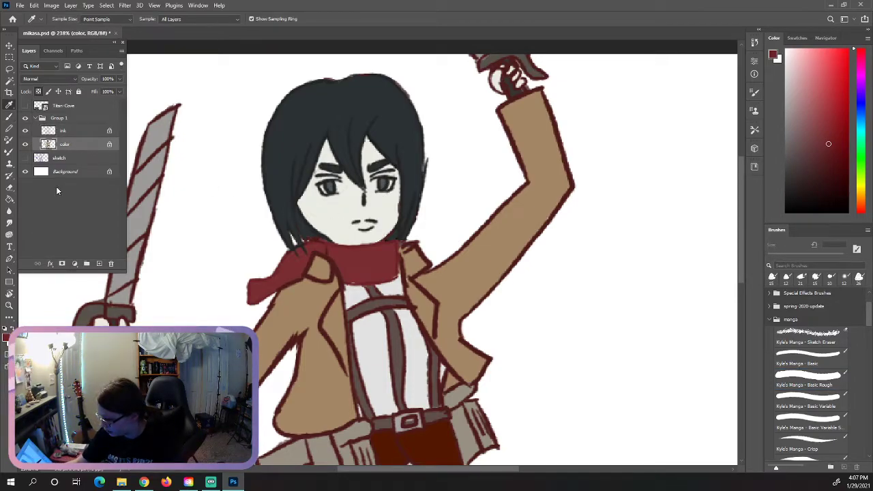
{"action": "left_click", "coordinate": [9, 305]}
{"action": "left_click_drag", "start_coordinate": [381, 171], "coordinate": [767, 121]}
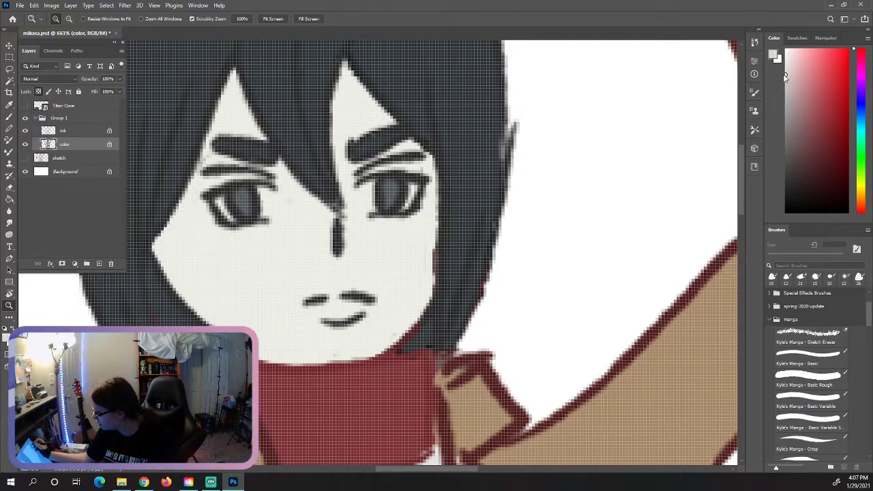
{"action": "key", "text": "b"}
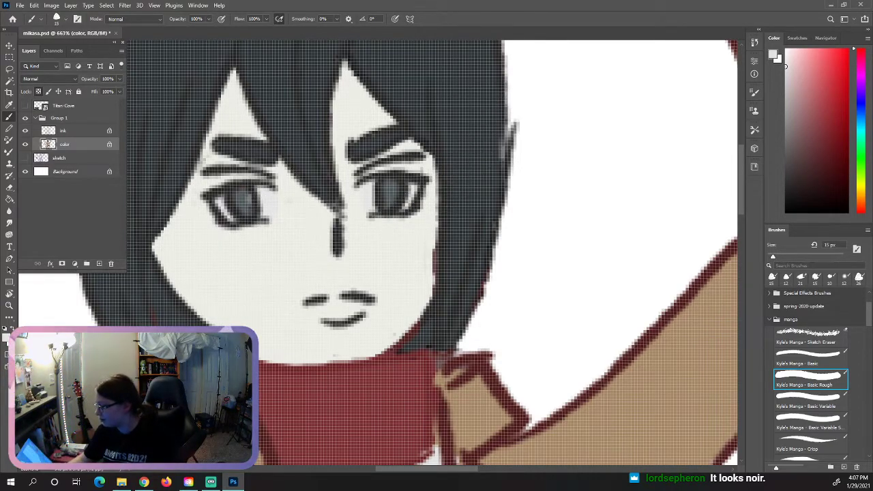
Sample the dark red of the jacket collar's outline and activate the brush on the ink layer
{"action": "key", "text": "z"}
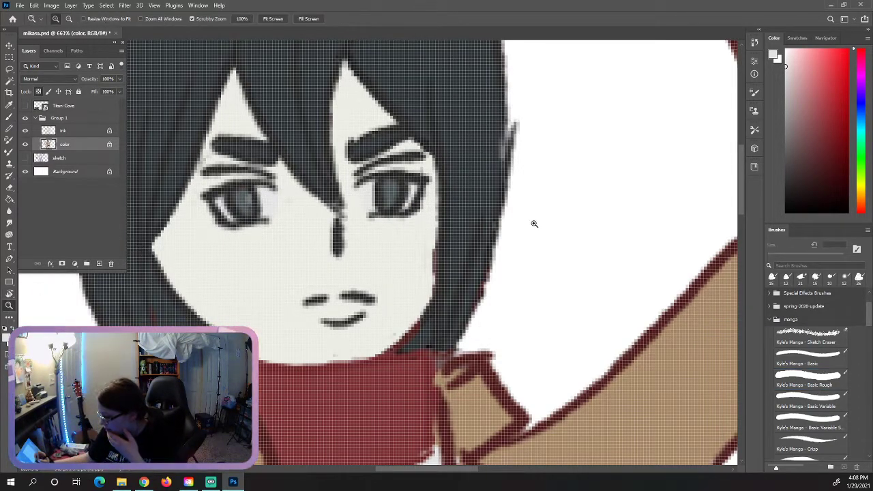
{"action": "left_click", "coordinate": [513, 216], "text": "alt"}
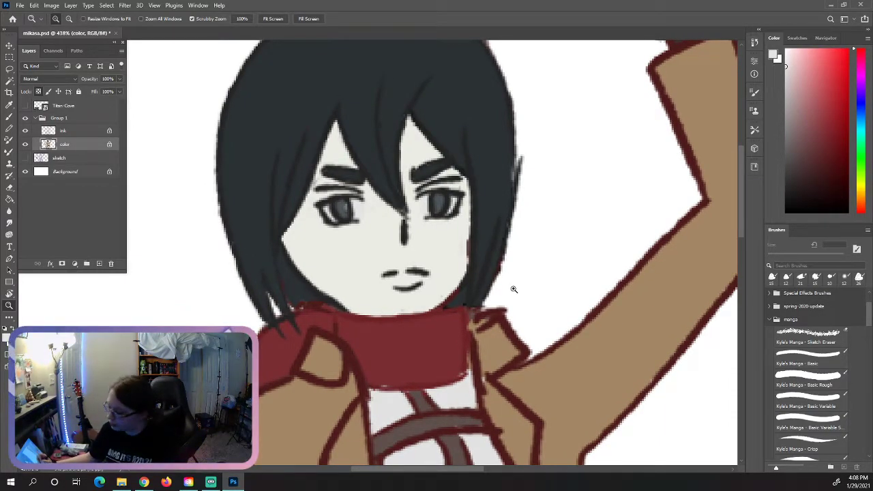
{"action": "key", "text": "i"}
{"action": "left_click", "coordinate": [503, 312]}
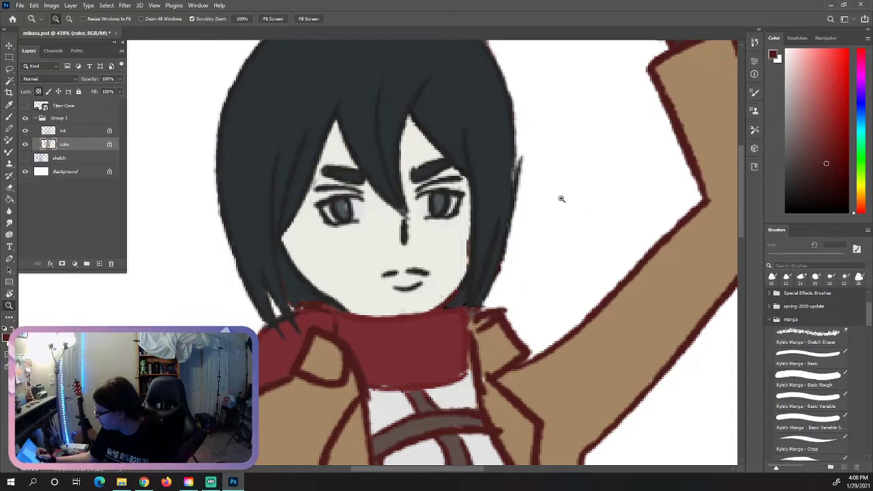
{"action": "left_click", "coordinate": [66, 131]}
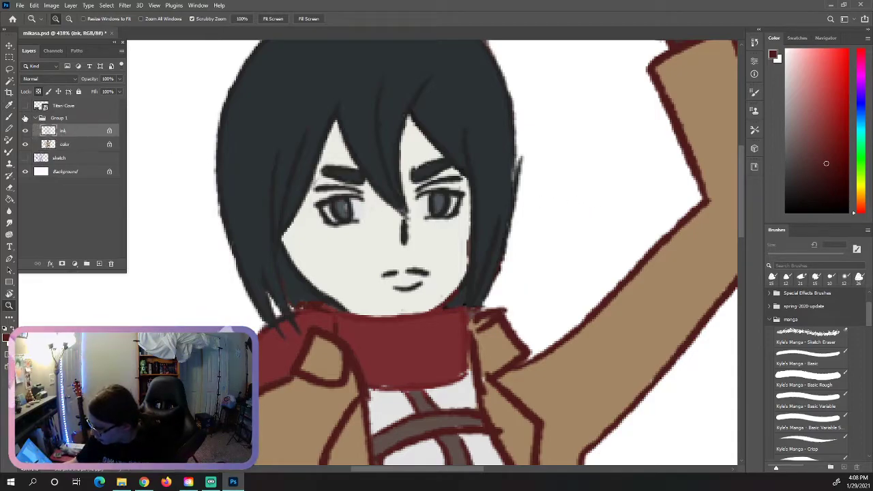
{"action": "key", "text": "b"}
Try dark red, dark grey and muted brownish-red shades on one eye's outline, undoing each attempt
{"action": "mouse_move", "coordinate": [448, 182]}
{"action": "left_mouse_down"}
{"action": "mouse_move", "coordinate": [462, 204]}
{"action": "mouse_move", "coordinate": [457, 195]}
{"action": "mouse_move", "coordinate": [444, 215]}
{"action": "mouse_move", "coordinate": [423, 201]}
{"action": "mouse_move", "coordinate": [437, 194]}
{"action": "left_mouse_up"}
{"action": "key", "text": "ctrl+z"}
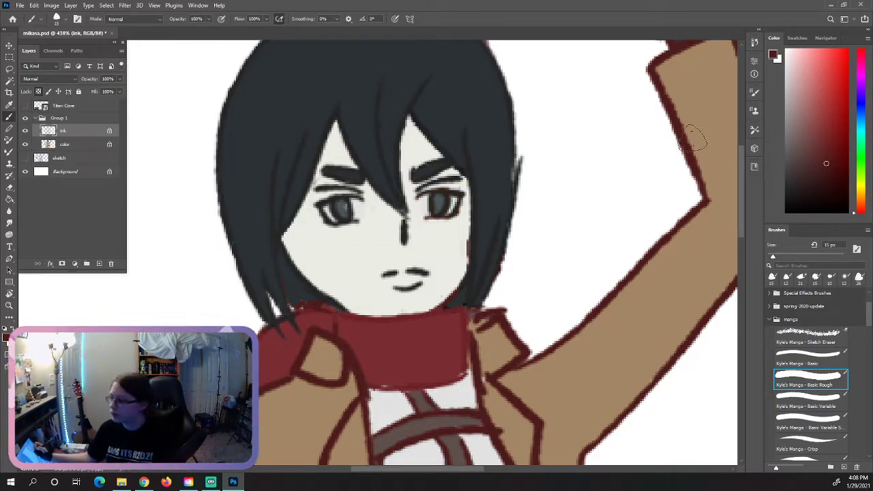
{"action": "left_click_drag", "start_coordinate": [827, 163], "coordinate": [786, 166]}
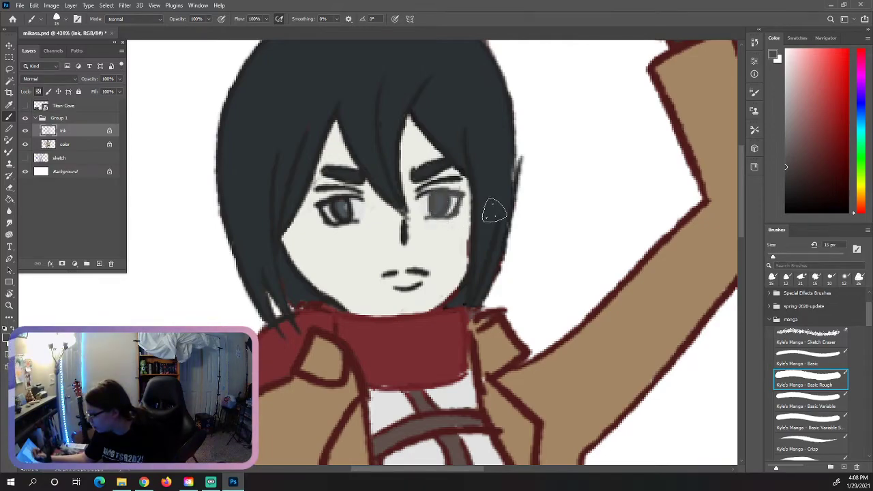
{"action": "key", "text": "ctrl+z"}
{"action": "left_click_drag", "start_coordinate": [811, 164], "coordinate": [810, 152]}
{"action": "left_click_drag", "start_coordinate": [461, 198], "coordinate": [435, 202]}
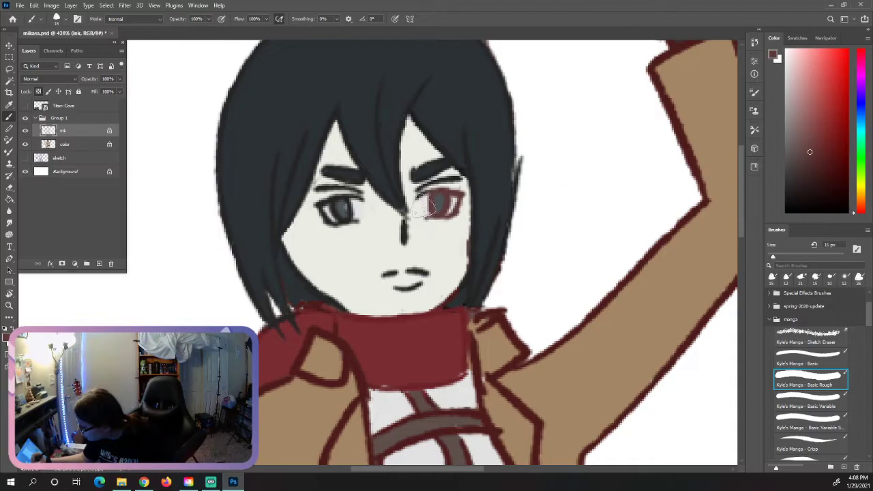
{"action": "left_click", "coordinate": [811, 173]}
{"action": "key", "text": "ctrl+z"}
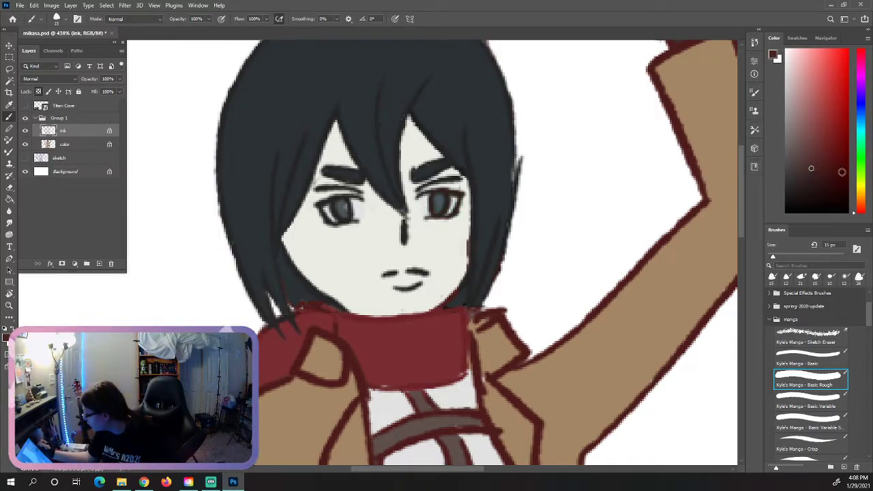
{"action": "left_click_drag", "start_coordinate": [468, 196], "coordinate": [422, 198]}
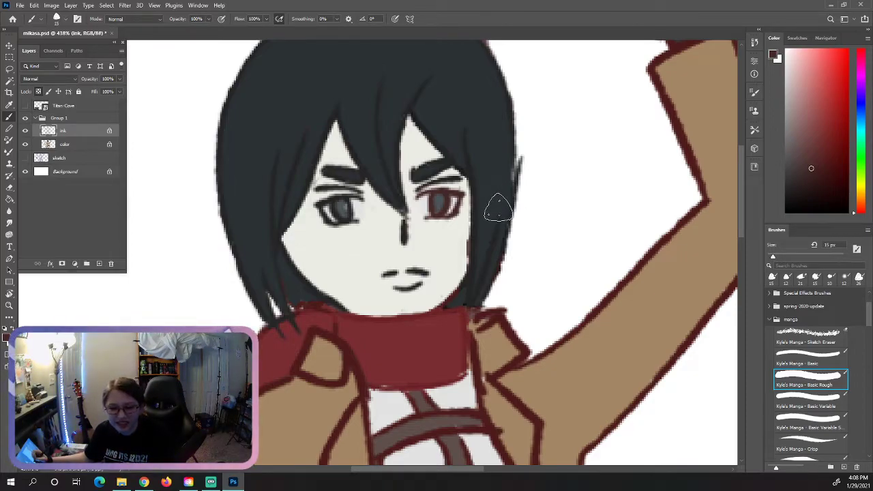
{"action": "key", "text": "ctrl+z"}
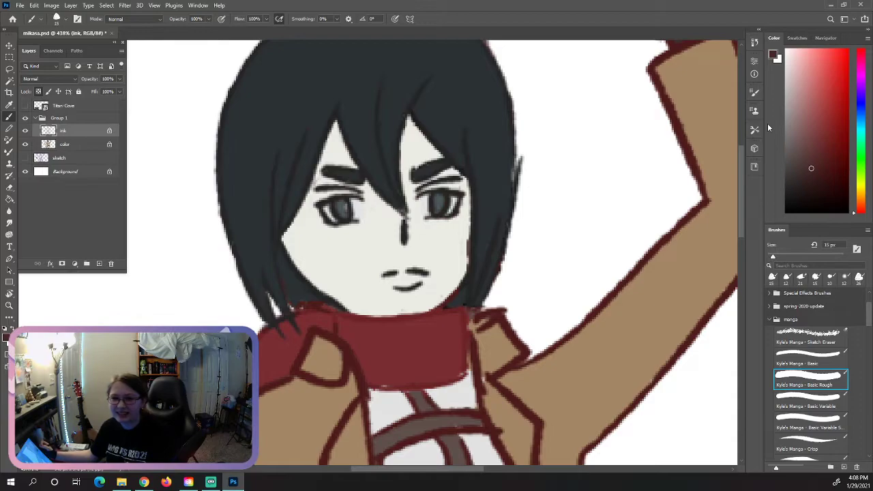
Choose a very dark maroon and recolour the outlines of both eyes on the ink layer
{"action": "left_click_drag", "start_coordinate": [825, 173], "coordinate": [819, 174]}
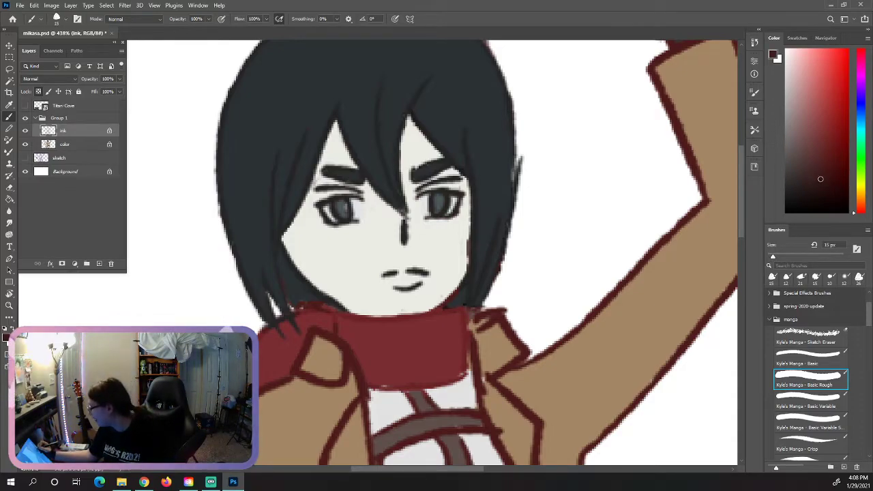
{"action": "left_click_drag", "start_coordinate": [454, 198], "coordinate": [426, 222]}
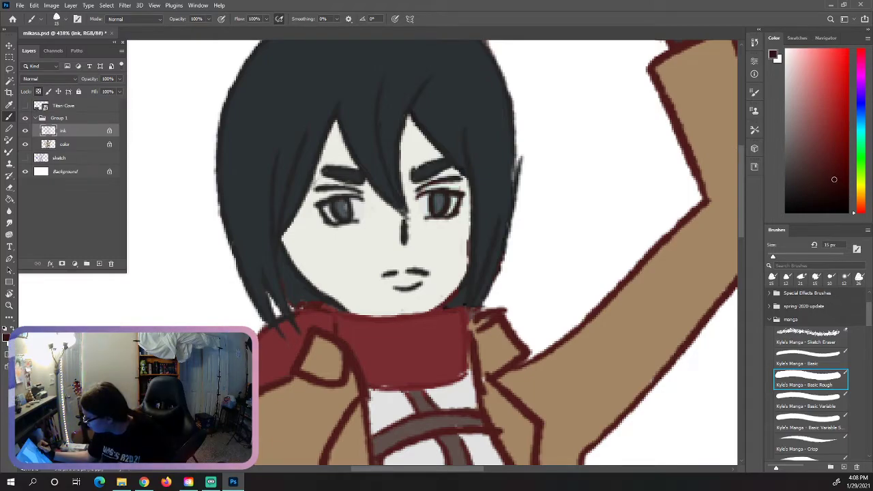
{"action": "left_click_drag", "start_coordinate": [466, 192], "coordinate": [424, 220]}
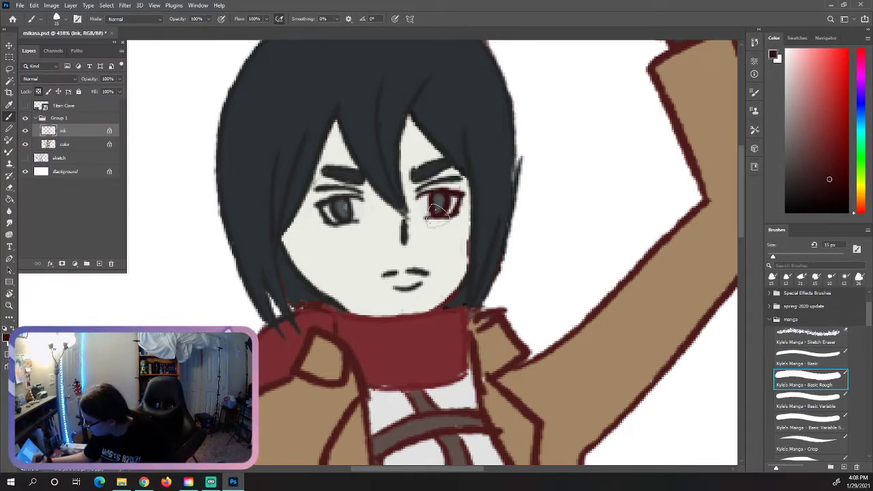
{"action": "mouse_move", "coordinate": [358, 202]}
{"action": "left_mouse_down"}
{"action": "mouse_move", "coordinate": [322, 213]}
{"action": "mouse_move", "coordinate": [354, 204]}
{"action": "left_mouse_up"}
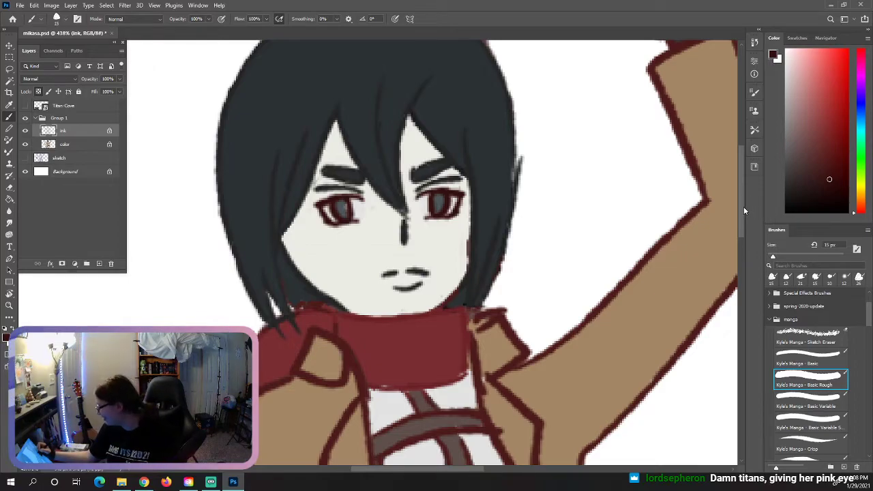
Add a new layer named "shadow" directly above the color layer
{"action": "scroll", "coordinate": [745, 219], "scroll_direction": "down", "scroll_amount": 2}
{"action": "scroll", "coordinate": [745, 218], "scroll_direction": "up", "scroll_amount": 3}
{"action": "scroll", "coordinate": [746, 218], "scroll_direction": "down", "scroll_amount": 1}
{"action": "scroll", "coordinate": [464, 256], "scroll_direction": "down", "scroll_amount": 1}
{"action": "key", "text": "z"}
{"action": "left_click_drag", "start_coordinate": [565, 279], "coordinate": [529, 274]}
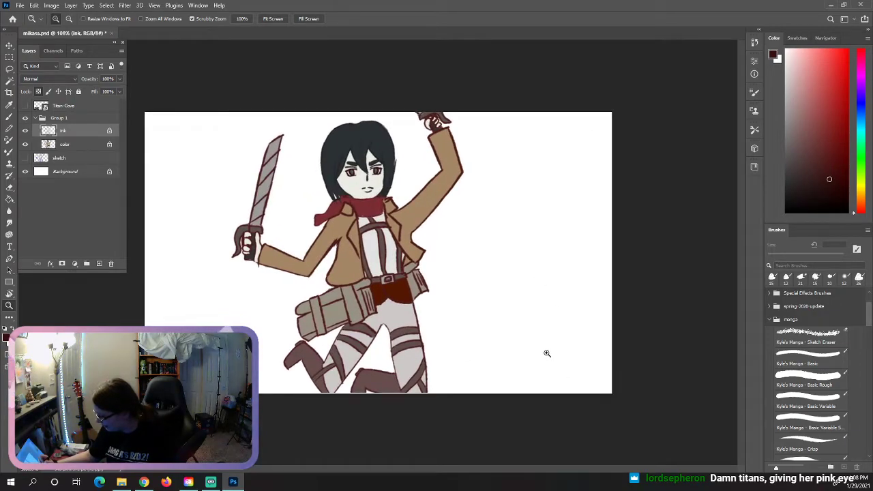
{"action": "key", "text": "alt+bracketleft"}
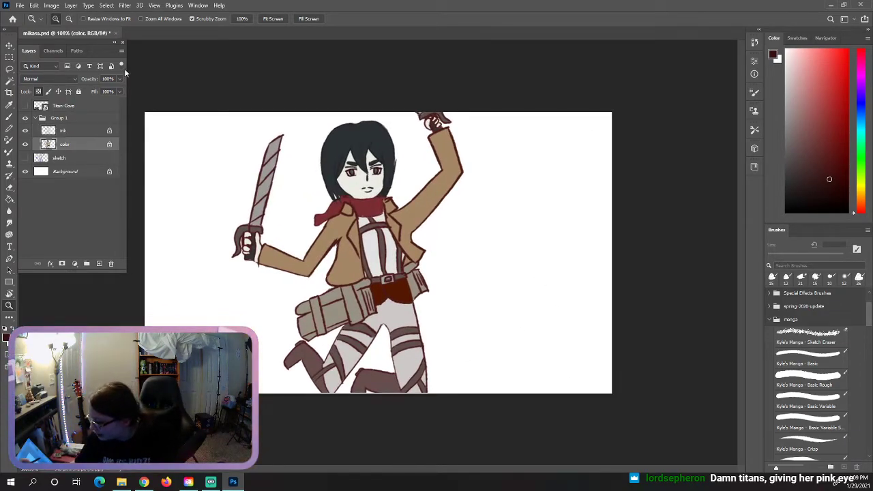
{"action": "left_click", "coordinate": [122, 53]}
{"action": "left_click", "coordinate": [196, 53]}
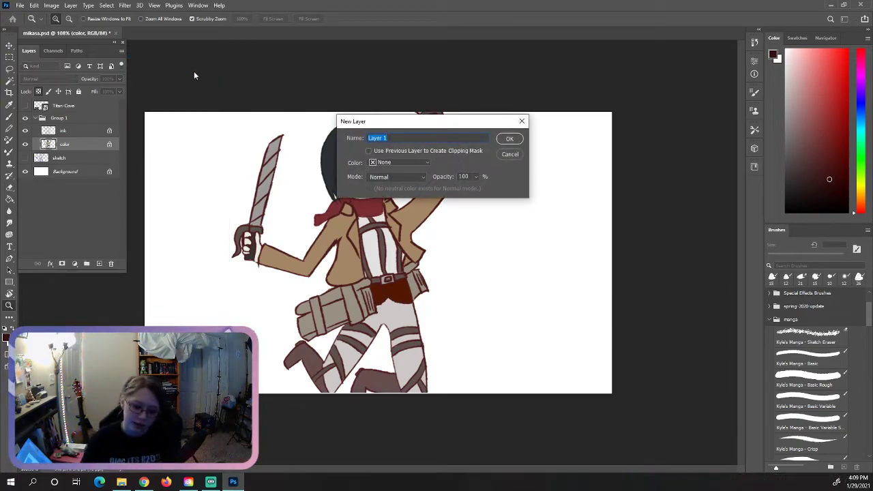
{"action": "type", "text": "shaw"}
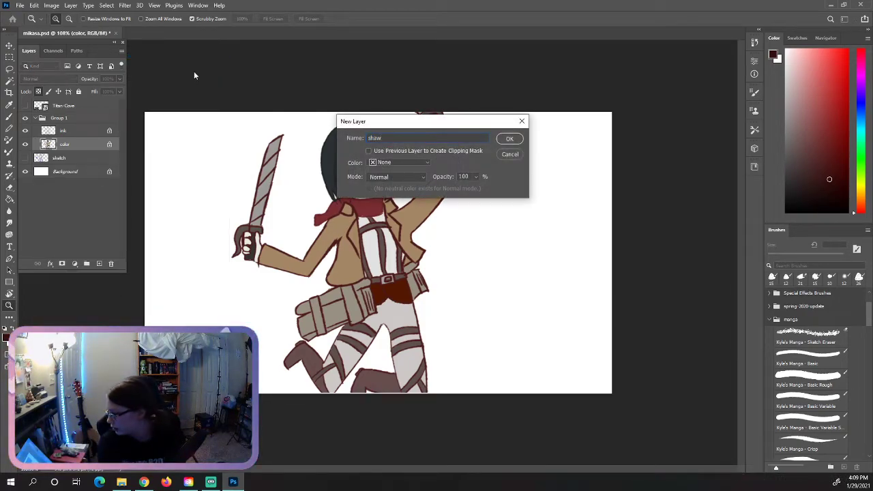
{"action": "type", "text": "ow"}
{"action": "key", "text": "Return"}
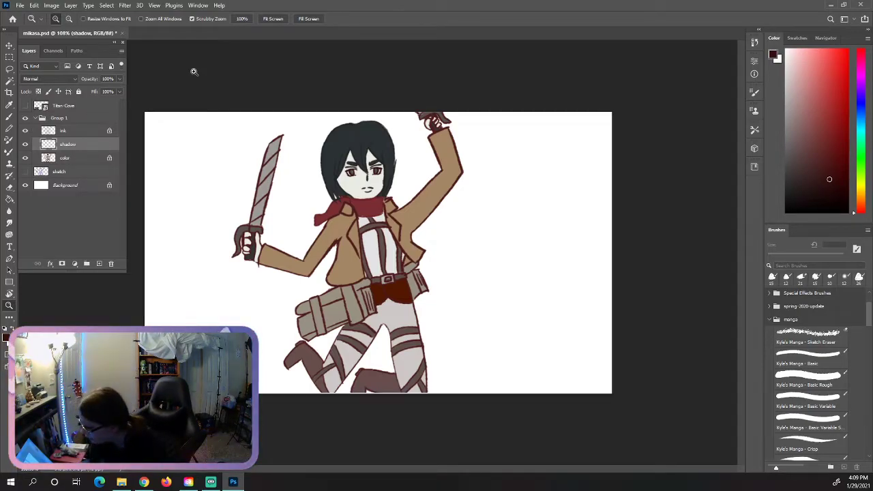
Sample the reddish brown of the cloth below the belt and recolour its outlines in a darker brown on the ink layer
{"action": "left_click_drag", "start_coordinate": [418, 239], "coordinate": [455, 226]}
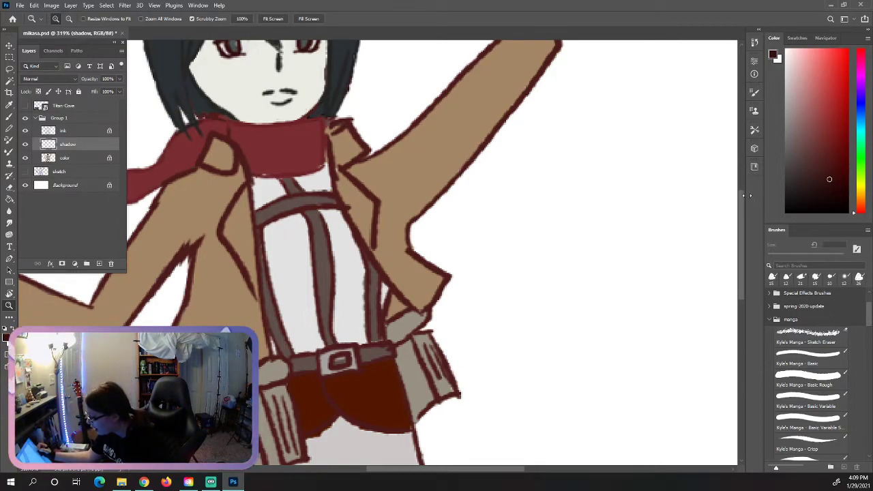
{"action": "left_click_drag", "start_coordinate": [741, 208], "coordinate": [743, 225]}
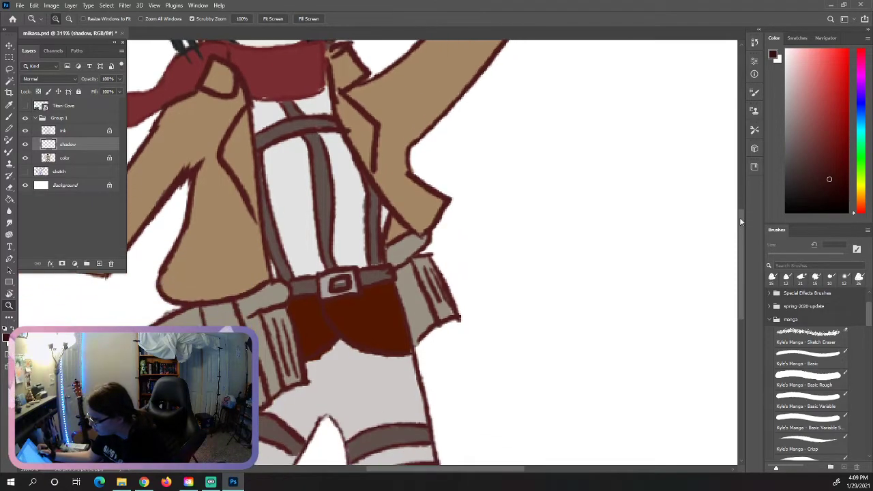
{"action": "left_click", "coordinate": [82, 130]}
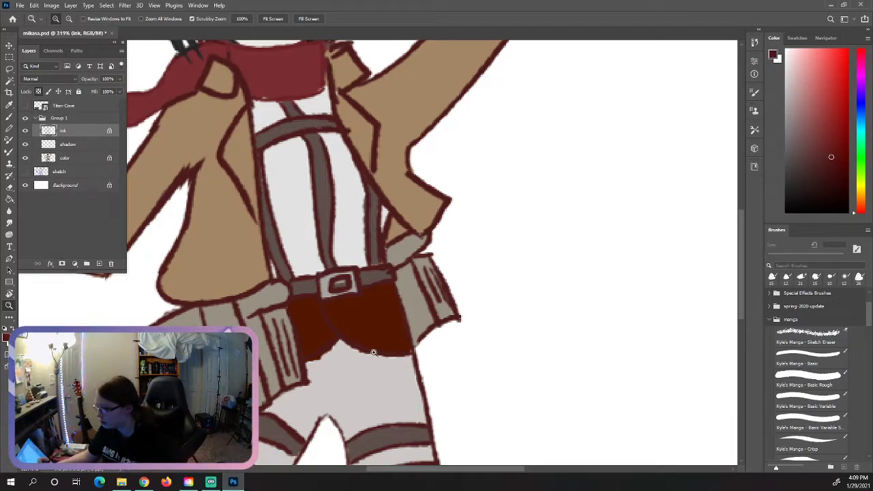
{"action": "key", "text": "i"}
{"action": "left_click", "coordinate": [351, 305]}
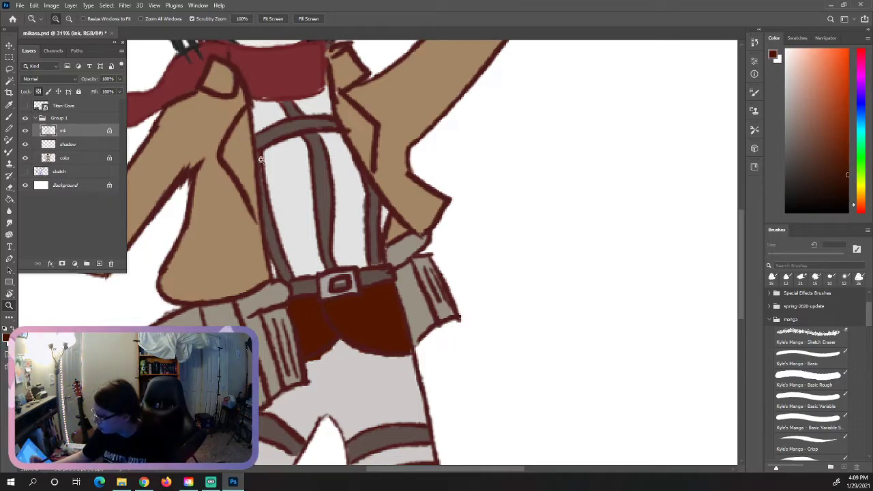
{"action": "key", "text": "b"}
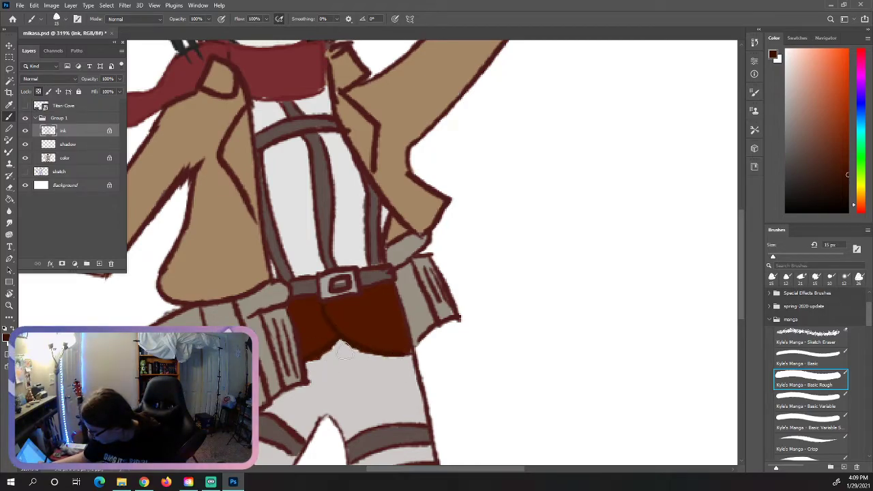
{"action": "left_click", "coordinate": [413, 304], "text": "alt"}
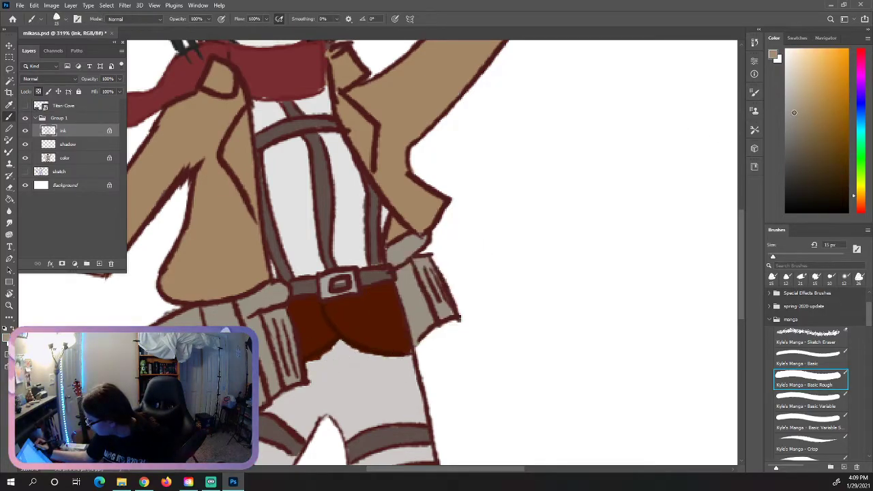
{"action": "mouse_move", "coordinate": [419, 280]}
{"action": "left_mouse_down"}
{"action": "mouse_move", "coordinate": [433, 316]}
{"action": "mouse_move", "coordinate": [412, 262]}
{"action": "mouse_move", "coordinate": [439, 324]}
{"action": "mouse_move", "coordinate": [422, 282]}
{"action": "mouse_move", "coordinate": [459, 324]}
{"action": "mouse_move", "coordinate": [440, 289]}
{"action": "mouse_move", "coordinate": [422, 323]}
{"action": "mouse_move", "coordinate": [439, 311]}
{"action": "mouse_move", "coordinate": [411, 326]}
{"action": "mouse_move", "coordinate": [419, 334]}
{"action": "mouse_move", "coordinate": [449, 303]}
{"action": "mouse_move", "coordinate": [419, 272]}
{"action": "left_mouse_up"}
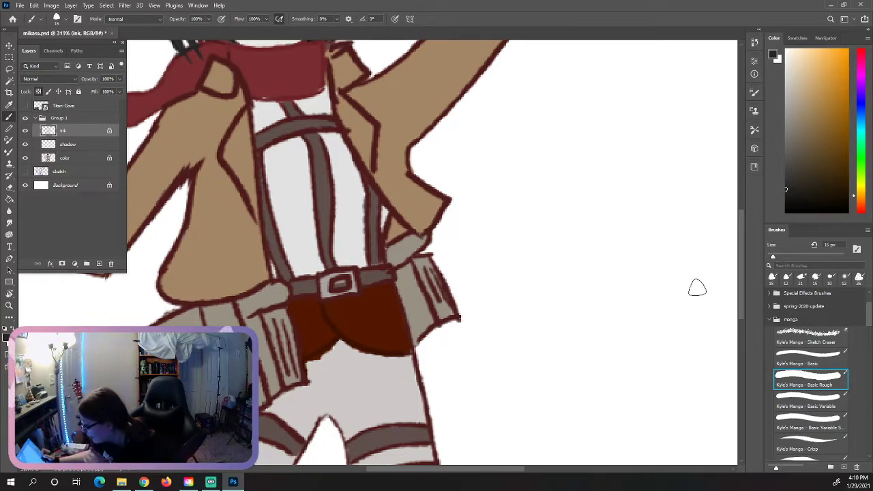
On the shadow layer, paint a darker shade of the trousers' grey along the edges below the brown hip cloth and pouch
{"action": "left_click", "coordinate": [111, 144]}
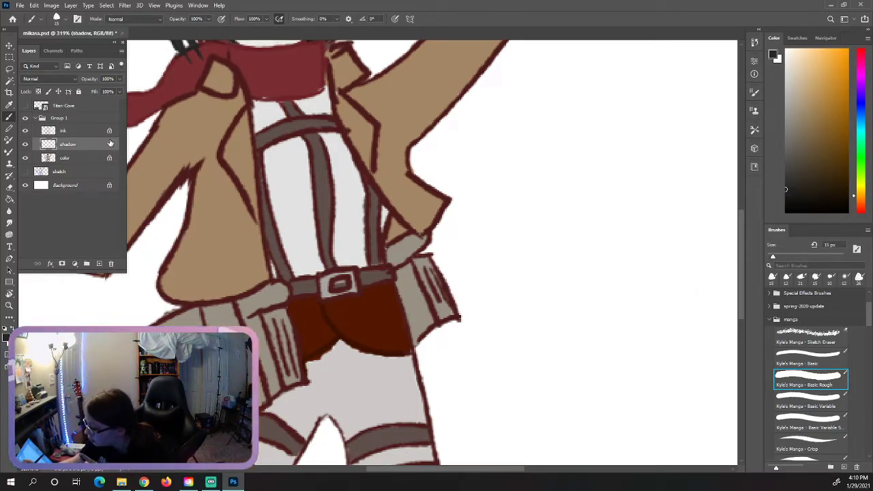
{"action": "mouse_move", "coordinate": [743, 239]}
{"action": "left_mouse_down"}
{"action": "mouse_move", "coordinate": [739, 283]}
{"action": "mouse_move", "coordinate": [742, 246]}
{"action": "left_mouse_up"}
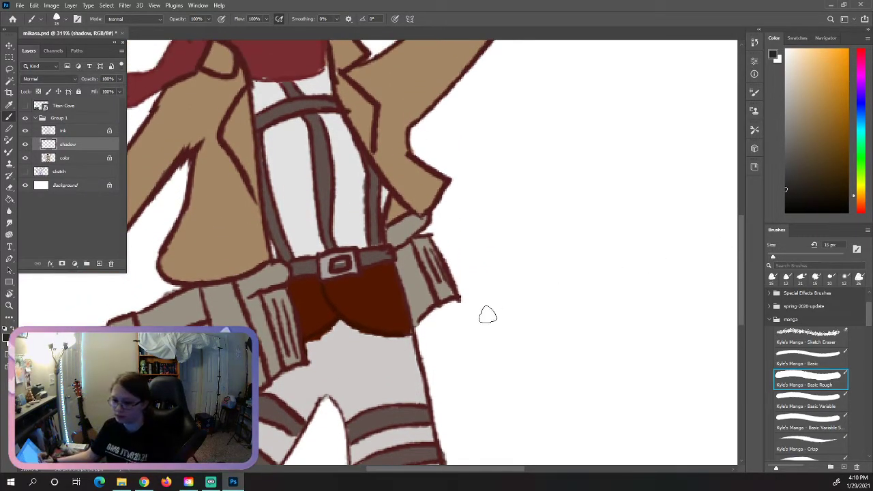
{"action": "left_click", "coordinate": [372, 351], "text": "alt"}
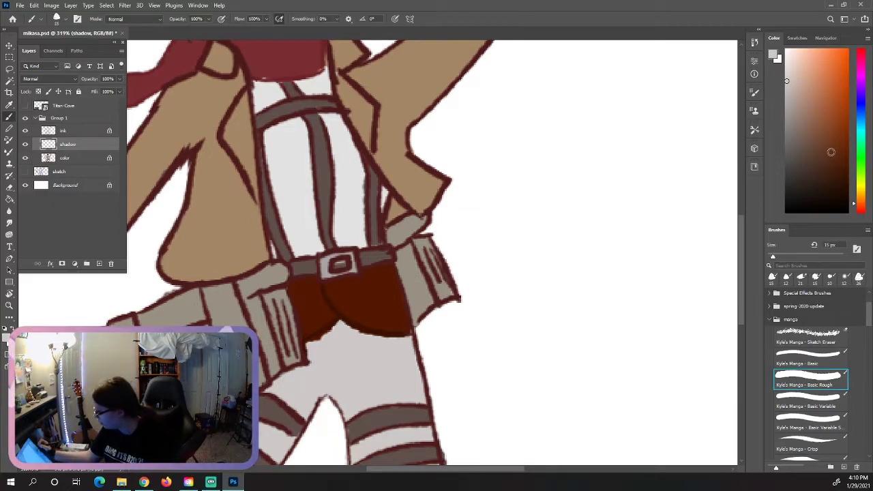
{"action": "left_click", "coordinate": [784, 88]}
{"action": "left_click_drag", "start_coordinate": [784, 97], "coordinate": [784, 99]}
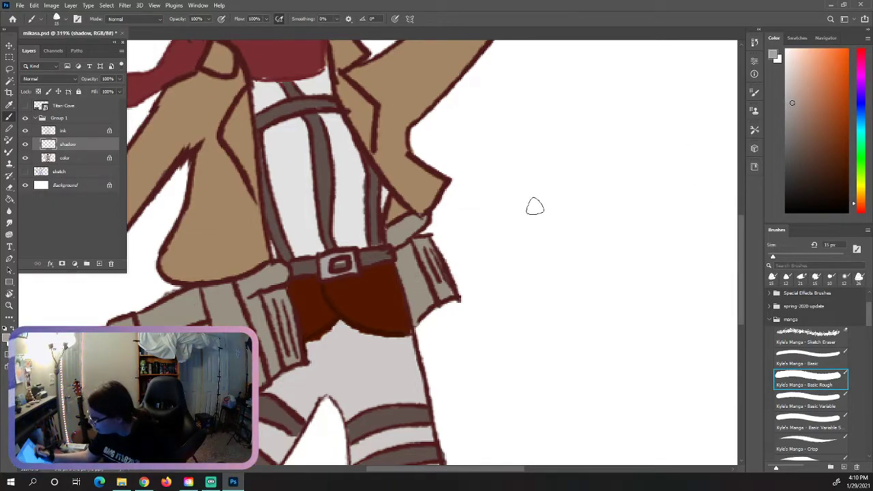
{"action": "mouse_move", "coordinate": [360, 339]}
{"action": "left_mouse_down"}
{"action": "mouse_move", "coordinate": [342, 330]}
{"action": "mouse_move", "coordinate": [363, 341]}
{"action": "mouse_move", "coordinate": [341, 324]}
{"action": "mouse_move", "coordinate": [386, 345]}
{"action": "mouse_move", "coordinate": [365, 341]}
{"action": "mouse_move", "coordinate": [403, 346]}
{"action": "mouse_move", "coordinate": [377, 342]}
{"action": "left_mouse_up"}
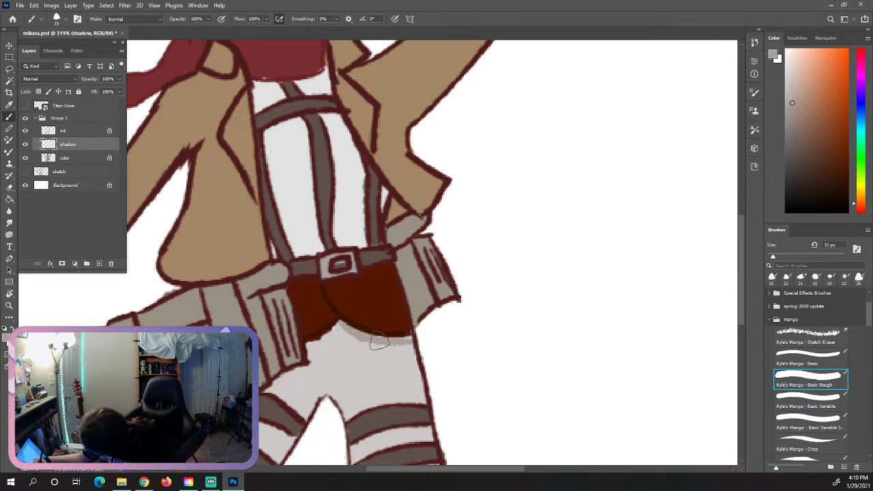
{"action": "mouse_move", "coordinate": [336, 318]}
{"action": "left_mouse_down"}
{"action": "mouse_move", "coordinate": [338, 330]}
{"action": "mouse_move", "coordinate": [312, 347]}
{"action": "mouse_move", "coordinate": [315, 358]}
{"action": "mouse_move", "coordinate": [285, 382]}
{"action": "left_mouse_up"}
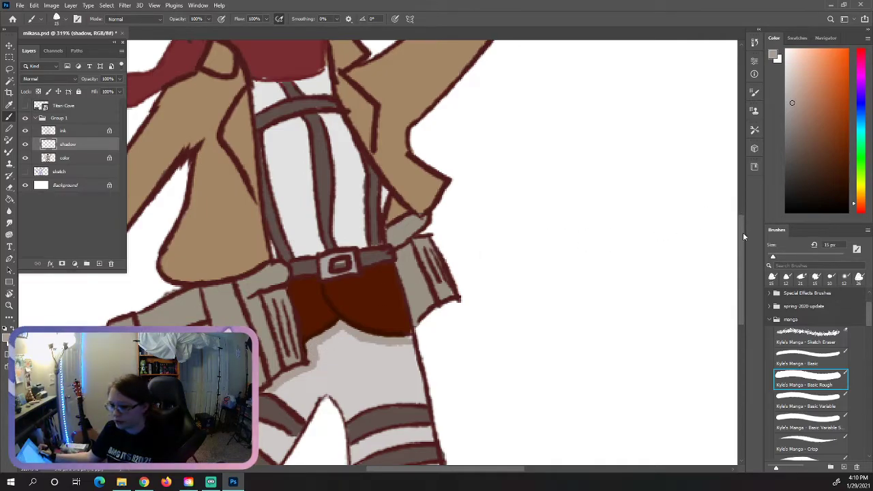
Paint the same grey shadow down the edges of both trouser legs and at the lower end of the front leg
{"action": "left_click_drag", "start_coordinate": [741, 240], "coordinate": [741, 277]}
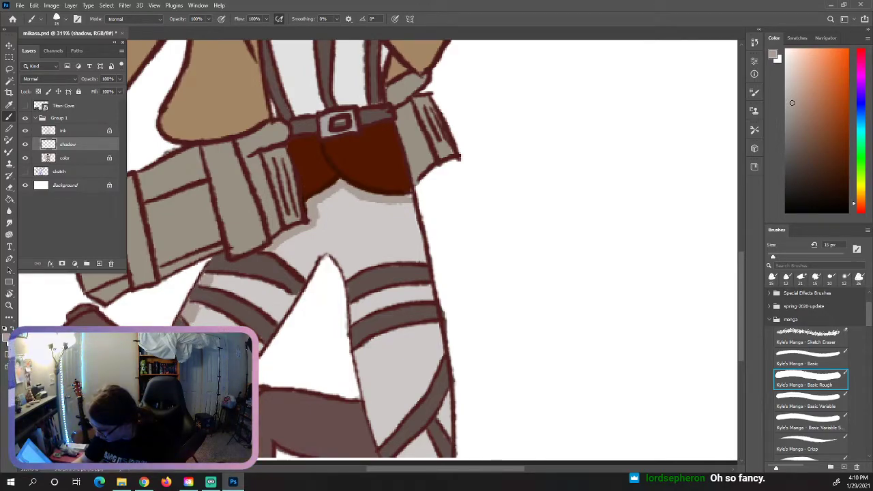
{"action": "scroll", "coordinate": [748, 252], "scroll_direction": "down", "scroll_amount": 3}
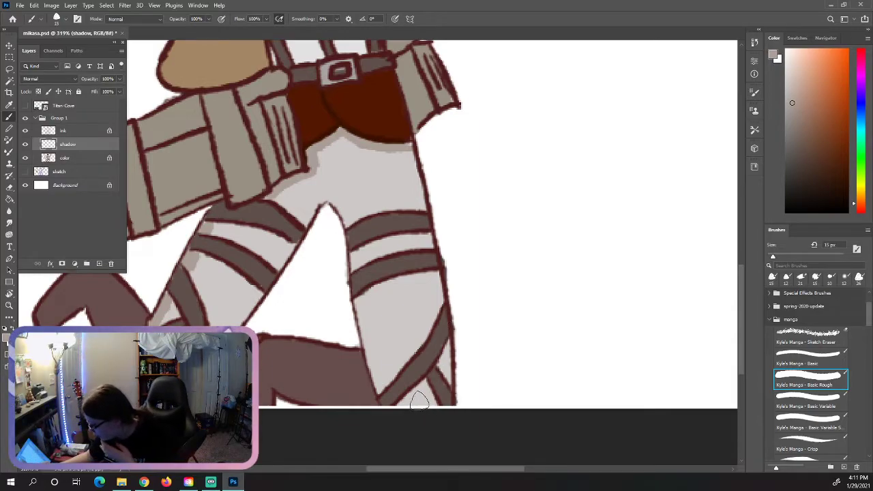
{"action": "left_click_drag", "start_coordinate": [399, 413], "coordinate": [437, 413]}
{"action": "left_click_drag", "start_coordinate": [356, 310], "coordinate": [377, 385]}
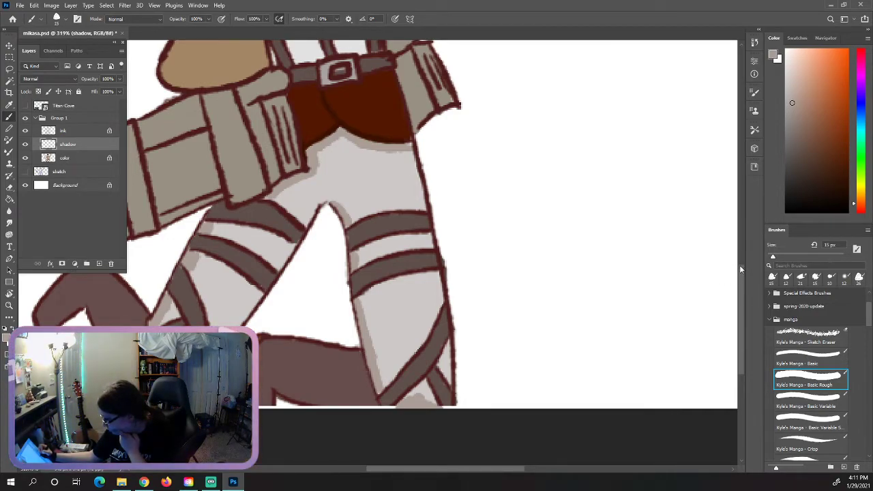
On the shadow layer, paint the grey trouser shadow below the dark thigh straps and touch up the front leg's lower end
{"action": "scroll", "coordinate": [740, 265], "scroll_direction": "up", "scroll_amount": 1}
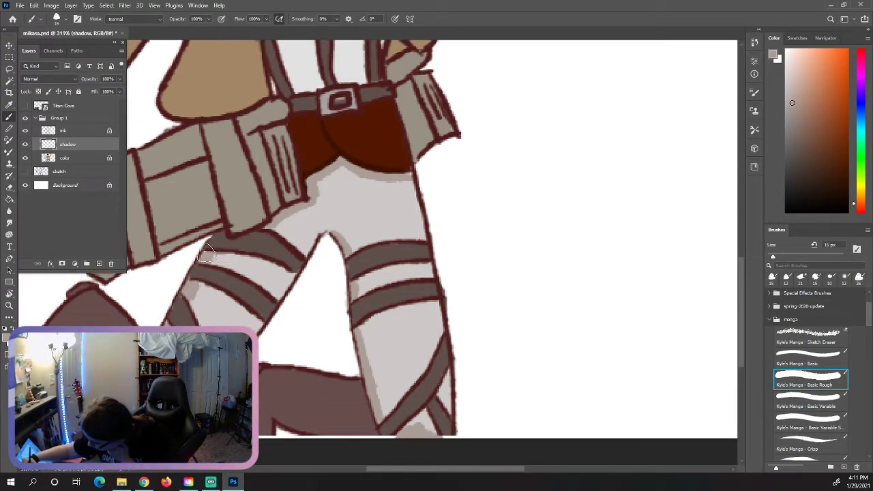
{"action": "mouse_move", "coordinate": [222, 254]}
{"action": "left_mouse_down"}
{"action": "mouse_move", "coordinate": [280, 270]}
{"action": "mouse_move", "coordinate": [249, 252]}
{"action": "left_mouse_up"}
{"action": "left_click_drag", "start_coordinate": [203, 284], "coordinate": [217, 292]}
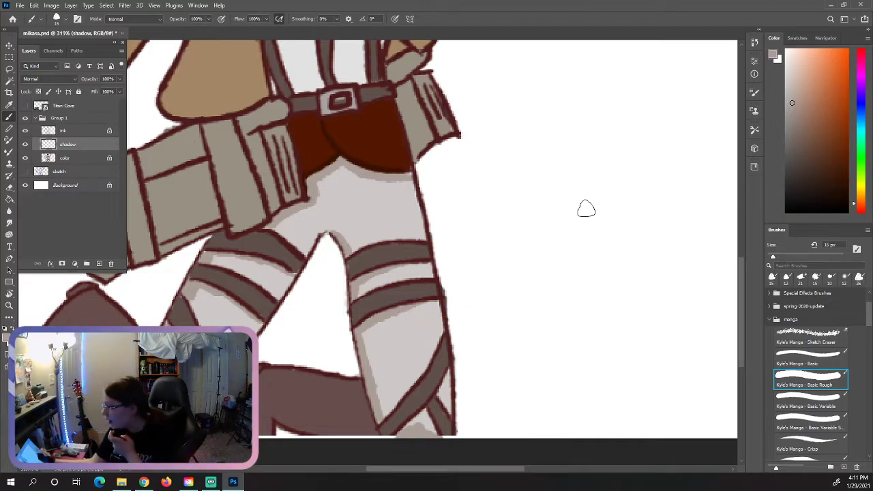
{"action": "left_click_drag", "start_coordinate": [743, 269], "coordinate": [741, 284]}
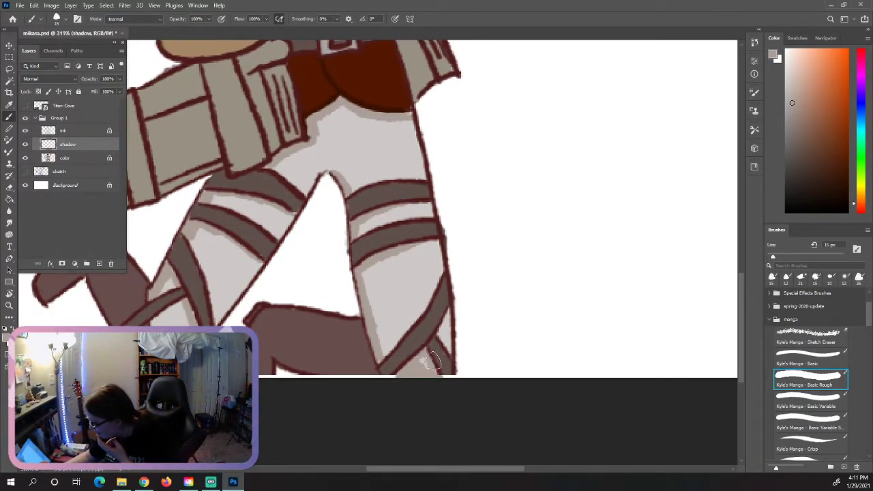
Try a more yellow dark brown shadow along the hip cloth's edge beside the pouch, and undo it
{"action": "scroll", "coordinate": [743, 273], "scroll_direction": "up", "scroll_amount": 3}
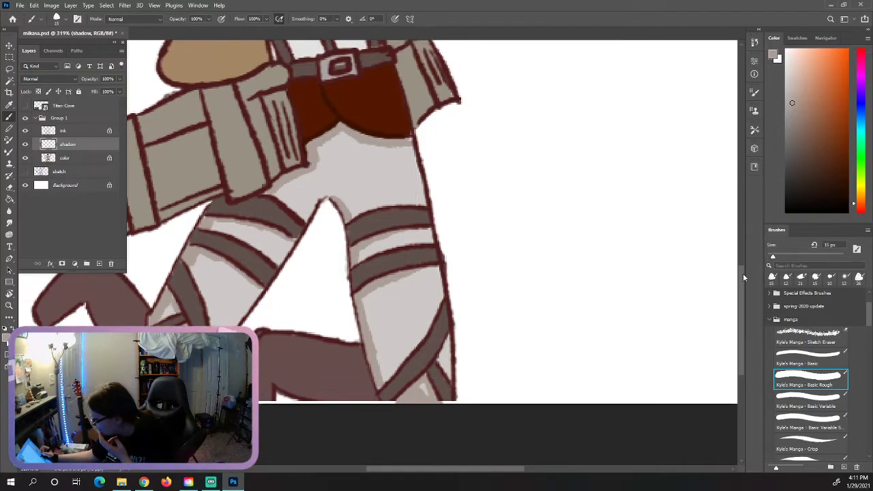
{"action": "scroll", "coordinate": [742, 266], "scroll_direction": "up", "scroll_amount": 2}
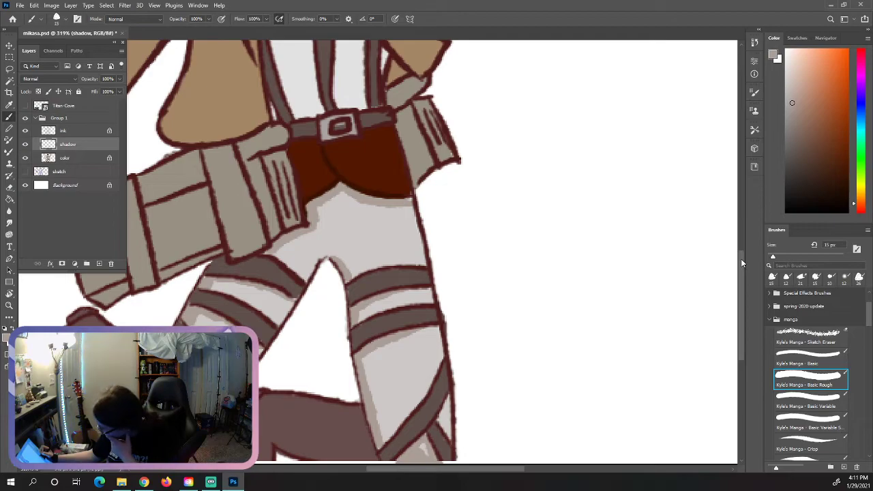
{"action": "left_click_drag", "start_coordinate": [741, 258], "coordinate": [738, 222]}
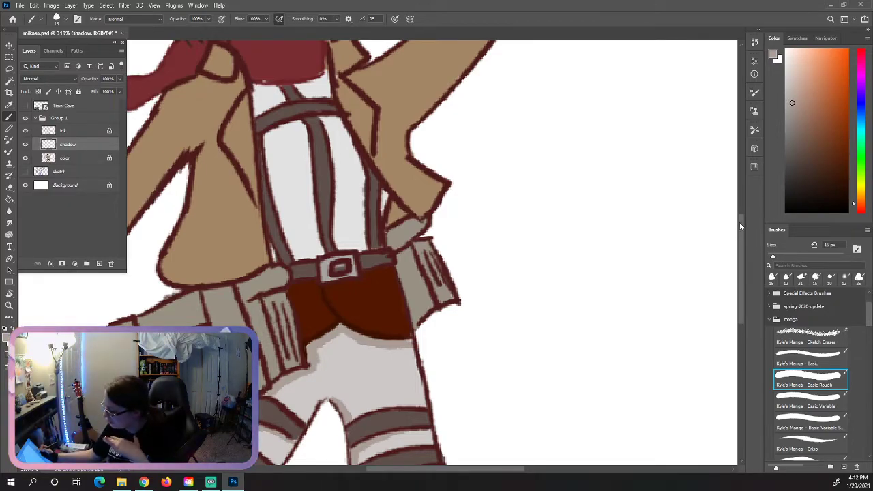
{"action": "mouse_move", "coordinate": [741, 218]}
{"action": "left_mouse_down"}
{"action": "mouse_move", "coordinate": [742, 259]}
{"action": "mouse_move", "coordinate": [741, 243]}
{"action": "left_mouse_up"}
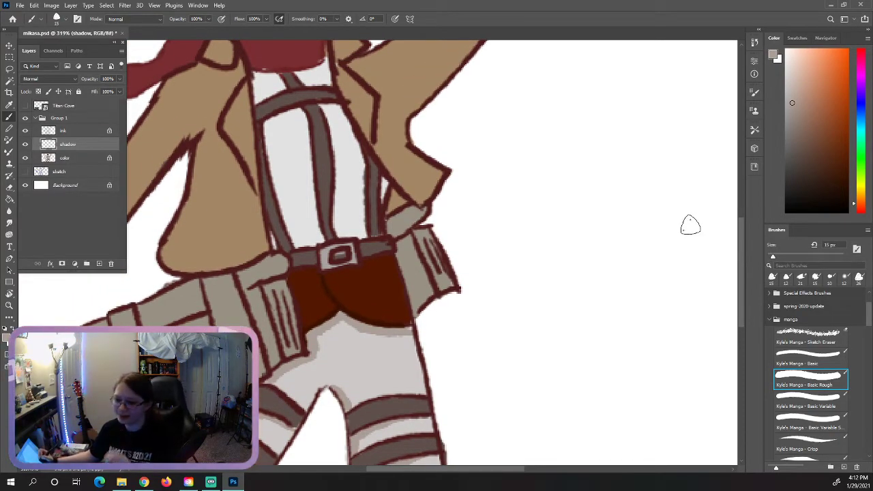
{"action": "left_click", "coordinate": [384, 276], "text": "alt"}
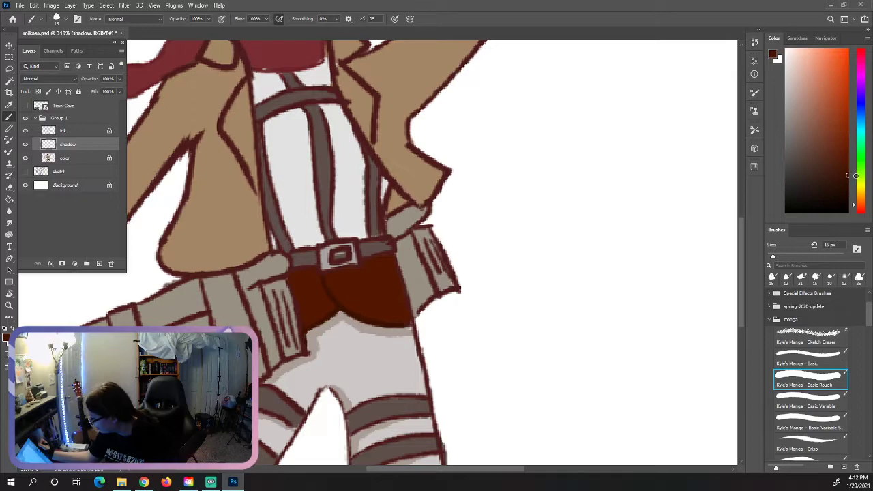
{"action": "left_click_drag", "start_coordinate": [864, 207], "coordinate": [865, 198]}
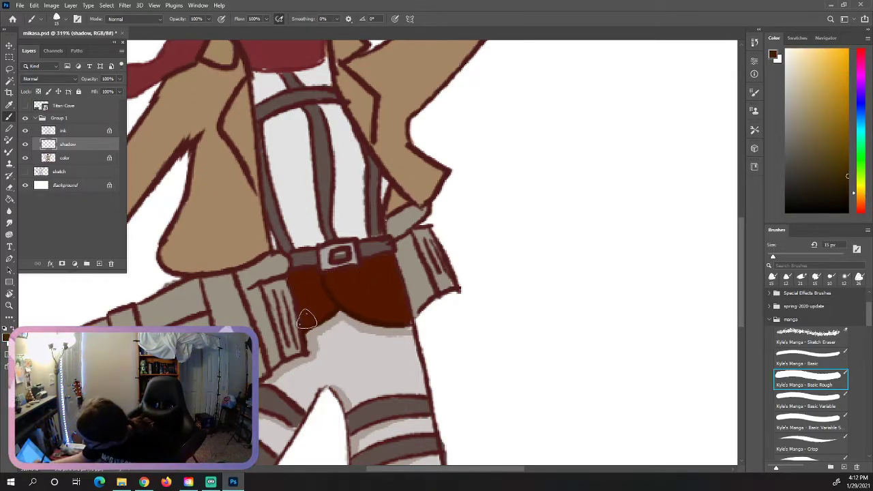
{"action": "left_click_drag", "start_coordinate": [305, 319], "coordinate": [298, 290]}
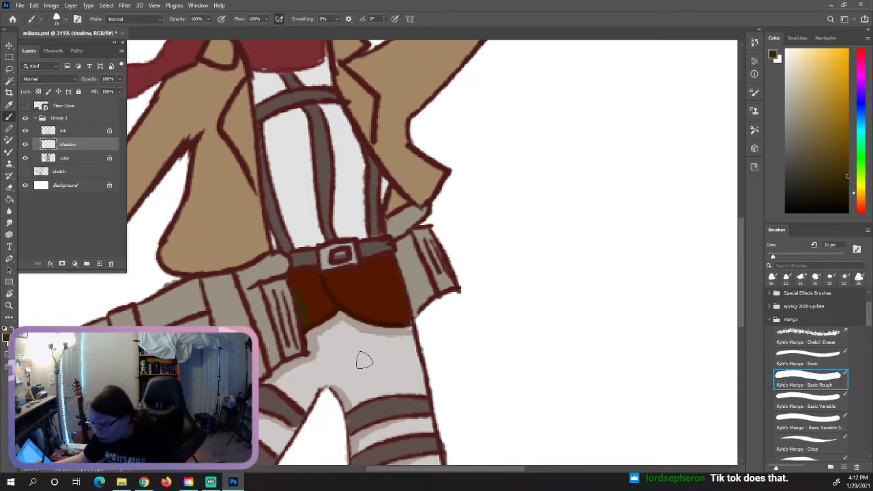
{"action": "key", "text": "ctrl+z"}
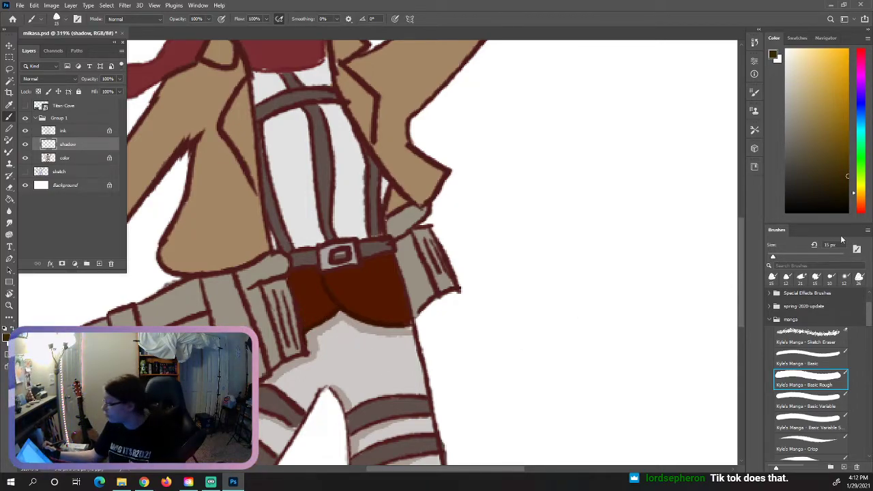
Try a slightly darker brown, resampled from the hip cloth, as the shadow along its edge beside the pouch
{"action": "left_click_drag", "start_coordinate": [862, 199], "coordinate": [862, 203]}
{"action": "left_click_drag", "start_coordinate": [843, 172], "coordinate": [837, 164]}
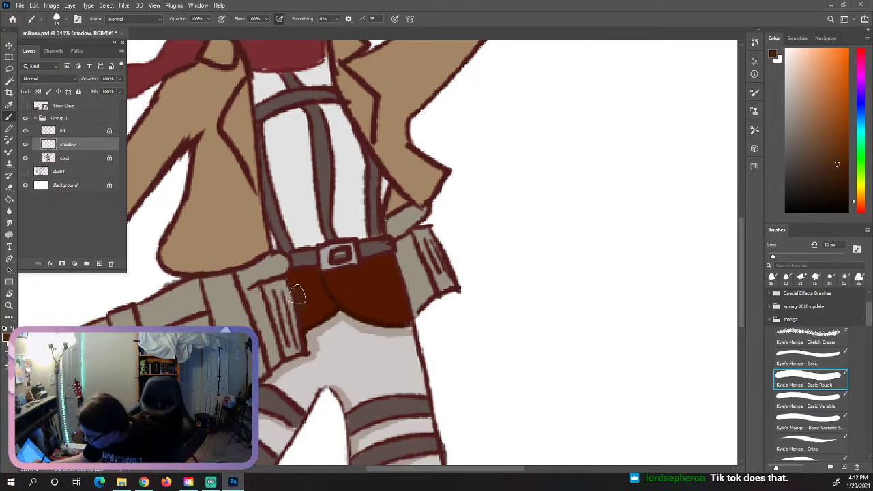
{"action": "left_click", "coordinate": [378, 280], "text": "alt"}
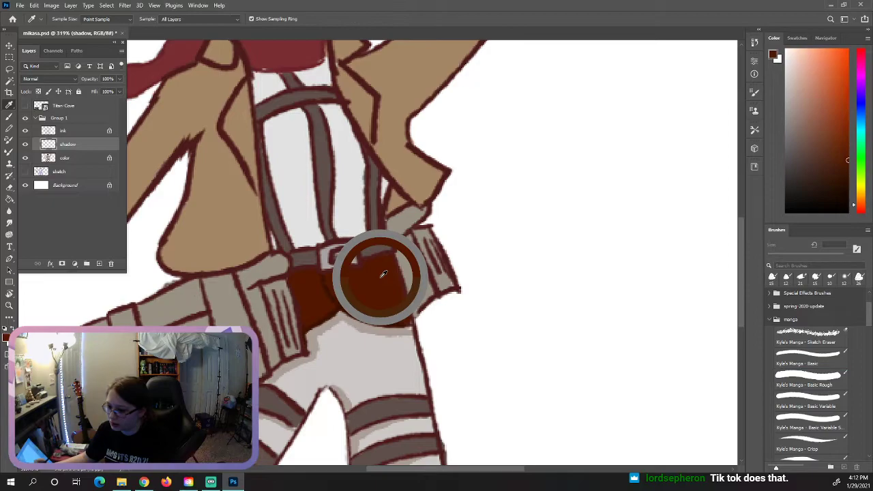
{"action": "left_click", "coordinate": [847, 170]}
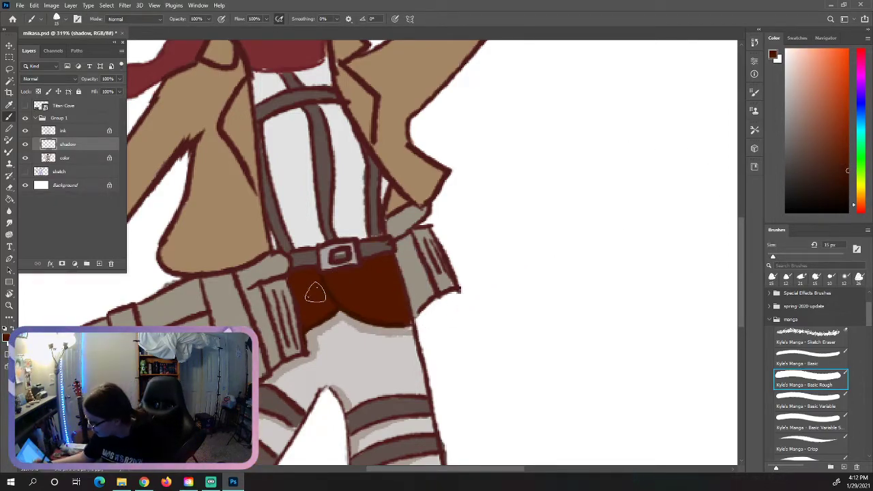
{"action": "left_click_drag", "start_coordinate": [297, 288], "coordinate": [307, 324]}
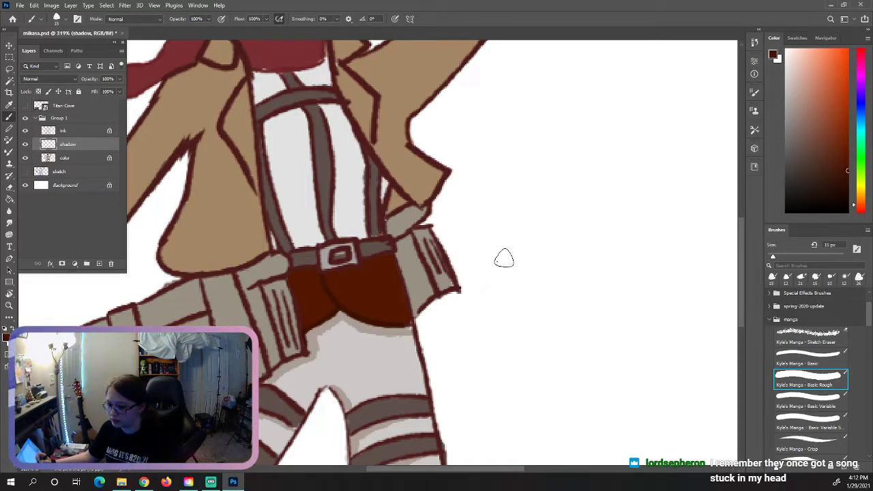
Sample the hip cloth's reddish brown, darken it strongly and paint the shadow along the pouch edge and below the belt
{"action": "left_click", "coordinate": [375, 282], "text": "alt"}
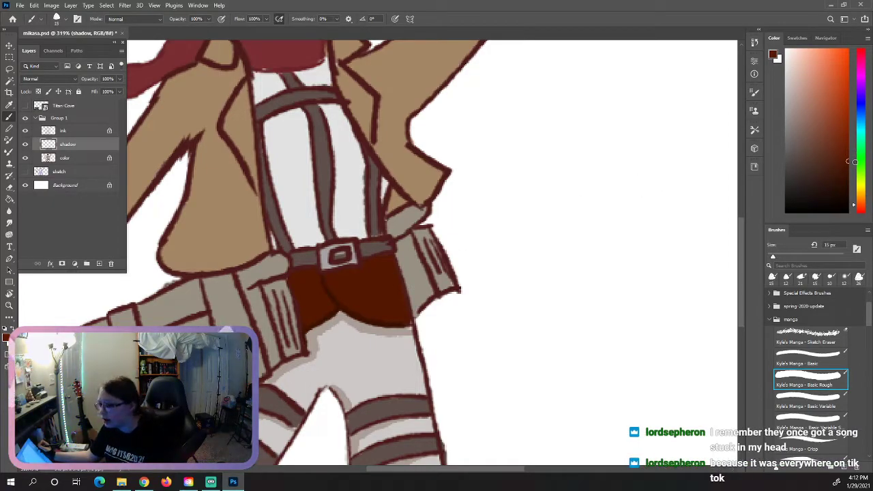
{"action": "left_click", "coordinate": [848, 177]}
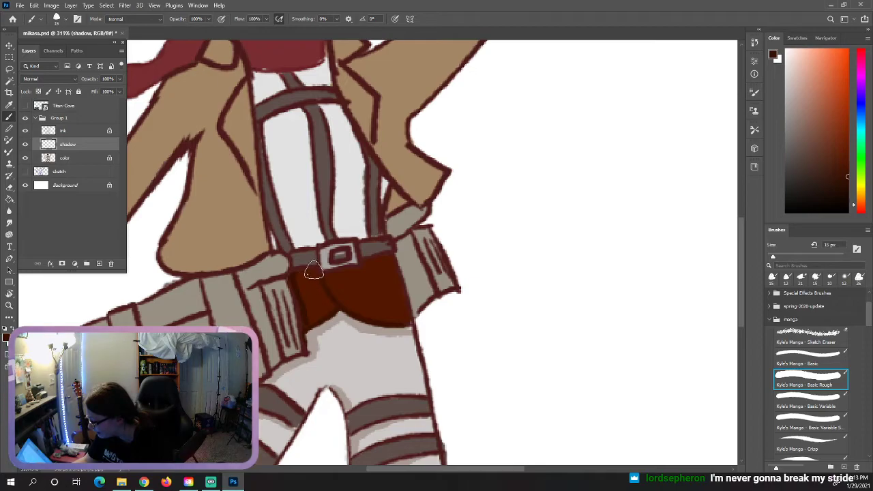
{"action": "left_click_drag", "start_coordinate": [302, 274], "coordinate": [306, 322]}
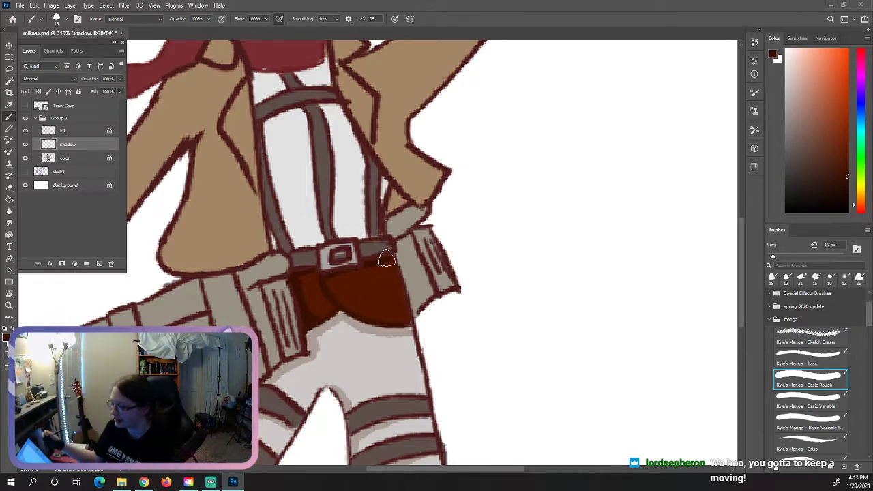
Sample the pouches' grey-beige, darken it and paint shadows along the upper and inner edges of the pouches on both hips
{"action": "mouse_move", "coordinate": [744, 281]}
{"action": "left_mouse_down"}
{"action": "mouse_move", "coordinate": [748, 299]}
{"action": "mouse_move", "coordinate": [749, 292]}
{"action": "left_mouse_up"}
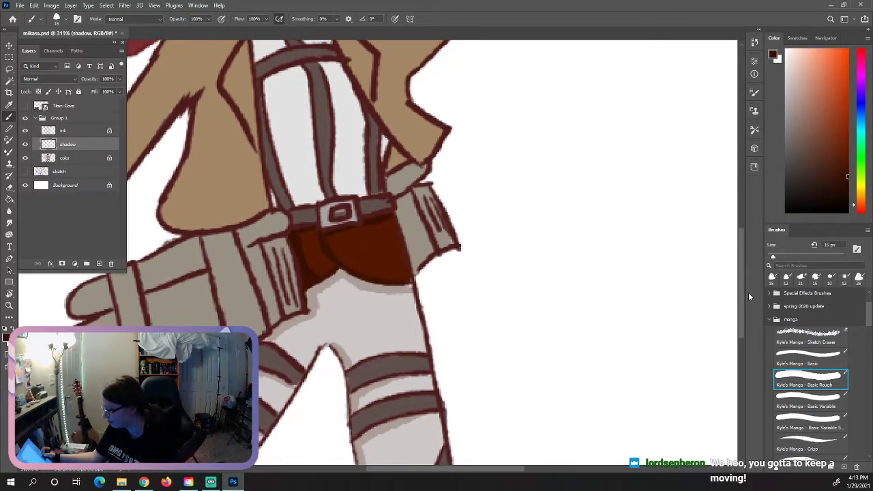
{"action": "left_click", "coordinate": [219, 303], "text": "alt"}
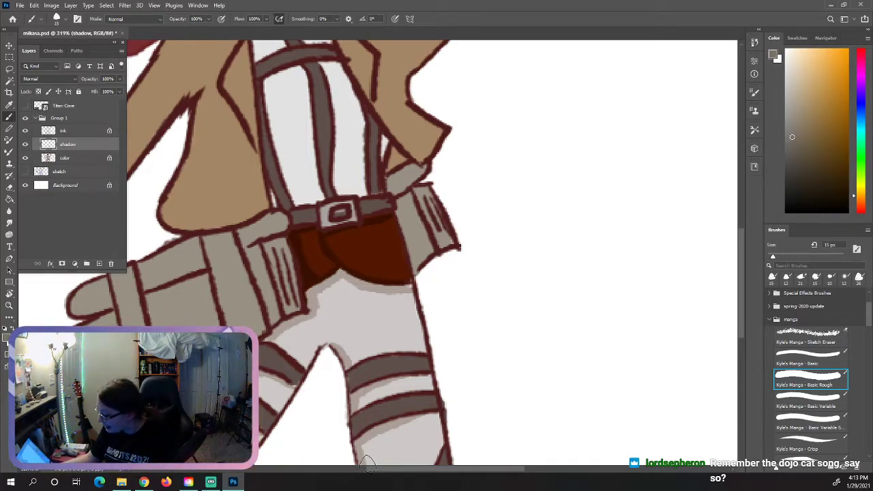
{"action": "left_click_drag", "start_coordinate": [376, 470], "coordinate": [337, 468]}
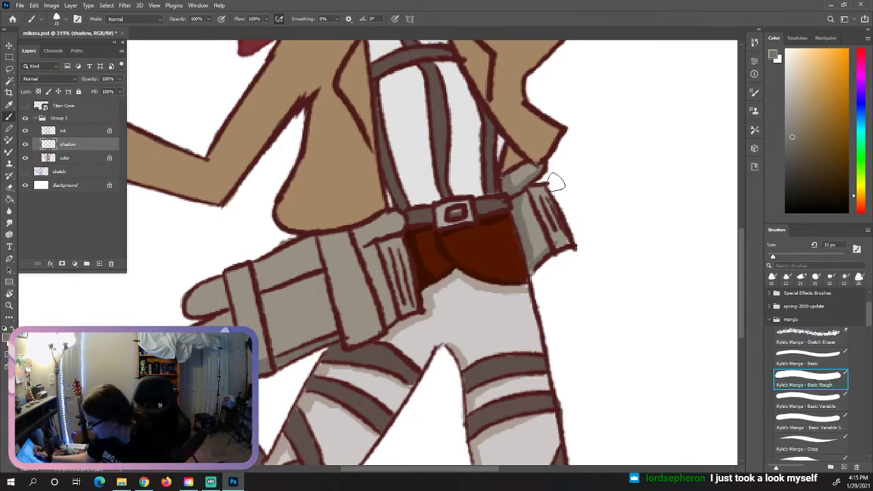
{"action": "left_click_drag", "start_coordinate": [261, 287], "coordinate": [315, 266]}
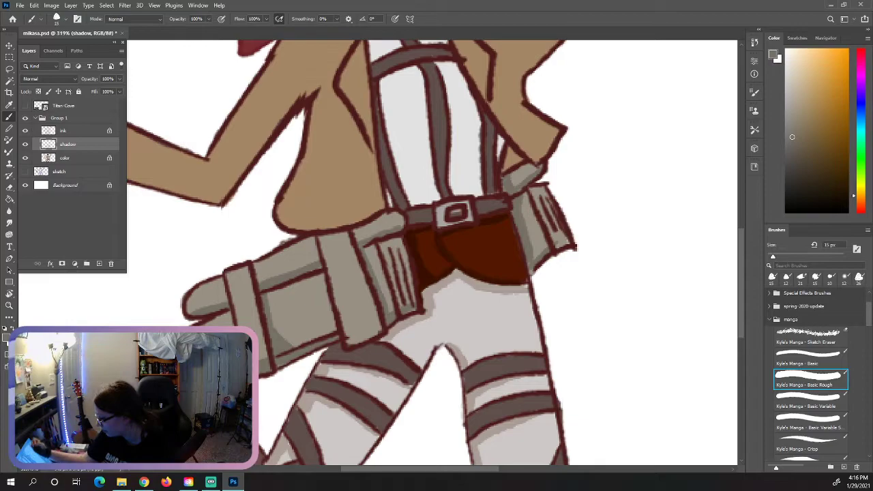
Sample the harness strap colour, make it darker and slightly more orange, and shade the belt and chest straps
{"action": "left_click_drag", "start_coordinate": [742, 243], "coordinate": [742, 223]}
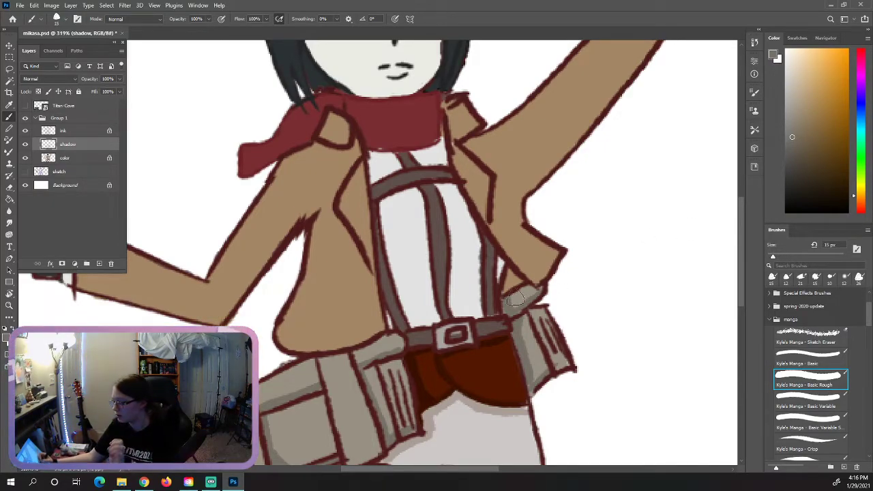
{"action": "left_click", "coordinate": [439, 242], "text": "alt"}
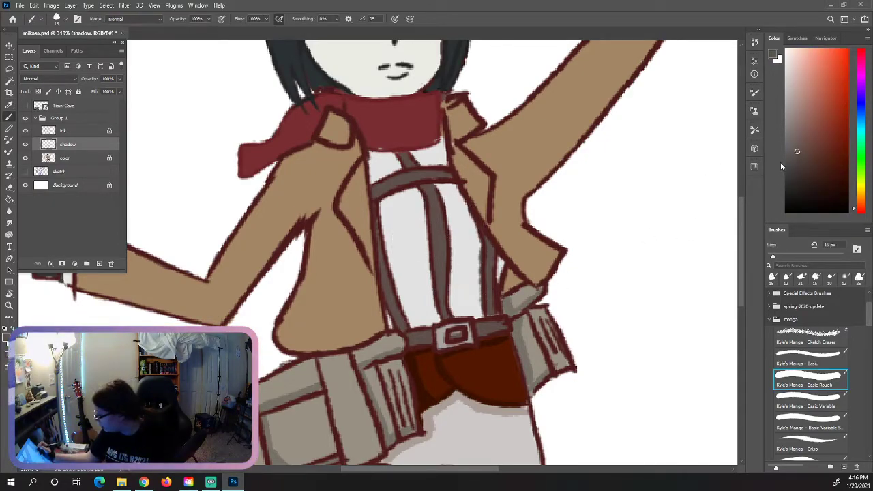
{"action": "left_click", "coordinate": [793, 169]}
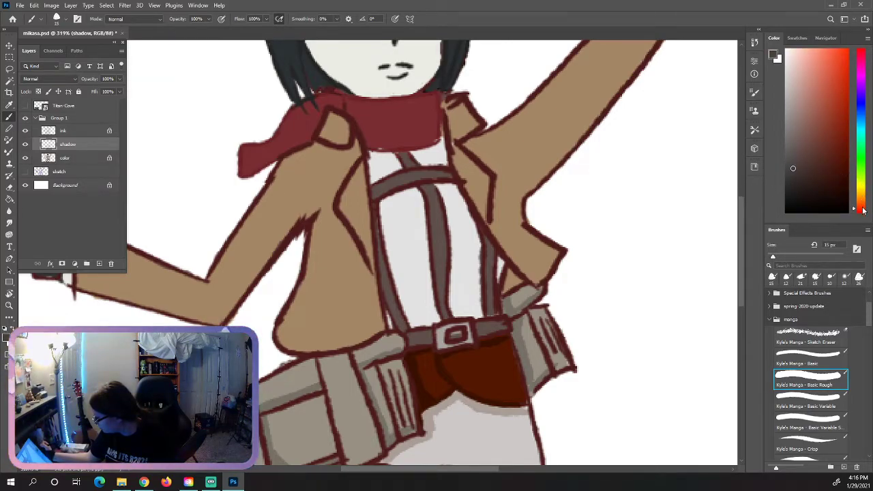
{"action": "left_click_drag", "start_coordinate": [864, 211], "coordinate": [865, 204]}
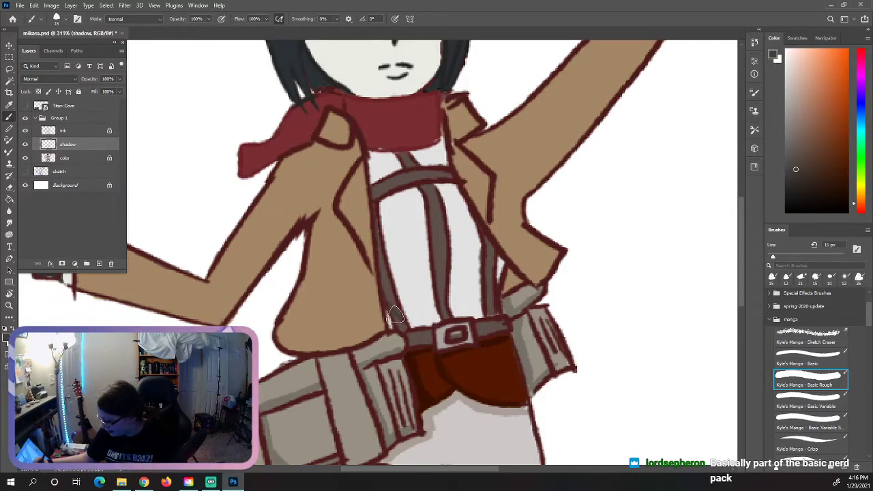
{"action": "left_click_drag", "start_coordinate": [415, 337], "coordinate": [436, 339]}
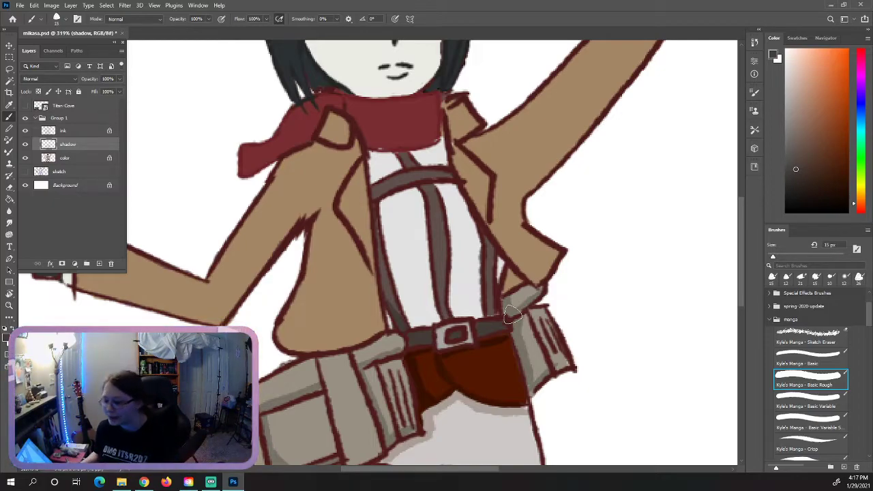
{"action": "mouse_move", "coordinate": [494, 280]}
{"action": "left_mouse_down"}
{"action": "mouse_move", "coordinate": [491, 308]}
{"action": "mouse_move", "coordinate": [493, 250]}
{"action": "left_mouse_up"}
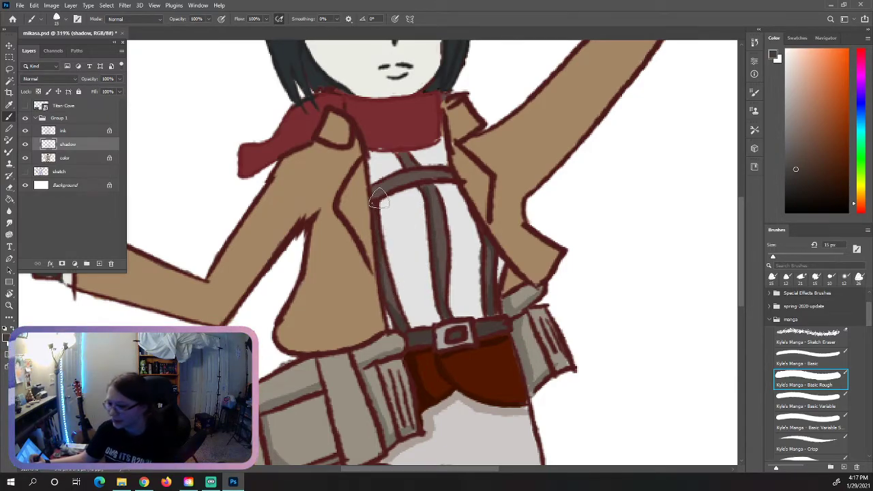
{"action": "mouse_move", "coordinate": [383, 184]}
{"action": "left_mouse_down"}
{"action": "mouse_move", "coordinate": [454, 175]}
{"action": "mouse_move", "coordinate": [398, 184]}
{"action": "mouse_move", "coordinate": [371, 200]}
{"action": "mouse_move", "coordinate": [409, 151]}
{"action": "mouse_move", "coordinate": [432, 170]}
{"action": "left_mouse_up"}
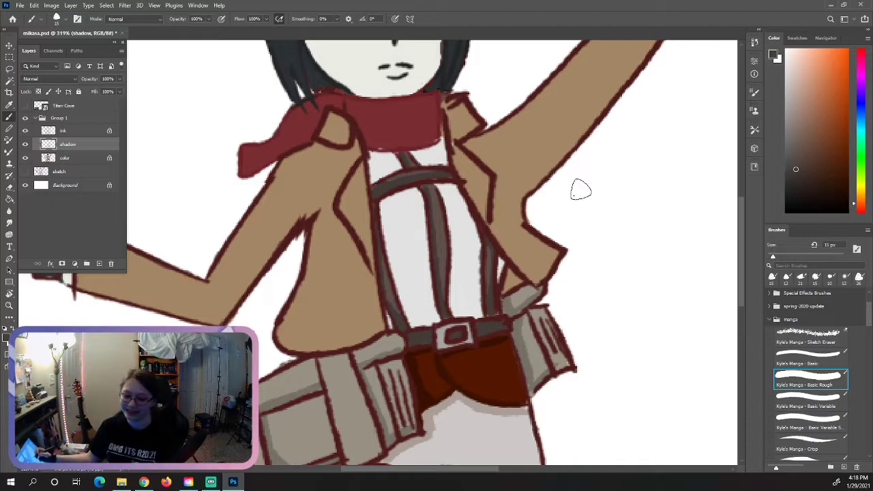
Sample the jacket's brown, darken it and paint shadows along the inner edges of both open lapels
{"action": "key", "text": "i"}
{"action": "left_click", "coordinate": [586, 212]}
{"action": "left_click", "coordinate": [811, 110]}
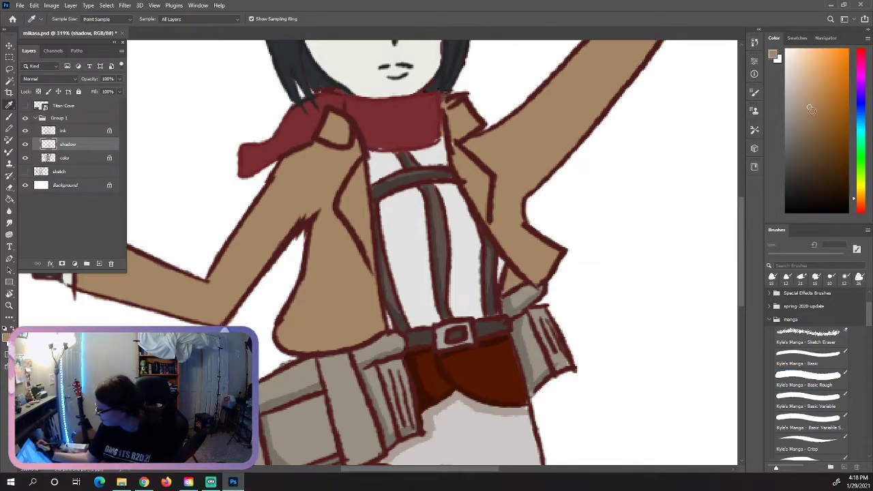
{"action": "left_click", "coordinate": [808, 134]}
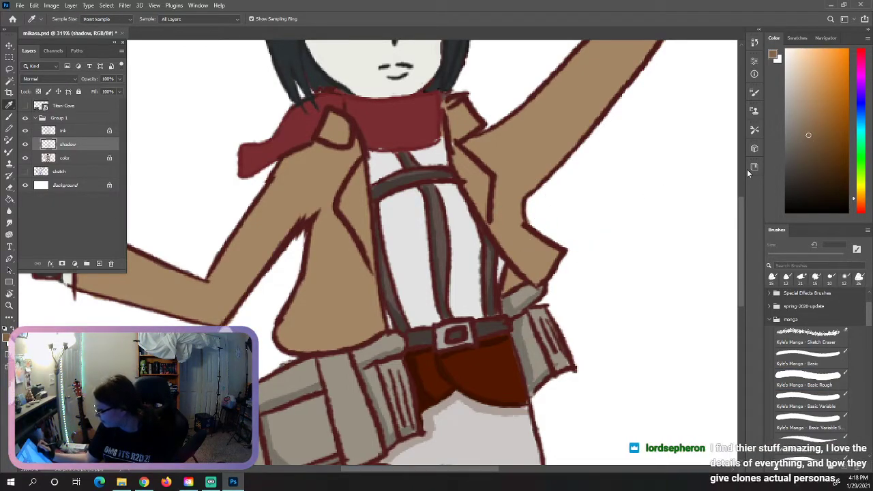
{"action": "key", "text": "b"}
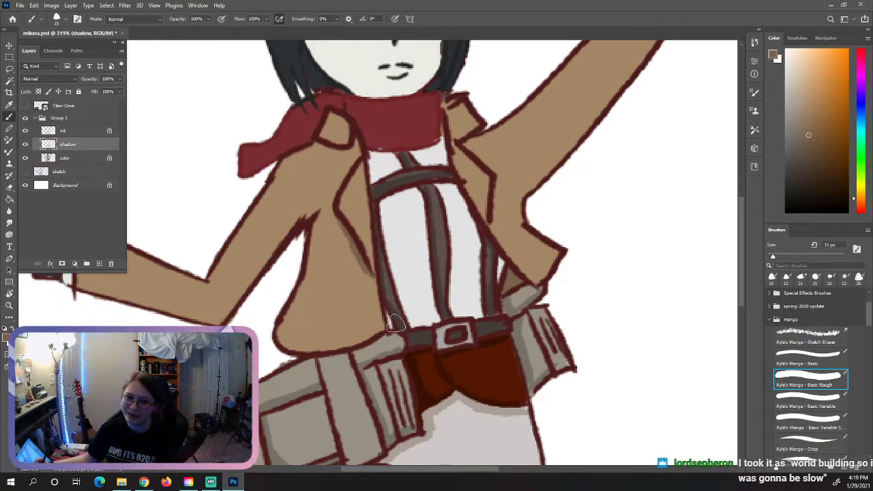
{"action": "mouse_move", "coordinate": [490, 217]}
{"action": "left_mouse_down"}
{"action": "mouse_move", "coordinate": [500, 179]}
{"action": "mouse_move", "coordinate": [495, 225]}
{"action": "mouse_move", "coordinate": [493, 215]}
{"action": "mouse_move", "coordinate": [501, 247]}
{"action": "mouse_move", "coordinate": [492, 225]}
{"action": "mouse_move", "coordinate": [508, 256]}
{"action": "mouse_move", "coordinate": [492, 222]}
{"action": "mouse_move", "coordinate": [496, 167]}
{"action": "mouse_move", "coordinate": [471, 137]}
{"action": "mouse_move", "coordinate": [486, 140]}
{"action": "mouse_move", "coordinate": [496, 160]}
{"action": "left_mouse_up"}
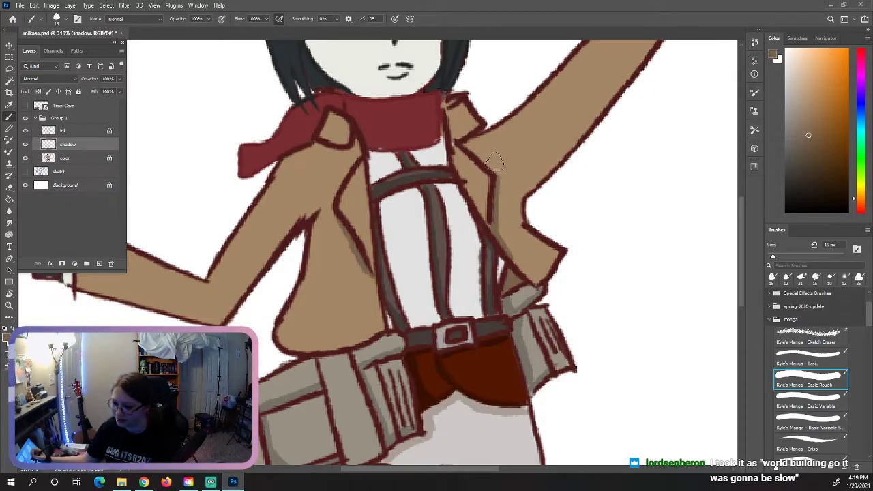
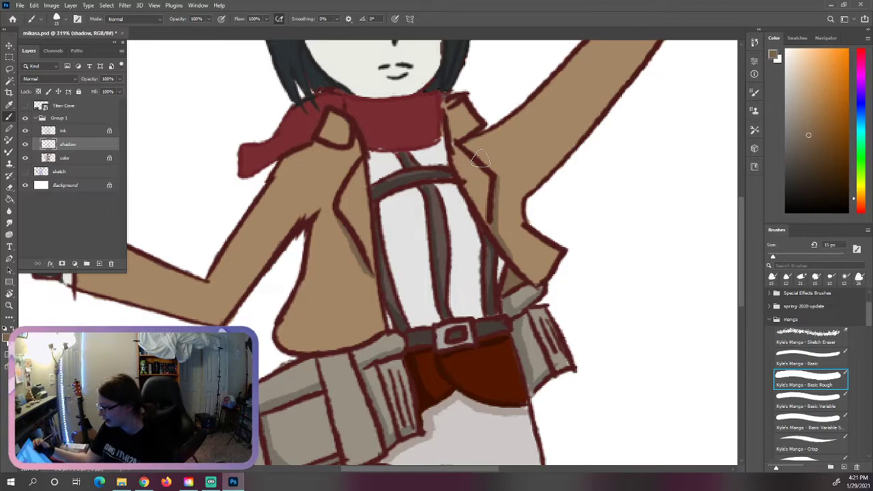
Paint the darker brown shadow down the jacket's outer side to the hem and along the underside of the lowered upper arm
{"action": "left_click_drag", "start_coordinate": [318, 222], "coordinate": [304, 294]}
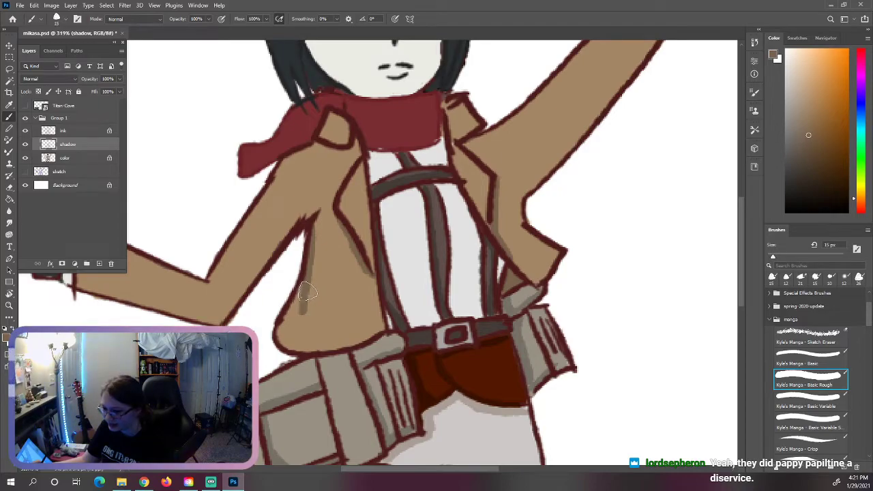
{"action": "mouse_move", "coordinate": [310, 273]}
{"action": "left_mouse_down"}
{"action": "mouse_move", "coordinate": [310, 328]}
{"action": "mouse_move", "coordinate": [316, 320]}
{"action": "mouse_move", "coordinate": [326, 345]}
{"action": "mouse_move", "coordinate": [304, 351]}
{"action": "mouse_move", "coordinate": [287, 347]}
{"action": "mouse_move", "coordinate": [280, 331]}
{"action": "mouse_move", "coordinate": [300, 295]}
{"action": "mouse_move", "coordinate": [287, 324]}
{"action": "mouse_move", "coordinate": [295, 341]}
{"action": "mouse_move", "coordinate": [322, 342]}
{"action": "mouse_move", "coordinate": [315, 267]}
{"action": "left_mouse_up"}
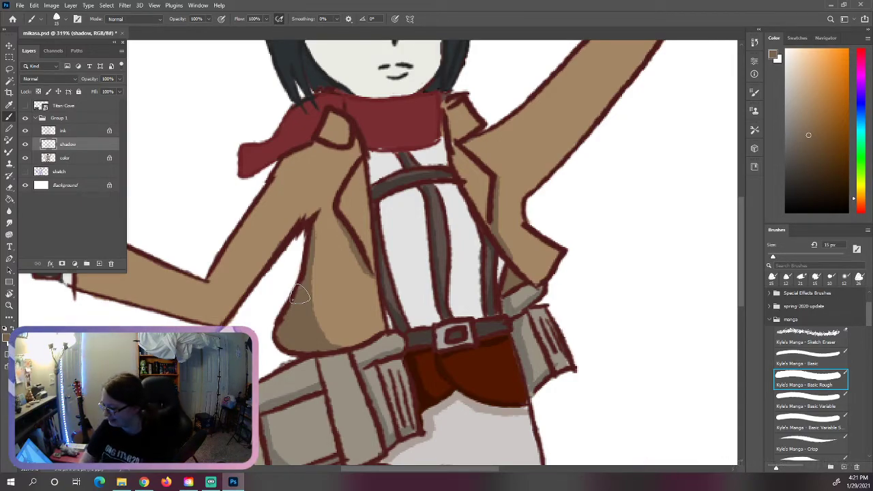
{"action": "mouse_move", "coordinate": [240, 298]}
{"action": "left_mouse_down"}
{"action": "mouse_move", "coordinate": [254, 275]}
{"action": "mouse_move", "coordinate": [227, 312]}
{"action": "left_mouse_up"}
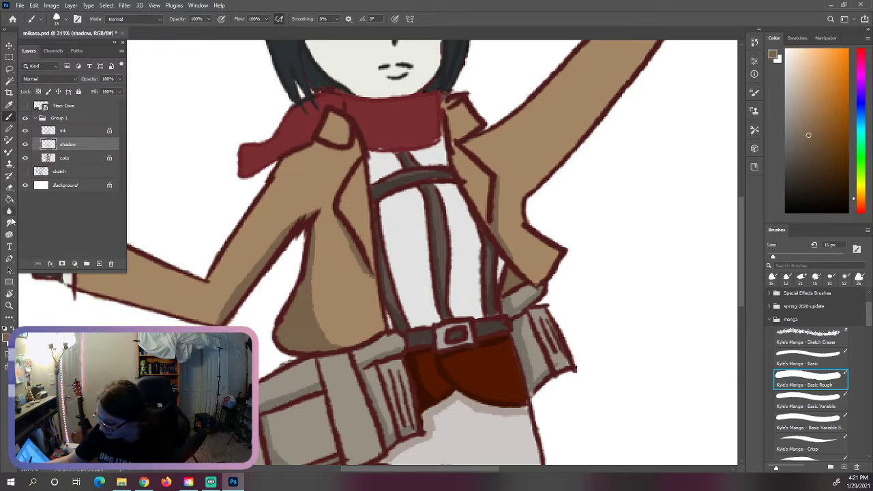
{"action": "left_click", "coordinate": [9, 187]}
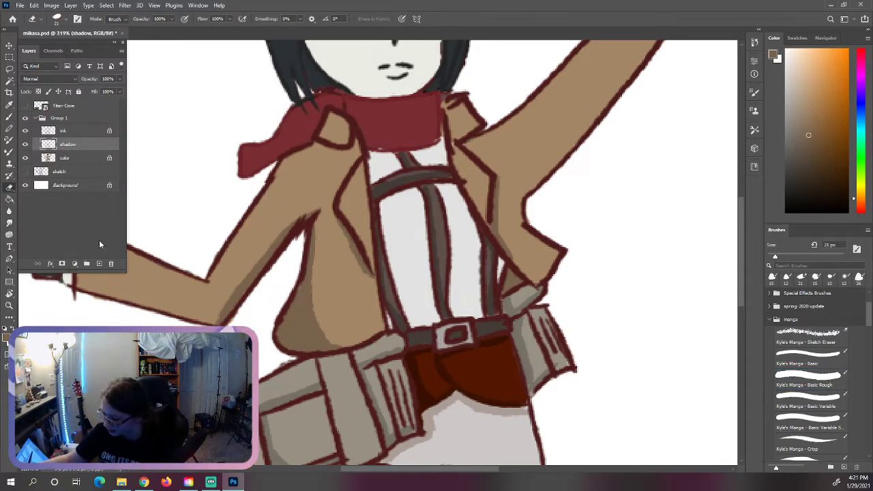
{"action": "key", "text": "b"}
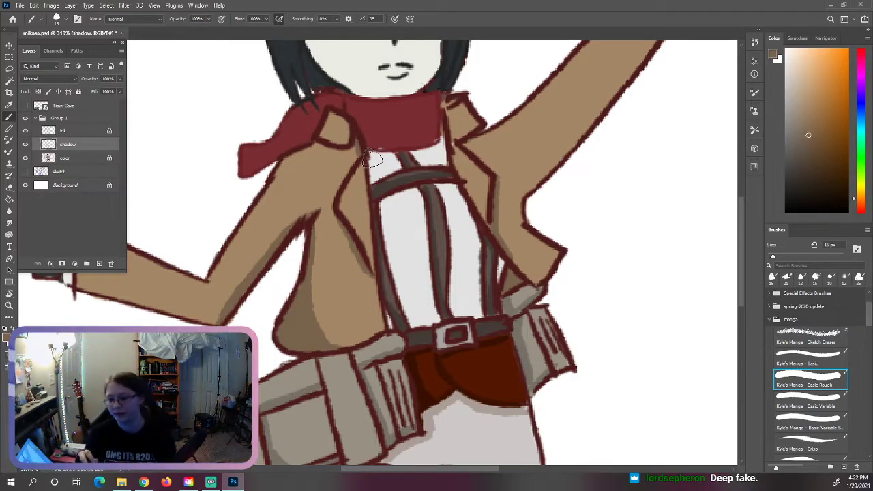
Paint the brown shadow along the underside of the lowered forearm from the middle to the elbow
{"action": "left_click_drag", "start_coordinate": [410, 470], "coordinate": [377, 470]}
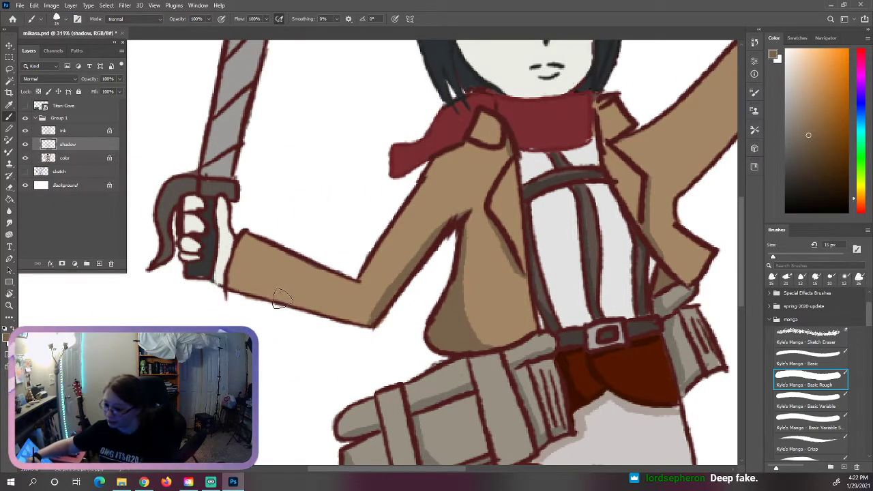
{"action": "mouse_move", "coordinate": [277, 304]}
{"action": "left_mouse_down"}
{"action": "mouse_move", "coordinate": [376, 311]}
{"action": "mouse_move", "coordinate": [291, 303]}
{"action": "mouse_move", "coordinate": [367, 326]}
{"action": "mouse_move", "coordinate": [335, 310]}
{"action": "left_mouse_up"}
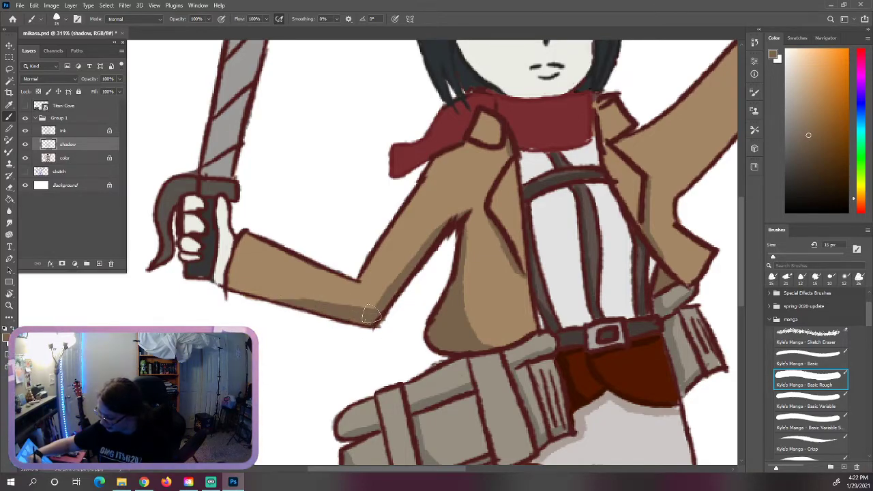
{"action": "left_click", "coordinate": [38, 92]}
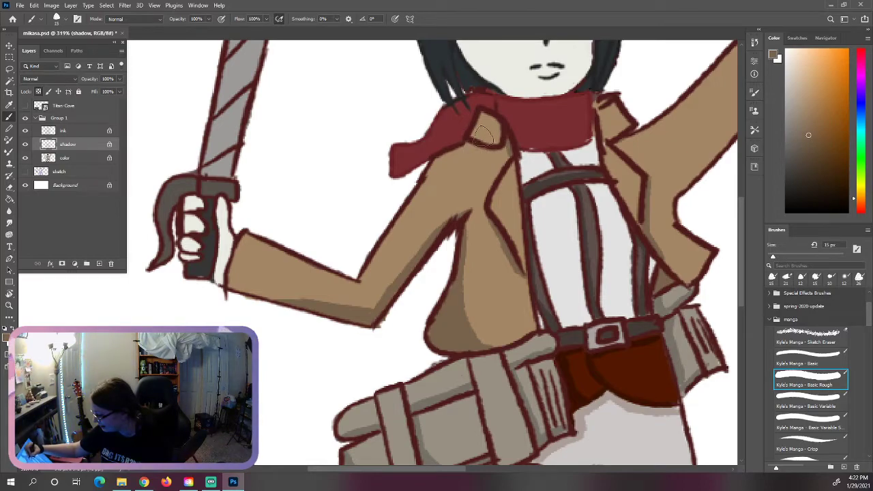
{"action": "key", "text": "/"}
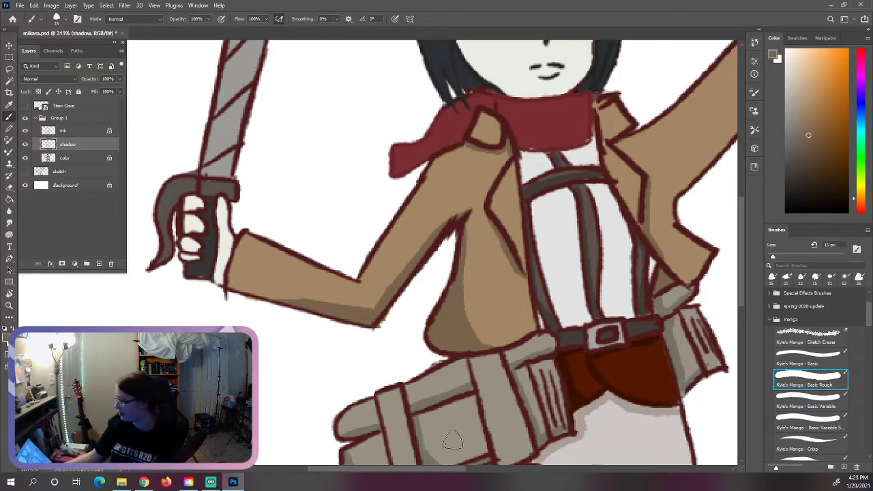
Shade the raised arm's sleeve with the dark brown along the lower edge of the upper arm and the inner edge of the forearm
{"action": "left_click_drag", "start_coordinate": [427, 472], "coordinate": [460, 469]}
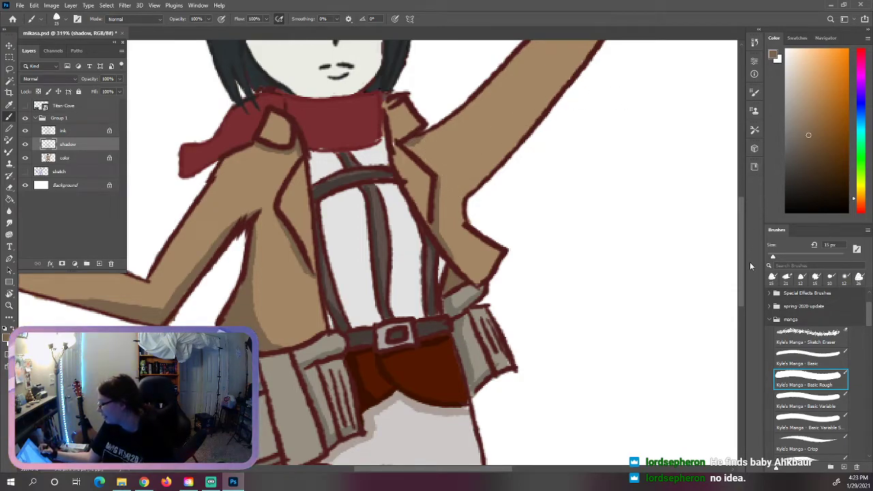
{"action": "scroll", "coordinate": [744, 263], "scroll_direction": "up", "scroll_amount": 3}
{"action": "left_click_drag", "start_coordinate": [471, 304], "coordinate": [614, 134]}
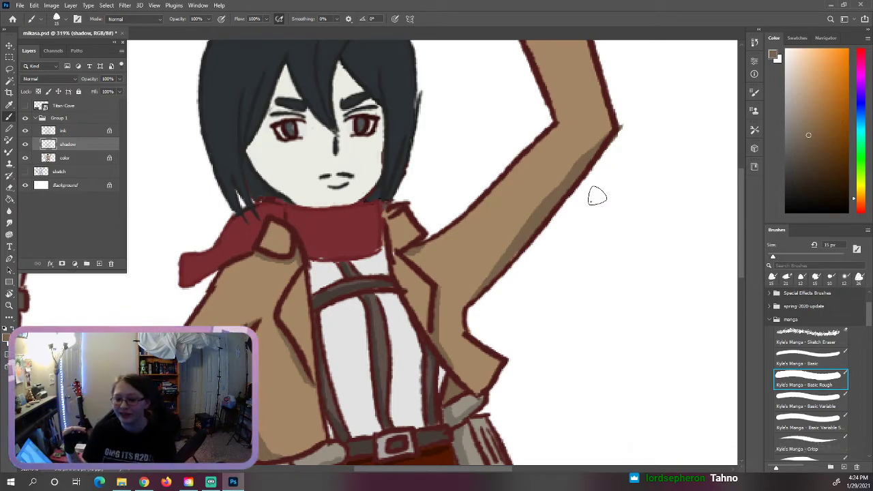
{"action": "left_click_drag", "start_coordinate": [744, 247], "coordinate": [742, 215]}
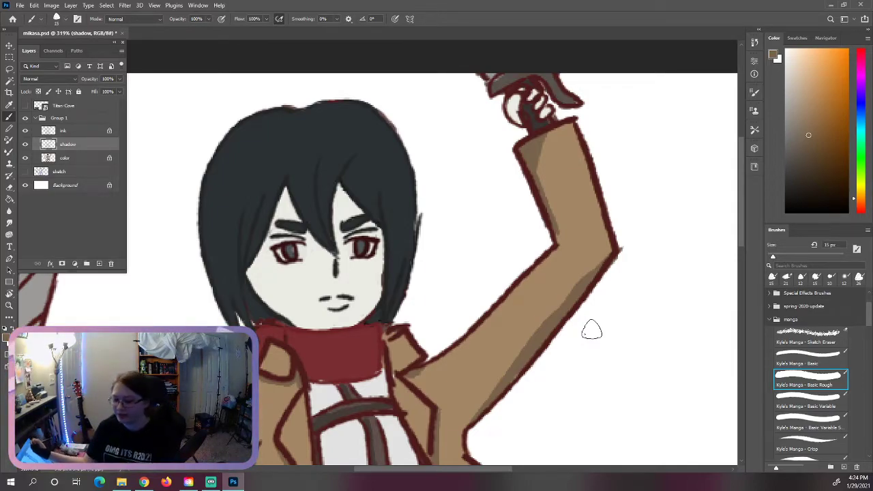
{"action": "key", "text": "k"}
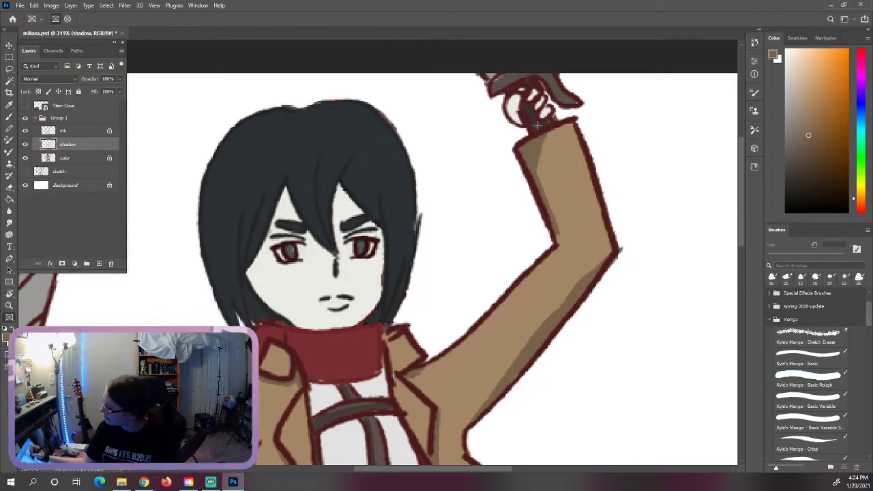
{"action": "key", "text": "ctrl+z"}
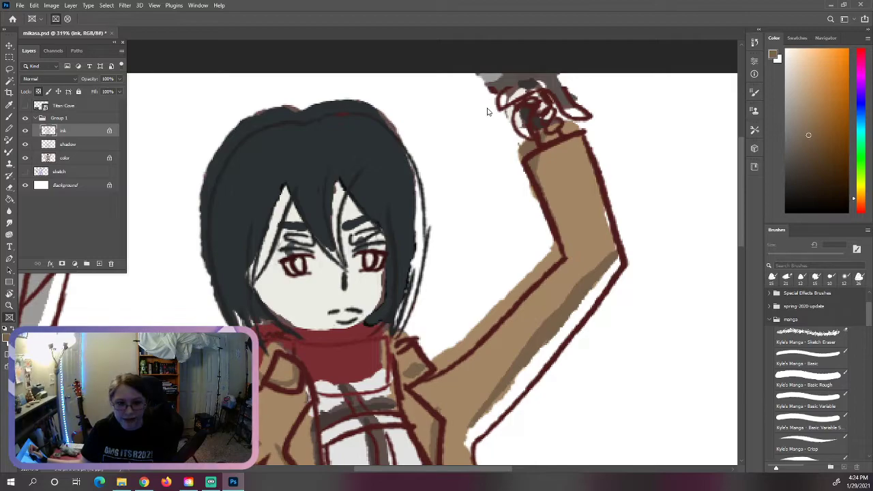
{"action": "key", "text": "ctrl+z"}
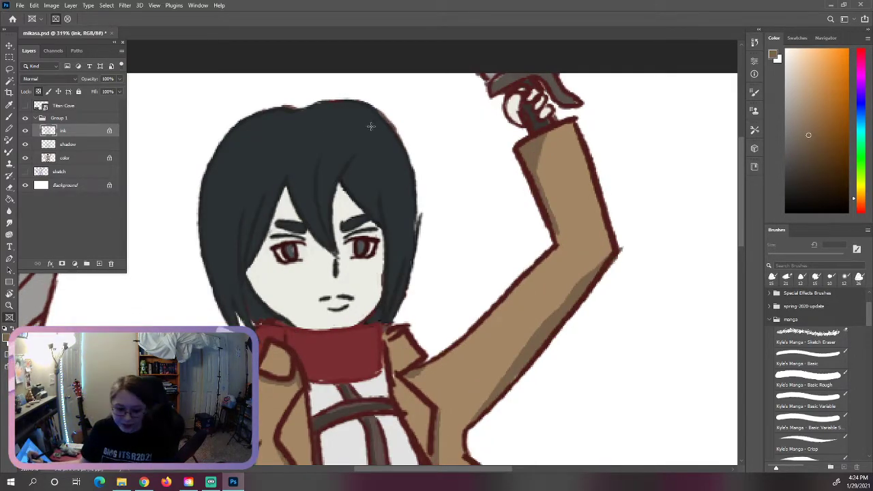
Sample the dark colour of the raised sword's grip, darken it slightly and shade the grip and guard on the shadow layer
{"action": "left_click", "coordinate": [9, 104]}
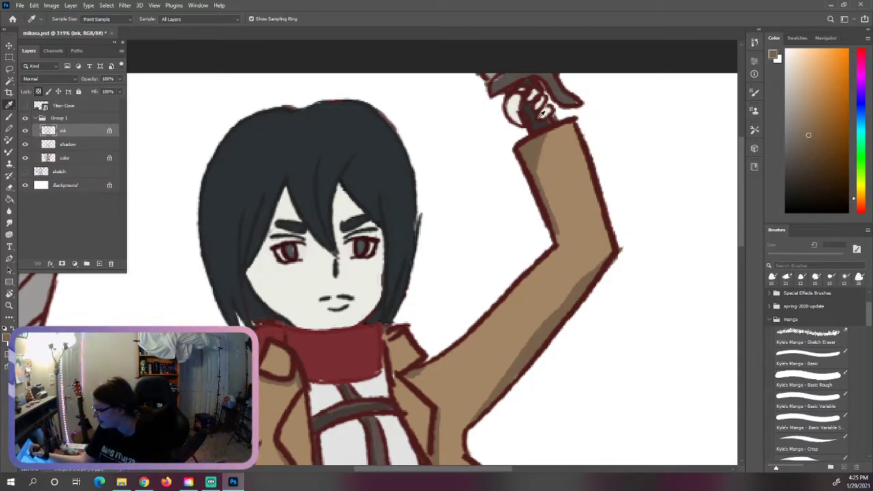
{"action": "left_click", "coordinate": [543, 116]}
{"action": "left_click", "coordinate": [541, 118]}
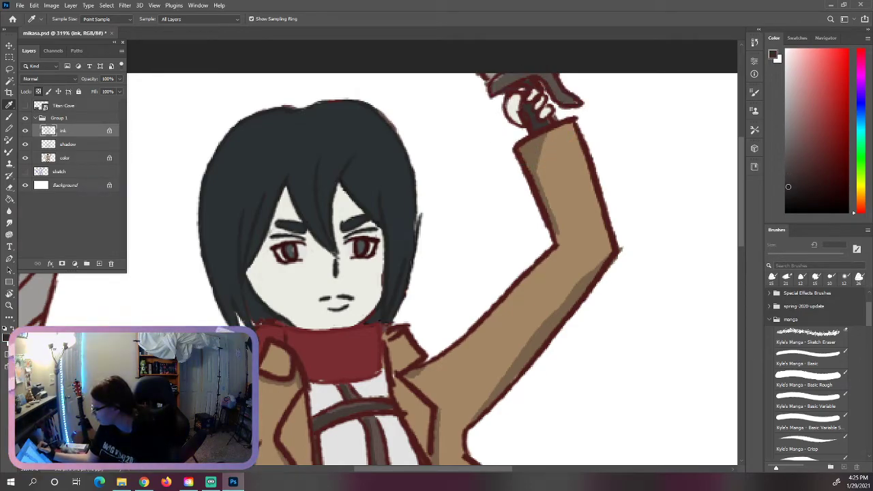
{"action": "key", "text": "b"}
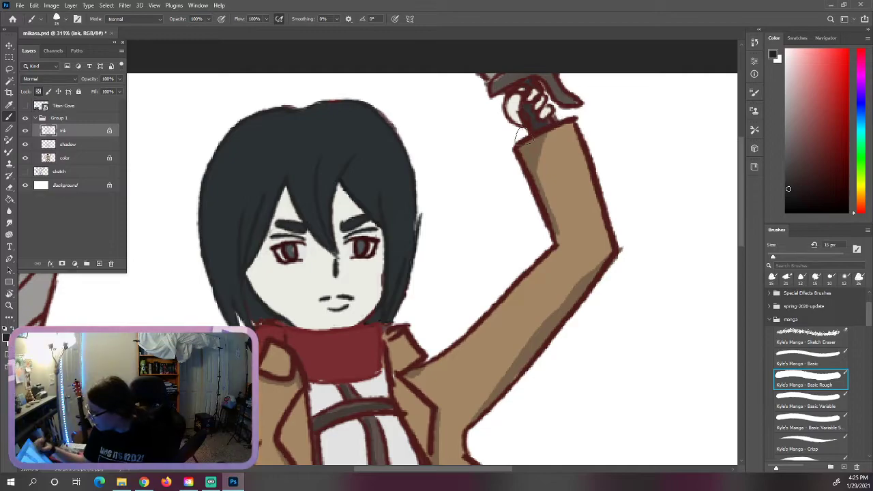
{"action": "left_click", "coordinate": [68, 143]}
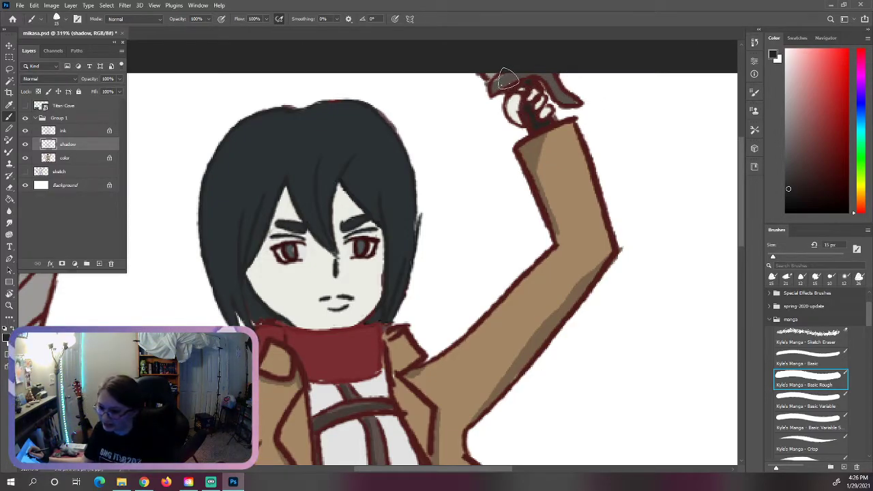
{"action": "left_click_drag", "start_coordinate": [508, 79], "coordinate": [709, 279]}
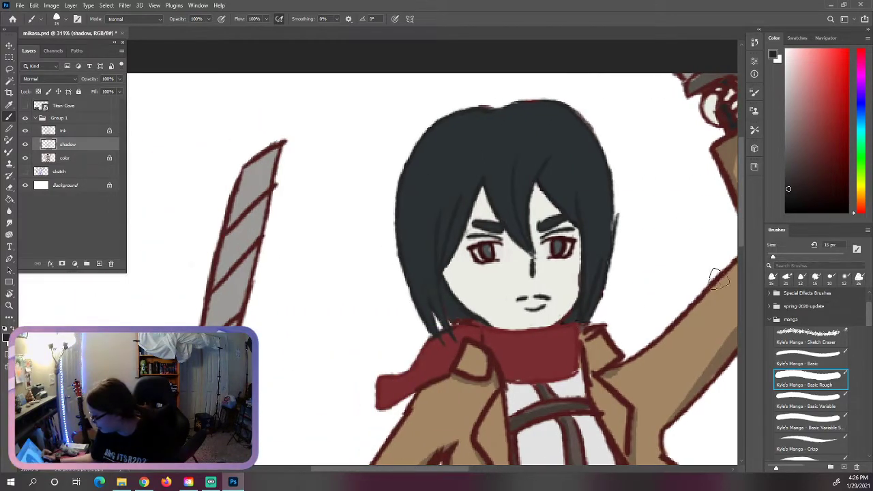
Sample the grey of the lowered hand's sword guard, darken it and paint shadows on that guard
{"action": "scroll", "coordinate": [743, 234], "scroll_direction": "down", "scroll_amount": 3}
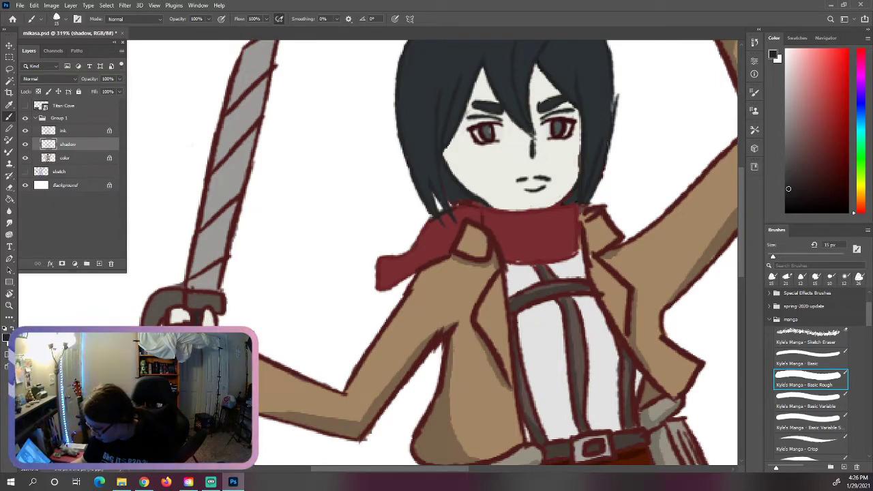
{"action": "left_click", "coordinate": [9, 187]}
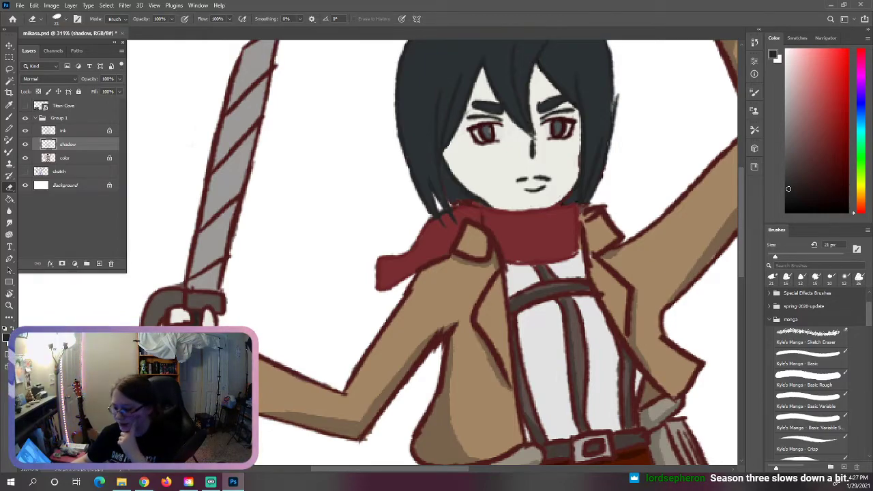
{"action": "left_click", "coordinate": [9, 117]}
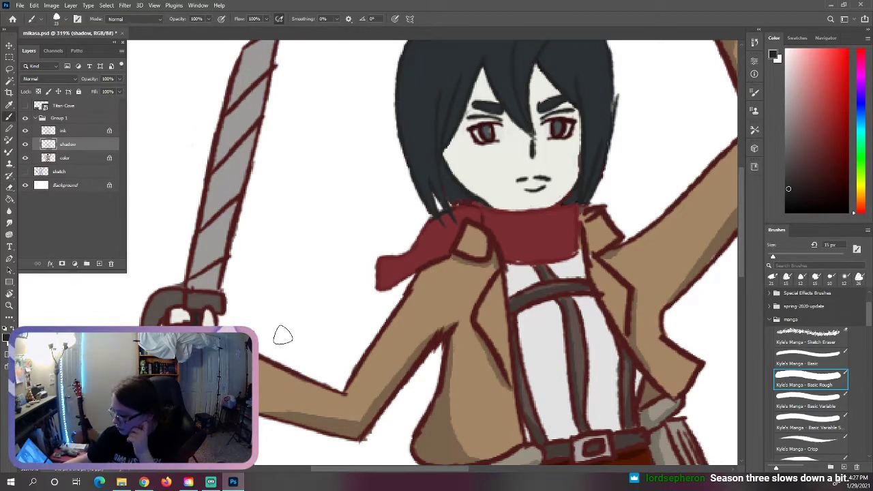
{"action": "key", "text": "i"}
{"action": "left_click", "coordinate": [202, 295]}
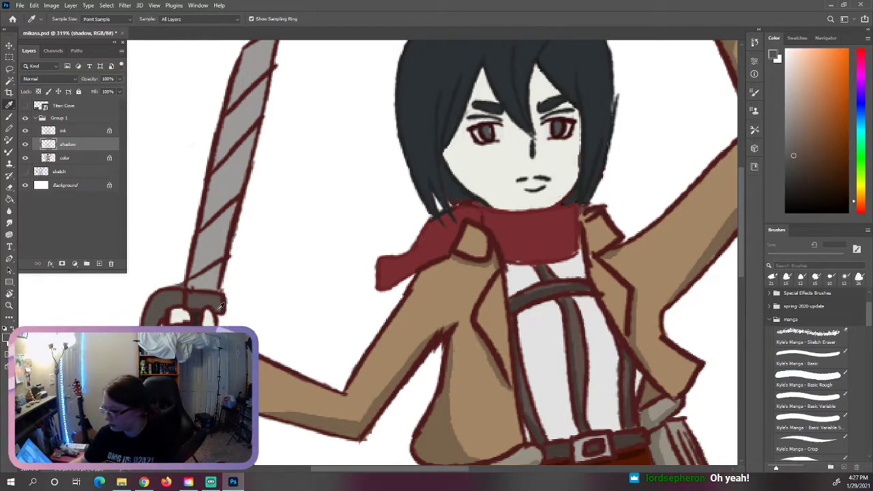
{"action": "left_click", "coordinate": [197, 292]}
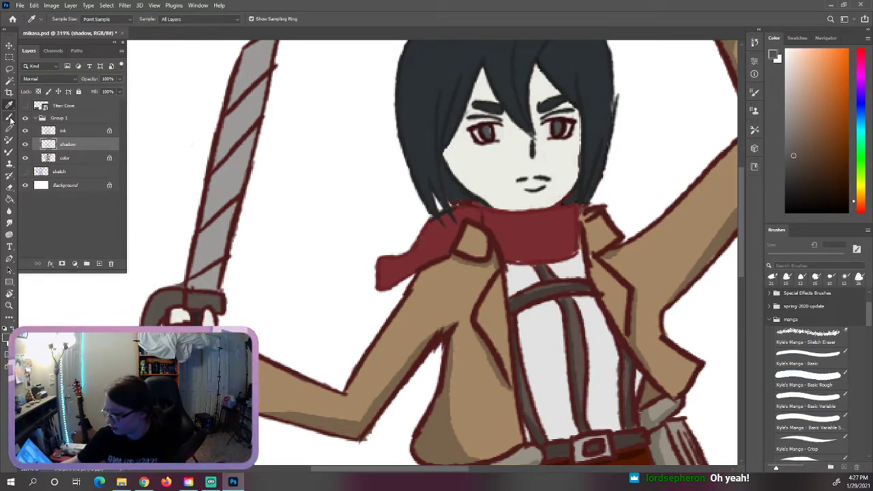
{"action": "key", "text": "b"}
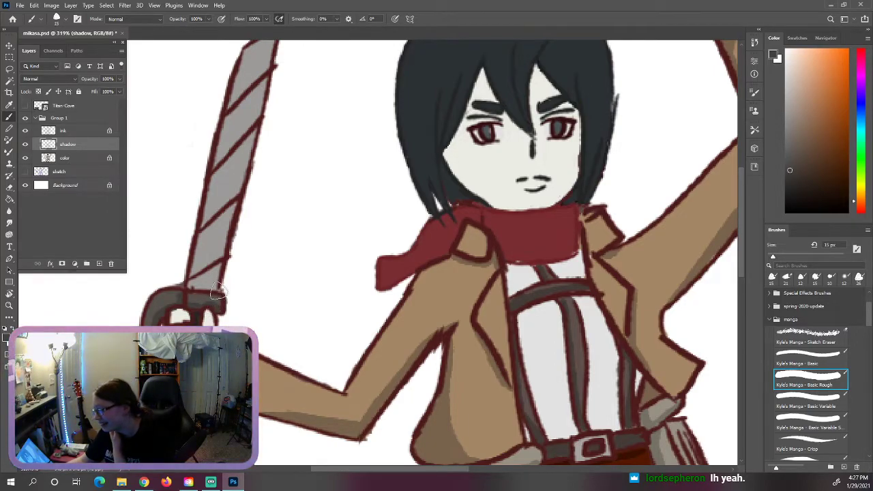
Sample the blade's grey on the lowered hand's sword, darken it and paint shadows beneath the diagonal blade lines and near the guard
{"action": "key", "text": "alt"}
{"action": "left_click", "coordinate": [218, 236], "text": "alt"}
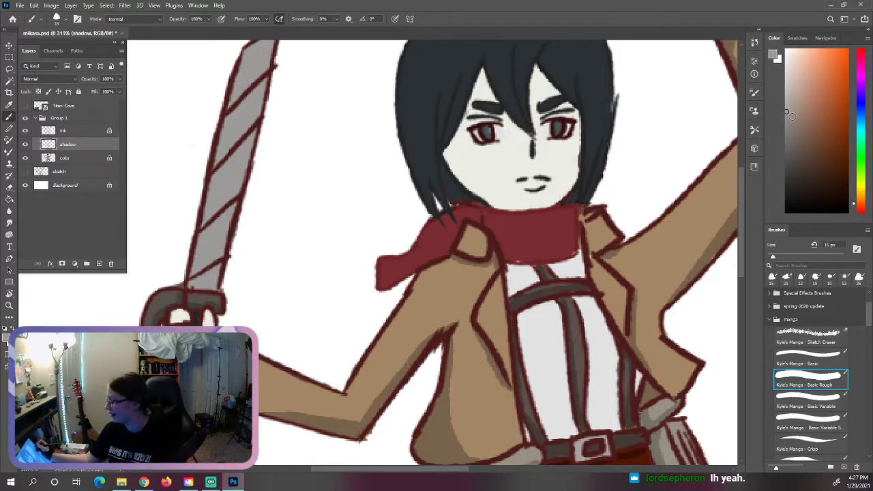
{"action": "left_click", "coordinate": [785, 143]}
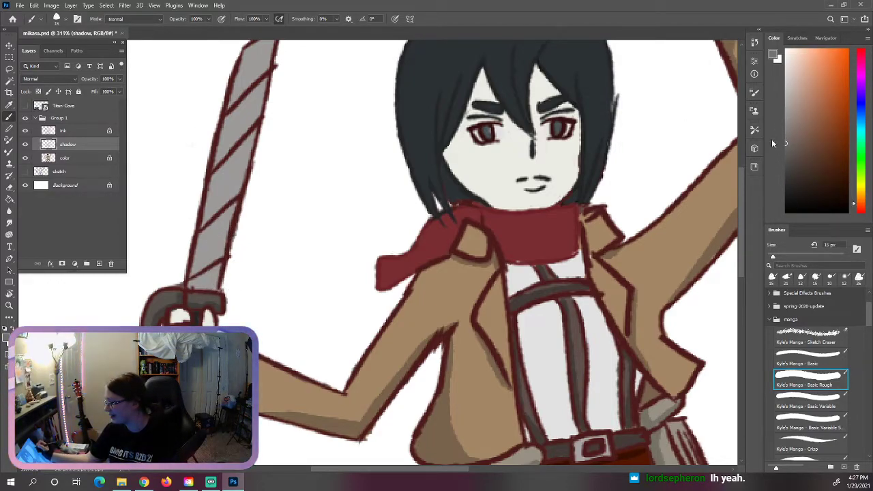
{"action": "scroll", "coordinate": [743, 195], "scroll_direction": "up", "scroll_amount": 3}
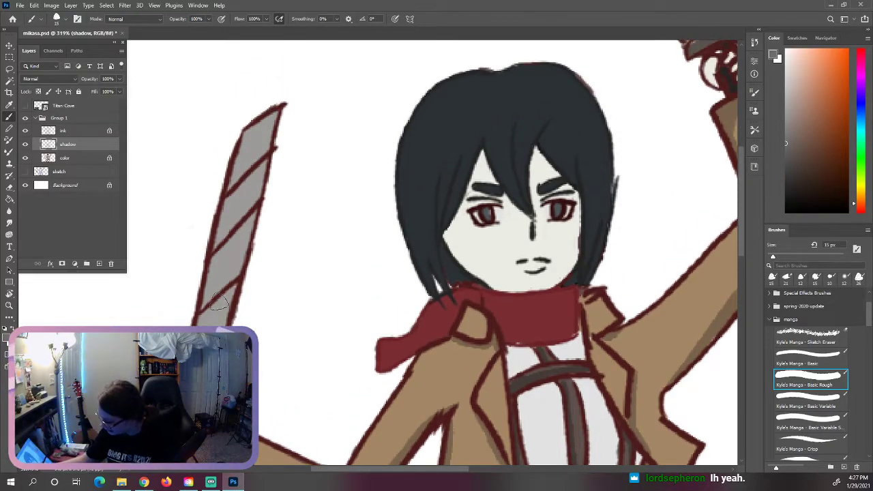
{"action": "left_click_drag", "start_coordinate": [212, 256], "coordinate": [206, 300]}
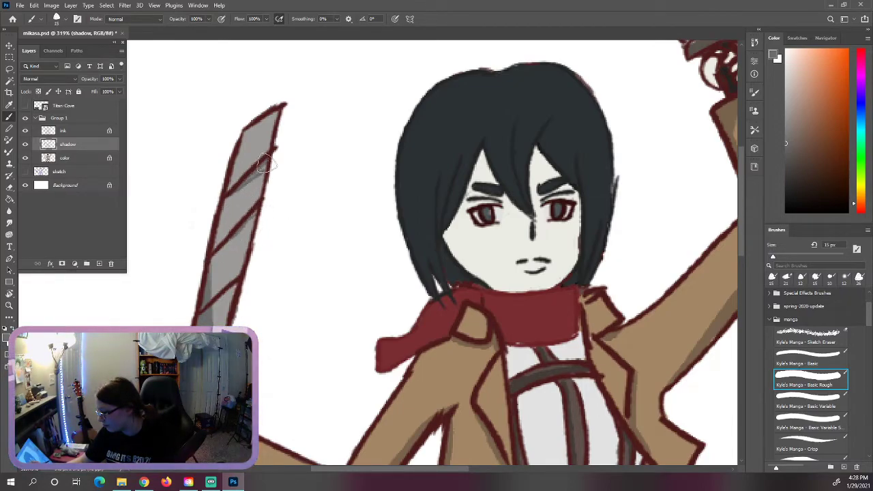
{"action": "left_click_drag", "start_coordinate": [234, 285], "coordinate": [207, 312]}
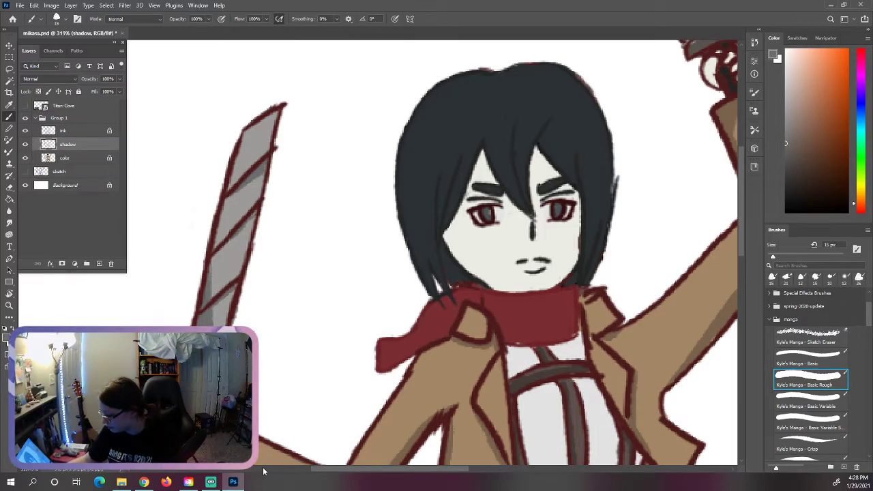
Sample the white shirt's colour, darken it to a light grey and paint shadows along the shirt's edges and straps
{"action": "left_click_drag", "start_coordinate": [348, 468], "coordinate": [391, 481]}
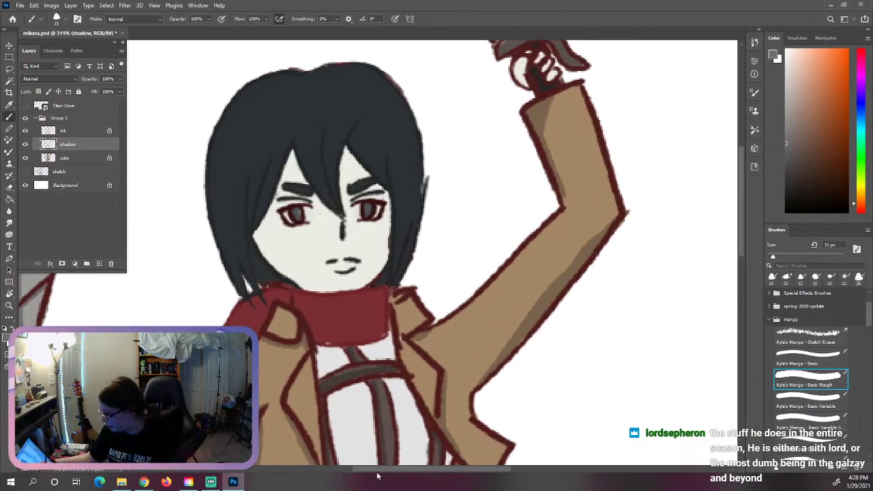
{"action": "mouse_move", "coordinate": [744, 232]}
{"action": "left_mouse_down"}
{"action": "mouse_move", "coordinate": [741, 198]}
{"action": "mouse_move", "coordinate": [742, 263]}
{"action": "mouse_move", "coordinate": [739, 206]}
{"action": "mouse_move", "coordinate": [732, 267]}
{"action": "left_mouse_up"}
{"action": "left_click", "coordinate": [353, 289], "text": "alt"}
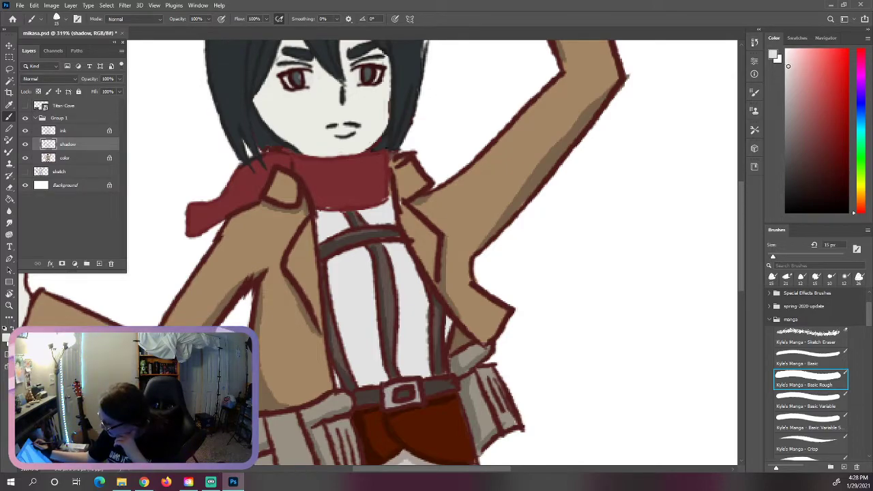
{"action": "left_click", "coordinate": [785, 78]}
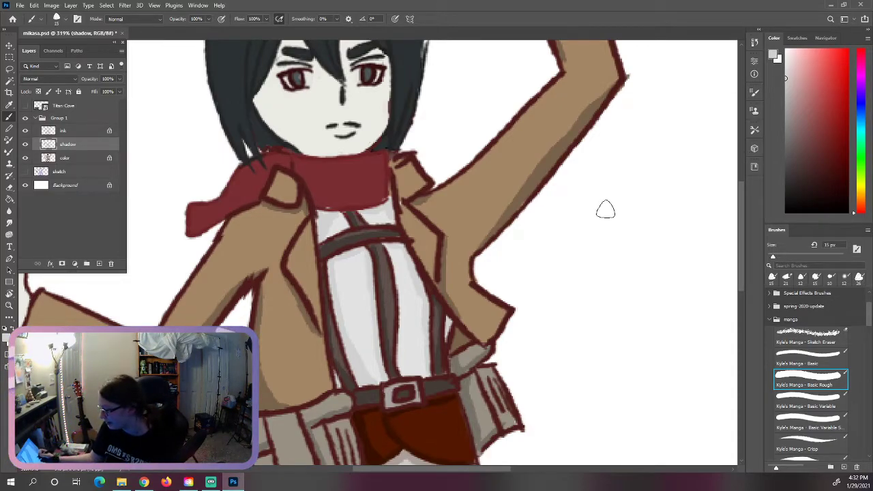
Sample the scarf's red, darken it and paint shadows along the scarf's folds, lower edge and hanging end
{"action": "left_click_drag", "start_coordinate": [747, 225], "coordinate": [742, 227]}
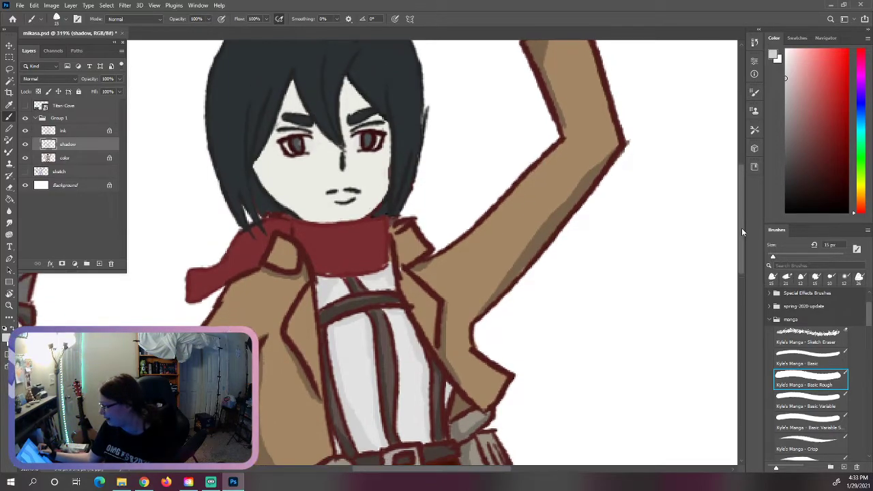
{"action": "left_click", "coordinate": [357, 228], "text": "alt"}
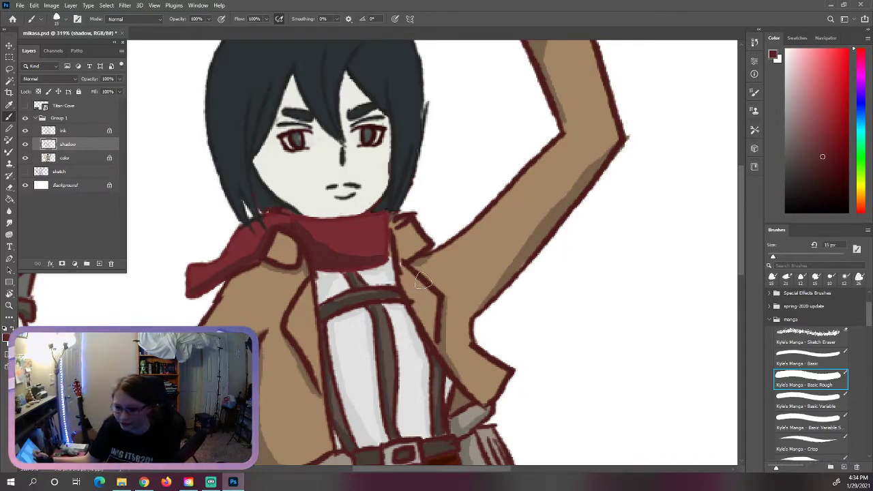
Sample the face's pale skin colour and darken it to a light grey
{"action": "mouse_move", "coordinate": [740, 260]}
{"action": "left_mouse_down"}
{"action": "mouse_move", "coordinate": [746, 240]}
{"action": "mouse_move", "coordinate": [744, 257]}
{"action": "left_mouse_up"}
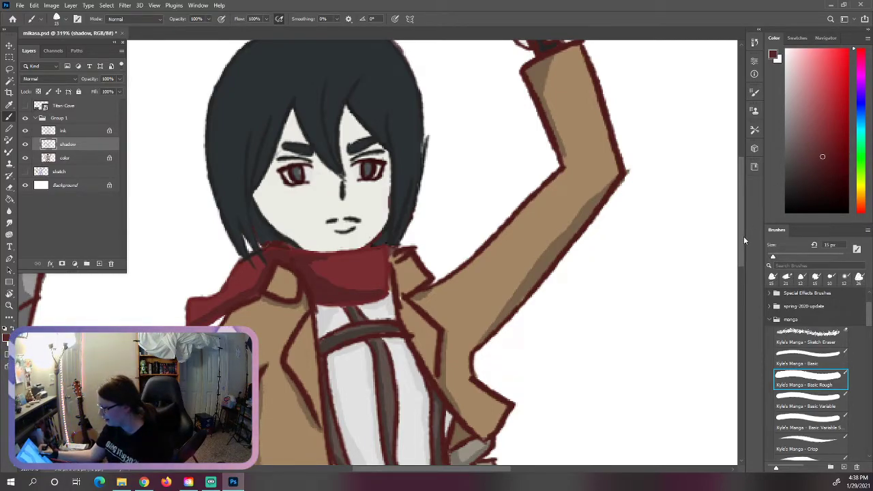
{"action": "key", "text": "ctrl+minus"}
{"action": "key", "text": "ctrl+plus"}
{"action": "key", "text": "ctrl+plus"}
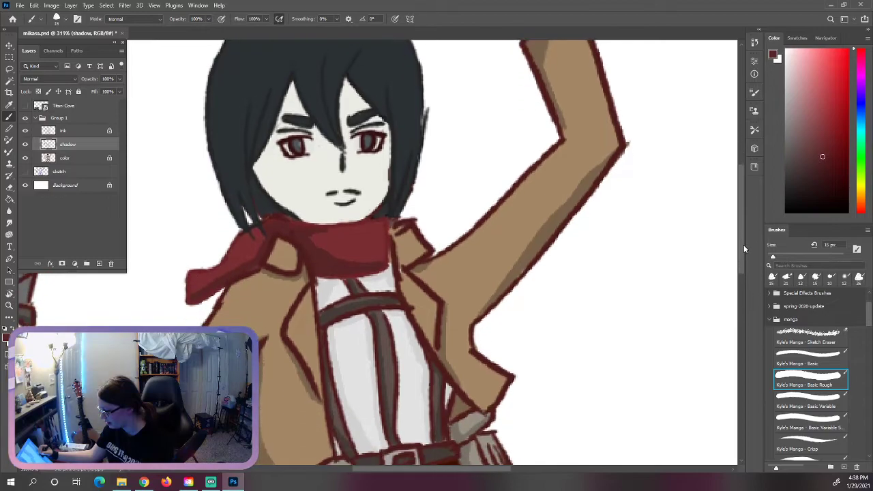
{"action": "scroll", "coordinate": [744, 247], "scroll_direction": "up", "scroll_amount": 2}
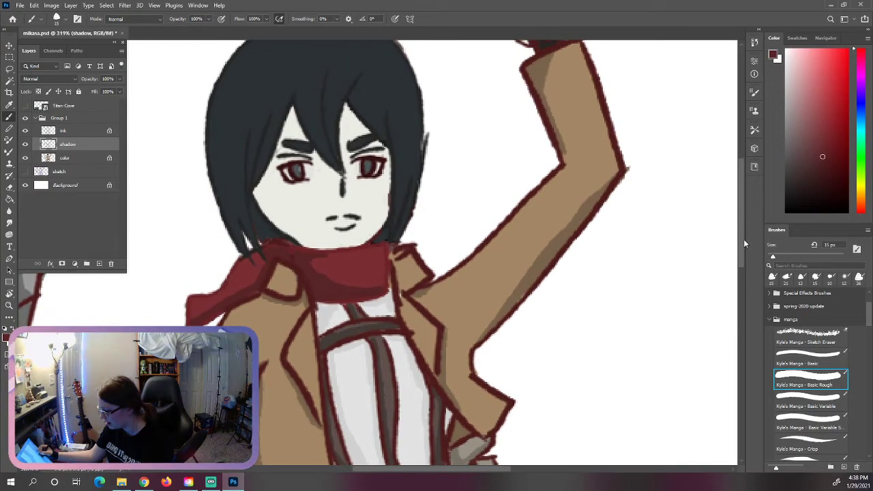
{"action": "left_click", "coordinate": [333, 182], "text": "alt"}
{"action": "left_click", "coordinate": [784, 82]}
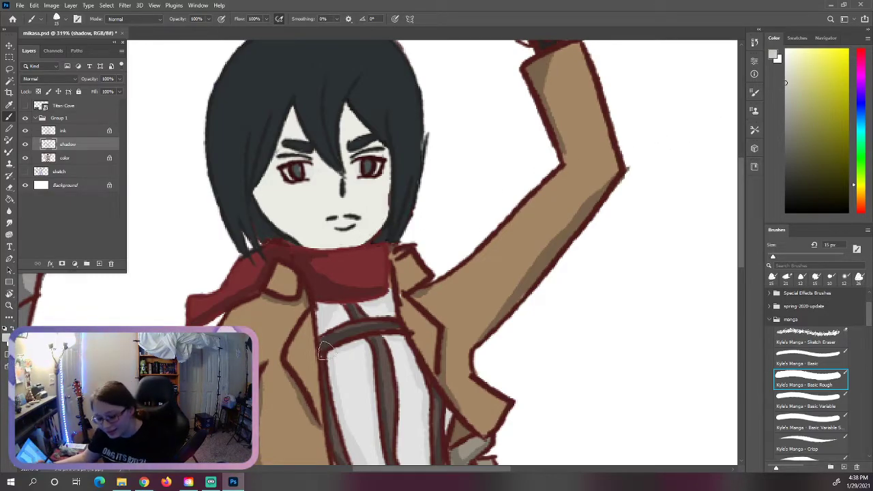
Show the Titan-Cove reference layer and sample a beige skin shadow tone from the reference character's face
{"action": "left_click_drag", "start_coordinate": [740, 215], "coordinate": [735, 301]}
{"action": "left_click_drag", "start_coordinate": [420, 473], "coordinate": [366, 475]}
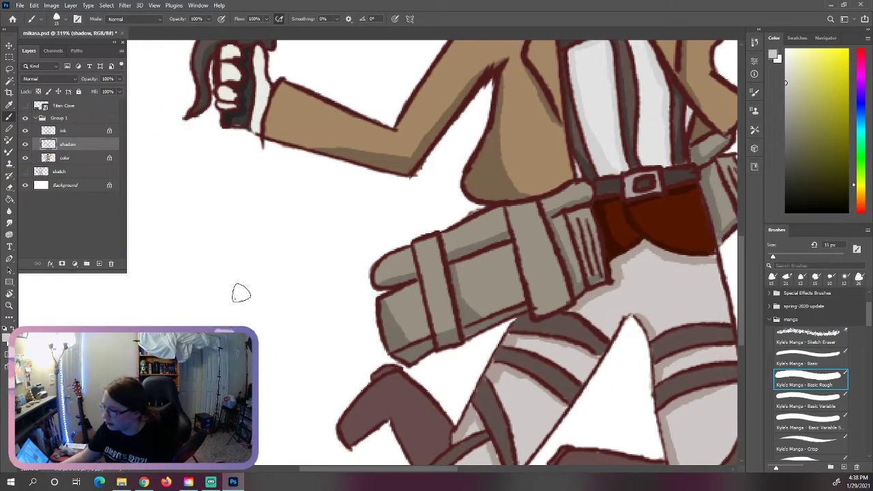
{"action": "left_click", "coordinate": [26, 107]}
{"action": "left_click_drag", "start_coordinate": [740, 249], "coordinate": [742, 274]}
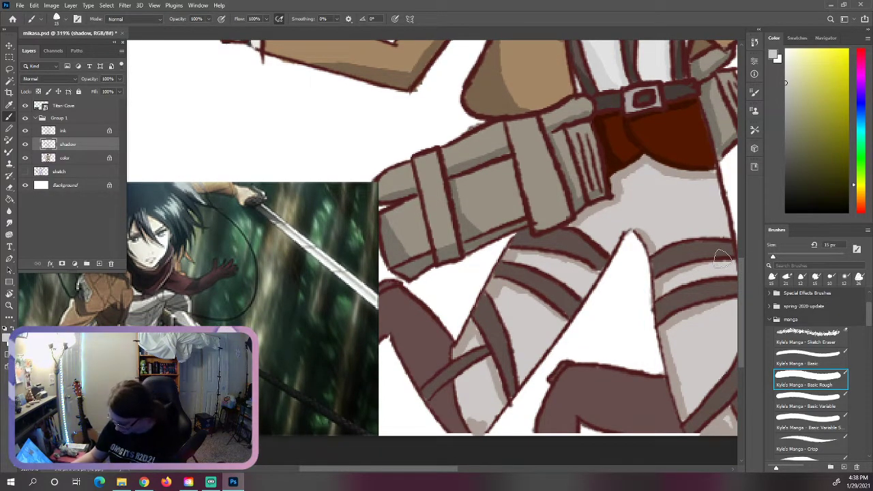
{"action": "key", "text": "alt"}
{"action": "left_click", "coordinate": [137, 247], "text": "alt"}
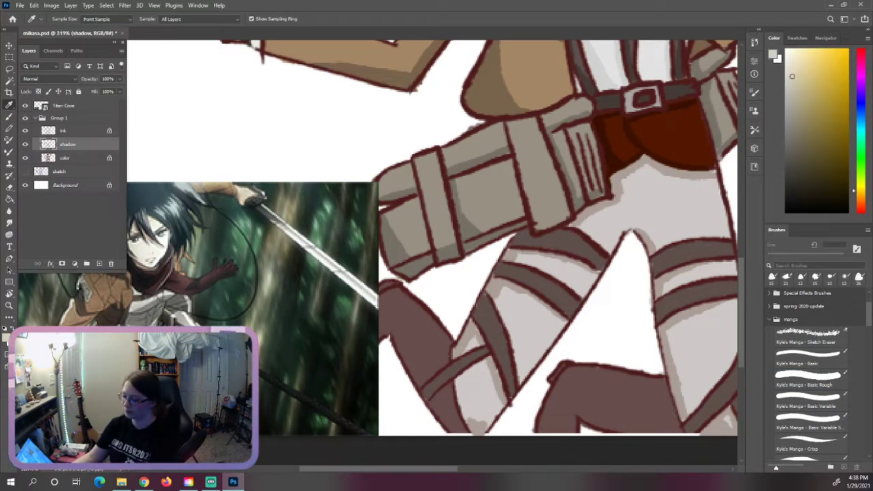
Paint beige skin shadows with the brush along the sides of the face and beneath the fringe
{"action": "left_click_drag", "start_coordinate": [325, 473], "coordinate": [382, 474]}
{"action": "left_click_drag", "start_coordinate": [744, 276], "coordinate": [739, 167]}
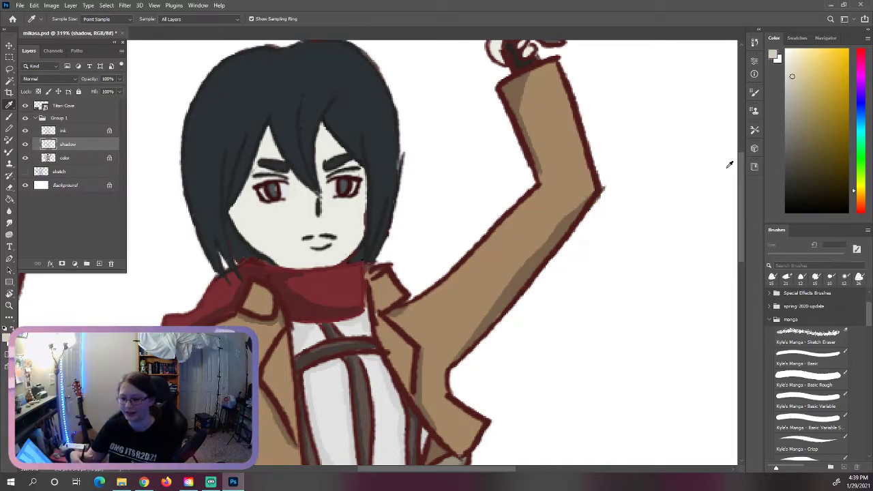
{"action": "key", "text": "b"}
{"action": "mouse_move", "coordinate": [254, 212]}
{"action": "left_mouse_down"}
{"action": "mouse_move", "coordinate": [247, 192]}
{"action": "mouse_move", "coordinate": [257, 232]}
{"action": "mouse_move", "coordinate": [241, 203]}
{"action": "mouse_move", "coordinate": [267, 253]}
{"action": "mouse_move", "coordinate": [234, 218]}
{"action": "mouse_move", "coordinate": [241, 227]}
{"action": "mouse_move", "coordinate": [240, 202]}
{"action": "mouse_move", "coordinate": [239, 213]}
{"action": "mouse_move", "coordinate": [265, 147]}
{"action": "left_mouse_up"}
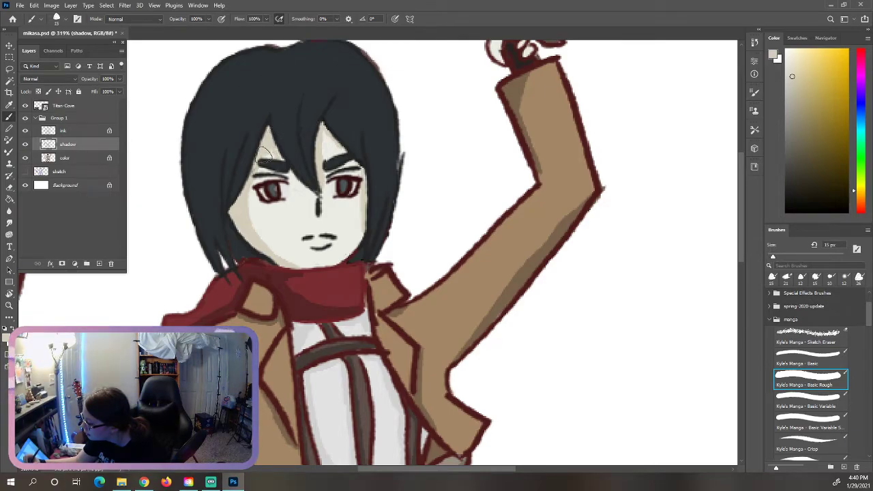
{"action": "left_click_drag", "start_coordinate": [275, 153], "coordinate": [277, 156]}
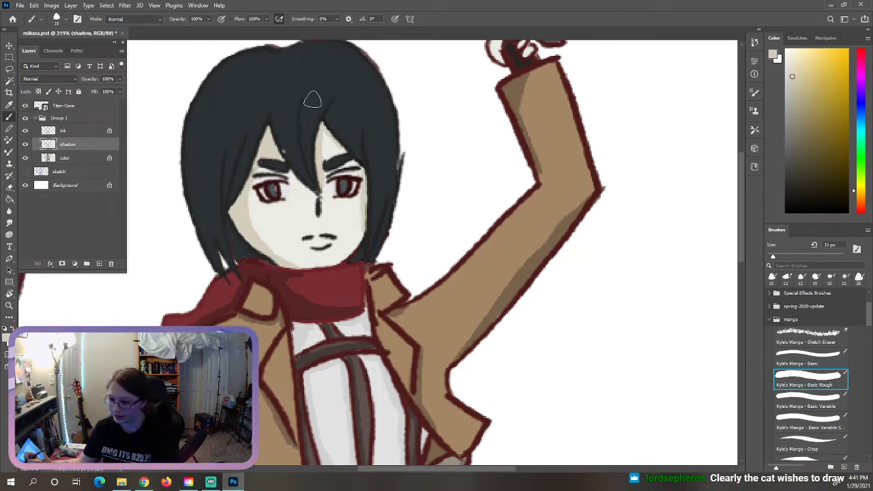
Sample the hair's dark blue-grey, darken it and paint strand shadows on the fringe, both sides and crown
{"action": "key", "text": "i"}
{"action": "left_click", "coordinate": [290, 87]}
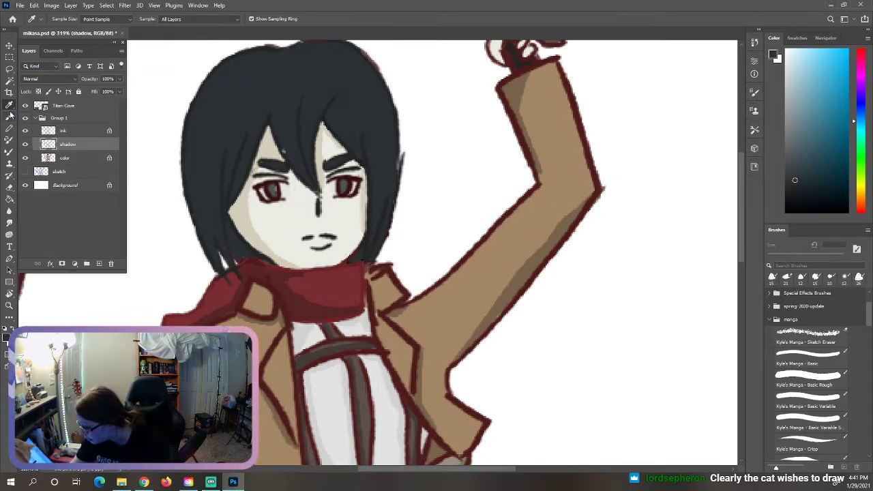
{"action": "left_click", "coordinate": [9, 115]}
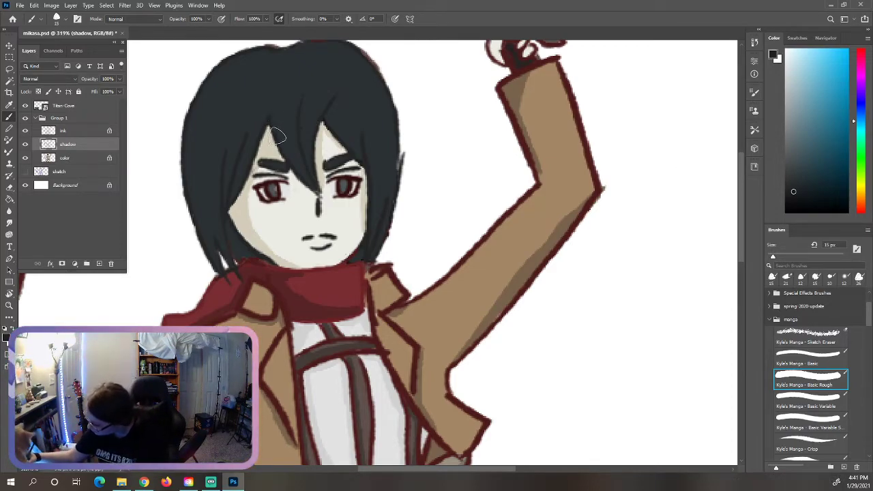
{"action": "left_click_drag", "start_coordinate": [302, 175], "coordinate": [287, 156]}
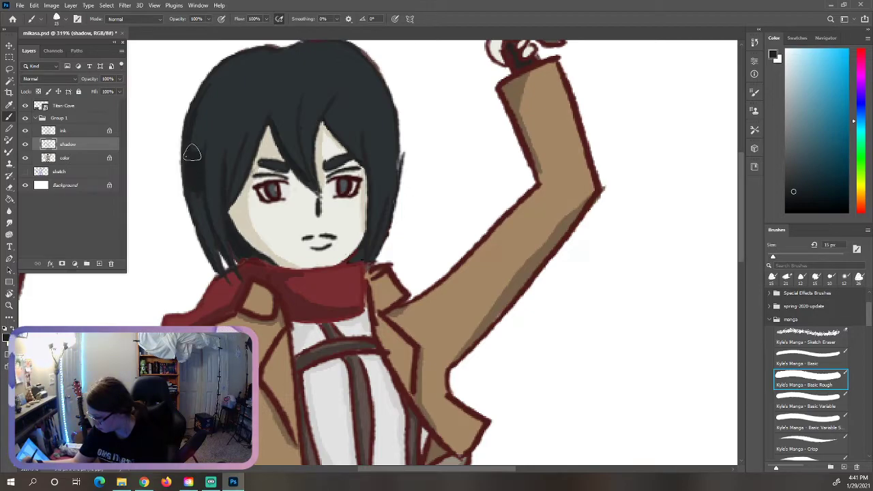
{"action": "mouse_move", "coordinate": [205, 173]}
{"action": "left_mouse_down"}
{"action": "mouse_move", "coordinate": [225, 191]}
{"action": "mouse_move", "coordinate": [214, 214]}
{"action": "left_mouse_up"}
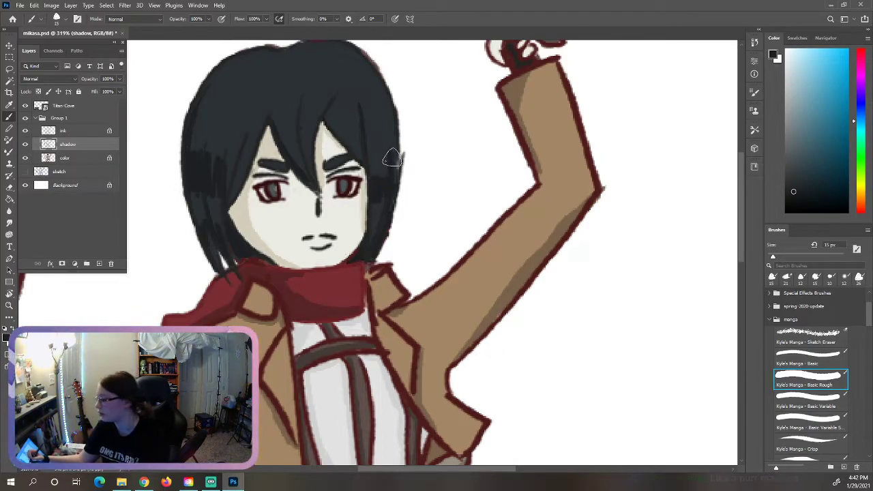
{"action": "left_click_drag", "start_coordinate": [739, 226], "coordinate": [745, 208]}
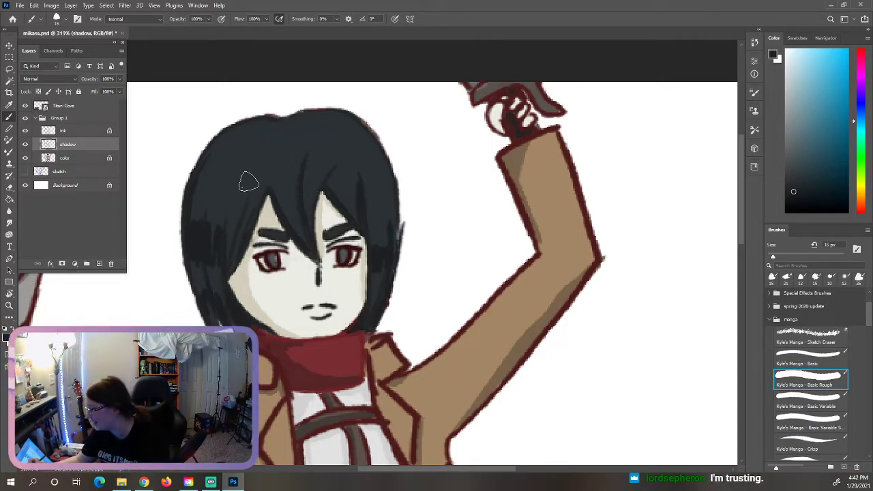
{"action": "mouse_move", "coordinate": [253, 168]}
{"action": "left_mouse_down"}
{"action": "mouse_move", "coordinate": [257, 134]}
{"action": "mouse_move", "coordinate": [219, 151]}
{"action": "mouse_move", "coordinate": [264, 148]}
{"action": "mouse_move", "coordinate": [271, 164]}
{"action": "mouse_move", "coordinate": [286, 165]}
{"action": "mouse_move", "coordinate": [311, 141]}
{"action": "mouse_move", "coordinate": [352, 129]}
{"action": "mouse_move", "coordinate": [339, 160]}
{"action": "mouse_move", "coordinate": [315, 142]}
{"action": "mouse_move", "coordinate": [267, 164]}
{"action": "mouse_move", "coordinate": [249, 153]}
{"action": "left_mouse_up"}
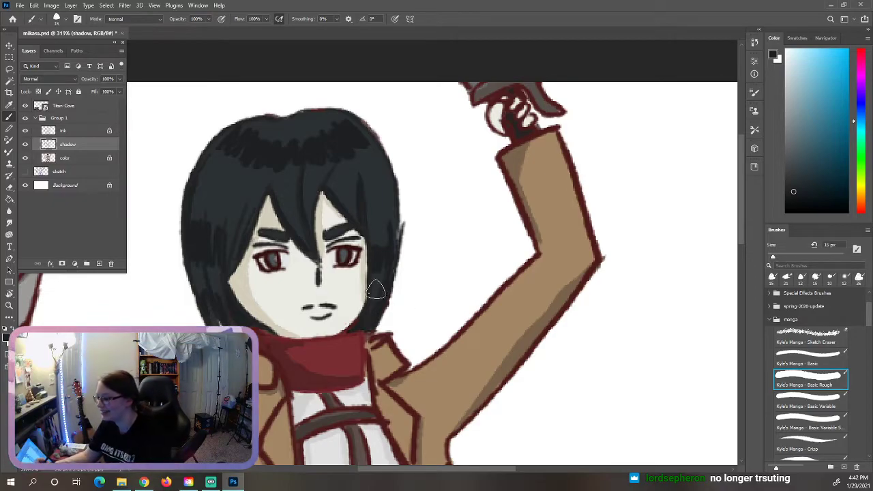
Blend the hair shadows on the crown, sides and fringe with the Smudge tool
{"action": "left_click", "coordinate": [10, 224]}
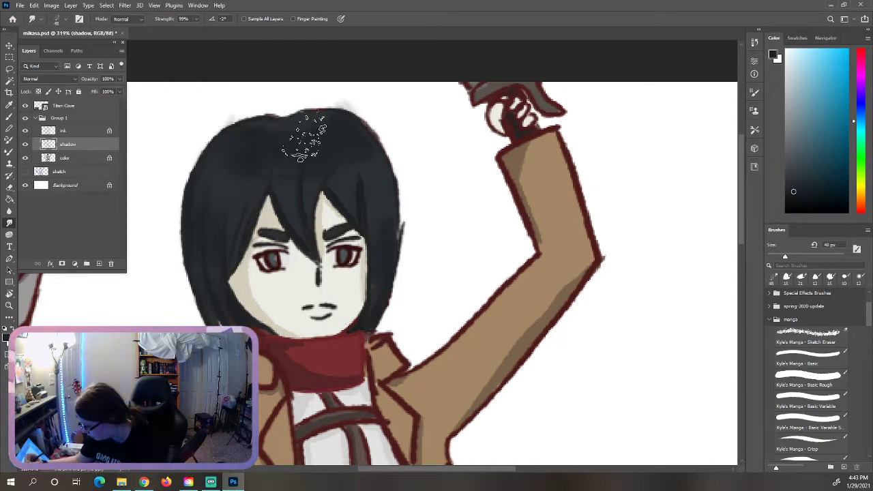
{"action": "left_click_drag", "start_coordinate": [310, 218], "coordinate": [311, 160]}
{"action": "mouse_move", "coordinate": [331, 229]}
{"action": "left_mouse_down"}
{"action": "mouse_move", "coordinate": [326, 194]}
{"action": "mouse_move", "coordinate": [342, 177]}
{"action": "mouse_move", "coordinate": [304, 225]}
{"action": "mouse_move", "coordinate": [291, 160]}
{"action": "mouse_move", "coordinate": [298, 247]}
{"action": "mouse_move", "coordinate": [312, 149]}
{"action": "left_mouse_up"}
Reduce the Smudge brush to 25 px and soften the shadows on the face, scarf, jacket and both sleeves
{"action": "left_click_drag", "start_coordinate": [783, 255], "coordinate": [777, 256]}
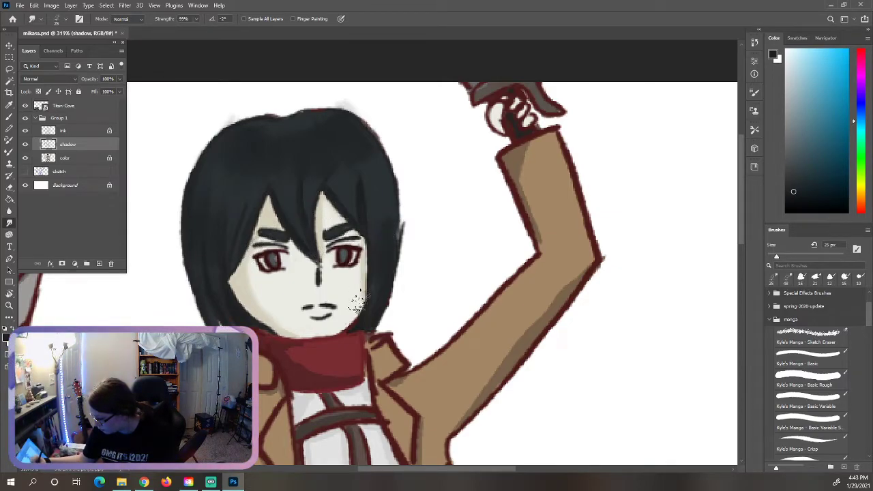
{"action": "scroll", "coordinate": [742, 244], "scroll_direction": "down", "scroll_amount": 3}
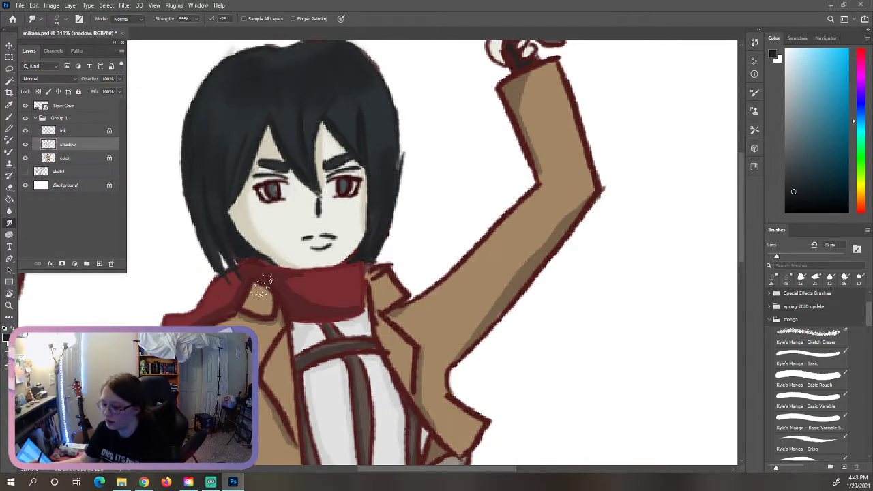
{"action": "mouse_move", "coordinate": [291, 294]}
{"action": "left_mouse_down"}
{"action": "mouse_move", "coordinate": [331, 312]}
{"action": "mouse_move", "coordinate": [311, 300]}
{"action": "mouse_move", "coordinate": [354, 304]}
{"action": "mouse_move", "coordinate": [349, 309]}
{"action": "mouse_move", "coordinate": [306, 305]}
{"action": "mouse_move", "coordinate": [282, 288]}
{"action": "mouse_move", "coordinate": [353, 277]}
{"action": "mouse_move", "coordinate": [290, 284]}
{"action": "mouse_move", "coordinate": [350, 307]}
{"action": "mouse_move", "coordinate": [271, 280]}
{"action": "left_mouse_up"}
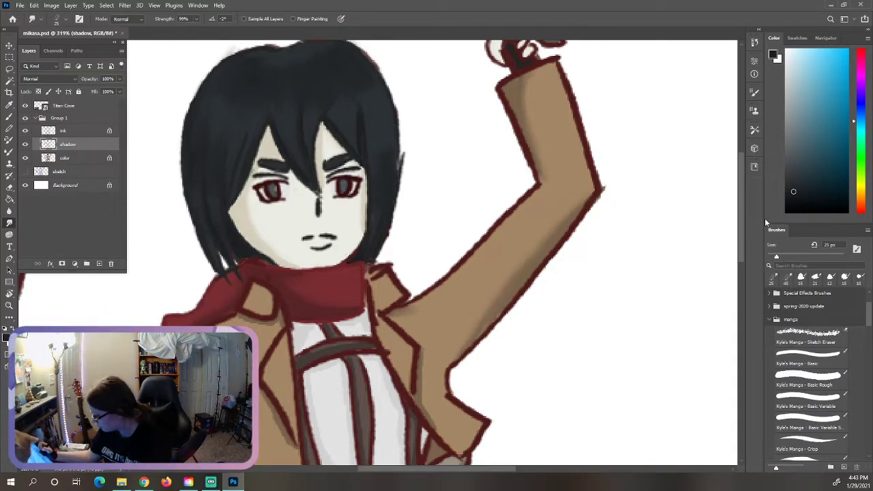
{"action": "left_click_drag", "start_coordinate": [743, 229], "coordinate": [734, 261]}
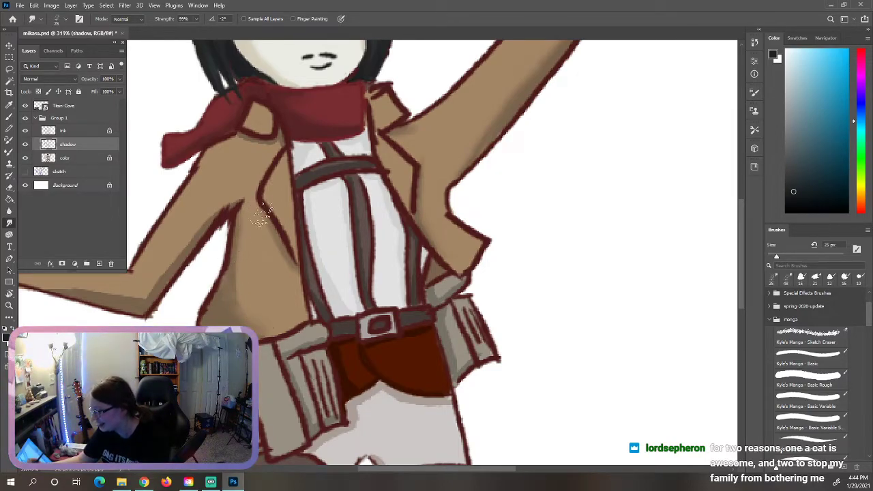
{"action": "left_click_drag", "start_coordinate": [395, 471], "coordinate": [343, 471]}
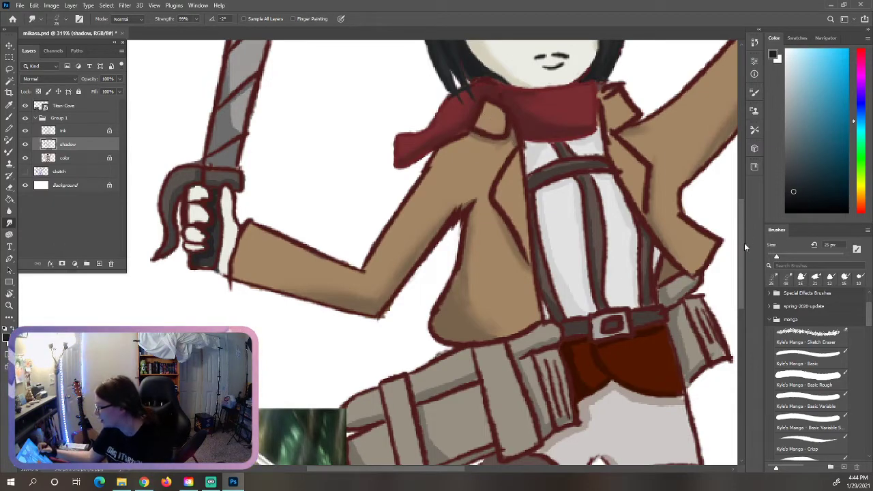
Blend the shadows on the lowered sword's blade, guard and gripping hand with the Smudge tool
{"action": "left_click_drag", "start_coordinate": [743, 247], "coordinate": [743, 226]}
{"action": "mouse_move", "coordinate": [170, 280]}
{"action": "left_mouse_down"}
{"action": "mouse_move", "coordinate": [165, 323]}
{"action": "mouse_move", "coordinate": [173, 283]}
{"action": "left_mouse_up"}
{"action": "mouse_move", "coordinate": [202, 254]}
{"action": "left_mouse_down"}
{"action": "mouse_move", "coordinate": [251, 237]}
{"action": "mouse_move", "coordinate": [223, 187]}
{"action": "mouse_move", "coordinate": [231, 155]}
{"action": "mouse_move", "coordinate": [232, 205]}
{"action": "left_mouse_up"}
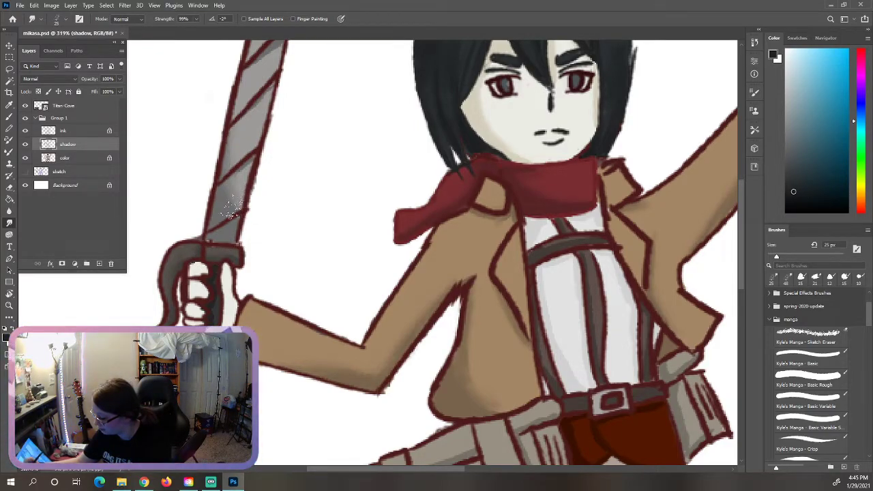
{"action": "left_click_drag", "start_coordinate": [226, 300], "coordinate": [214, 318]}
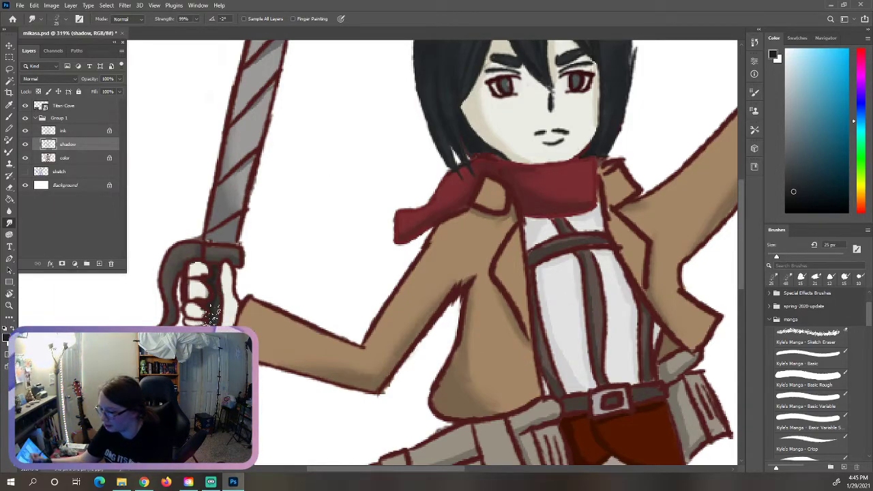
{"action": "key", "text": "ctrl+minus"}
{"action": "key", "text": "ctrl+plus"}
{"action": "left_click_drag", "start_coordinate": [741, 214], "coordinate": [741, 205]}
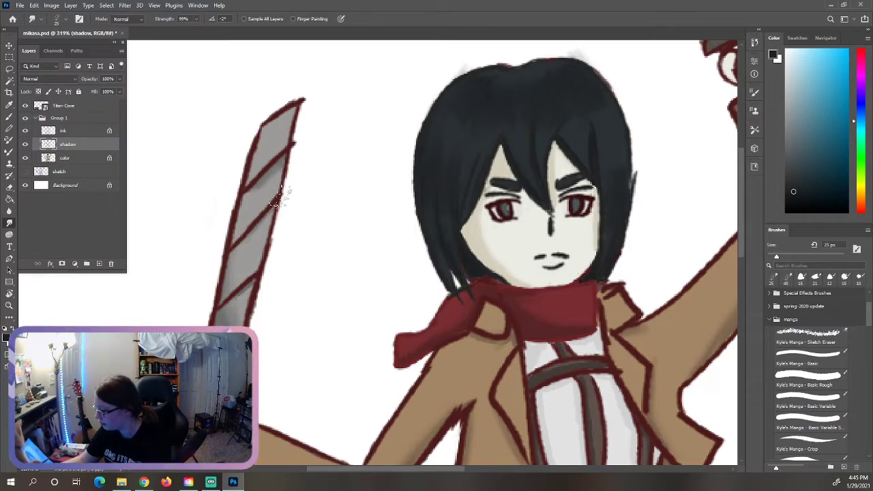
{"action": "mouse_move", "coordinate": [431, 471]}
{"action": "left_mouse_down"}
{"action": "mouse_move", "coordinate": [455, 477]}
{"action": "mouse_move", "coordinate": [442, 471]}
{"action": "left_mouse_up"}
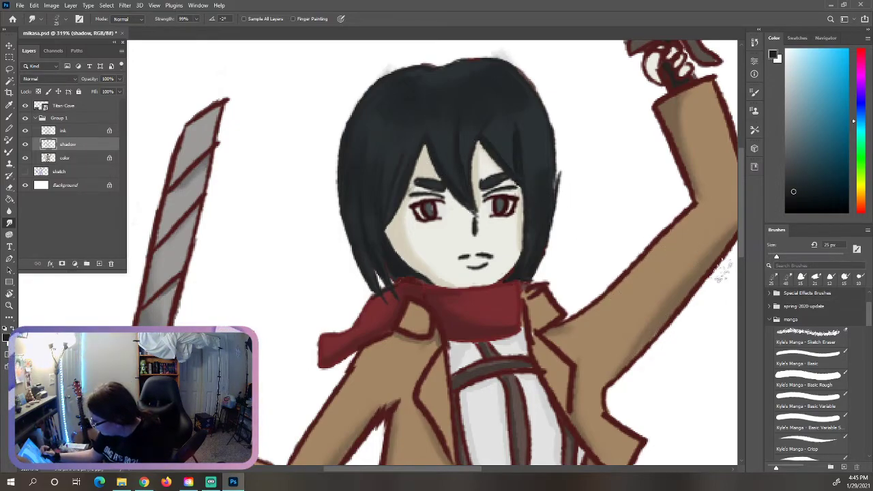
{"action": "key", "text": "h"}
Smudge the grey-green shadows on the hip gear box, its straps and the ribbed pouch beside the belt
{"action": "left_click_drag", "start_coordinate": [749, 256], "coordinate": [743, 341]}
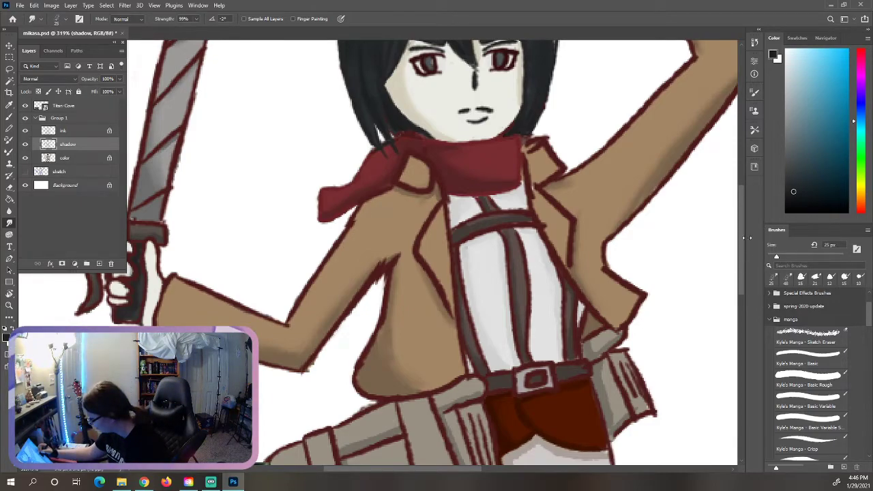
{"action": "left_click_drag", "start_coordinate": [744, 248], "coordinate": [744, 271]}
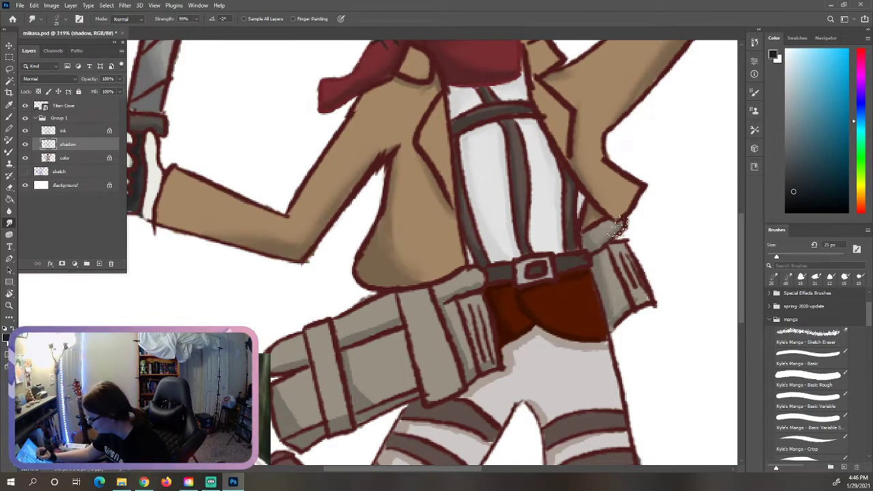
{"action": "left_click_drag", "start_coordinate": [743, 235], "coordinate": [742, 250]}
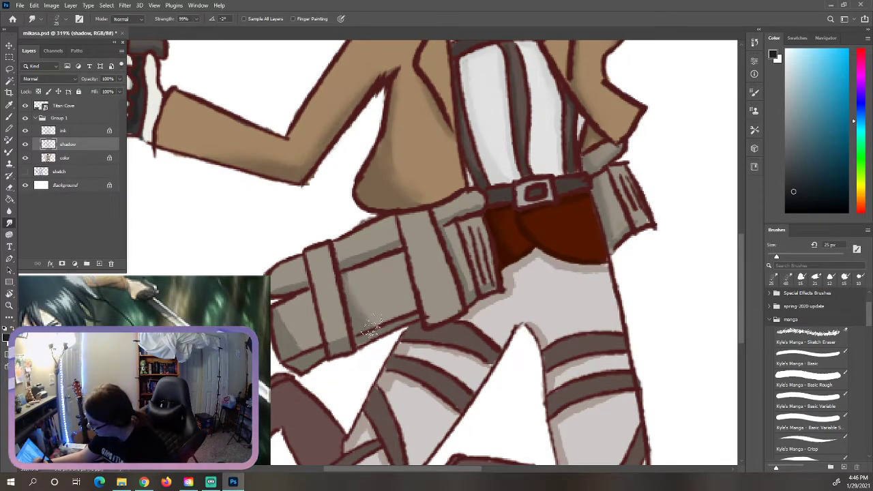
{"action": "left_click_drag", "start_coordinate": [339, 265], "coordinate": [392, 252]}
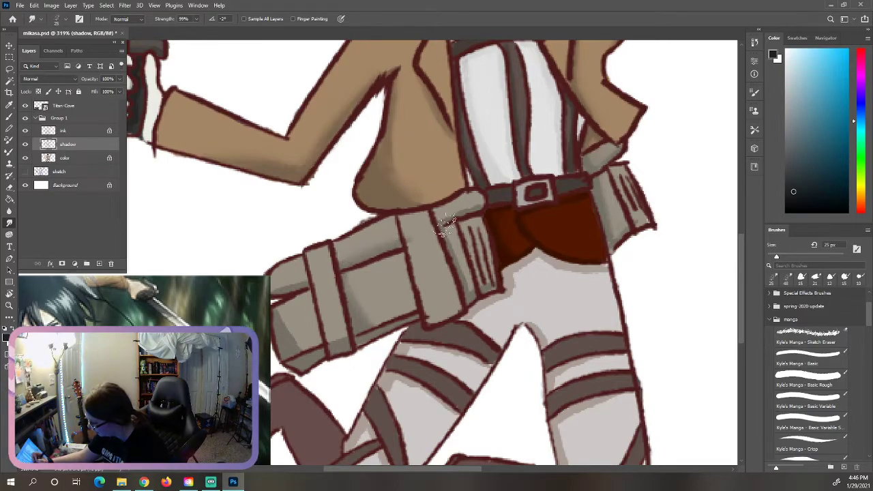
{"action": "mouse_move", "coordinate": [459, 225]}
{"action": "left_mouse_down"}
{"action": "mouse_move", "coordinate": [463, 249]}
{"action": "mouse_move", "coordinate": [466, 242]}
{"action": "mouse_move", "coordinate": [437, 255]}
{"action": "left_mouse_up"}
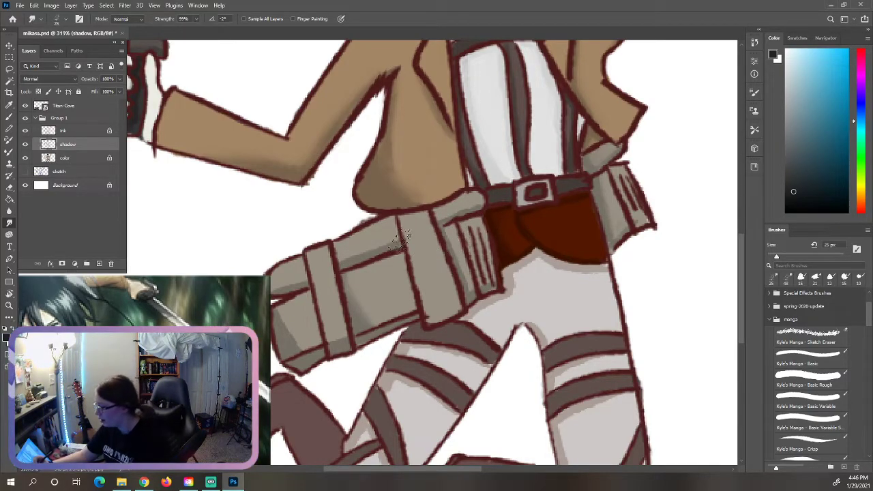
{"action": "left_click_drag", "start_coordinate": [367, 253], "coordinate": [372, 251]}
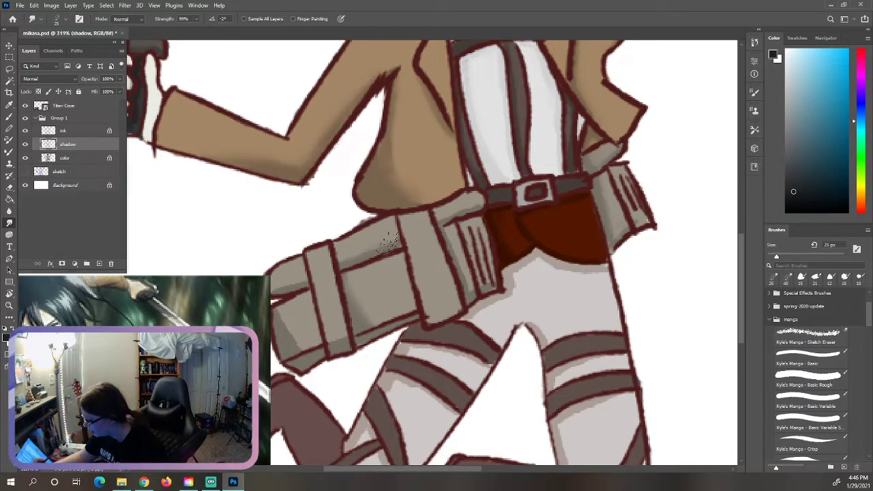
{"action": "mouse_move", "coordinate": [480, 211]}
{"action": "left_mouse_down"}
{"action": "mouse_move", "coordinate": [445, 217]}
{"action": "mouse_move", "coordinate": [461, 238]}
{"action": "mouse_move", "coordinate": [456, 249]}
{"action": "mouse_move", "coordinate": [450, 235]}
{"action": "mouse_move", "coordinate": [473, 288]}
{"action": "mouse_move", "coordinate": [483, 290]}
{"action": "mouse_move", "coordinate": [502, 249]}
{"action": "mouse_move", "coordinate": [466, 245]}
{"action": "left_mouse_up"}
{"action": "mouse_move", "coordinate": [379, 311]}
{"action": "left_mouse_down"}
{"action": "mouse_move", "coordinate": [318, 316]}
{"action": "mouse_move", "coordinate": [310, 298]}
{"action": "mouse_move", "coordinate": [293, 329]}
{"action": "mouse_move", "coordinate": [279, 316]}
{"action": "mouse_move", "coordinate": [296, 346]}
{"action": "mouse_move", "coordinate": [281, 315]}
{"action": "mouse_move", "coordinate": [321, 354]}
{"action": "mouse_move", "coordinate": [298, 283]}
{"action": "left_mouse_up"}
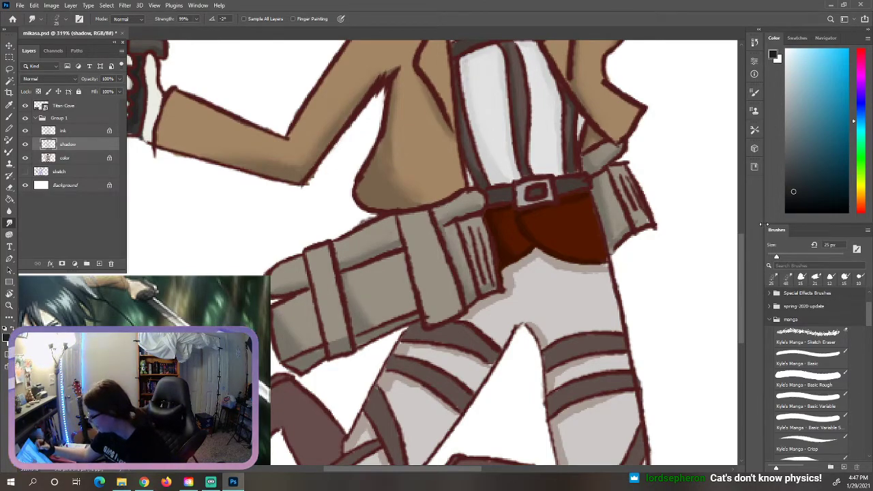
Smudge the light grey trouser shadows below the belt, around the thigh straps and down both legs
{"action": "mouse_move", "coordinate": [508, 315]}
{"action": "left_mouse_down"}
{"action": "mouse_move", "coordinate": [479, 315]}
{"action": "mouse_move", "coordinate": [516, 292]}
{"action": "mouse_move", "coordinate": [525, 269]}
{"action": "mouse_move", "coordinate": [577, 278]}
{"action": "mouse_move", "coordinate": [537, 263]}
{"action": "mouse_move", "coordinate": [598, 278]}
{"action": "left_mouse_up"}
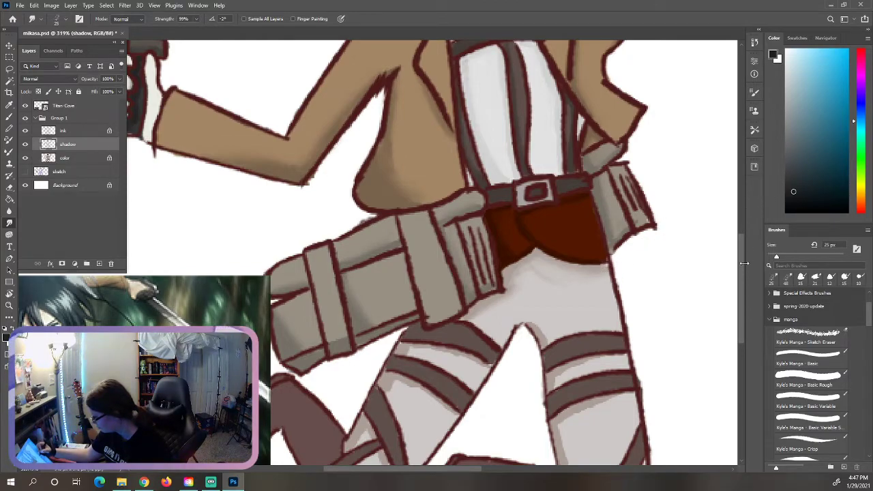
{"action": "left_click_drag", "start_coordinate": [742, 246], "coordinate": [740, 276]}
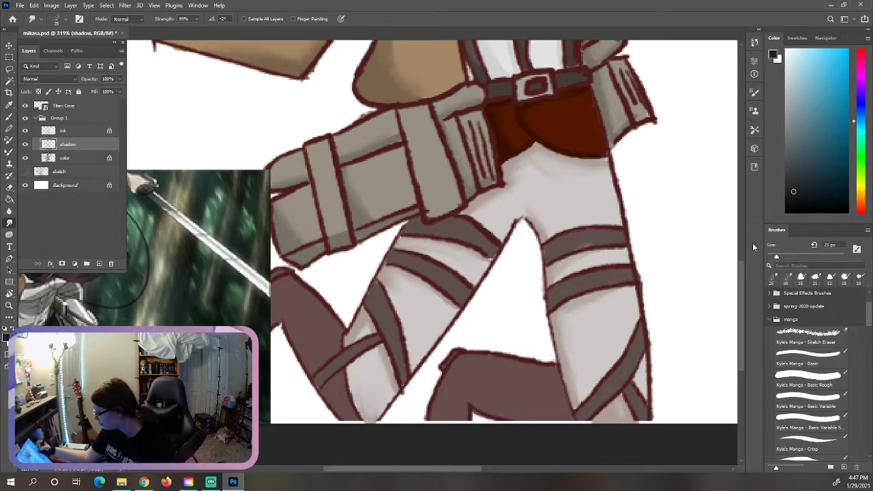
Hide the Titan-Cave reference layer
{"action": "left_click_drag", "start_coordinate": [743, 273], "coordinate": [735, 168]}
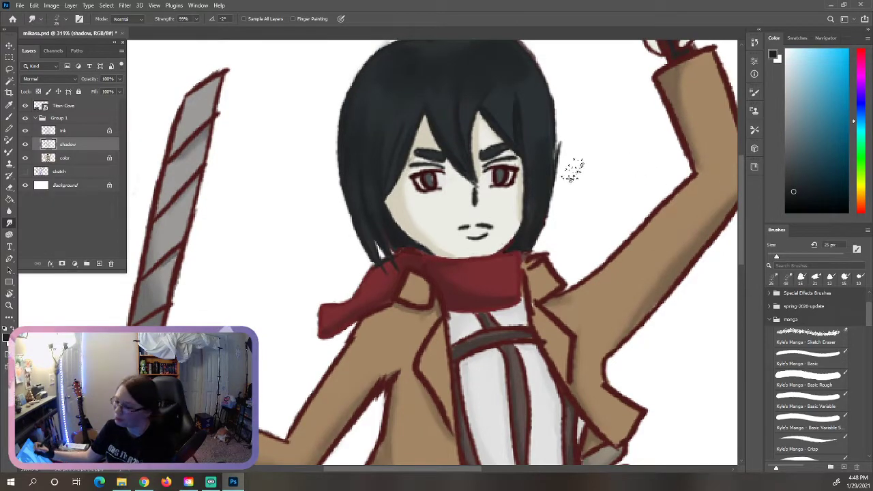
{"action": "left_click", "coordinate": [825, 38]}
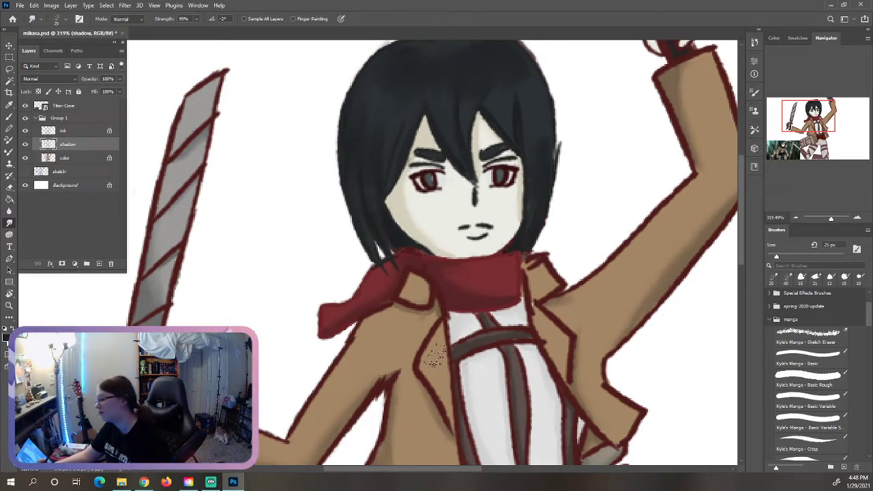
{"action": "left_click", "coordinate": [25, 105]}
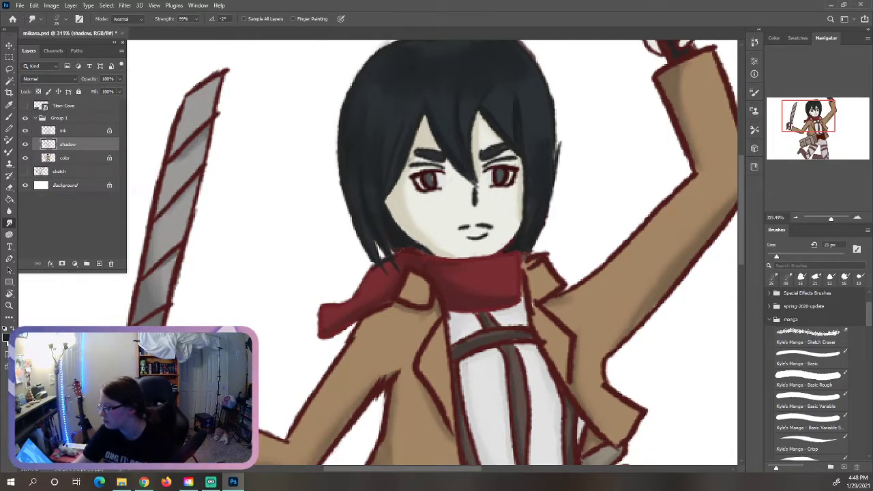
{"action": "left_click", "coordinate": [797, 38]}
{"action": "left_click", "coordinate": [778, 36]}
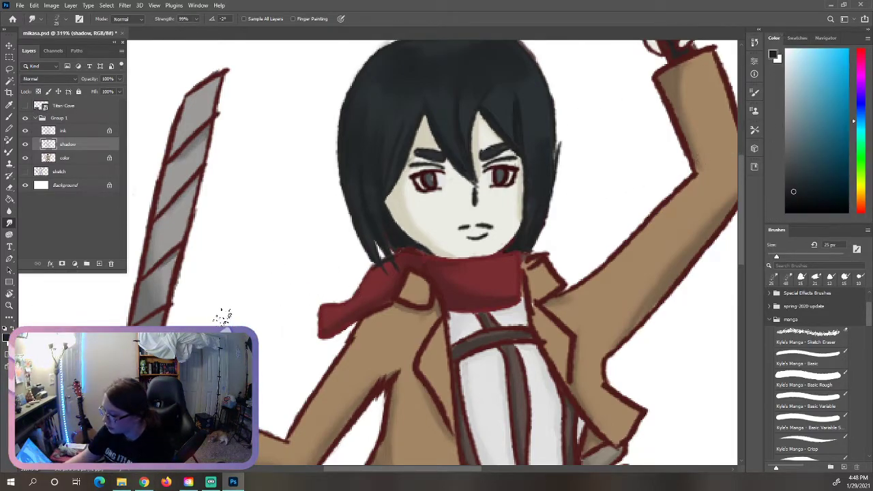
Sample the boot's reddish brown and switch to the Brush tool with Kyle's Manga - Basic Rough at 15 px
{"action": "left_click", "coordinate": [10, 305]}
{"action": "left_click_drag", "start_coordinate": [574, 289], "coordinate": [526, 259]}
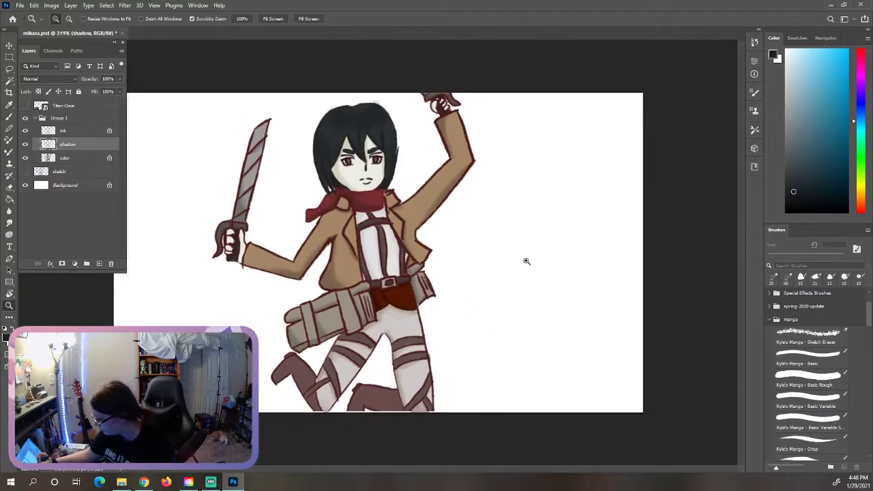
{"action": "left_click_drag", "start_coordinate": [345, 398], "coordinate": [432, 368]}
{"action": "left_click_drag", "start_coordinate": [563, 285], "coordinate": [537, 282]}
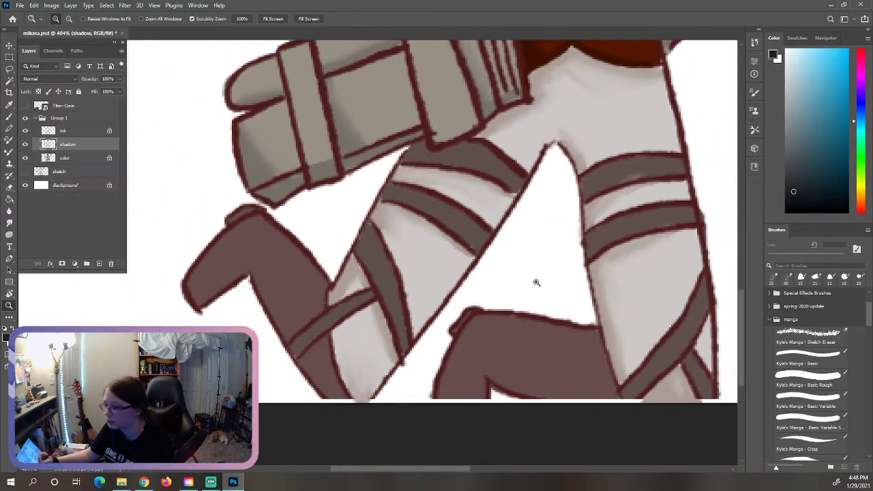
{"action": "key", "text": "i"}
{"action": "left_click", "coordinate": [538, 346]}
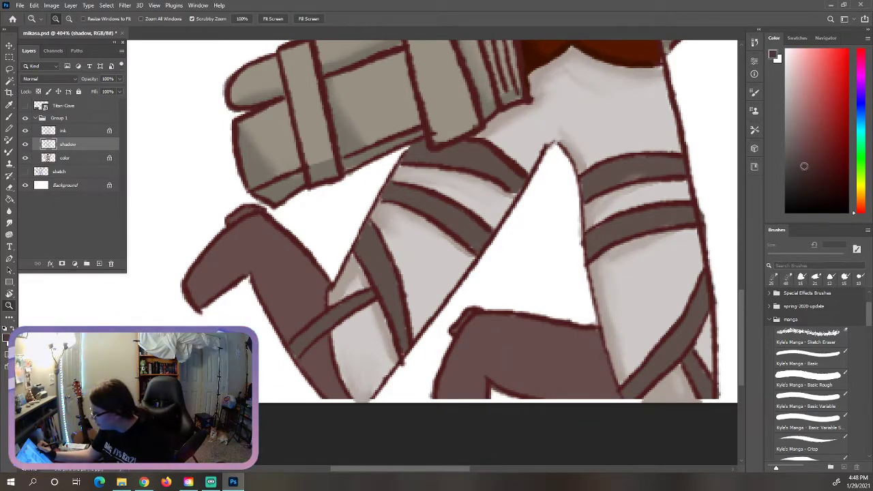
{"action": "key", "text": "b"}
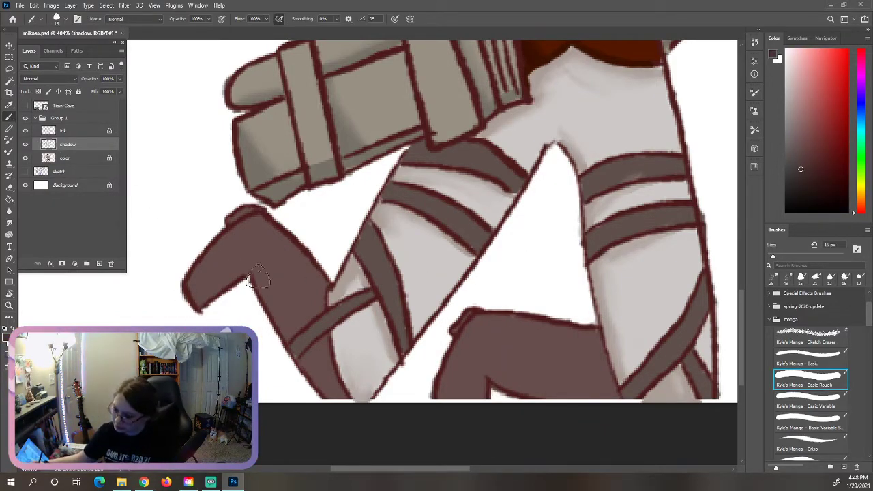
Choose a darker reddish brown and paint shadows over the left boot's foot, ankle and back edge
{"action": "mouse_move", "coordinate": [252, 275]}
{"action": "left_mouse_down"}
{"action": "mouse_move", "coordinate": [281, 307]}
{"action": "mouse_move", "coordinate": [298, 357]}
{"action": "left_mouse_up"}
{"action": "key", "text": "ctrl+z"}
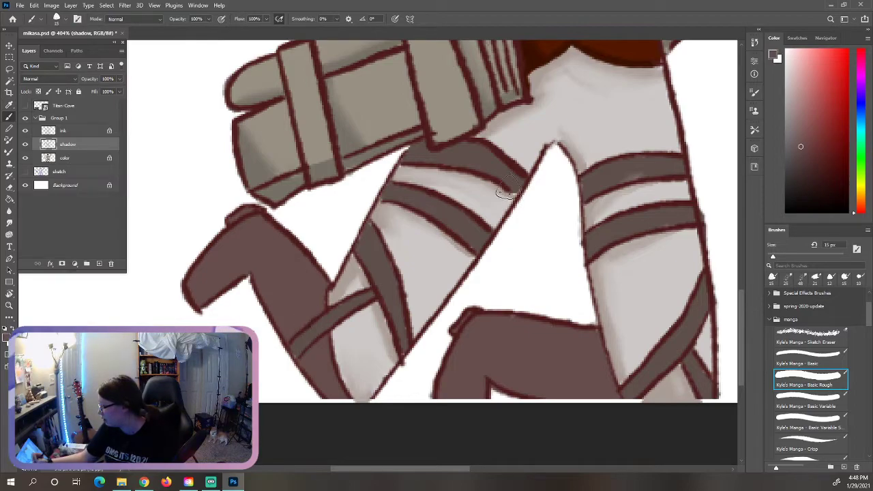
{"action": "left_click", "coordinate": [807, 161]}
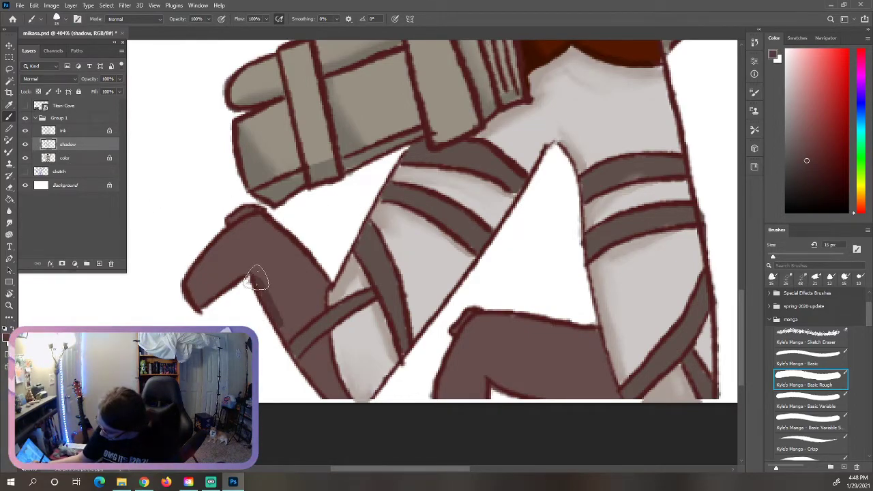
{"action": "left_click_drag", "start_coordinate": [285, 335], "coordinate": [341, 412]}
{"action": "mouse_move", "coordinate": [250, 276]}
{"action": "left_mouse_down"}
{"action": "mouse_move", "coordinate": [205, 304]}
{"action": "mouse_move", "coordinate": [197, 296]}
{"action": "mouse_move", "coordinate": [204, 305]}
{"action": "mouse_move", "coordinate": [244, 278]}
{"action": "mouse_move", "coordinate": [225, 245]}
{"action": "mouse_move", "coordinate": [207, 262]}
{"action": "mouse_move", "coordinate": [244, 239]}
{"action": "mouse_move", "coordinate": [258, 277]}
{"action": "mouse_move", "coordinate": [236, 238]}
{"action": "mouse_move", "coordinate": [242, 258]}
{"action": "mouse_move", "coordinate": [239, 220]}
{"action": "mouse_move", "coordinate": [263, 220]}
{"action": "mouse_move", "coordinate": [278, 237]}
{"action": "mouse_move", "coordinate": [247, 217]}
{"action": "mouse_move", "coordinate": [235, 221]}
{"action": "mouse_move", "coordinate": [260, 234]}
{"action": "left_mouse_up"}
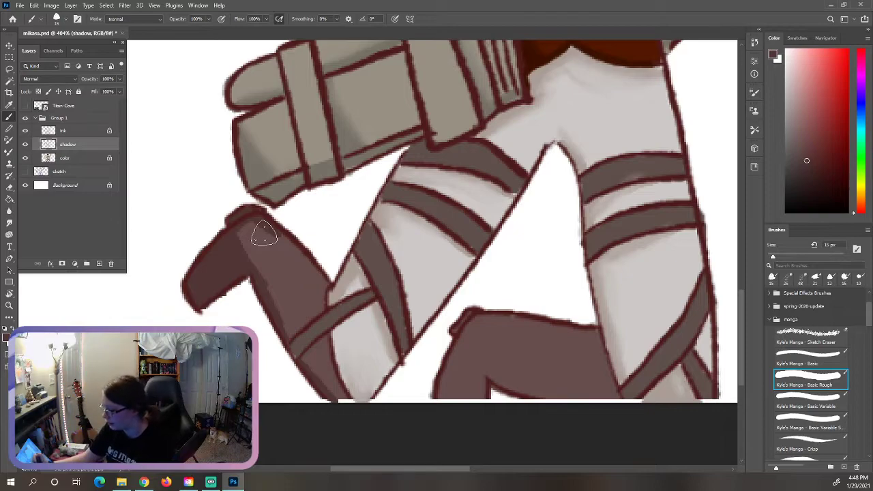
{"action": "mouse_move", "coordinate": [255, 225]}
{"action": "left_mouse_down"}
{"action": "mouse_move", "coordinate": [239, 255]}
{"action": "mouse_move", "coordinate": [234, 242]}
{"action": "mouse_move", "coordinate": [214, 267]}
{"action": "mouse_move", "coordinate": [275, 224]}
{"action": "mouse_move", "coordinate": [306, 263]}
{"action": "mouse_move", "coordinate": [270, 228]}
{"action": "mouse_move", "coordinate": [260, 234]}
{"action": "mouse_move", "coordinate": [259, 268]}
{"action": "mouse_move", "coordinate": [250, 234]}
{"action": "mouse_move", "coordinate": [273, 305]}
{"action": "mouse_move", "coordinate": [264, 273]}
{"action": "left_mouse_up"}
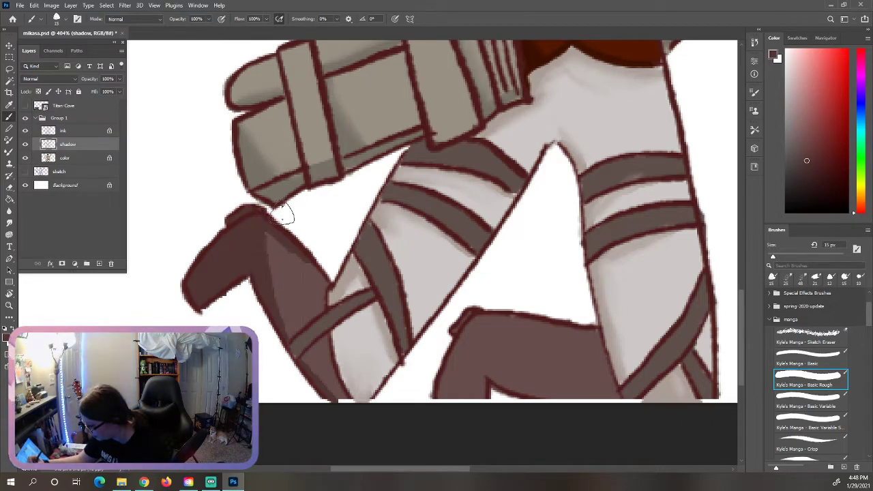
Paint the same dark brown shadows on the right leg's boot, covering the foot, ankle, underside and upper edge
{"action": "scroll", "coordinate": [741, 310], "scroll_direction": "down", "scroll_amount": 2}
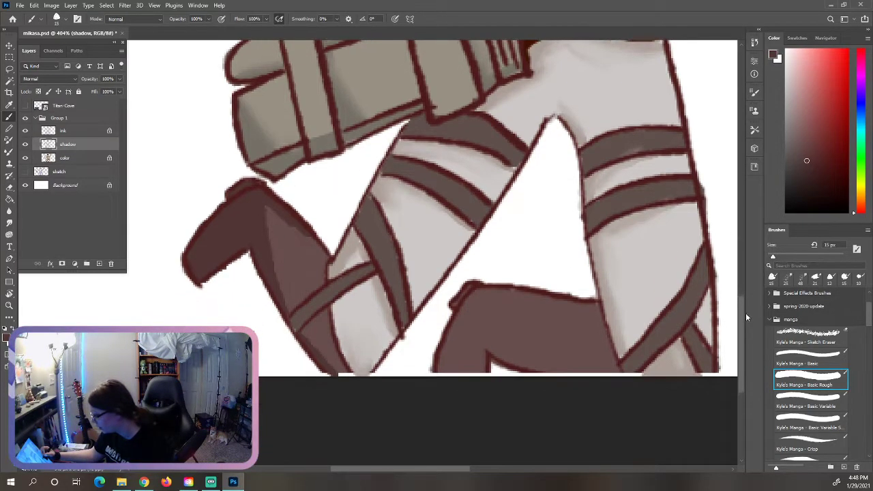
{"action": "left_click_drag", "start_coordinate": [404, 470], "coordinate": [432, 471]}
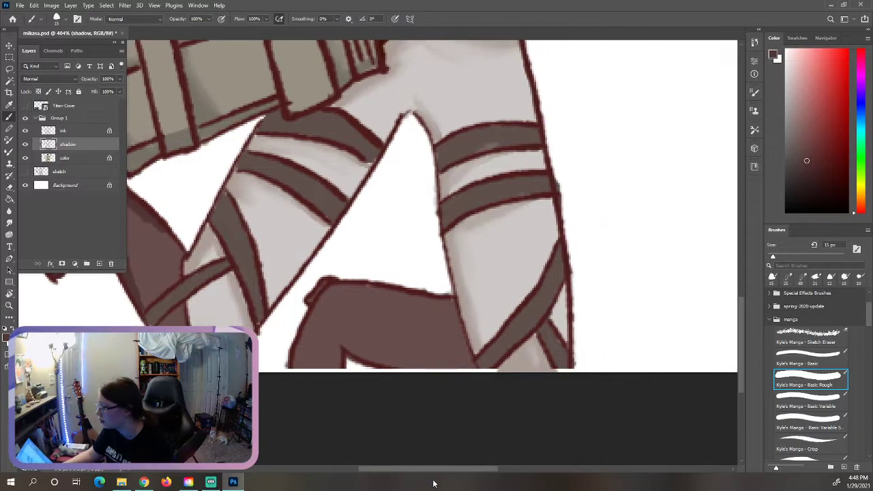
{"action": "mouse_move", "coordinate": [317, 312]}
{"action": "left_mouse_down"}
{"action": "mouse_move", "coordinate": [292, 364]}
{"action": "mouse_move", "coordinate": [306, 382]}
{"action": "mouse_move", "coordinate": [327, 385]}
{"action": "left_mouse_up"}
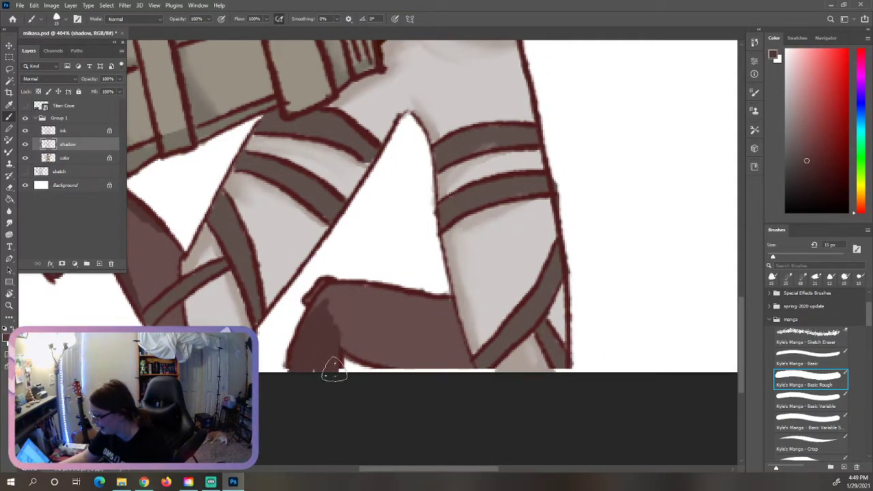
{"action": "mouse_move", "coordinate": [345, 320]}
{"action": "left_mouse_down"}
{"action": "mouse_move", "coordinate": [339, 351]}
{"action": "mouse_move", "coordinate": [354, 292]}
{"action": "mouse_move", "coordinate": [318, 293]}
{"action": "left_mouse_up"}
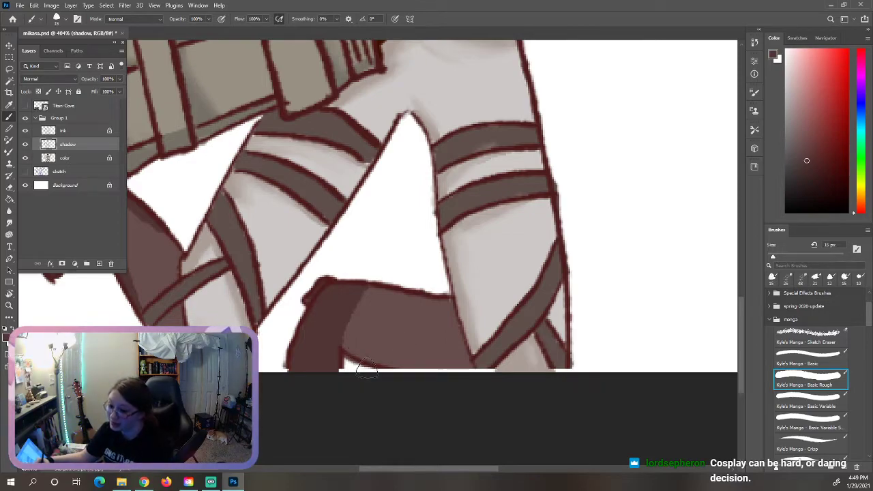
{"action": "mouse_move", "coordinate": [364, 361]}
{"action": "left_mouse_down"}
{"action": "mouse_move", "coordinate": [338, 343]}
{"action": "mouse_move", "coordinate": [413, 375]}
{"action": "mouse_move", "coordinate": [375, 353]}
{"action": "left_mouse_up"}
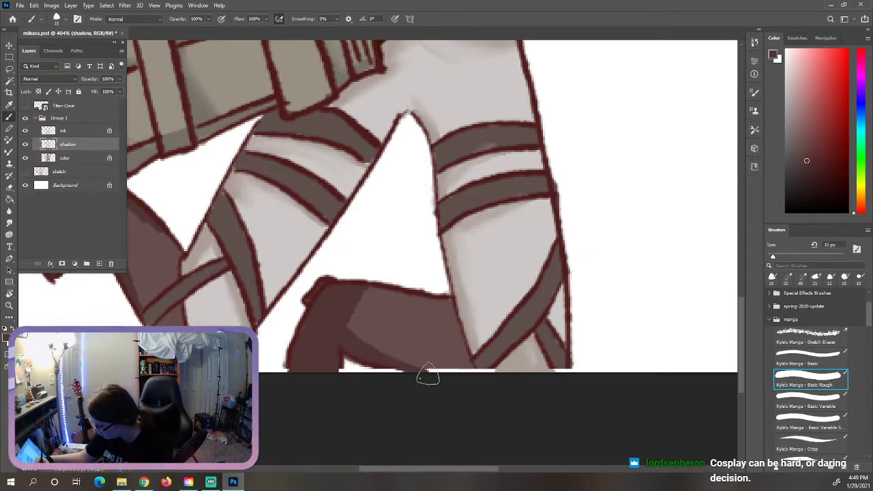
{"action": "mouse_move", "coordinate": [366, 341]}
{"action": "left_mouse_down"}
{"action": "mouse_move", "coordinate": [352, 316]}
{"action": "mouse_move", "coordinate": [361, 339]}
{"action": "left_mouse_up"}
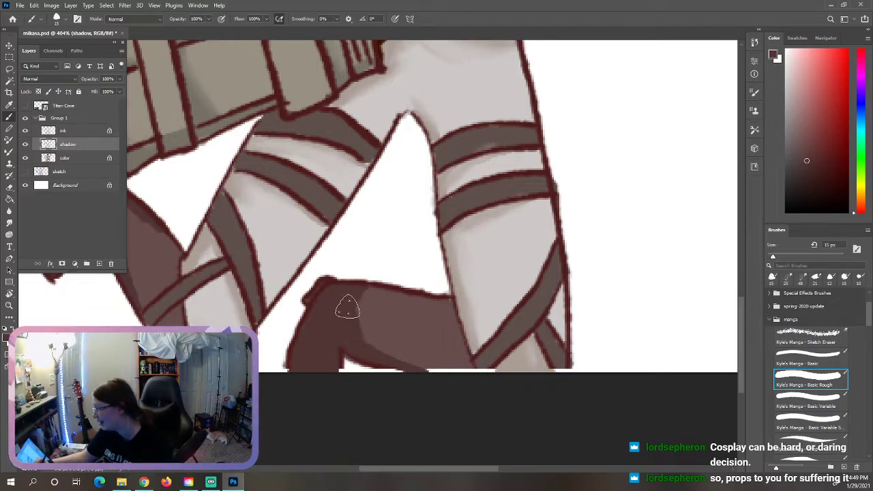
{"action": "mouse_move", "coordinate": [410, 358]}
{"action": "left_mouse_down"}
{"action": "mouse_move", "coordinate": [439, 384]}
{"action": "mouse_move", "coordinate": [481, 360]}
{"action": "left_mouse_up"}
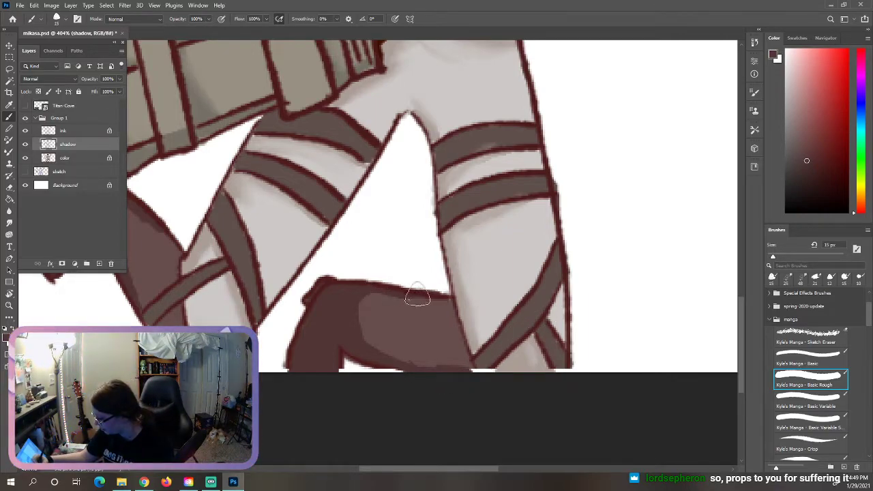
{"action": "mouse_move", "coordinate": [412, 301]}
{"action": "left_mouse_down"}
{"action": "mouse_move", "coordinate": [368, 298]}
{"action": "mouse_move", "coordinate": [358, 308]}
{"action": "mouse_move", "coordinate": [411, 360]}
{"action": "mouse_move", "coordinate": [360, 330]}
{"action": "left_mouse_up"}
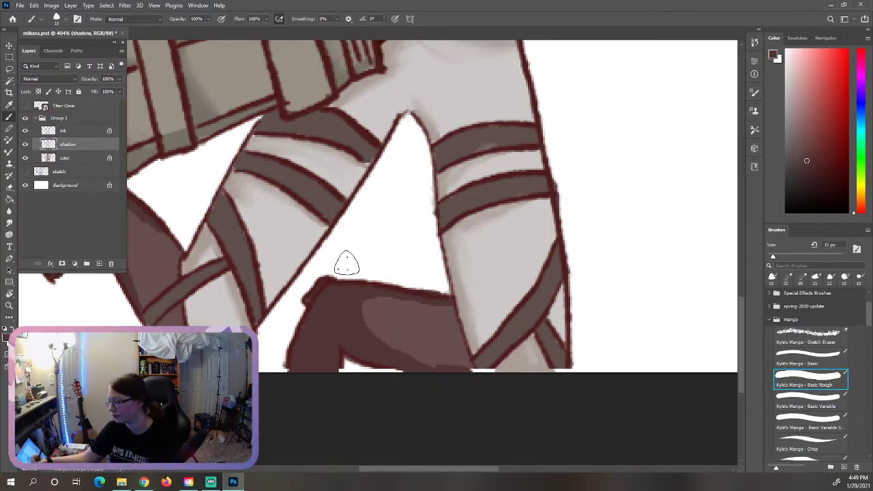
{"action": "mouse_move", "coordinate": [389, 305]}
{"action": "left_mouse_down"}
{"action": "mouse_move", "coordinate": [387, 323]}
{"action": "mouse_move", "coordinate": [396, 333]}
{"action": "mouse_move", "coordinate": [379, 290]}
{"action": "left_mouse_up"}
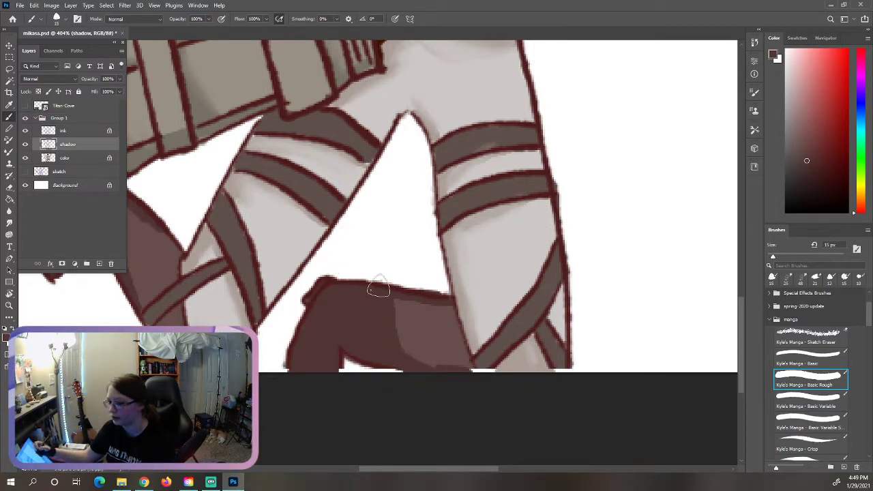
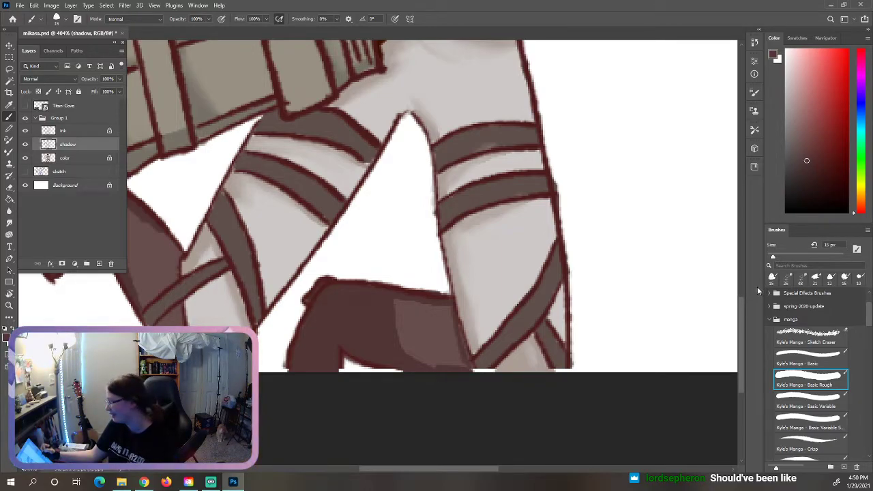
Sample the leg strap's grey-brown, choose a darker shade and paint shadows on the straps around both legs
{"action": "scroll", "coordinate": [745, 306], "scroll_direction": "up", "scroll_amount": 2}
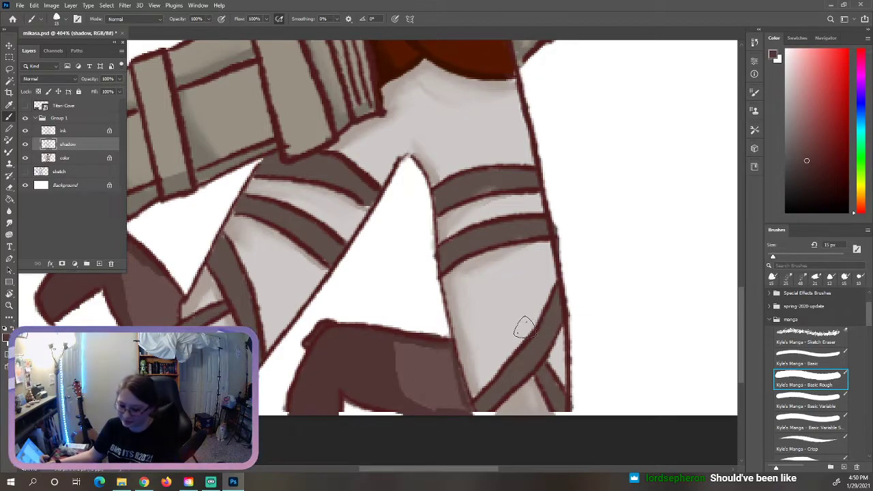
{"action": "left_click", "coordinate": [557, 321], "text": "alt"}
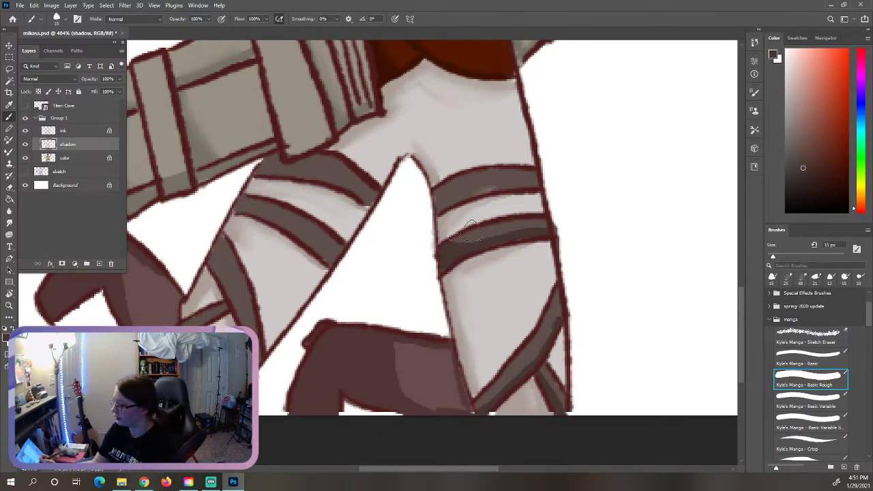
{"action": "left_click_drag", "start_coordinate": [444, 189], "coordinate": [526, 186]}
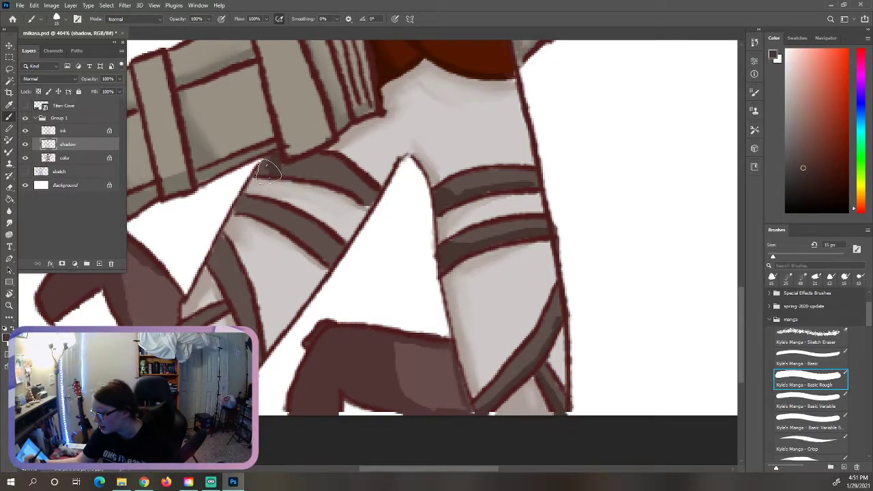
{"action": "mouse_move", "coordinate": [296, 171]}
{"action": "left_mouse_down"}
{"action": "mouse_move", "coordinate": [329, 180]}
{"action": "mouse_move", "coordinate": [289, 168]}
{"action": "left_mouse_up"}
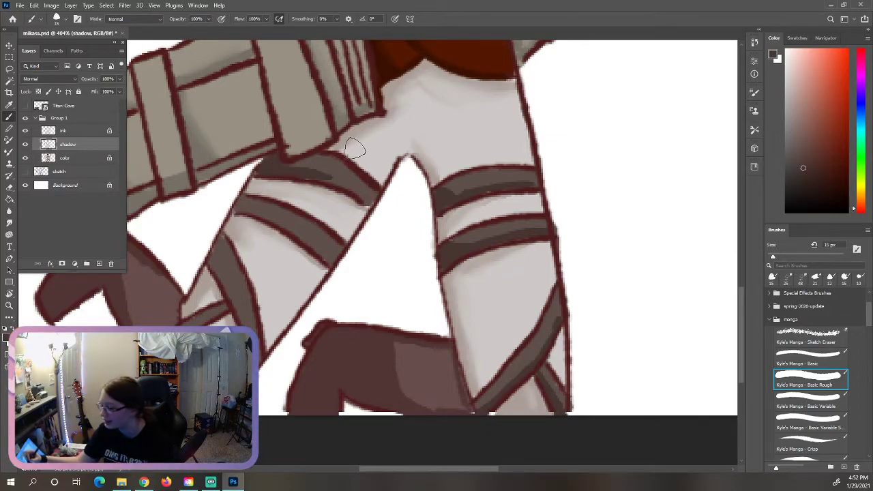
{"action": "mouse_move", "coordinate": [306, 162]}
{"action": "left_mouse_down"}
{"action": "mouse_move", "coordinate": [352, 191]}
{"action": "mouse_move", "coordinate": [335, 181]}
{"action": "mouse_move", "coordinate": [366, 184]}
{"action": "mouse_move", "coordinate": [365, 166]}
{"action": "mouse_move", "coordinate": [351, 191]}
{"action": "mouse_move", "coordinate": [371, 197]}
{"action": "mouse_move", "coordinate": [282, 191]}
{"action": "mouse_move", "coordinate": [266, 199]}
{"action": "mouse_move", "coordinate": [265, 181]}
{"action": "mouse_move", "coordinate": [243, 210]}
{"action": "mouse_move", "coordinate": [289, 227]}
{"action": "mouse_move", "coordinate": [272, 220]}
{"action": "mouse_move", "coordinate": [334, 264]}
{"action": "mouse_move", "coordinate": [254, 203]}
{"action": "mouse_move", "coordinate": [255, 212]}
{"action": "mouse_move", "coordinate": [238, 211]}
{"action": "mouse_move", "coordinate": [283, 208]}
{"action": "mouse_move", "coordinate": [263, 223]}
{"action": "left_mouse_up"}
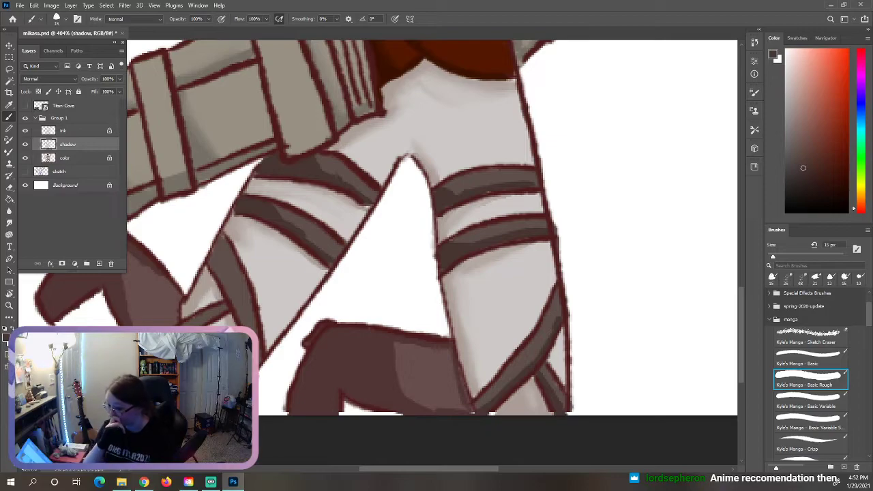
{"action": "mouse_move", "coordinate": [224, 242]}
{"action": "left_mouse_down"}
{"action": "mouse_move", "coordinate": [238, 318]}
{"action": "mouse_move", "coordinate": [223, 247]}
{"action": "mouse_move", "coordinate": [220, 276]}
{"action": "mouse_move", "coordinate": [213, 255]}
{"action": "mouse_move", "coordinate": [225, 243]}
{"action": "mouse_move", "coordinate": [249, 298]}
{"action": "mouse_move", "coordinate": [268, 285]}
{"action": "mouse_move", "coordinate": [247, 314]}
{"action": "mouse_move", "coordinate": [241, 283]}
{"action": "mouse_move", "coordinate": [239, 319]}
{"action": "mouse_move", "coordinate": [230, 302]}
{"action": "mouse_move", "coordinate": [265, 365]}
{"action": "mouse_move", "coordinate": [240, 290]}
{"action": "mouse_move", "coordinate": [201, 314]}
{"action": "left_mouse_up"}
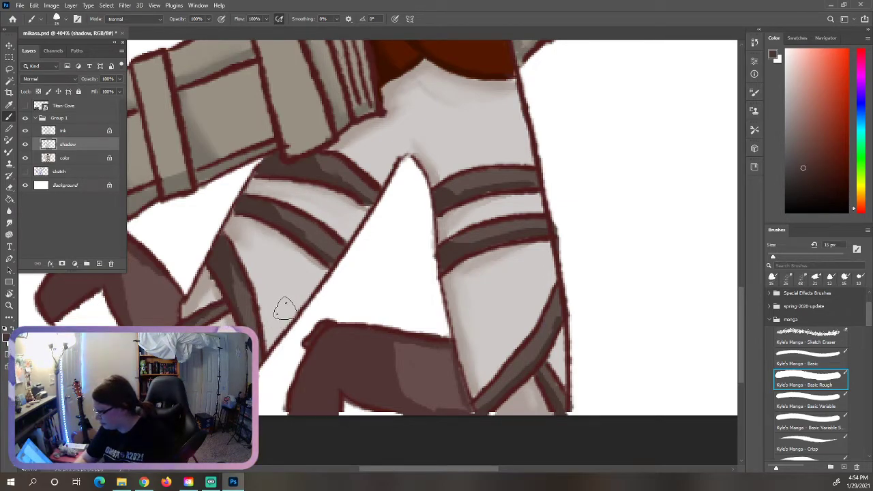
Sample the boot's dark brown and blend the shadows on the leg straps and boots with the Smudge tool
{"action": "key", "text": "i"}
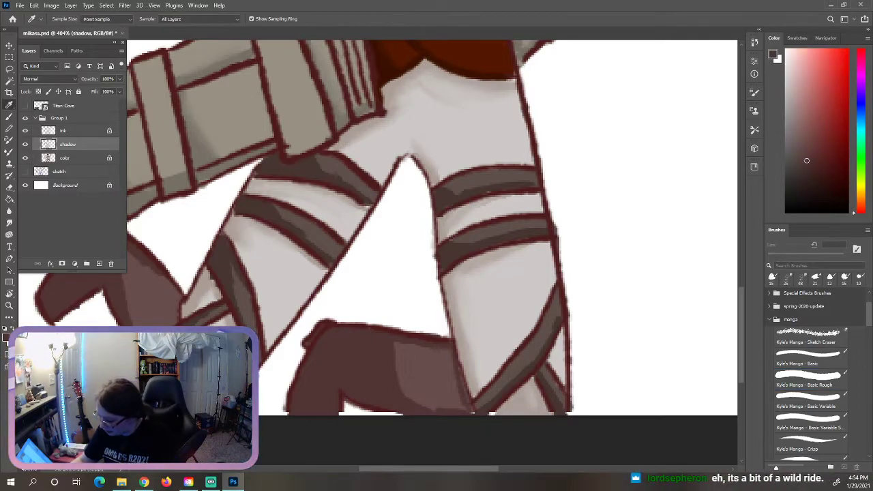
{"action": "left_click", "coordinate": [10, 117]}
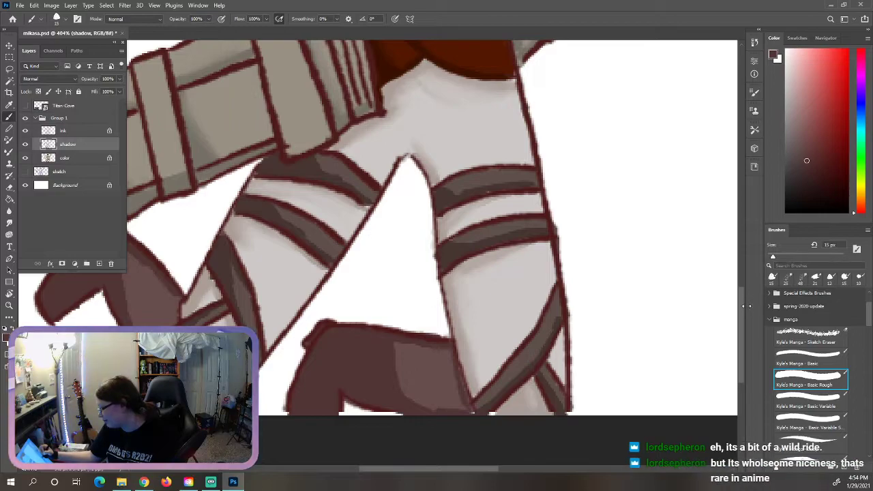
{"action": "mouse_move", "coordinate": [741, 298]}
{"action": "left_mouse_down"}
{"action": "mouse_move", "coordinate": [739, 283]}
{"action": "mouse_move", "coordinate": [740, 290]}
{"action": "left_mouse_up"}
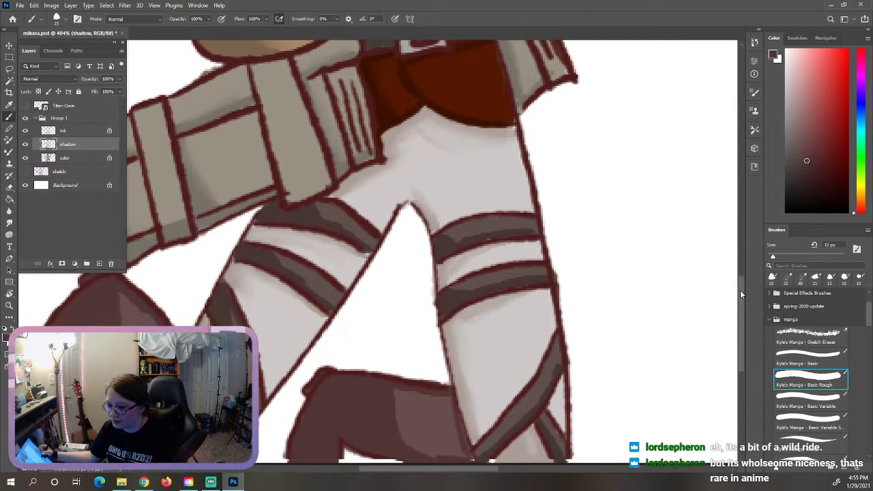
{"action": "left_click_drag", "start_coordinate": [382, 470], "coordinate": [352, 468]}
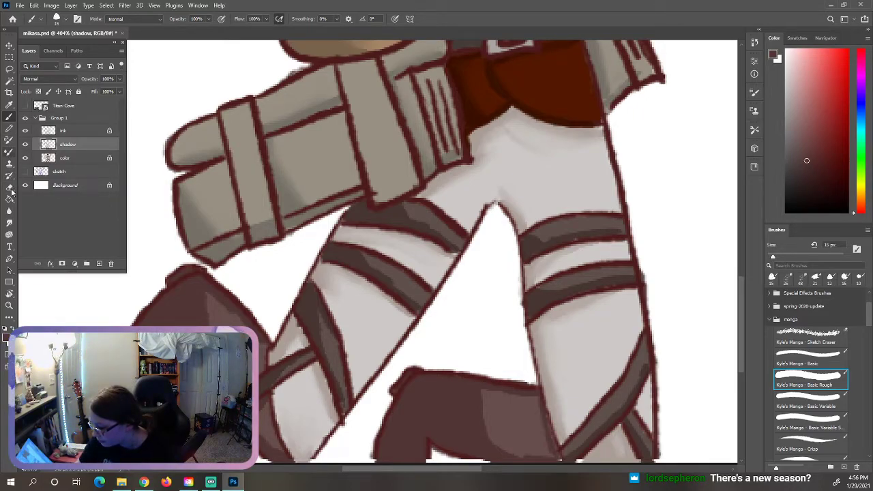
{"action": "left_click", "coordinate": [9, 223]}
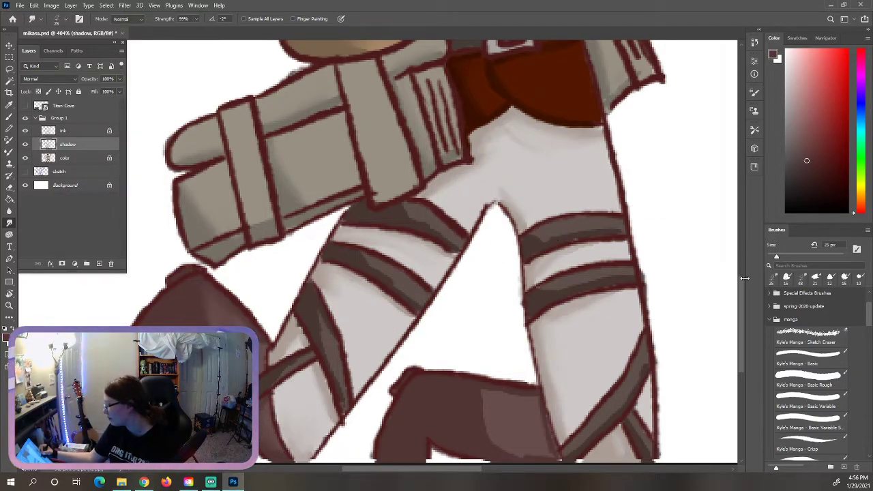
{"action": "scroll", "coordinate": [743, 299], "scroll_direction": "down", "scroll_amount": 2}
{"action": "scroll", "coordinate": [742, 299], "scroll_direction": "down", "scroll_amount": 1}
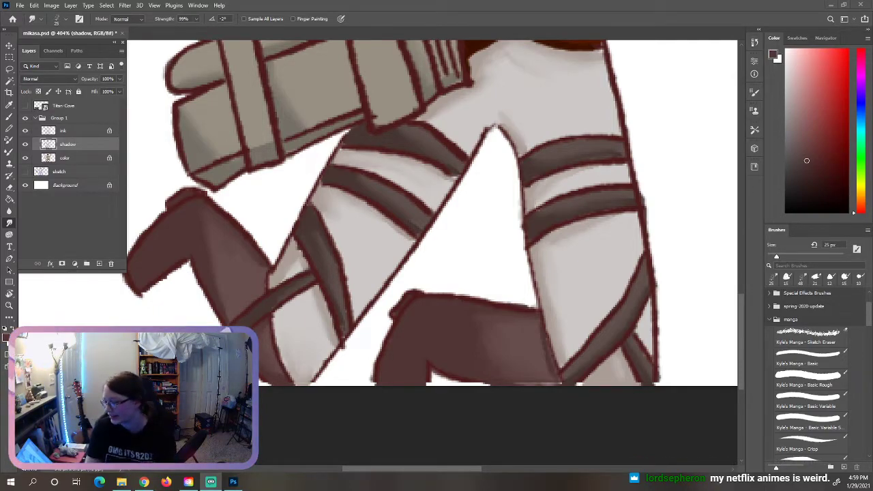
Add a new layer named highlights directly above the shadow layer
{"action": "left_click_drag", "start_coordinate": [743, 306], "coordinate": [741, 289]}
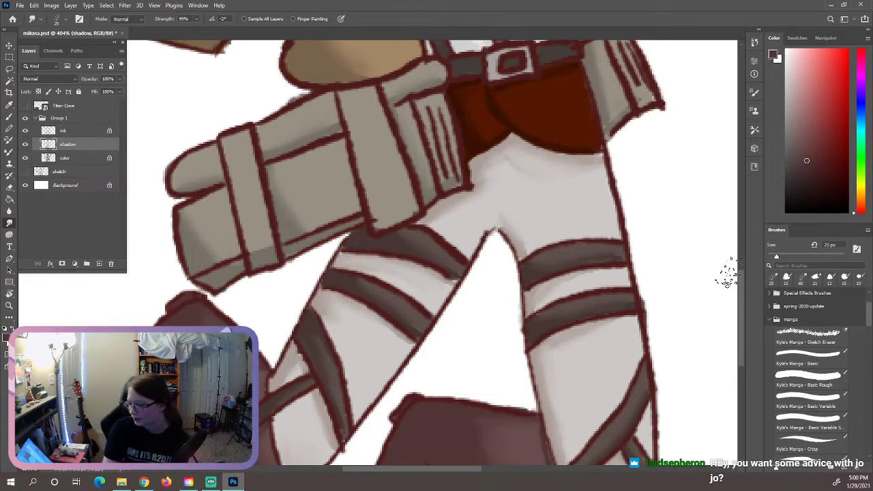
{"action": "scroll", "coordinate": [742, 267], "scroll_direction": "up", "scroll_amount": 10}
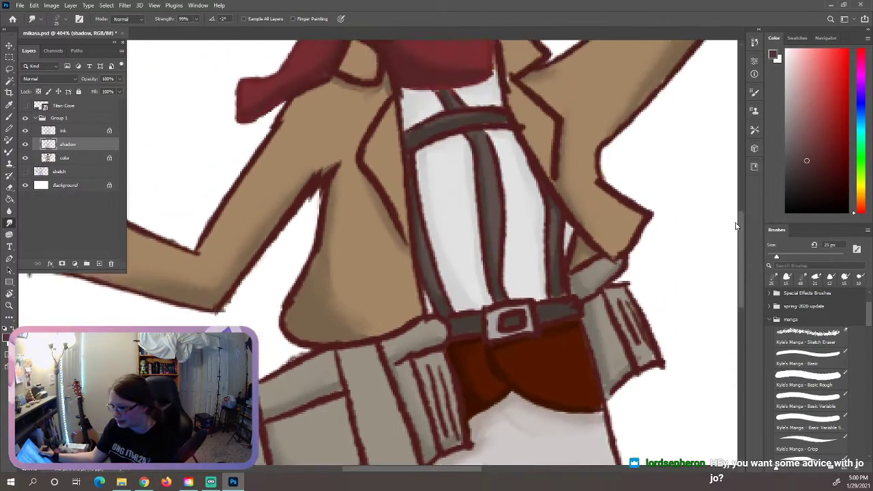
{"action": "scroll", "coordinate": [732, 191], "scroll_direction": "up", "scroll_amount": 2}
{"action": "scroll", "coordinate": [732, 176], "scroll_direction": "up", "scroll_amount": 3}
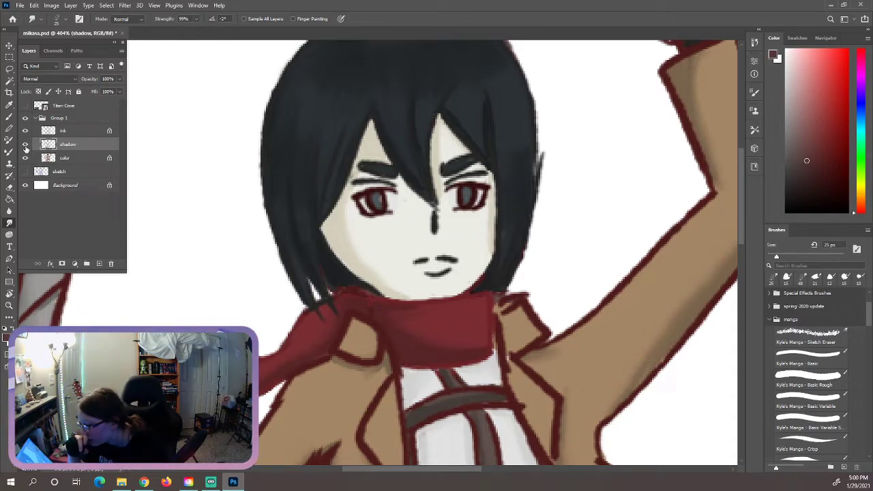
{"action": "left_click", "coordinate": [122, 51]}
{"action": "key", "text": "Escape"}
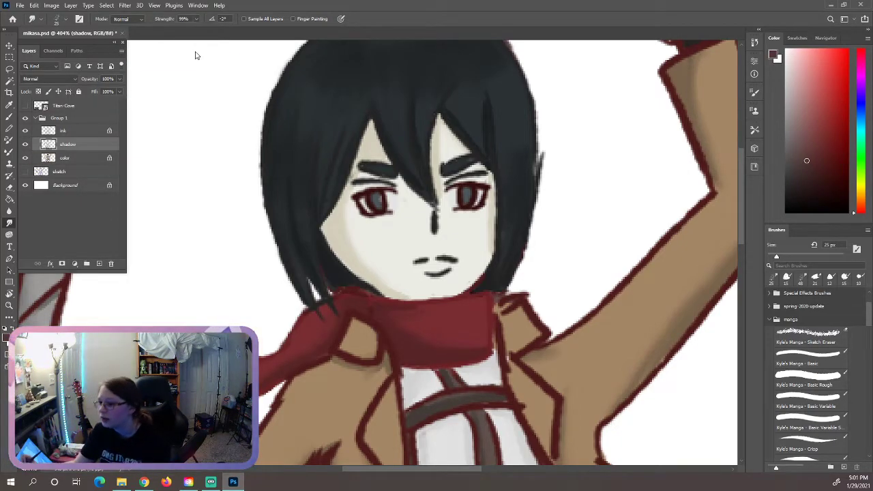
{"action": "key", "text": "ctrl+shift+n"}
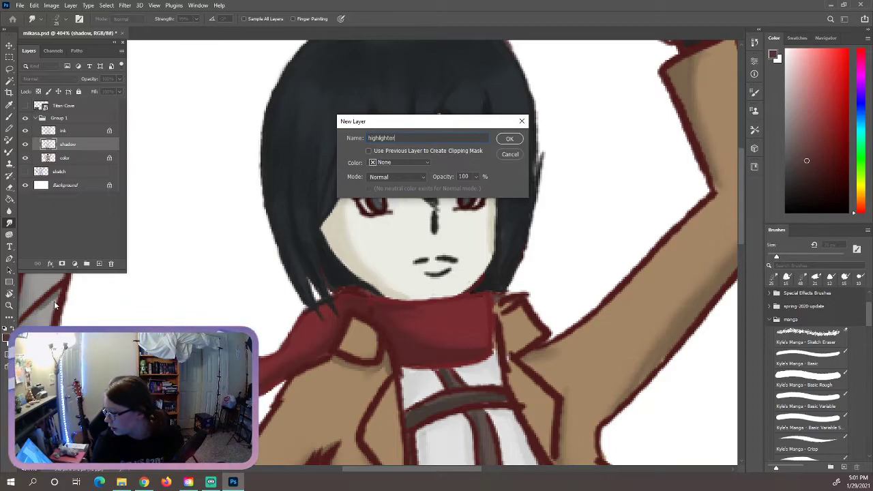
{"action": "key", "text": "BackSpace"}
{"action": "key", "text": "BackSpace"}
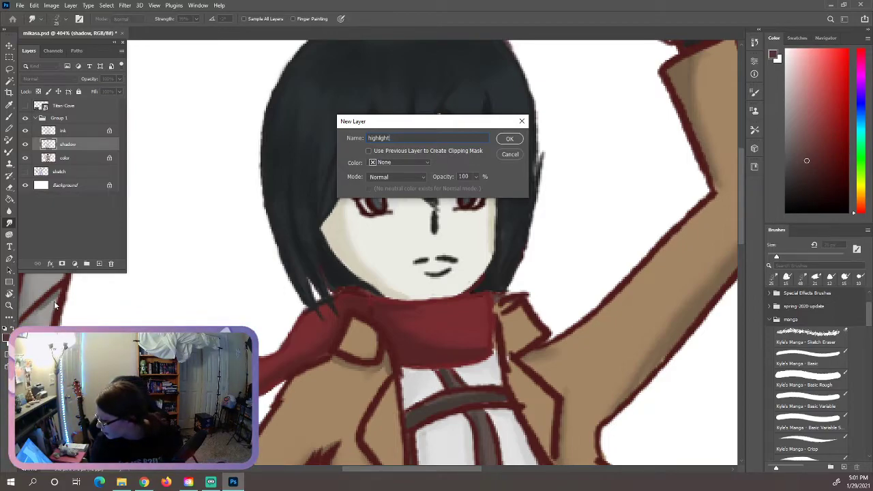
{"action": "type", "text": "s"}
{"action": "key", "text": "Return"}
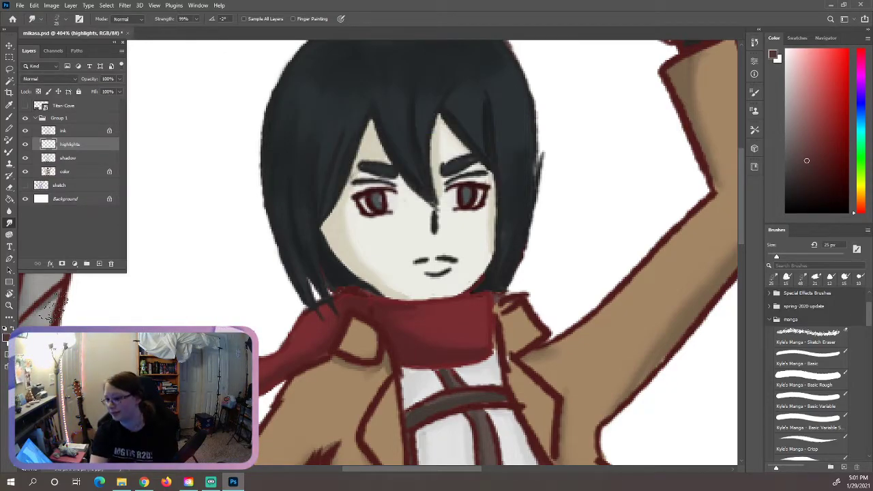
Sample the hair colour, choose a lighter blue-grey and switch to the Brush tool with Kyle's Manga - Basic Rough at 15 px
{"action": "key", "text": "i"}
{"action": "left_click", "coordinate": [468, 98]}
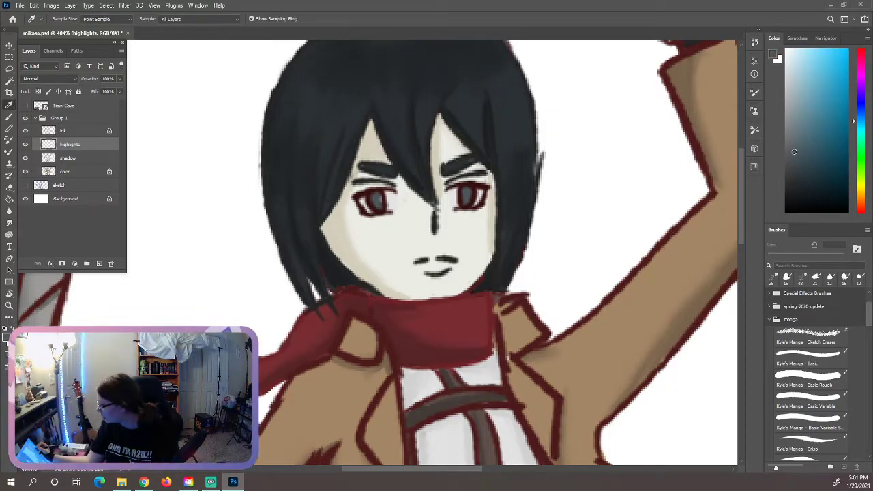
{"action": "scroll", "coordinate": [628, 164], "scroll_direction": "up", "scroll_amount": 3}
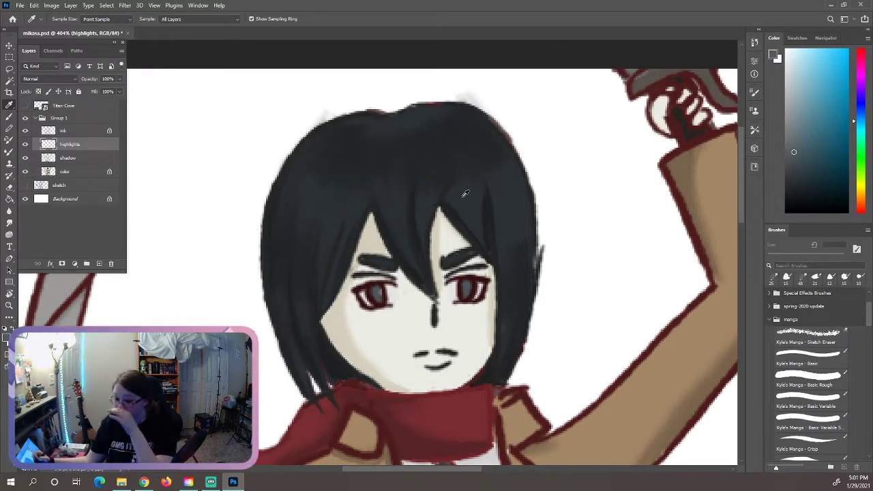
{"action": "key", "text": "b"}
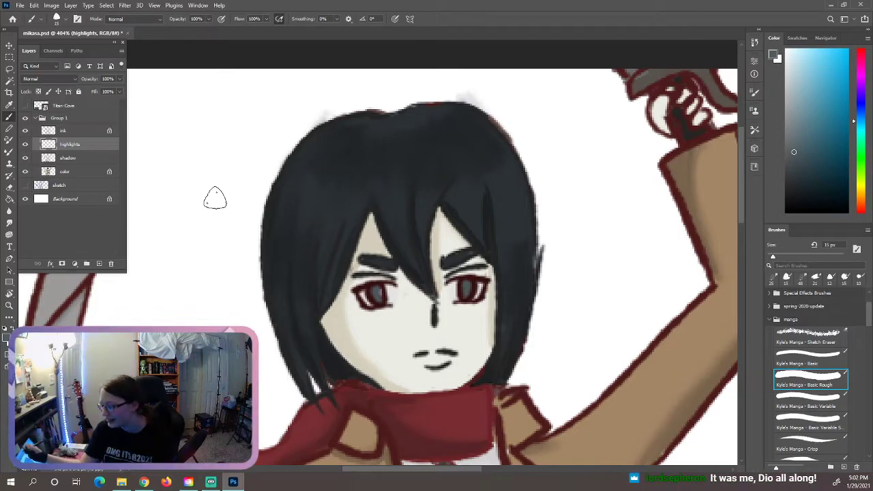
Paint blue-grey highlight strokes on the crown, above the bangs and down both sides of the hair
{"action": "mouse_move", "coordinate": [346, 211]}
{"action": "left_mouse_down"}
{"action": "mouse_move", "coordinate": [330, 235]}
{"action": "mouse_move", "coordinate": [333, 195]}
{"action": "mouse_move", "coordinate": [295, 216]}
{"action": "mouse_move", "coordinate": [283, 173]}
{"action": "mouse_move", "coordinate": [292, 192]}
{"action": "mouse_move", "coordinate": [318, 168]}
{"action": "mouse_move", "coordinate": [329, 175]}
{"action": "mouse_move", "coordinate": [303, 246]}
{"action": "mouse_move", "coordinate": [298, 211]}
{"action": "mouse_move", "coordinate": [321, 180]}
{"action": "mouse_move", "coordinate": [308, 189]}
{"action": "mouse_move", "coordinate": [310, 175]}
{"action": "mouse_move", "coordinate": [326, 179]}
{"action": "mouse_move", "coordinate": [326, 171]}
{"action": "mouse_move", "coordinate": [310, 181]}
{"action": "mouse_move", "coordinate": [322, 157]}
{"action": "mouse_move", "coordinate": [315, 194]}
{"action": "left_mouse_up"}
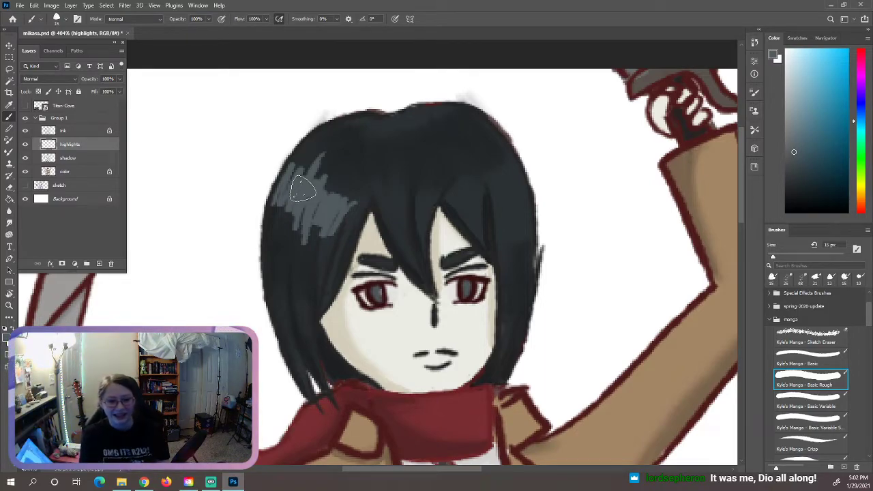
{"action": "mouse_move", "coordinate": [470, 187]}
{"action": "left_mouse_down"}
{"action": "mouse_move", "coordinate": [468, 162]}
{"action": "mouse_move", "coordinate": [499, 144]}
{"action": "mouse_move", "coordinate": [488, 148]}
{"action": "mouse_move", "coordinate": [497, 188]}
{"action": "mouse_move", "coordinate": [486, 172]}
{"action": "mouse_move", "coordinate": [487, 188]}
{"action": "mouse_move", "coordinate": [466, 164]}
{"action": "mouse_move", "coordinate": [469, 172]}
{"action": "mouse_move", "coordinate": [474, 163]}
{"action": "mouse_move", "coordinate": [428, 213]}
{"action": "mouse_move", "coordinate": [423, 175]}
{"action": "mouse_move", "coordinate": [403, 208]}
{"action": "mouse_move", "coordinate": [381, 180]}
{"action": "mouse_move", "coordinate": [335, 189]}
{"action": "left_mouse_up"}
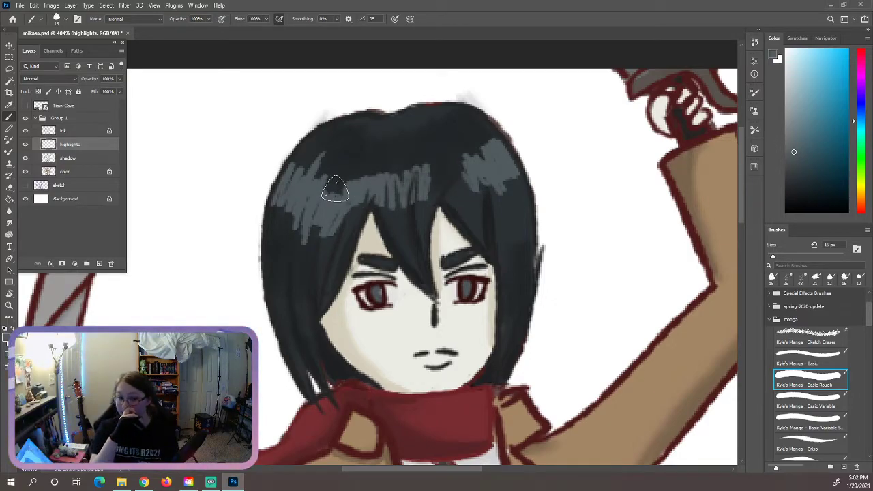
{"action": "mouse_move", "coordinate": [302, 318]}
{"action": "left_mouse_down"}
{"action": "mouse_move", "coordinate": [305, 326]}
{"action": "mouse_move", "coordinate": [289, 302]}
{"action": "mouse_move", "coordinate": [276, 310]}
{"action": "mouse_move", "coordinate": [285, 319]}
{"action": "left_mouse_up"}
{"action": "mouse_move", "coordinate": [505, 269]}
{"action": "left_mouse_down"}
{"action": "mouse_move", "coordinate": [511, 257]}
{"action": "mouse_move", "coordinate": [518, 312]}
{"action": "left_mouse_up"}
{"action": "mouse_move", "coordinate": [513, 230]}
{"action": "left_mouse_down"}
{"action": "mouse_move", "coordinate": [507, 238]}
{"action": "mouse_move", "coordinate": [526, 204]}
{"action": "left_mouse_up"}
{"action": "mouse_move", "coordinate": [414, 118]}
{"action": "left_mouse_down"}
{"action": "mouse_move", "coordinate": [396, 133]}
{"action": "mouse_move", "coordinate": [388, 122]}
{"action": "mouse_move", "coordinate": [360, 123]}
{"action": "left_mouse_up"}
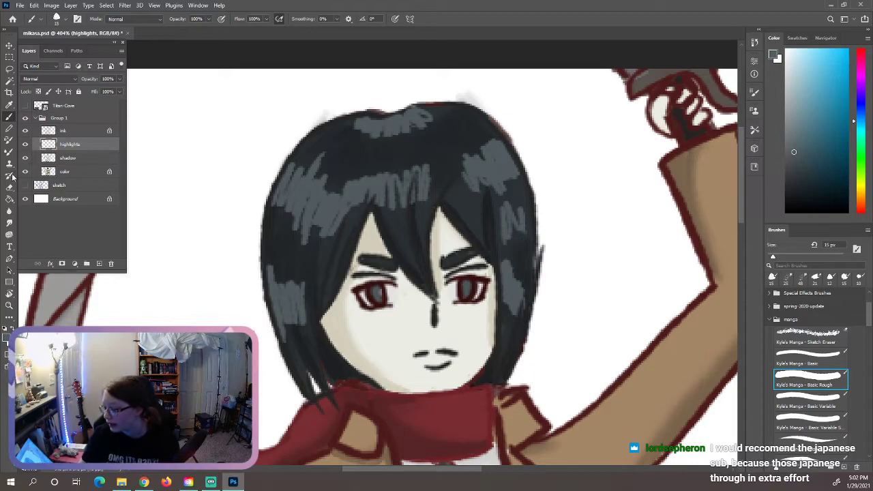
Blend the highlights on the hair's left side, crown and centre bangs with the Smudge tool
{"action": "left_click", "coordinate": [9, 223]}
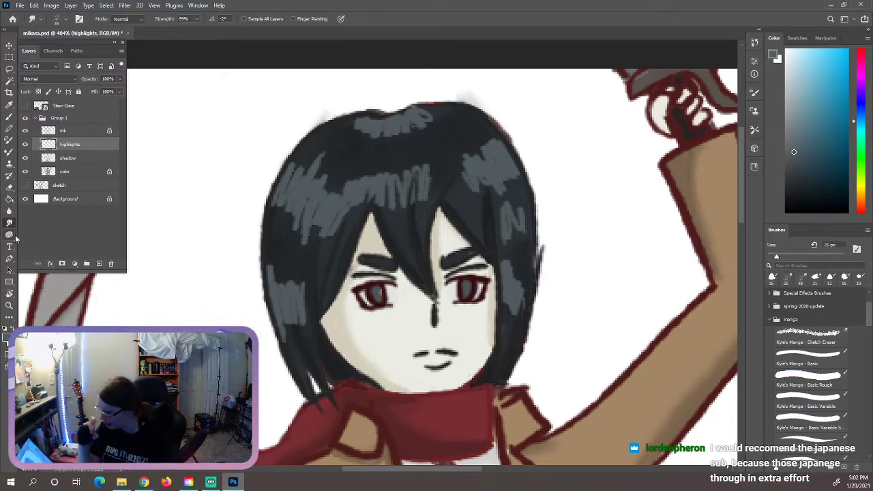
{"action": "mouse_move", "coordinate": [309, 230]}
{"action": "left_mouse_down"}
{"action": "mouse_move", "coordinate": [277, 222]}
{"action": "mouse_move", "coordinate": [297, 192]}
{"action": "mouse_move", "coordinate": [303, 238]}
{"action": "mouse_move", "coordinate": [318, 150]}
{"action": "mouse_move", "coordinate": [301, 156]}
{"action": "mouse_move", "coordinate": [319, 174]}
{"action": "mouse_move", "coordinate": [324, 164]}
{"action": "mouse_move", "coordinate": [305, 239]}
{"action": "mouse_move", "coordinate": [304, 316]}
{"action": "mouse_move", "coordinate": [297, 257]}
{"action": "mouse_move", "coordinate": [295, 316]}
{"action": "mouse_move", "coordinate": [275, 302]}
{"action": "mouse_move", "coordinate": [280, 271]}
{"action": "mouse_move", "coordinate": [295, 348]}
{"action": "mouse_move", "coordinate": [282, 312]}
{"action": "left_mouse_up"}
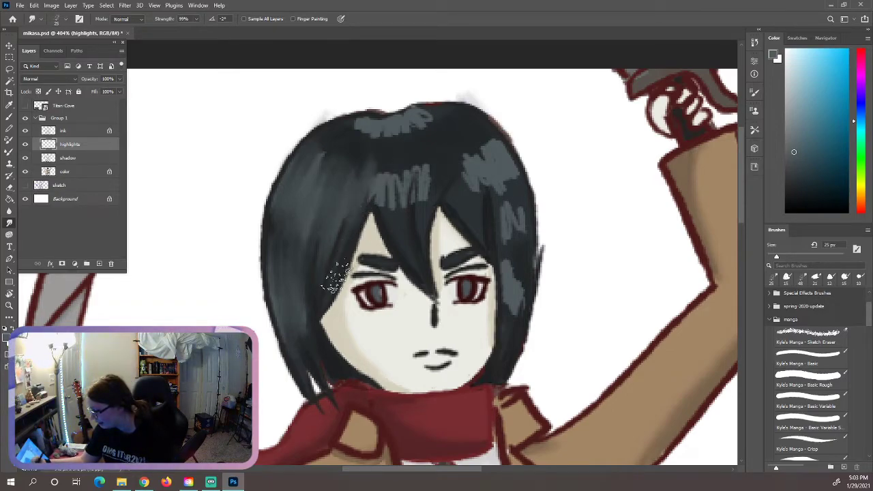
{"action": "mouse_move", "coordinate": [361, 146]}
{"action": "left_mouse_down"}
{"action": "mouse_move", "coordinate": [398, 129]}
{"action": "mouse_move", "coordinate": [378, 153]}
{"action": "mouse_move", "coordinate": [407, 124]}
{"action": "mouse_move", "coordinate": [426, 119]}
{"action": "mouse_move", "coordinate": [369, 140]}
{"action": "left_mouse_up"}
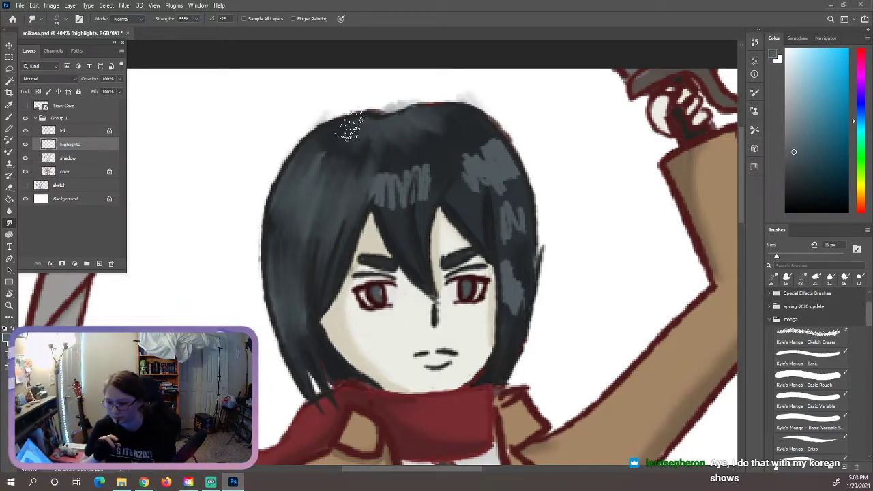
{"action": "mouse_move", "coordinate": [349, 126]}
{"action": "left_mouse_down"}
{"action": "mouse_move", "coordinate": [431, 186]}
{"action": "mouse_move", "coordinate": [418, 178]}
{"action": "mouse_move", "coordinate": [418, 196]}
{"action": "mouse_move", "coordinate": [381, 198]}
{"action": "mouse_move", "coordinate": [385, 166]}
{"action": "mouse_move", "coordinate": [391, 189]}
{"action": "mouse_move", "coordinate": [417, 179]}
{"action": "mouse_move", "coordinate": [427, 145]}
{"action": "left_mouse_up"}
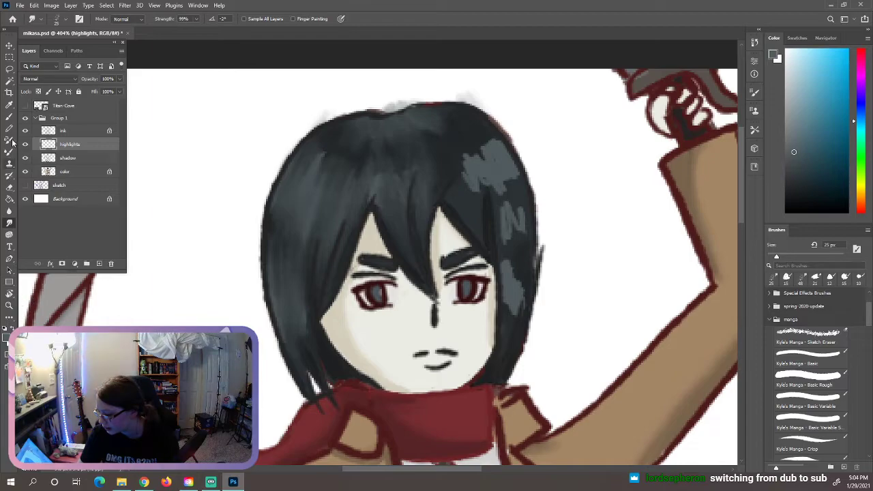
Erase all highlight strokes from the hair with the Eraser at 100 px
{"action": "left_click", "coordinate": [9, 187]}
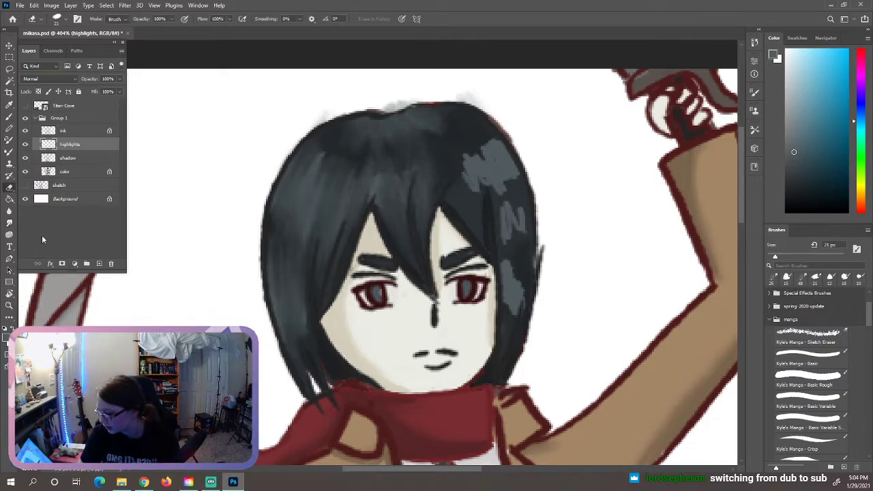
{"action": "mouse_move", "coordinate": [512, 171]}
{"action": "left_mouse_down"}
{"action": "mouse_move", "coordinate": [477, 117]}
{"action": "mouse_move", "coordinate": [425, 127]}
{"action": "mouse_move", "coordinate": [341, 341]}
{"action": "mouse_move", "coordinate": [328, 355]}
{"action": "left_mouse_up"}
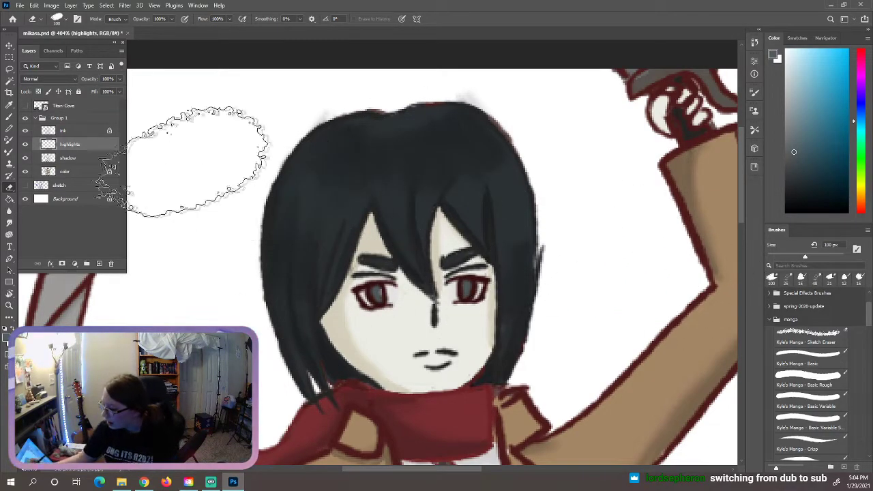
Repaint blue-grey zigzag highlights on the crown and the upper left and right sides of the hair with the 15 px brush
{"action": "key", "text": "b"}
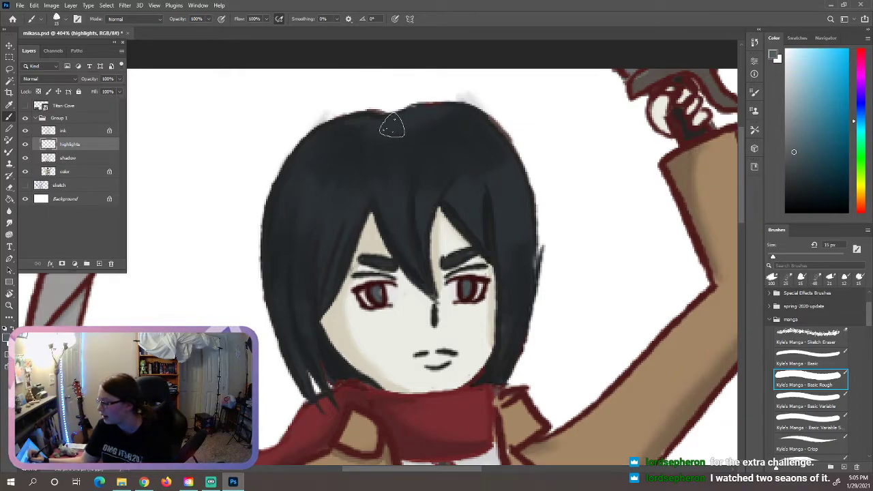
{"action": "mouse_move", "coordinate": [373, 125]}
{"action": "left_mouse_down"}
{"action": "mouse_move", "coordinate": [346, 131]}
{"action": "mouse_move", "coordinate": [405, 117]}
{"action": "left_mouse_up"}
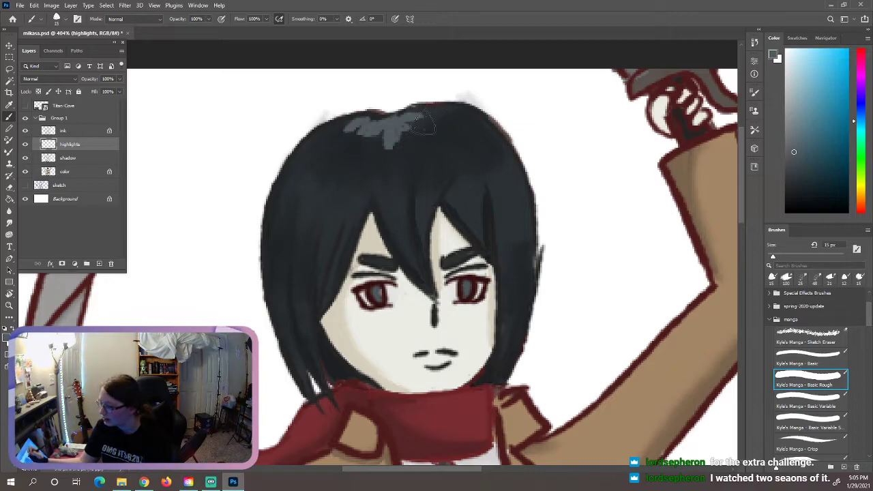
{"action": "mouse_move", "coordinate": [294, 179]}
{"action": "left_mouse_down"}
{"action": "mouse_move", "coordinate": [314, 205]}
{"action": "mouse_move", "coordinate": [327, 204]}
{"action": "mouse_move", "coordinate": [341, 185]}
{"action": "left_mouse_up"}
{"action": "mouse_move", "coordinate": [471, 197]}
{"action": "left_mouse_down"}
{"action": "mouse_move", "coordinate": [497, 200]}
{"action": "mouse_move", "coordinate": [511, 166]}
{"action": "mouse_move", "coordinate": [527, 179]}
{"action": "left_mouse_up"}
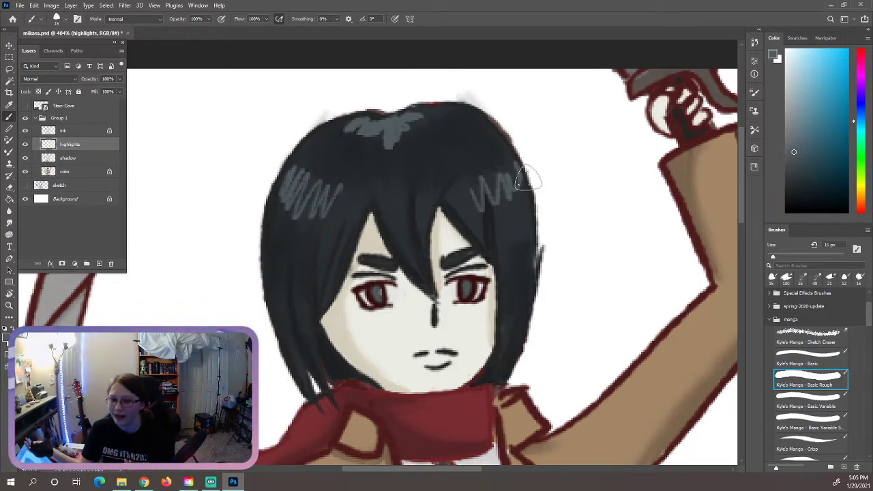
{"action": "mouse_move", "coordinate": [457, 157]}
{"action": "left_mouse_down"}
{"action": "mouse_move", "coordinate": [495, 189]}
{"action": "mouse_move", "coordinate": [492, 161]}
{"action": "mouse_move", "coordinate": [517, 217]}
{"action": "left_mouse_up"}
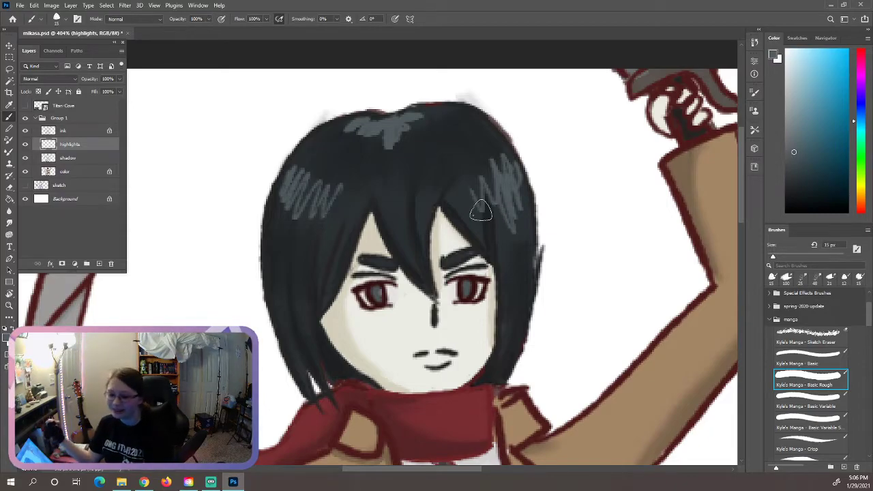
Extend the blue-grey highlight strokes down the right side of the hair with the 15 px brush
{"action": "mouse_move", "coordinate": [507, 217]}
{"action": "left_mouse_down"}
{"action": "mouse_move", "coordinate": [503, 243]}
{"action": "mouse_move", "coordinate": [523, 211]}
{"action": "left_mouse_up"}
{"action": "left_click_drag", "start_coordinate": [522, 300], "coordinate": [509, 319]}
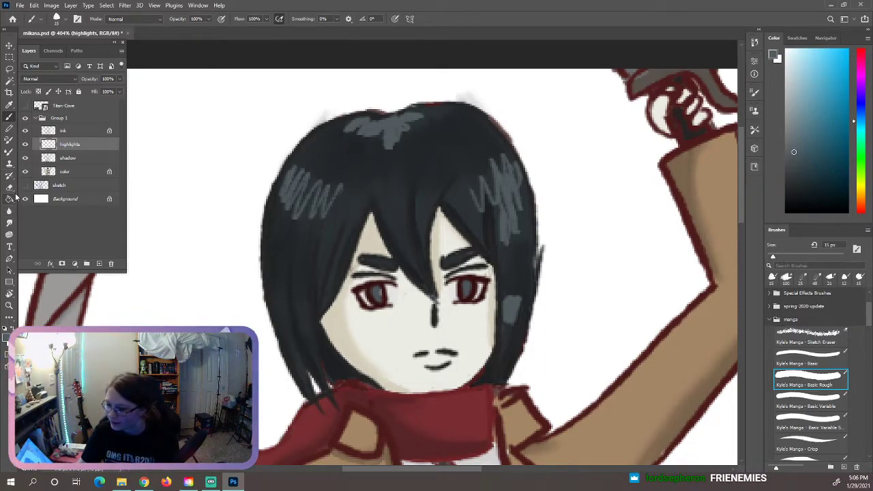
Blend the highlights on the hair's left side, crown and right side with the 25 px Smudge tool
{"action": "left_click", "coordinate": [9, 224]}
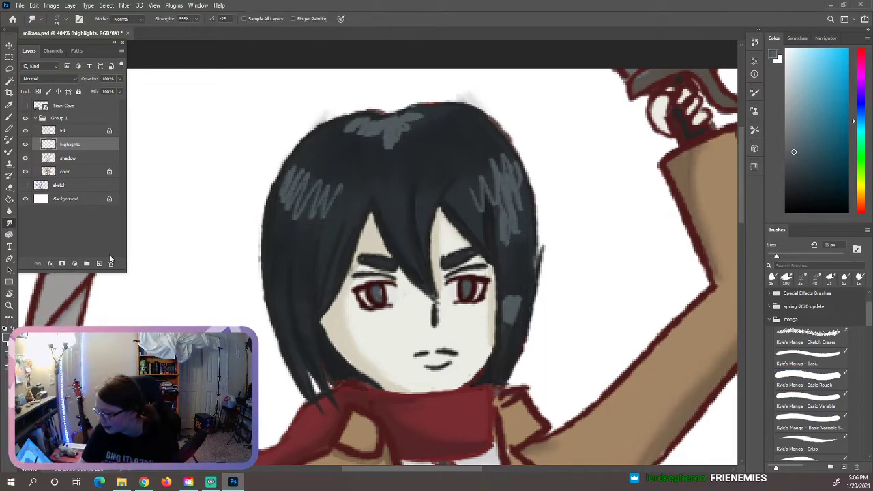
{"action": "mouse_move", "coordinate": [325, 206]}
{"action": "left_mouse_down"}
{"action": "mouse_move", "coordinate": [308, 242]}
{"action": "mouse_move", "coordinate": [321, 165]}
{"action": "mouse_move", "coordinate": [283, 215]}
{"action": "mouse_move", "coordinate": [281, 204]}
{"action": "mouse_move", "coordinate": [279, 221]}
{"action": "mouse_move", "coordinate": [305, 214]}
{"action": "mouse_move", "coordinate": [347, 174]}
{"action": "mouse_move", "coordinate": [323, 239]}
{"action": "mouse_move", "coordinate": [327, 214]}
{"action": "left_mouse_up"}
{"action": "mouse_move", "coordinate": [423, 133]}
{"action": "left_mouse_down"}
{"action": "mouse_move", "coordinate": [391, 123]}
{"action": "mouse_move", "coordinate": [359, 172]}
{"action": "mouse_move", "coordinate": [365, 129]}
{"action": "mouse_move", "coordinate": [351, 127]}
{"action": "mouse_move", "coordinate": [329, 151]}
{"action": "mouse_move", "coordinate": [420, 120]}
{"action": "mouse_move", "coordinate": [407, 115]}
{"action": "mouse_move", "coordinate": [445, 123]}
{"action": "mouse_move", "coordinate": [389, 124]}
{"action": "mouse_move", "coordinate": [314, 162]}
{"action": "mouse_move", "coordinate": [321, 141]}
{"action": "mouse_move", "coordinate": [372, 130]}
{"action": "mouse_move", "coordinate": [411, 124]}
{"action": "mouse_move", "coordinate": [456, 142]}
{"action": "mouse_move", "coordinate": [409, 123]}
{"action": "mouse_move", "coordinate": [492, 172]}
{"action": "mouse_move", "coordinate": [464, 169]}
{"action": "mouse_move", "coordinate": [415, 123]}
{"action": "left_mouse_up"}
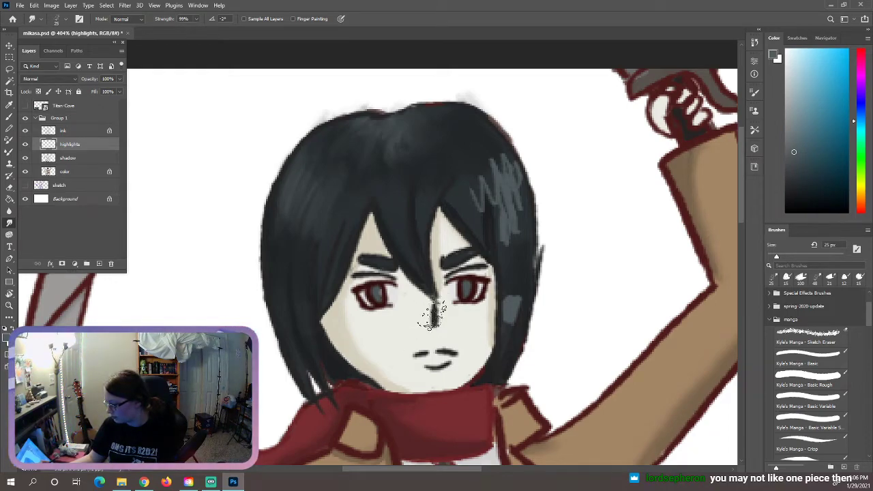
{"action": "key", "text": "ctrl+z"}
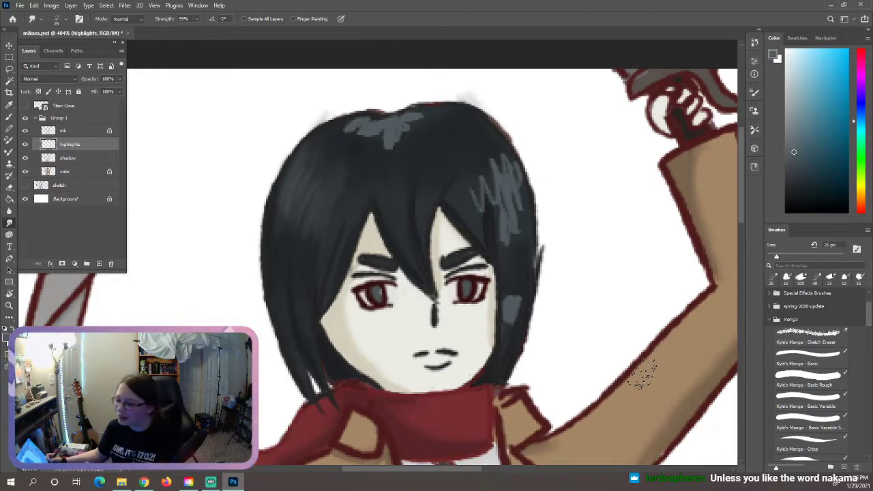
{"action": "mouse_move", "coordinate": [382, 140]}
{"action": "left_mouse_down"}
{"action": "mouse_move", "coordinate": [367, 125]}
{"action": "mouse_move", "coordinate": [343, 130]}
{"action": "mouse_move", "coordinate": [395, 123]}
{"action": "mouse_move", "coordinate": [410, 110]}
{"action": "mouse_move", "coordinate": [439, 127]}
{"action": "mouse_move", "coordinate": [378, 155]}
{"action": "mouse_move", "coordinate": [364, 125]}
{"action": "mouse_move", "coordinate": [333, 135]}
{"action": "mouse_move", "coordinate": [391, 115]}
{"action": "mouse_move", "coordinate": [402, 150]}
{"action": "mouse_move", "coordinate": [386, 147]}
{"action": "mouse_move", "coordinate": [403, 132]}
{"action": "mouse_move", "coordinate": [398, 184]}
{"action": "mouse_move", "coordinate": [379, 133]}
{"action": "mouse_move", "coordinate": [347, 152]}
{"action": "mouse_move", "coordinate": [320, 150]}
{"action": "mouse_move", "coordinate": [381, 131]}
{"action": "mouse_move", "coordinate": [356, 149]}
{"action": "mouse_move", "coordinate": [405, 123]}
{"action": "mouse_move", "coordinate": [428, 149]}
{"action": "mouse_move", "coordinate": [402, 128]}
{"action": "mouse_move", "coordinate": [409, 120]}
{"action": "mouse_move", "coordinate": [449, 139]}
{"action": "mouse_move", "coordinate": [441, 119]}
{"action": "mouse_move", "coordinate": [409, 109]}
{"action": "mouse_move", "coordinate": [535, 141]}
{"action": "mouse_move", "coordinate": [527, 219]}
{"action": "mouse_move", "coordinate": [442, 156]}
{"action": "mouse_move", "coordinate": [349, 165]}
{"action": "mouse_move", "coordinate": [347, 150]}
{"action": "mouse_move", "coordinate": [326, 171]}
{"action": "mouse_move", "coordinate": [318, 156]}
{"action": "mouse_move", "coordinate": [411, 116]}
{"action": "mouse_move", "coordinate": [377, 133]}
{"action": "left_mouse_up"}
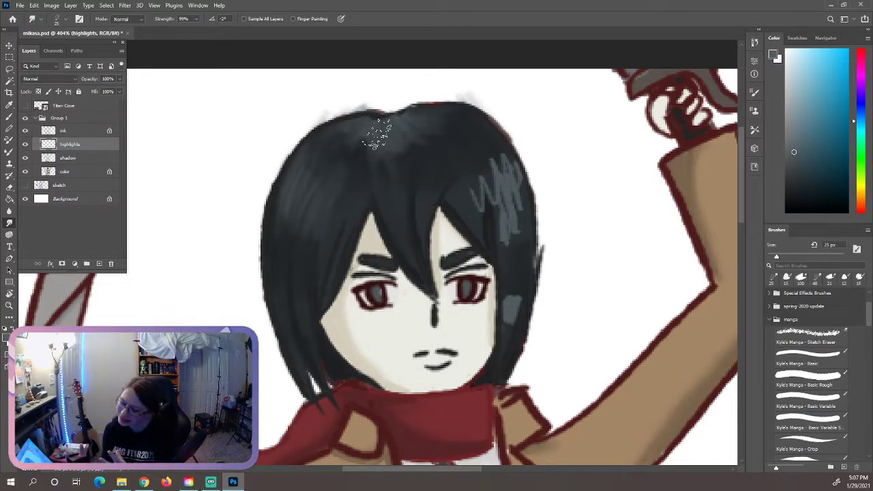
{"action": "mouse_move", "coordinate": [478, 164]}
{"action": "left_mouse_down"}
{"action": "mouse_move", "coordinate": [474, 198]}
{"action": "mouse_move", "coordinate": [474, 188]}
{"action": "mouse_move", "coordinate": [486, 195]}
{"action": "mouse_move", "coordinate": [489, 217]}
{"action": "mouse_move", "coordinate": [481, 133]}
{"action": "mouse_move", "coordinate": [521, 200]}
{"action": "mouse_move", "coordinate": [518, 184]}
{"action": "mouse_move", "coordinate": [508, 283]}
{"action": "mouse_move", "coordinate": [512, 209]}
{"action": "mouse_move", "coordinate": [511, 279]}
{"action": "mouse_move", "coordinate": [506, 216]}
{"action": "mouse_move", "coordinate": [513, 254]}
{"action": "mouse_move", "coordinate": [523, 239]}
{"action": "mouse_move", "coordinate": [541, 256]}
{"action": "mouse_move", "coordinate": [511, 313]}
{"action": "mouse_move", "coordinate": [520, 241]}
{"action": "mouse_move", "coordinate": [512, 317]}
{"action": "mouse_move", "coordinate": [507, 254]}
{"action": "mouse_move", "coordinate": [511, 320]}
{"action": "mouse_move", "coordinate": [518, 258]}
{"action": "mouse_move", "coordinate": [517, 295]}
{"action": "left_mouse_up"}
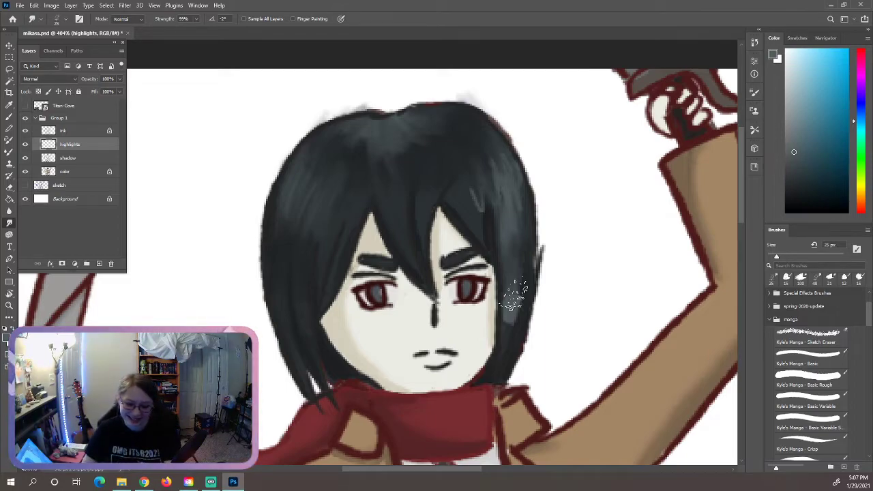
{"action": "left_click_drag", "start_coordinate": [513, 282], "coordinate": [515, 294]}
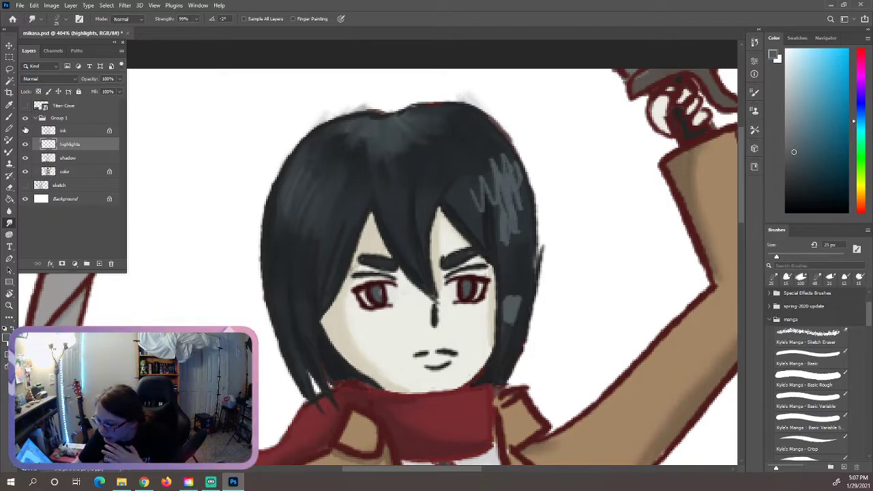
Erase the right-side hair highlights with the Eraser at 64 px and repaint them as two separate hatched patches
{"action": "left_click", "coordinate": [9, 185]}
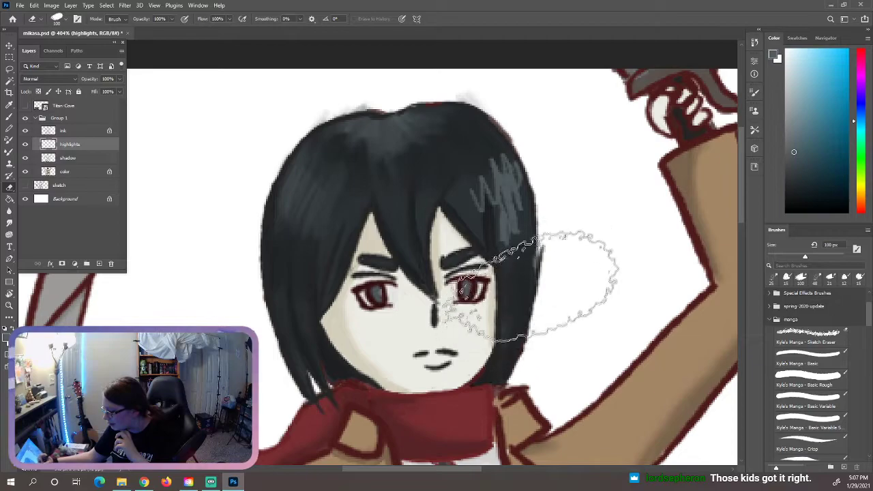
{"action": "left_click_drag", "start_coordinate": [799, 256], "coordinate": [792, 256]}
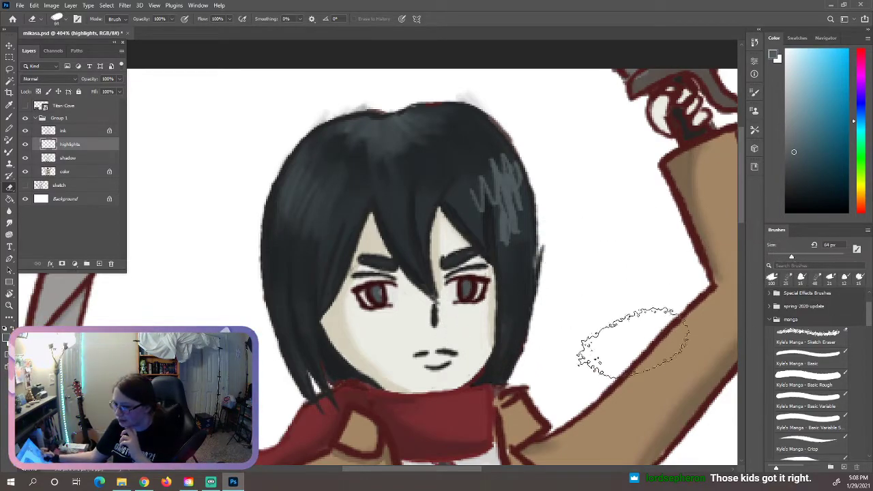
{"action": "left_click_drag", "start_coordinate": [530, 228], "coordinate": [520, 176]}
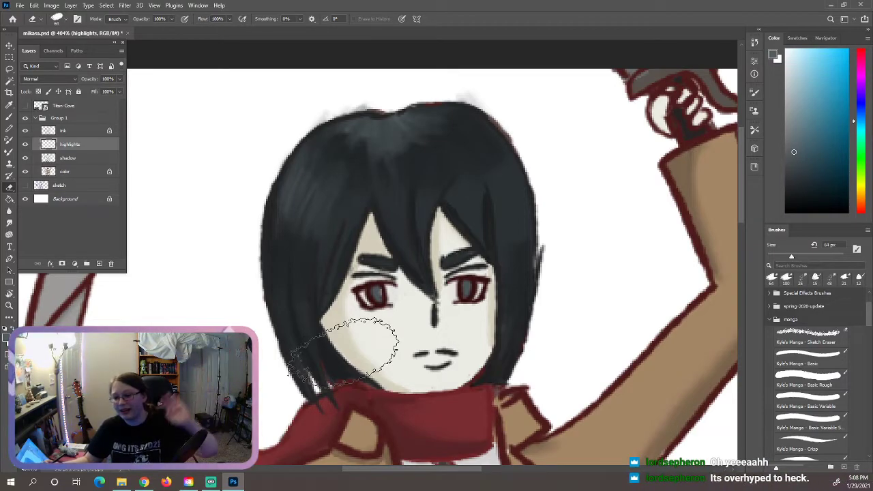
{"action": "key", "text": "b"}
{"action": "mouse_move", "coordinate": [490, 164]}
{"action": "left_mouse_down"}
{"action": "mouse_move", "coordinate": [506, 218]}
{"action": "mouse_move", "coordinate": [504, 176]}
{"action": "mouse_move", "coordinate": [526, 198]}
{"action": "left_mouse_up"}
{"action": "mouse_move", "coordinate": [526, 273]}
{"action": "left_mouse_down"}
{"action": "mouse_move", "coordinate": [507, 302]}
{"action": "mouse_move", "coordinate": [513, 263]}
{"action": "left_mouse_up"}
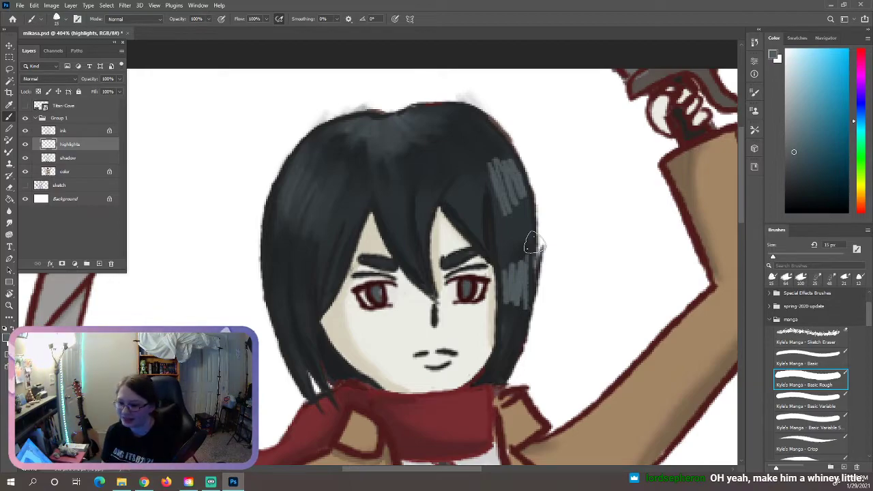
Smudge the upper and lower highlight patches on the right side of the hair into soft streaks
{"action": "left_click", "coordinate": [11, 221]}
{"action": "mouse_move", "coordinate": [522, 178]}
{"action": "left_mouse_down"}
{"action": "mouse_move", "coordinate": [509, 204]}
{"action": "mouse_move", "coordinate": [511, 231]}
{"action": "mouse_move", "coordinate": [523, 186]}
{"action": "mouse_move", "coordinate": [498, 154]}
{"action": "mouse_move", "coordinate": [517, 187]}
{"action": "mouse_move", "coordinate": [492, 182]}
{"action": "mouse_move", "coordinate": [511, 214]}
{"action": "left_mouse_up"}
{"action": "mouse_move", "coordinate": [536, 243]}
{"action": "left_mouse_down"}
{"action": "mouse_move", "coordinate": [517, 294]}
{"action": "mouse_move", "coordinate": [509, 277]}
{"action": "mouse_move", "coordinate": [517, 256]}
{"action": "mouse_move", "coordinate": [517, 321]}
{"action": "mouse_move", "coordinate": [526, 304]}
{"action": "mouse_move", "coordinate": [521, 290]}
{"action": "mouse_move", "coordinate": [512, 294]}
{"action": "mouse_move", "coordinate": [509, 319]}
{"action": "left_mouse_up"}
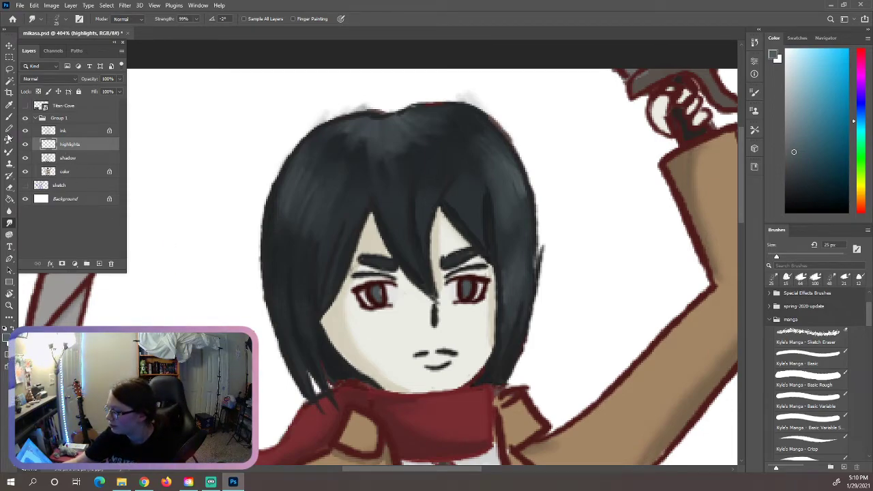
Erase all the blended highlights from the hair with the Eraser at 64 px
{"action": "left_click", "coordinate": [9, 187]}
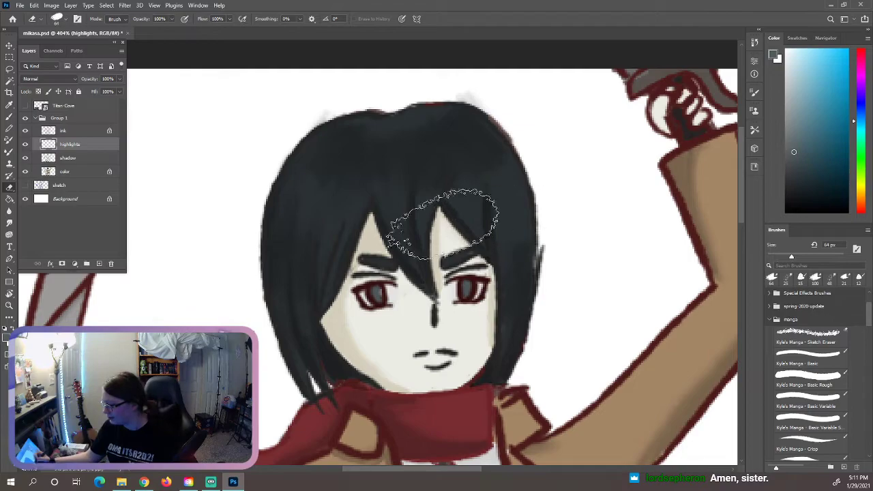
Paint dense blue-grey highlight patches on the crown and on the upper and lower parts of both sides of the hair
{"action": "key", "text": "b"}
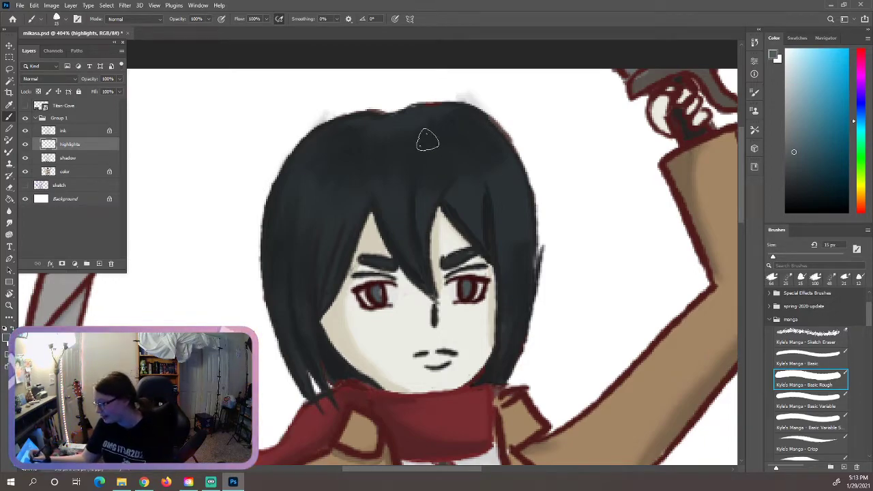
{"action": "mouse_move", "coordinate": [413, 113]}
{"action": "left_mouse_down"}
{"action": "mouse_move", "coordinate": [413, 123]}
{"action": "mouse_move", "coordinate": [391, 135]}
{"action": "mouse_move", "coordinate": [363, 126]}
{"action": "left_mouse_up"}
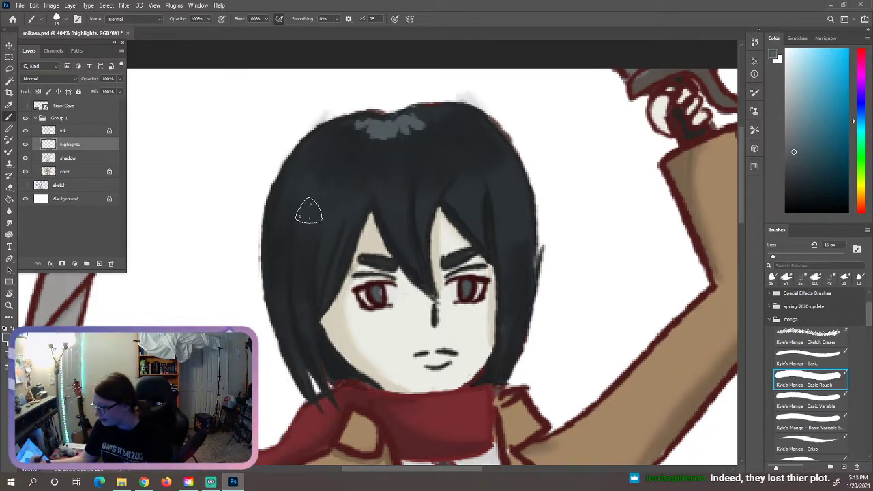
{"action": "mouse_move", "coordinate": [305, 207]}
{"action": "left_mouse_down"}
{"action": "mouse_move", "coordinate": [278, 218]}
{"action": "mouse_move", "coordinate": [295, 216]}
{"action": "mouse_move", "coordinate": [305, 227]}
{"action": "mouse_move", "coordinate": [339, 179]}
{"action": "left_mouse_up"}
{"action": "mouse_move", "coordinate": [298, 302]}
{"action": "left_mouse_down"}
{"action": "mouse_move", "coordinate": [308, 330]}
{"action": "mouse_move", "coordinate": [290, 334]}
{"action": "mouse_move", "coordinate": [275, 297]}
{"action": "mouse_move", "coordinate": [281, 324]}
{"action": "left_mouse_up"}
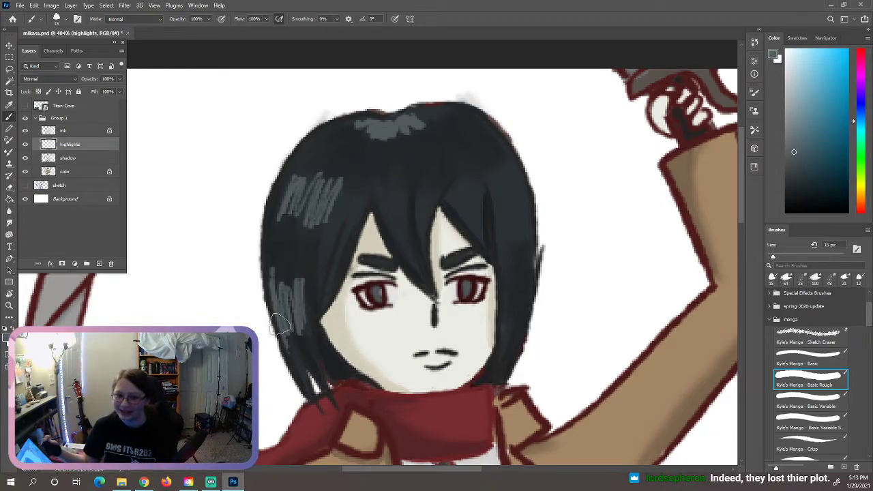
{"action": "mouse_move", "coordinate": [512, 245]}
{"action": "left_mouse_down"}
{"action": "mouse_move", "coordinate": [504, 189]}
{"action": "mouse_move", "coordinate": [511, 183]}
{"action": "mouse_move", "coordinate": [526, 205]}
{"action": "left_mouse_up"}
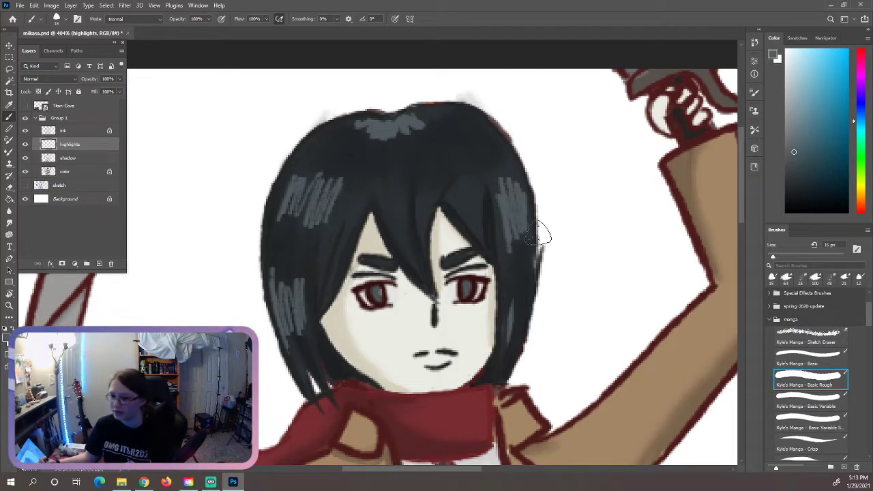
Undo the newly painted highlight patches on the crown and both sides of the hair
{"action": "key", "text": "ctrl+z"}
{"action": "key", "text": "ctrl+z"}
{"action": "key", "text": "ctrl+z"}
{"action": "key", "text": "ctrl+z"}
{"action": "key", "text": "ctrl+z"}
{"action": "key", "text": "ctrl+z"}
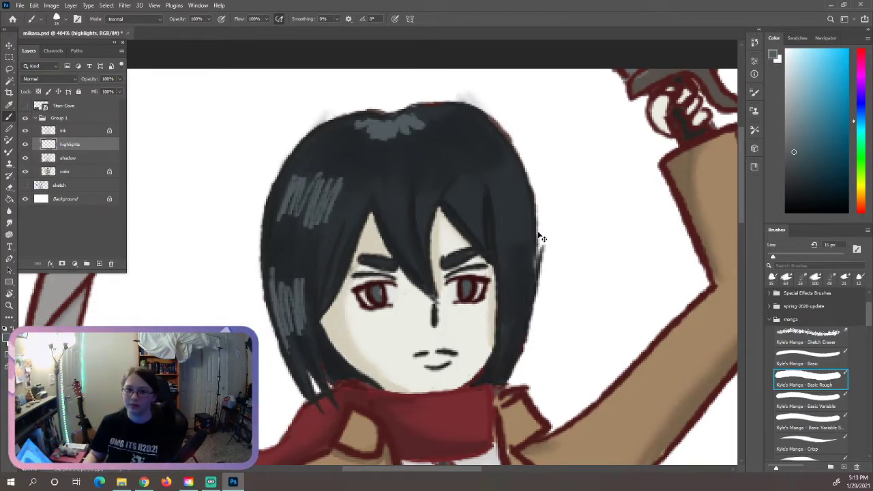
Paint looser blue-grey zigzag highlights on the crown and the upper and lower parts of both sides of the hair
{"action": "mouse_move", "coordinate": [367, 125]}
{"action": "left_mouse_down"}
{"action": "mouse_move", "coordinate": [395, 129]}
{"action": "mouse_move", "coordinate": [428, 118]}
{"action": "left_mouse_up"}
{"action": "mouse_move", "coordinate": [332, 210]}
{"action": "left_mouse_down"}
{"action": "mouse_move", "coordinate": [305, 232]}
{"action": "mouse_move", "coordinate": [307, 191]}
{"action": "mouse_move", "coordinate": [290, 172]}
{"action": "left_mouse_up"}
{"action": "mouse_move", "coordinate": [277, 297]}
{"action": "left_mouse_down"}
{"action": "mouse_move", "coordinate": [291, 338]}
{"action": "mouse_move", "coordinate": [315, 321]}
{"action": "left_mouse_up"}
{"action": "left_click_drag", "start_coordinate": [503, 217], "coordinate": [511, 185]}
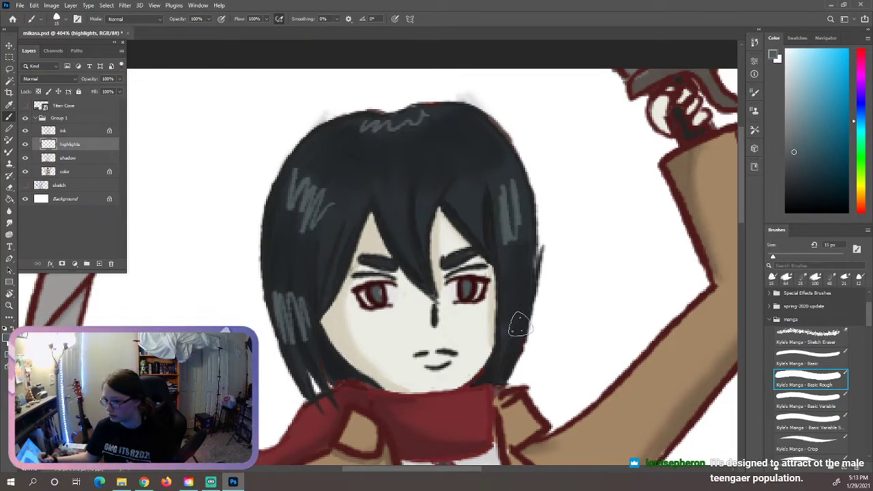
{"action": "left_click_drag", "start_coordinate": [511, 334], "coordinate": [512, 298]}
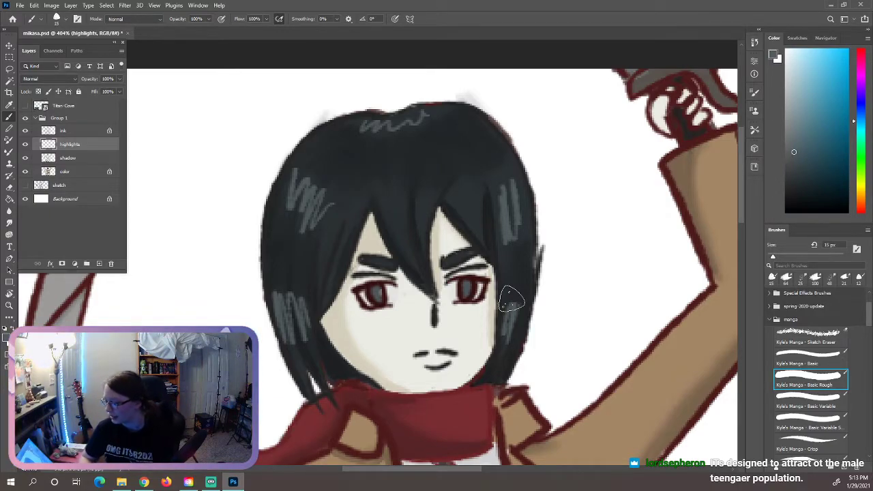
Blend the zigzag highlights on the left side, crown and right side of the hair with the 25 px Smudge tool
{"action": "left_click", "coordinate": [10, 222]}
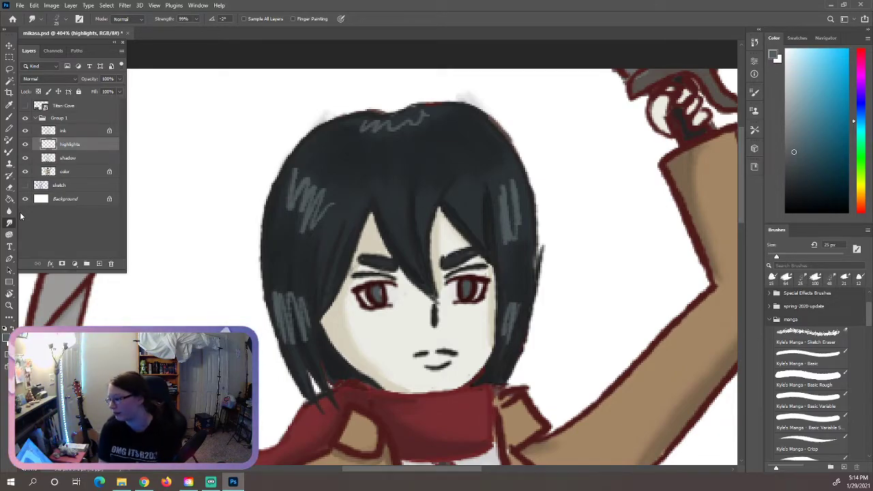
{"action": "mouse_move", "coordinate": [333, 210]}
{"action": "left_mouse_down"}
{"action": "mouse_move", "coordinate": [310, 231]}
{"action": "mouse_move", "coordinate": [339, 188]}
{"action": "mouse_move", "coordinate": [292, 227]}
{"action": "mouse_move", "coordinate": [318, 145]}
{"action": "mouse_move", "coordinate": [303, 159]}
{"action": "mouse_move", "coordinate": [299, 255]}
{"action": "mouse_move", "coordinate": [314, 203]}
{"action": "mouse_move", "coordinate": [337, 205]}
{"action": "mouse_move", "coordinate": [318, 229]}
{"action": "mouse_move", "coordinate": [341, 160]}
{"action": "mouse_move", "coordinate": [301, 340]}
{"action": "mouse_move", "coordinate": [287, 244]}
{"action": "mouse_move", "coordinate": [307, 273]}
{"action": "mouse_move", "coordinate": [303, 357]}
{"action": "mouse_move", "coordinate": [319, 245]}
{"action": "mouse_move", "coordinate": [290, 332]}
{"action": "mouse_move", "coordinate": [280, 316]}
{"action": "mouse_move", "coordinate": [295, 372]}
{"action": "mouse_move", "coordinate": [306, 296]}
{"action": "left_mouse_up"}
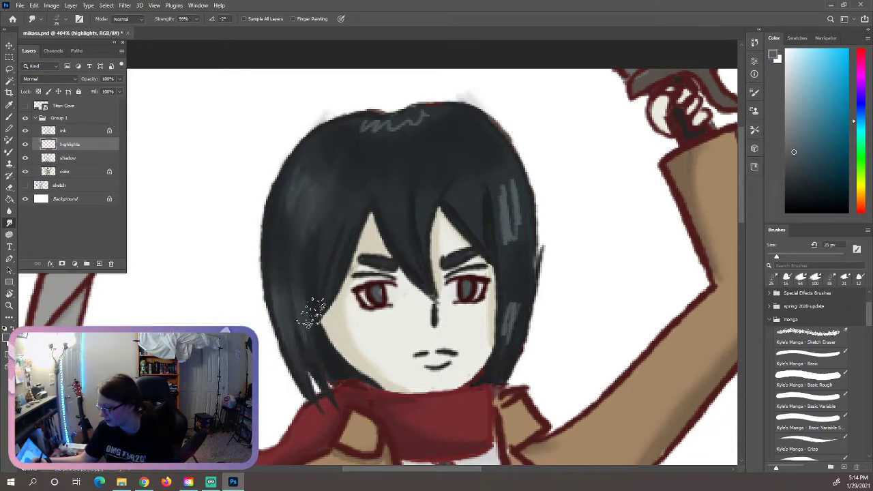
{"action": "mouse_move", "coordinate": [390, 133]}
{"action": "left_mouse_down"}
{"action": "mouse_move", "coordinate": [355, 144]}
{"action": "mouse_move", "coordinate": [366, 122]}
{"action": "mouse_move", "coordinate": [391, 149]}
{"action": "mouse_move", "coordinate": [385, 147]}
{"action": "mouse_move", "coordinate": [410, 118]}
{"action": "mouse_move", "coordinate": [444, 132]}
{"action": "left_mouse_up"}
{"action": "mouse_move", "coordinate": [505, 218]}
{"action": "left_mouse_down"}
{"action": "mouse_move", "coordinate": [503, 185]}
{"action": "mouse_move", "coordinate": [511, 195]}
{"action": "mouse_move", "coordinate": [515, 344]}
{"action": "mouse_move", "coordinate": [510, 326]}
{"action": "left_mouse_up"}
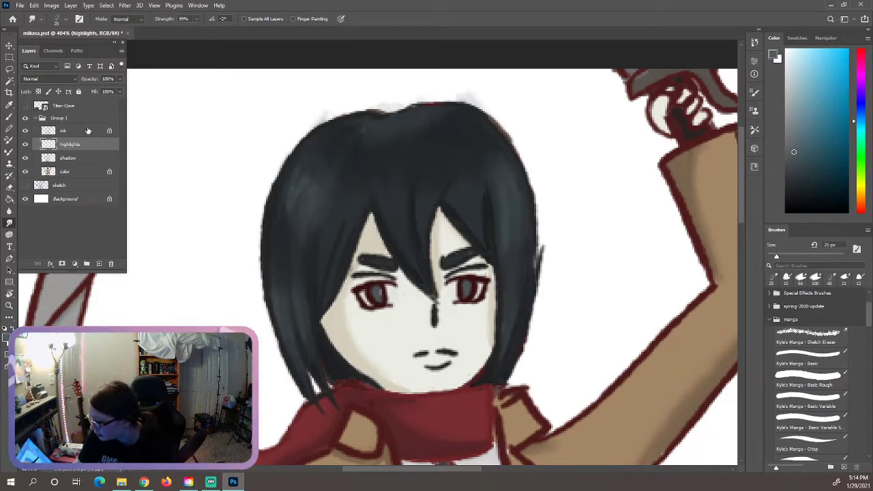
Paint small blue-grey highlight strokes on the center bangs and the left inner strands on the highlights layer
{"action": "left_click", "coordinate": [80, 157]}
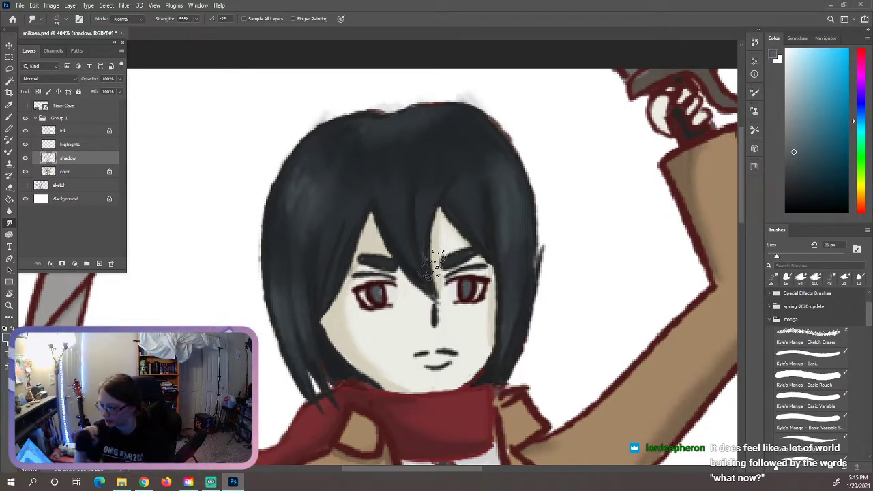
{"action": "left_click", "coordinate": [9, 116]}
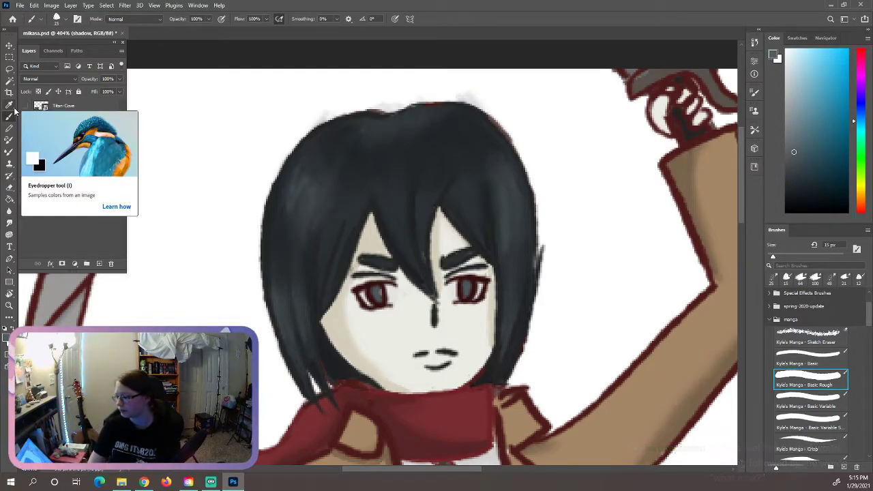
{"action": "left_click", "coordinate": [75, 144]}
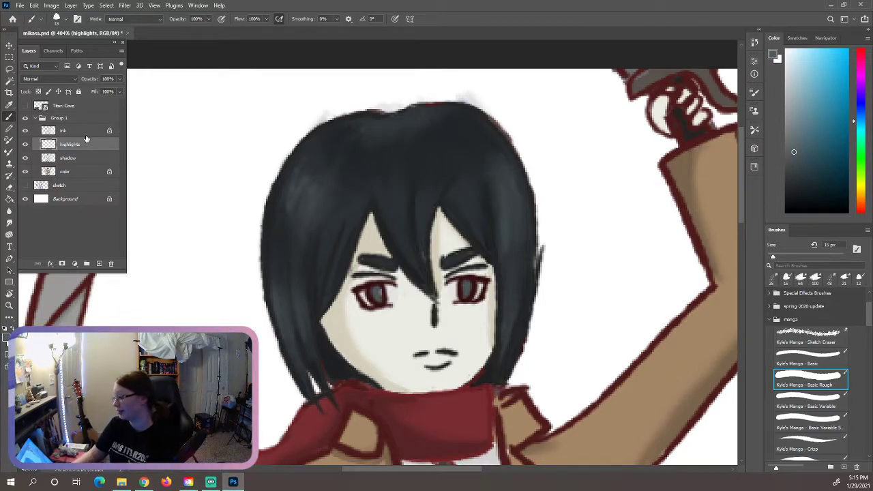
{"action": "mouse_move", "coordinate": [406, 244]}
{"action": "left_mouse_down"}
{"action": "mouse_move", "coordinate": [400, 220]}
{"action": "mouse_move", "coordinate": [396, 237]}
{"action": "mouse_move", "coordinate": [423, 225]}
{"action": "left_mouse_up"}
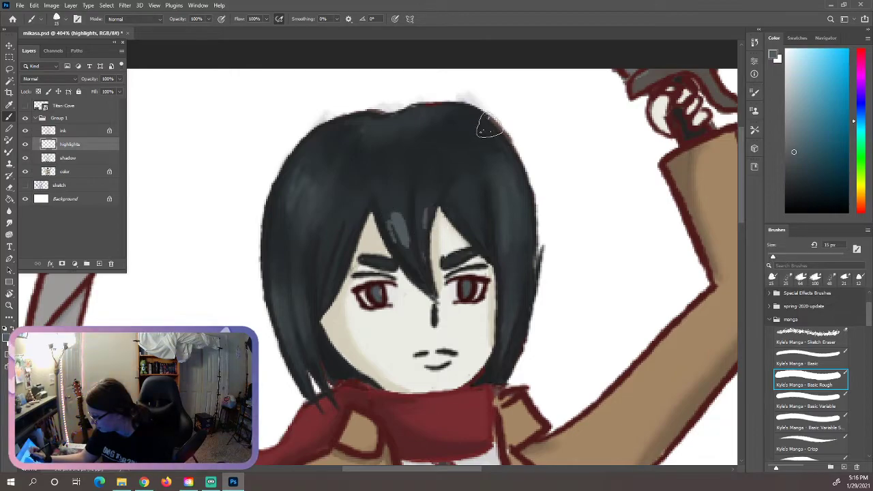
{"action": "left_click_drag", "start_coordinate": [335, 246], "coordinate": [335, 234]}
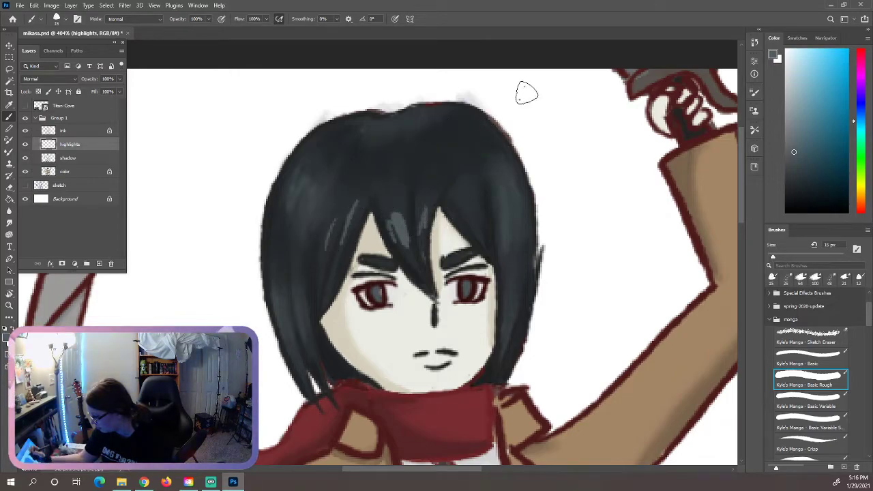
Smudge the small highlight strokes on the left inner strands and center bangs into the hair
{"action": "key", "text": "e"}
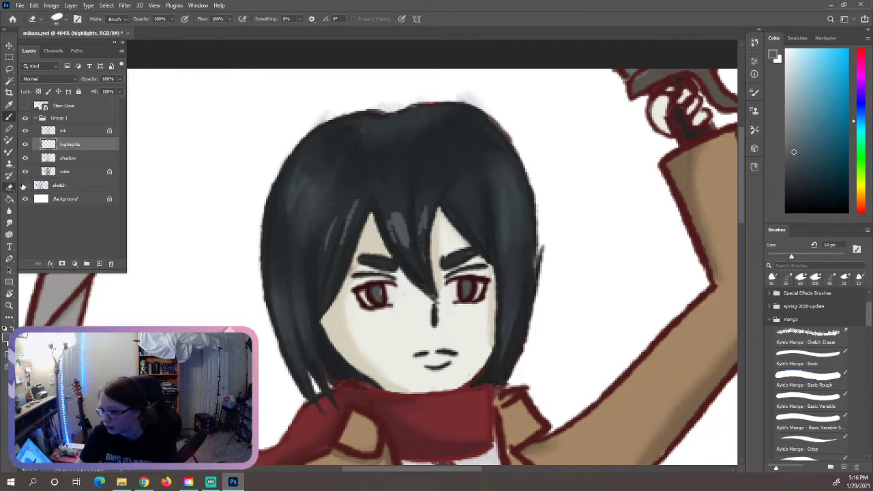
{"action": "left_click", "coordinate": [9, 223]}
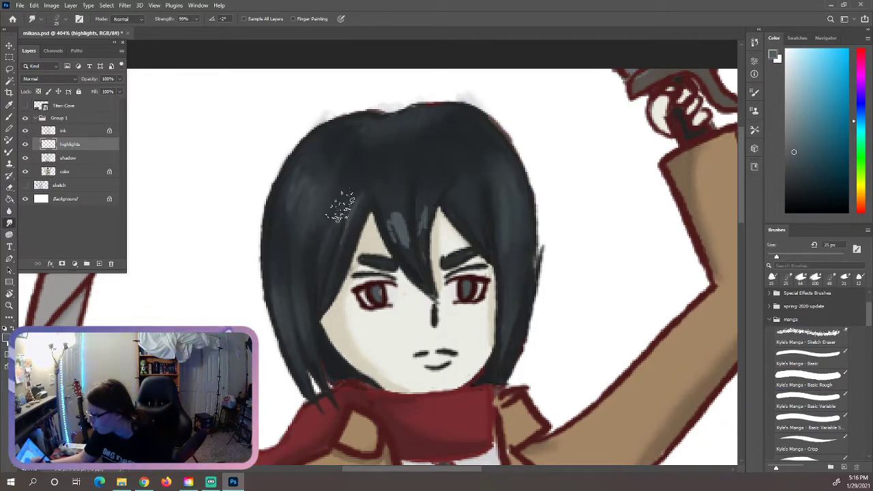
{"action": "mouse_move", "coordinate": [346, 234]}
{"action": "left_mouse_down"}
{"action": "mouse_move", "coordinate": [401, 217]}
{"action": "mouse_move", "coordinate": [392, 212]}
{"action": "mouse_move", "coordinate": [407, 256]}
{"action": "mouse_move", "coordinate": [427, 193]}
{"action": "mouse_move", "coordinate": [428, 236]}
{"action": "mouse_move", "coordinate": [405, 239]}
{"action": "mouse_move", "coordinate": [401, 249]}
{"action": "mouse_move", "coordinate": [432, 204]}
{"action": "mouse_move", "coordinate": [408, 250]}
{"action": "mouse_move", "coordinate": [436, 217]}
{"action": "left_mouse_up"}
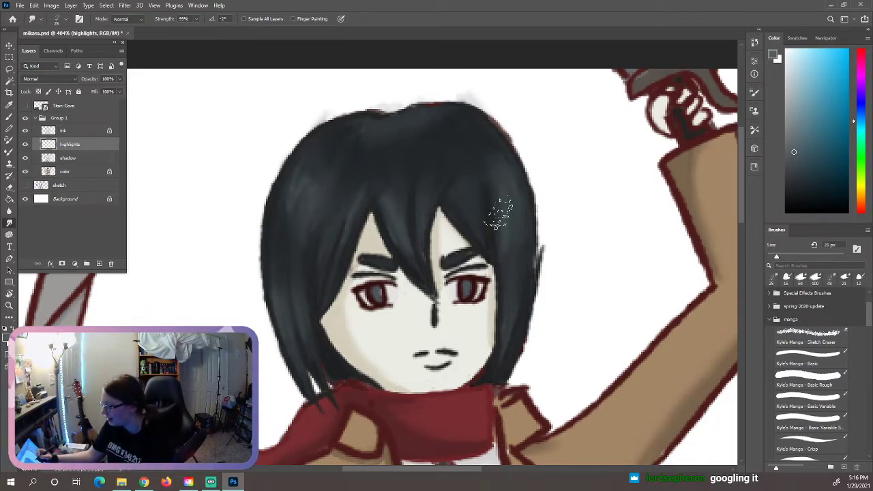
Erase the stray smudges around the top outline of the hair on the shadow layer with a 35 px Eraser
{"action": "scroll", "coordinate": [491, 96], "scroll_direction": "down", "scroll_amount": 3}
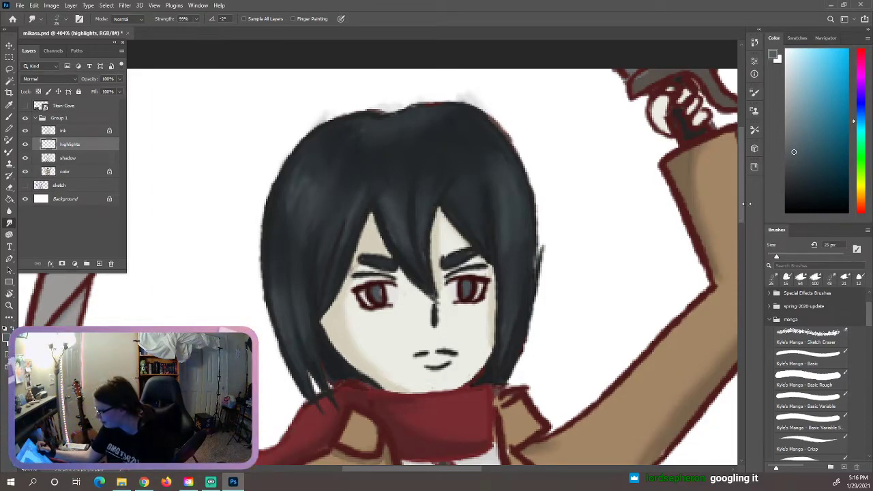
{"action": "scroll", "coordinate": [276, 232], "scroll_direction": "up", "scroll_amount": 3}
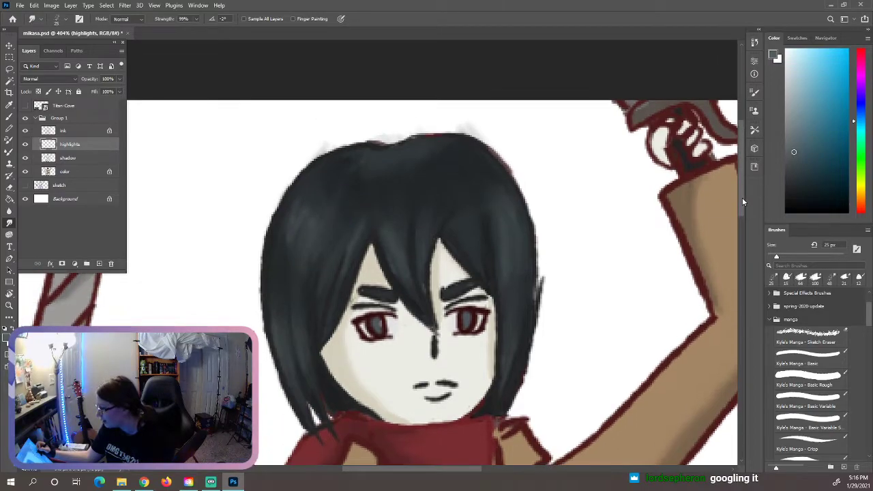
{"action": "left_click", "coordinate": [8, 187]}
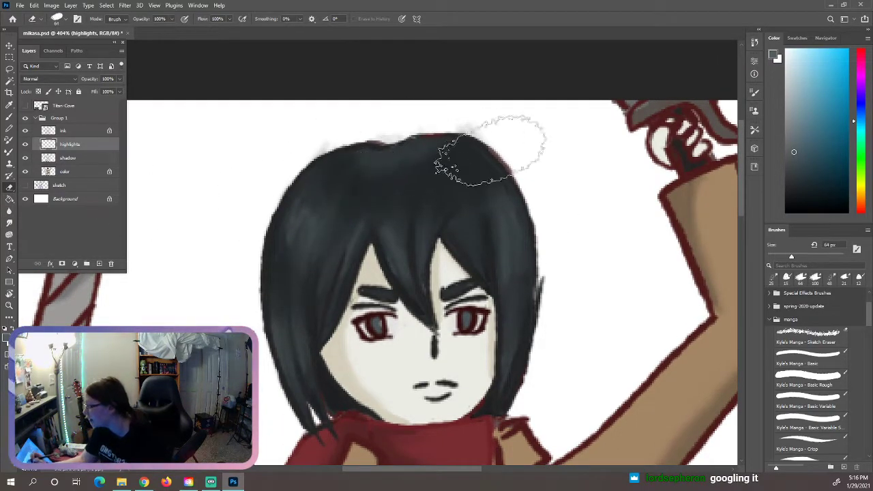
{"action": "left_click_drag", "start_coordinate": [783, 256], "coordinate": [780, 257]}
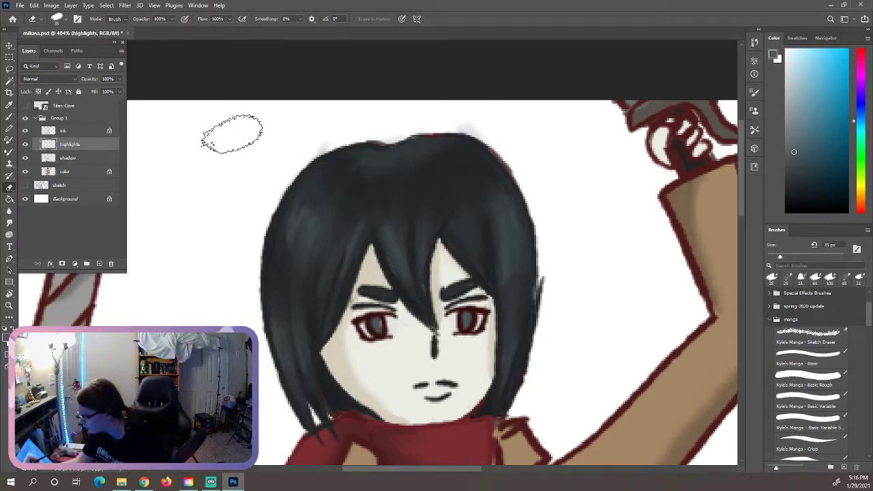
{"action": "left_click", "coordinate": [77, 158]}
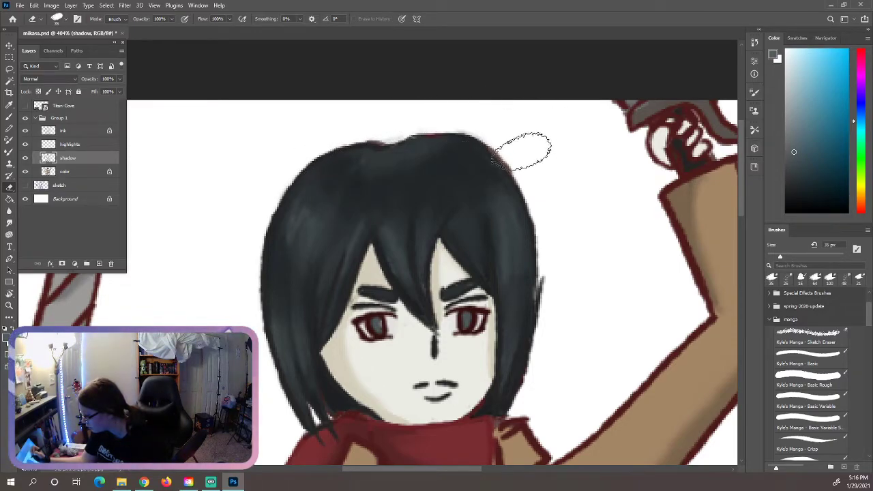
Shade the hand gripping the left sword with beige sampled from the face shadow, using the 15 px Kyle's Manga - Basic Rough brush
{"action": "left_click", "coordinate": [9, 305]}
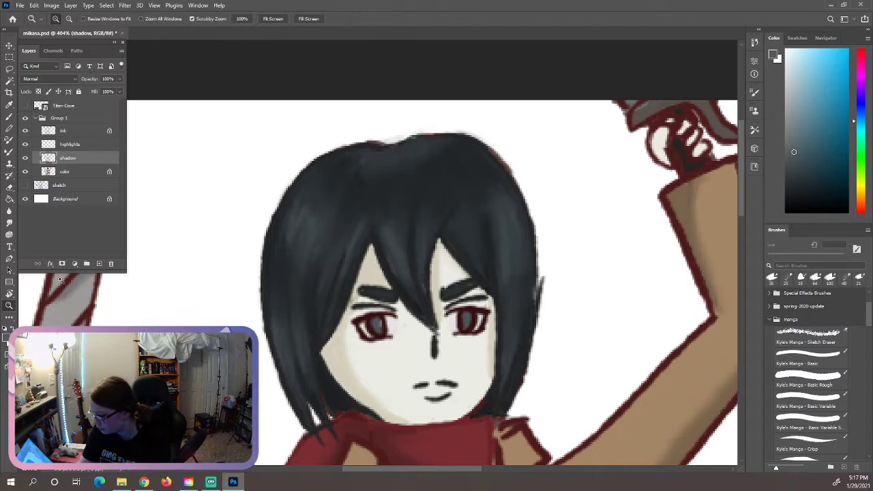
{"action": "mouse_move", "coordinate": [611, 255]}
{"action": "left_mouse_down"}
{"action": "mouse_move", "coordinate": [561, 248]}
{"action": "mouse_move", "coordinate": [597, 253]}
{"action": "left_mouse_up"}
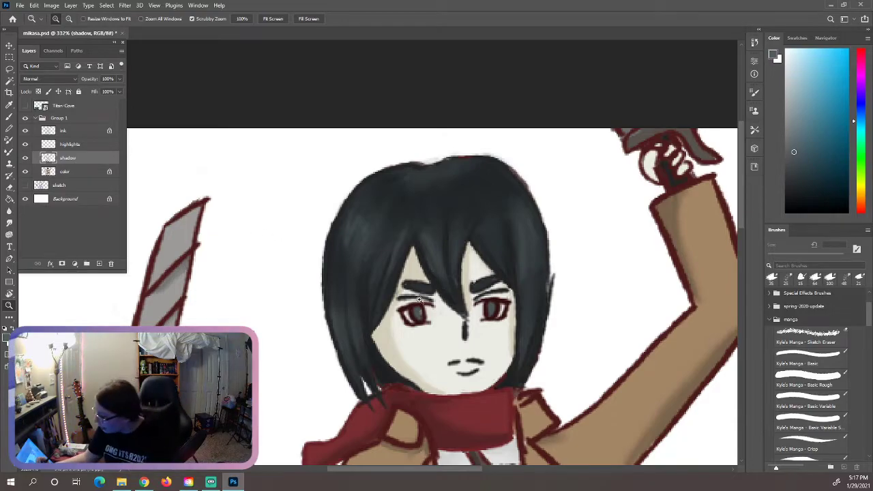
{"action": "left_click", "coordinate": [443, 338]}
{"action": "left_click_drag", "start_coordinate": [739, 216], "coordinate": [344, 457]}
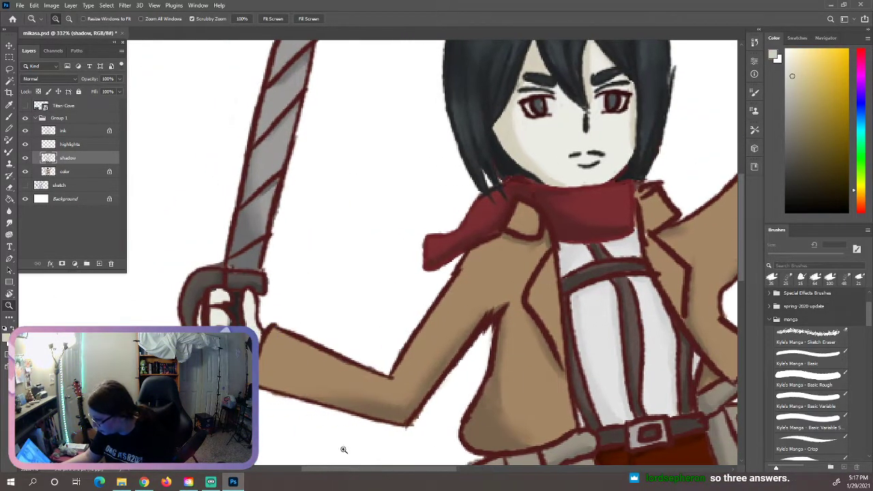
{"action": "left_click", "coordinate": [809, 375]}
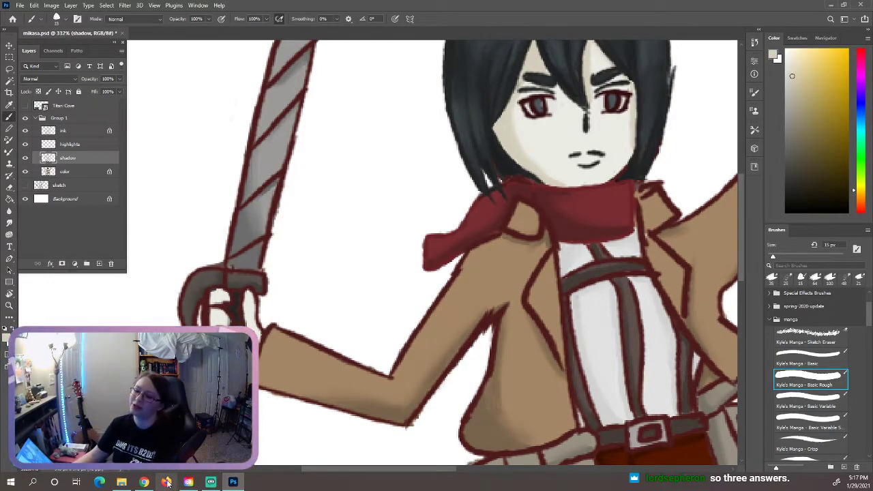
{"action": "left_click_drag", "start_coordinate": [220, 298], "coordinate": [266, 328]}
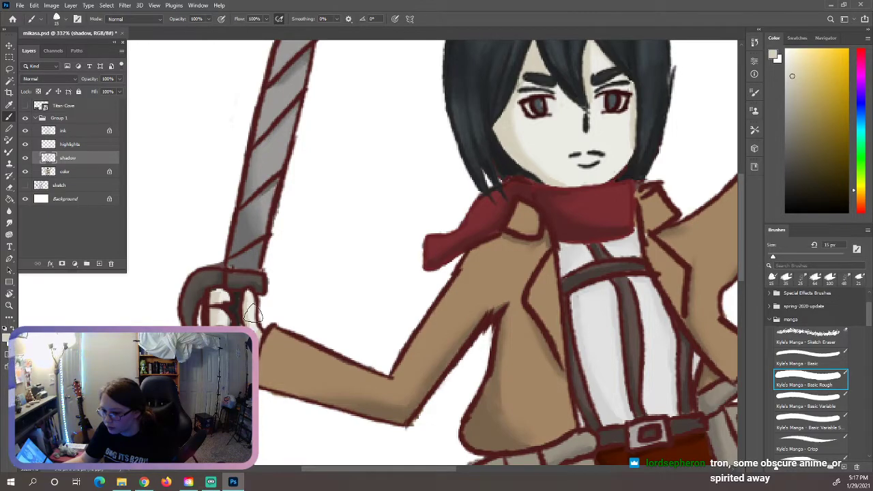
{"action": "left_click_drag", "start_coordinate": [252, 313], "coordinate": [235, 315]}
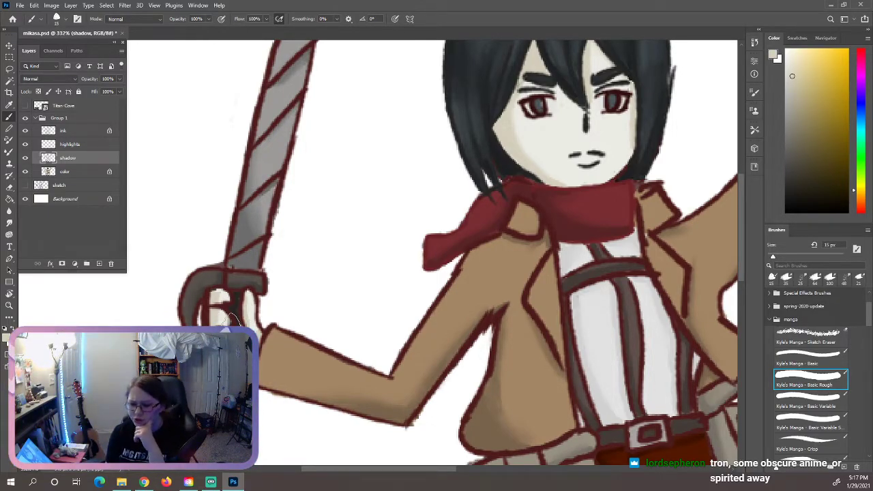
{"action": "left_click_drag", "start_coordinate": [232, 321], "coordinate": [232, 321]}
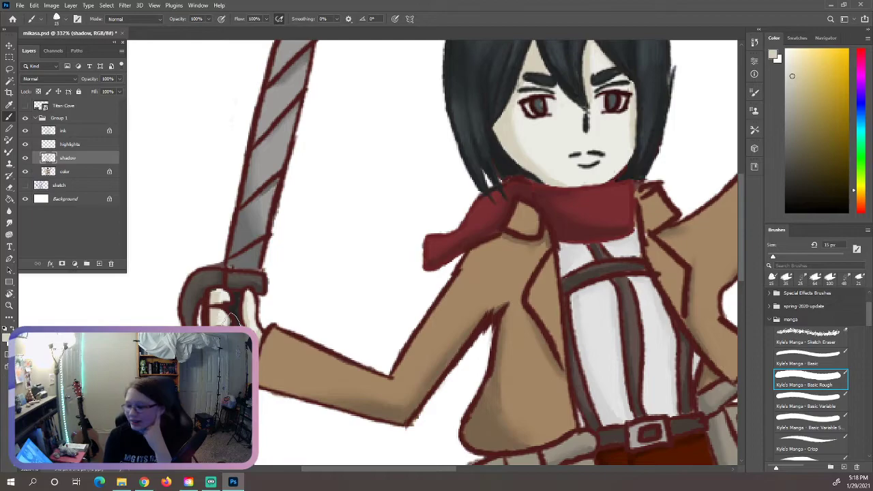
Add beige shadows to the raised hand and the lower gripping fingers, and blend the hand shading with the 25 px Smudge tool
{"action": "left_click_drag", "start_coordinate": [254, 292], "coordinate": [568, 172]}
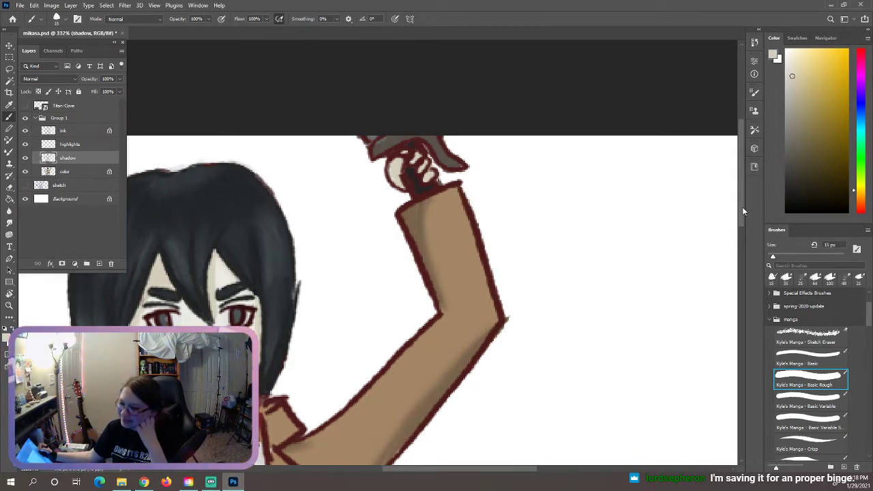
{"action": "left_click_drag", "start_coordinate": [741, 205], "coordinate": [737, 282]}
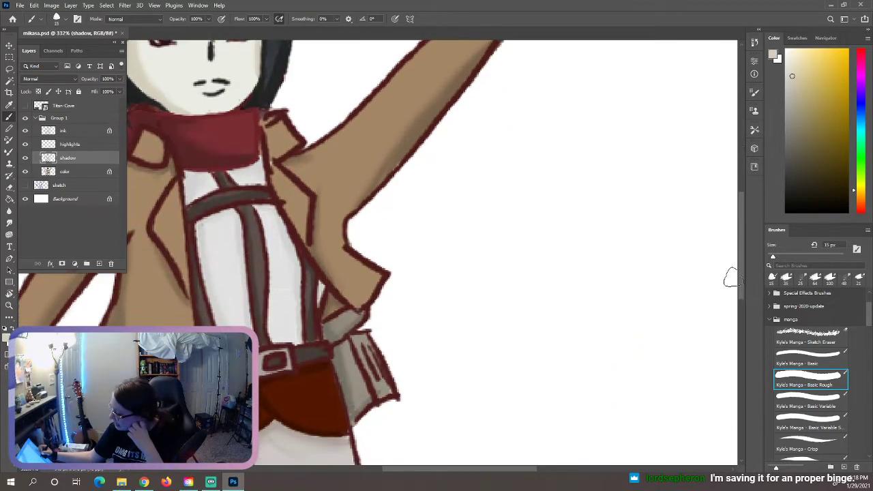
{"action": "left_click_drag", "start_coordinate": [425, 471], "coordinate": [337, 471]}
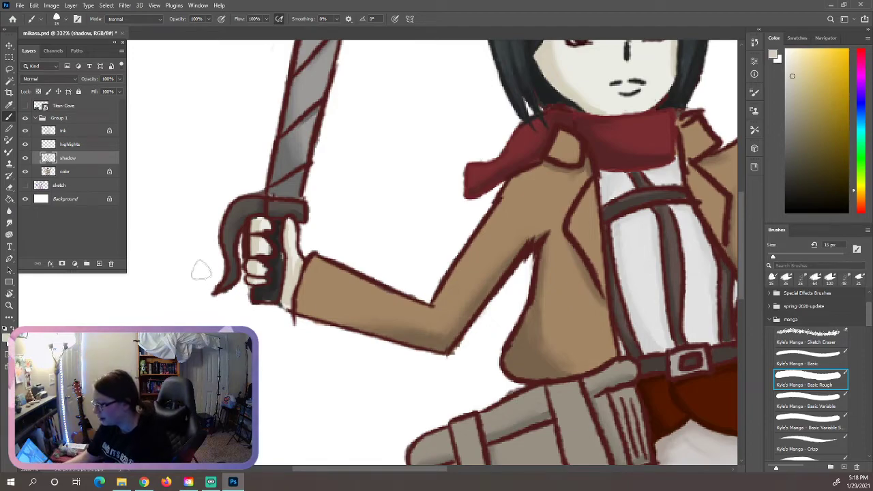
{"action": "left_click", "coordinate": [9, 222]}
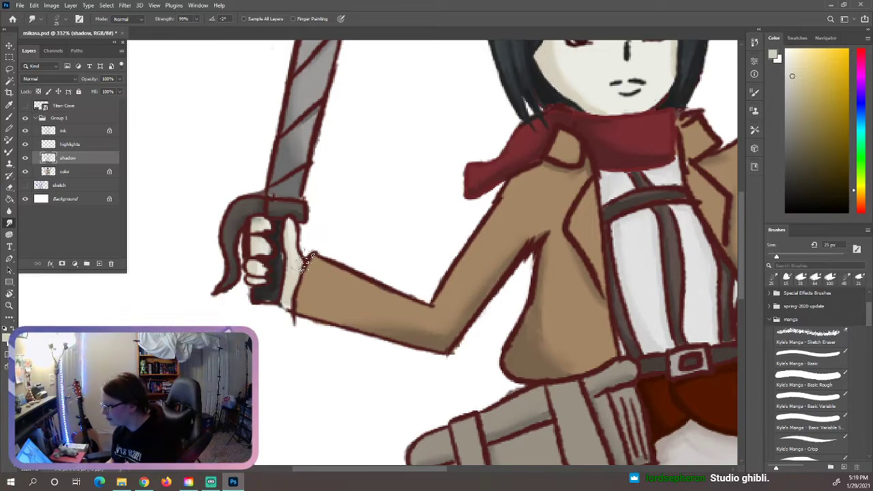
{"action": "mouse_move", "coordinate": [744, 278]}
{"action": "left_mouse_down"}
{"action": "mouse_move", "coordinate": [739, 248]}
{"action": "mouse_move", "coordinate": [742, 264]}
{"action": "left_mouse_up"}
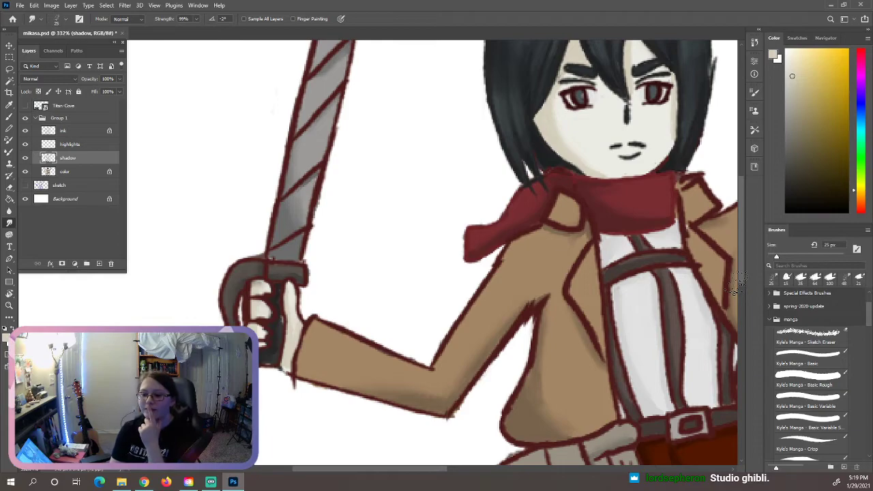
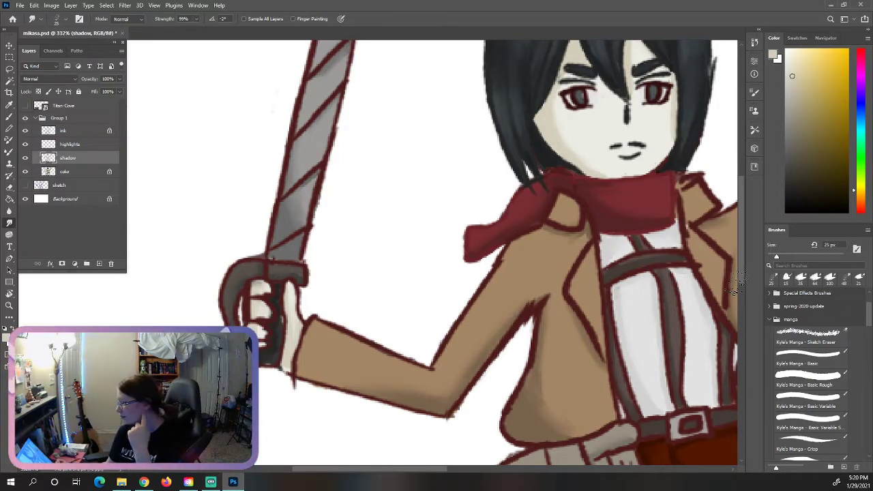
Paint light beige highlights along the upper edge of the large hip case on the highlights layer with the 15 px Basic Rough brush
{"action": "left_click", "coordinate": [9, 305]}
{"action": "left_click", "coordinate": [472, 296], "text": "alt"}
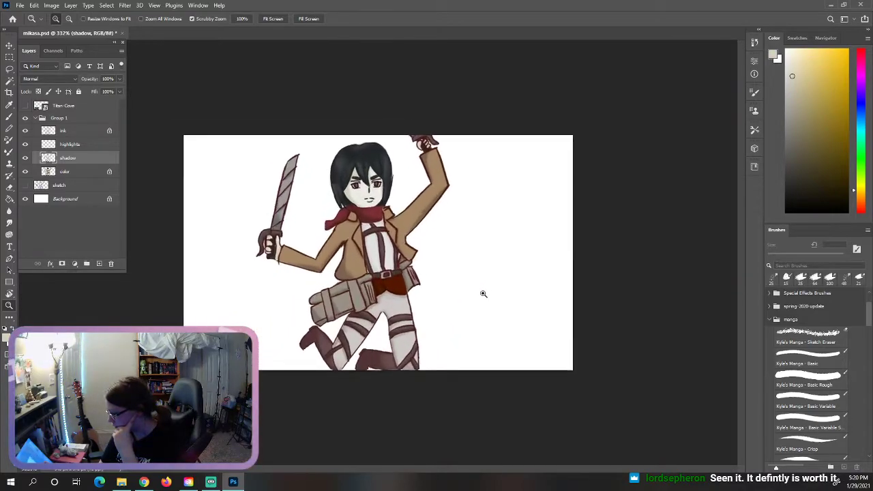
{"action": "left_click", "coordinate": [483, 294]}
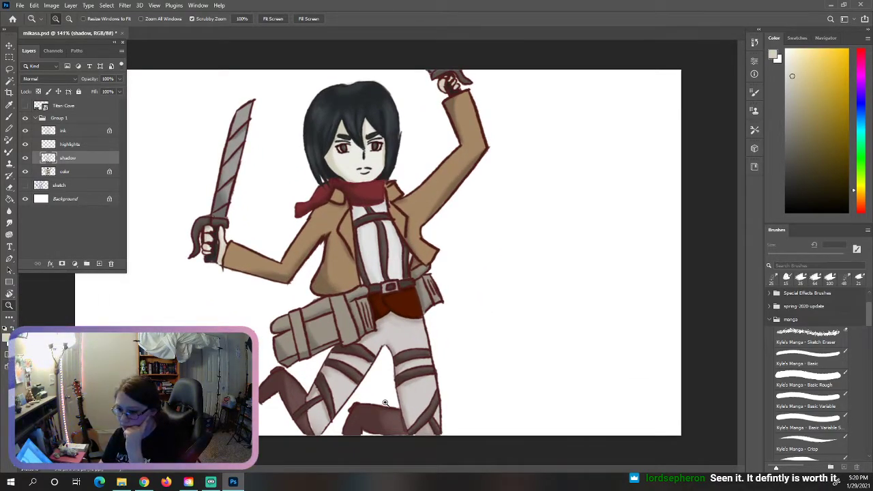
{"action": "left_click", "coordinate": [88, 145]}
{"action": "left_click", "coordinate": [9, 116]}
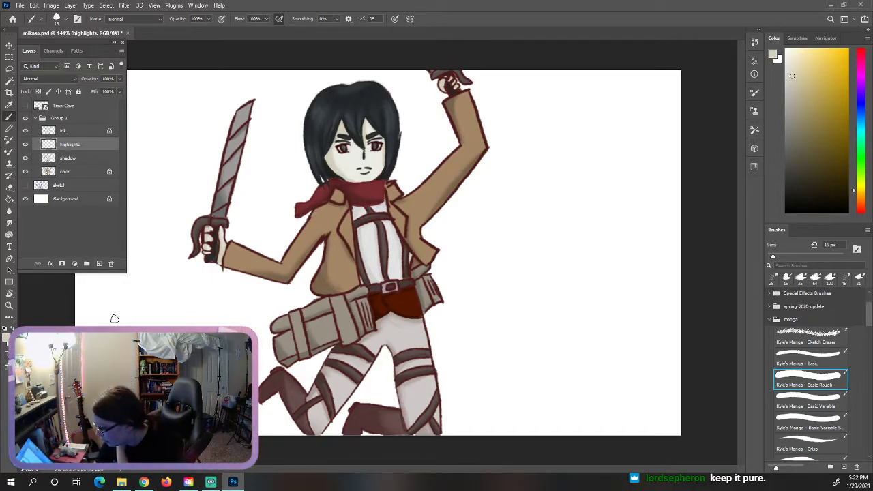
{"action": "key", "text": "z"}
{"action": "left_click_drag", "start_coordinate": [301, 329], "coordinate": [345, 331]}
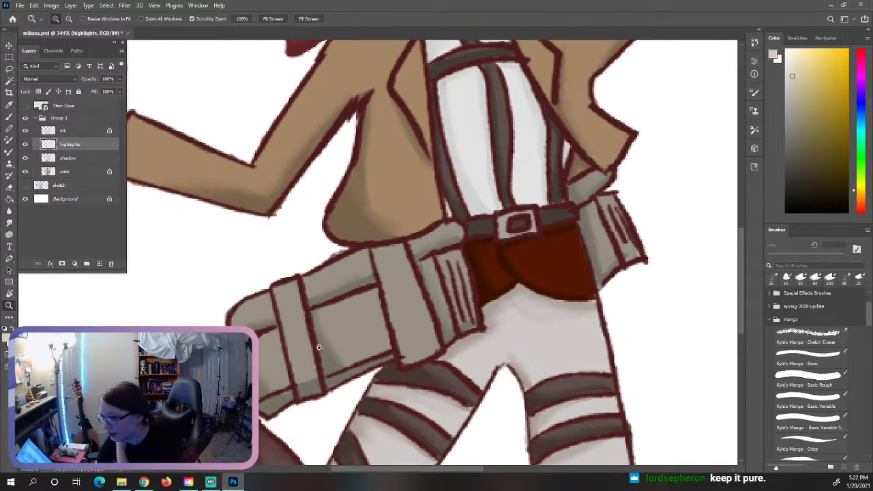
{"action": "left_click", "coordinate": [10, 118]}
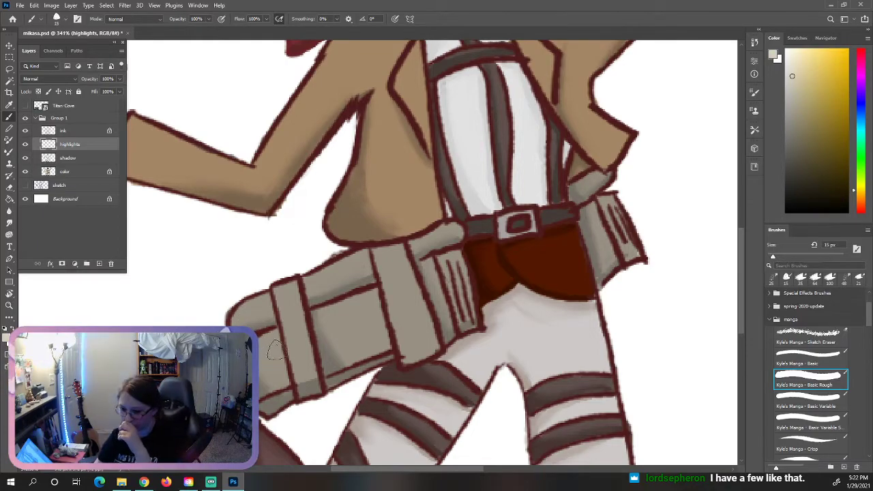
{"action": "left_click", "coordinate": [343, 318], "text": "alt"}
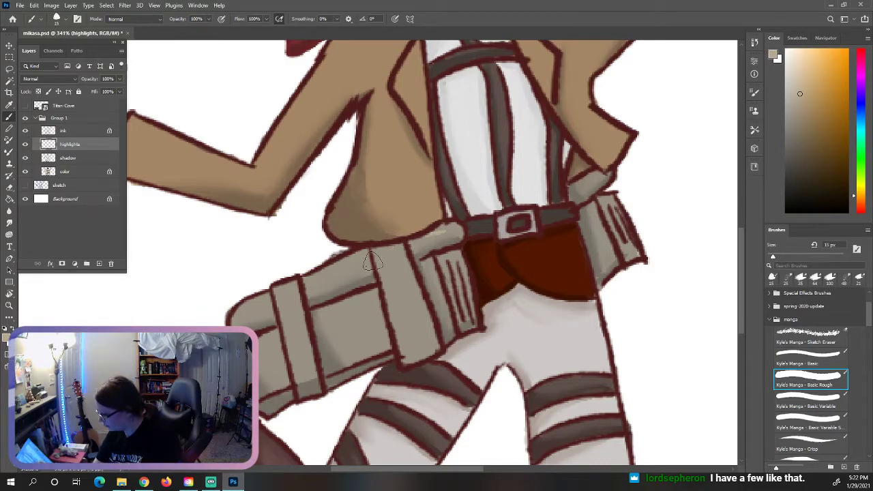
{"action": "left_click_drag", "start_coordinate": [368, 257], "coordinate": [306, 278]}
{"action": "left_click_drag", "start_coordinate": [361, 258], "coordinate": [344, 268]}
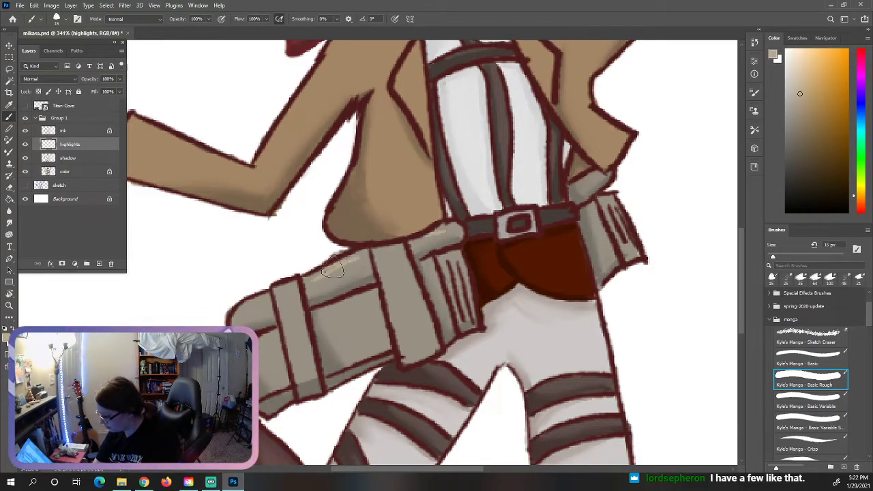
Paint light beige highlights down the hip case straps and on the remaining gear, and blend them with the Smudge tool
{"action": "left_click_drag", "start_coordinate": [282, 288], "coordinate": [281, 321]}
{"action": "left_click_drag", "start_coordinate": [381, 256], "coordinate": [404, 326]}
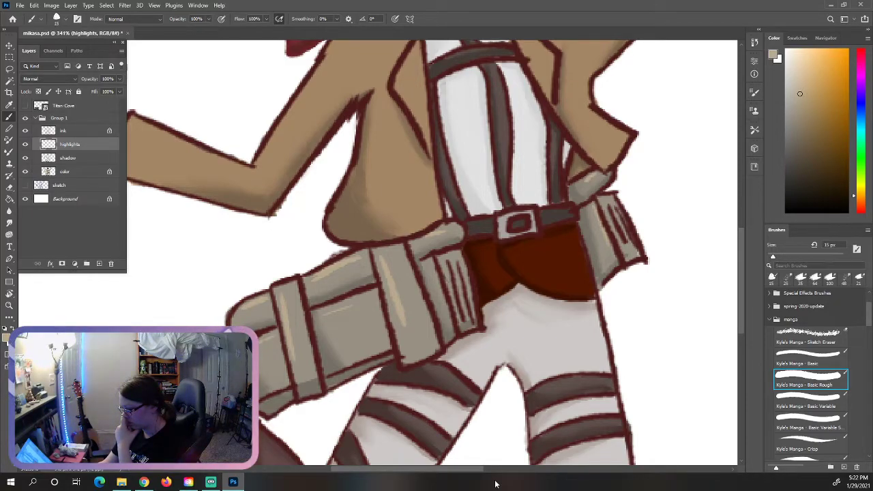
{"action": "key", "text": "r"}
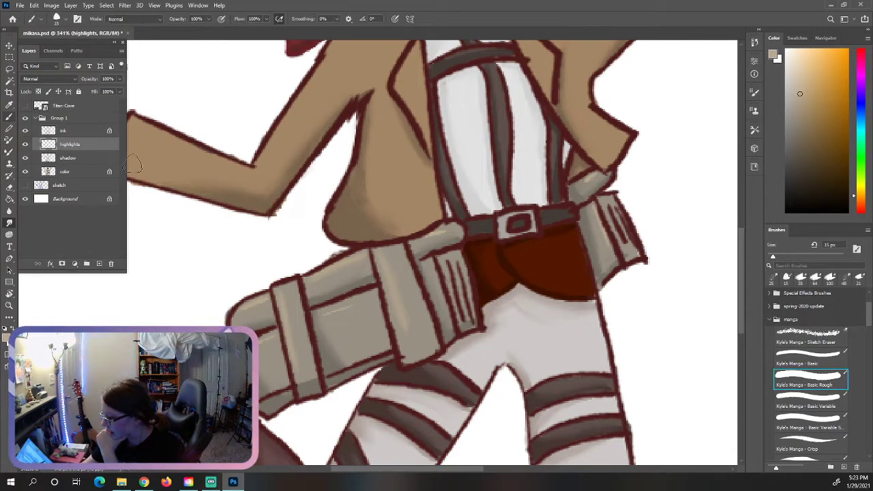
Paint dark red-brown fold lines on the red waist cloth below the belt on the shadow layer, using a color sampled from its outline
{"action": "left_click", "coordinate": [9, 305]}
{"action": "left_click_drag", "start_coordinate": [634, 308], "coordinate": [587, 308]}
{"action": "left_click_drag", "start_coordinate": [444, 316], "coordinate": [435, 339]}
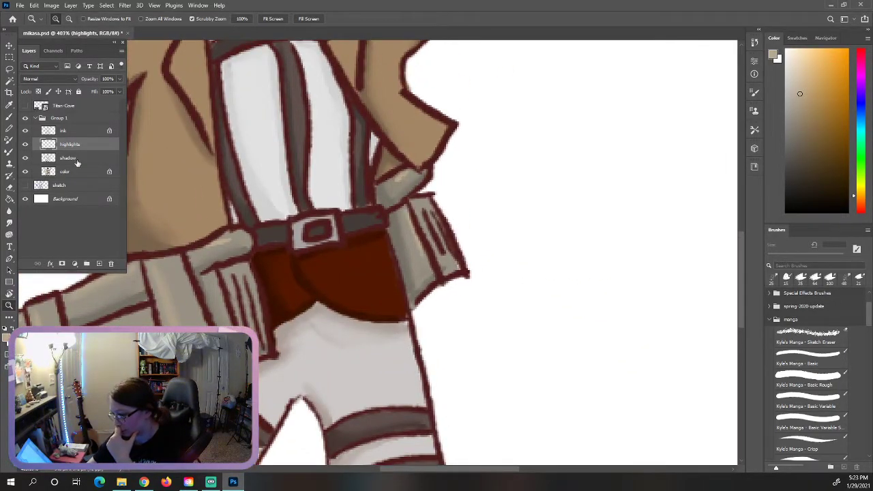
{"action": "key", "text": "alt+bracketleft"}
{"action": "key", "text": "i"}
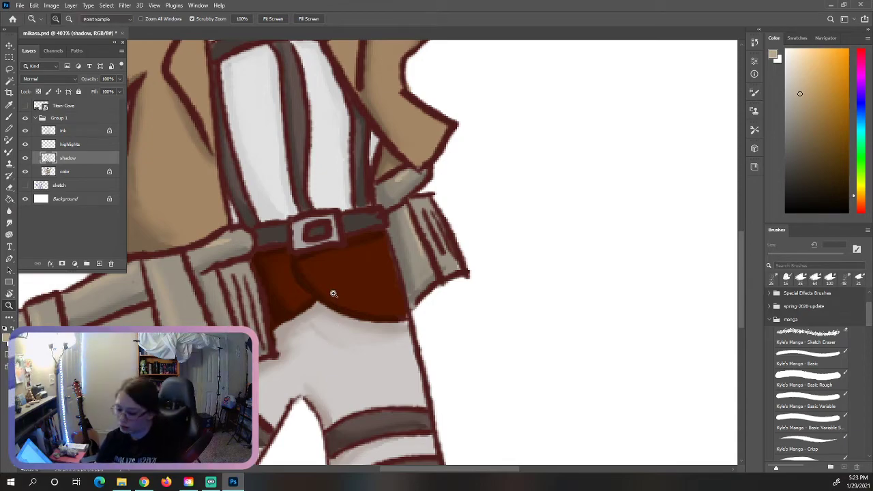
{"action": "left_click", "coordinate": [324, 295]}
{"action": "key", "text": "b"}
{"action": "mouse_move", "coordinate": [307, 269]}
{"action": "left_mouse_down"}
{"action": "mouse_move", "coordinate": [360, 302]}
{"action": "mouse_move", "coordinate": [343, 270]}
{"action": "mouse_move", "coordinate": [398, 297]}
{"action": "mouse_move", "coordinate": [352, 258]}
{"action": "mouse_move", "coordinate": [368, 271]}
{"action": "mouse_move", "coordinate": [275, 296]}
{"action": "mouse_move", "coordinate": [304, 266]}
{"action": "left_mouse_up"}
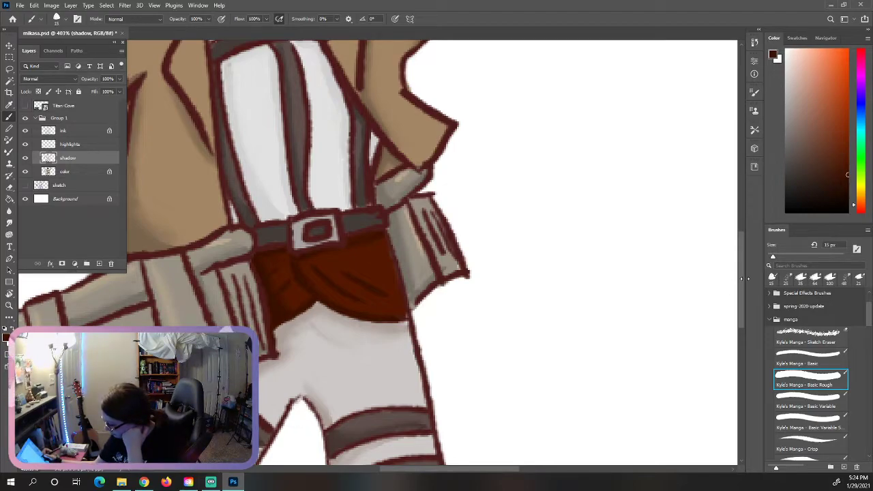
{"action": "left_click", "coordinate": [759, 28]}
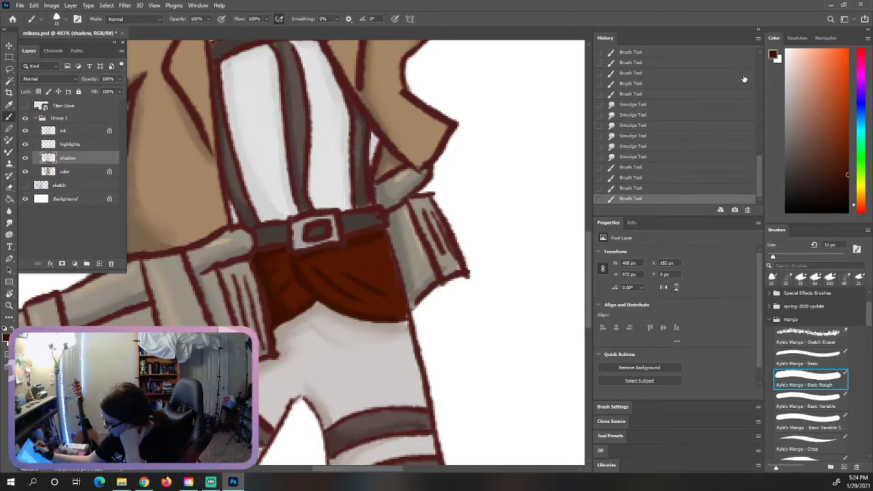
{"action": "left_click", "coordinate": [759, 29]}
Paint light gray fold shadows on the white shirt between the harness straps on the shadow layer, using a color sampled from the shirt
{"action": "left_click_drag", "start_coordinate": [742, 266], "coordinate": [742, 222]}
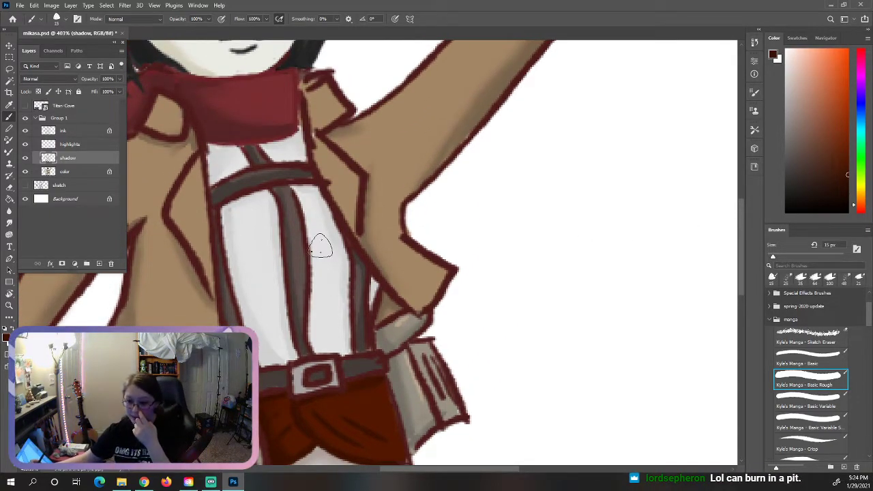
{"action": "key", "text": "i"}
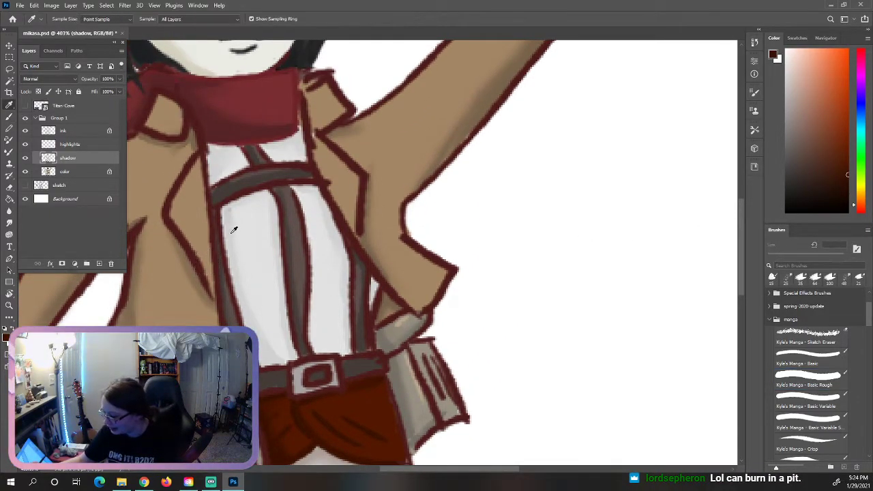
{"action": "left_click", "coordinate": [227, 217]}
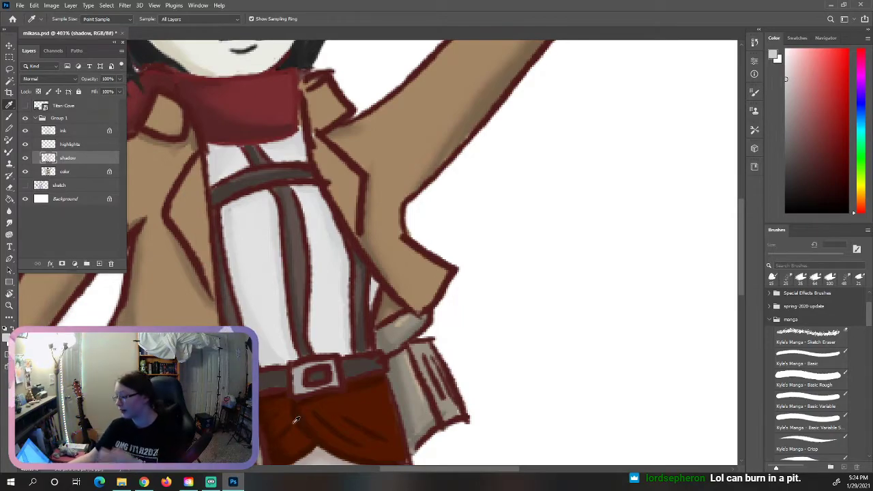
{"action": "left_click", "coordinate": [10, 117]}
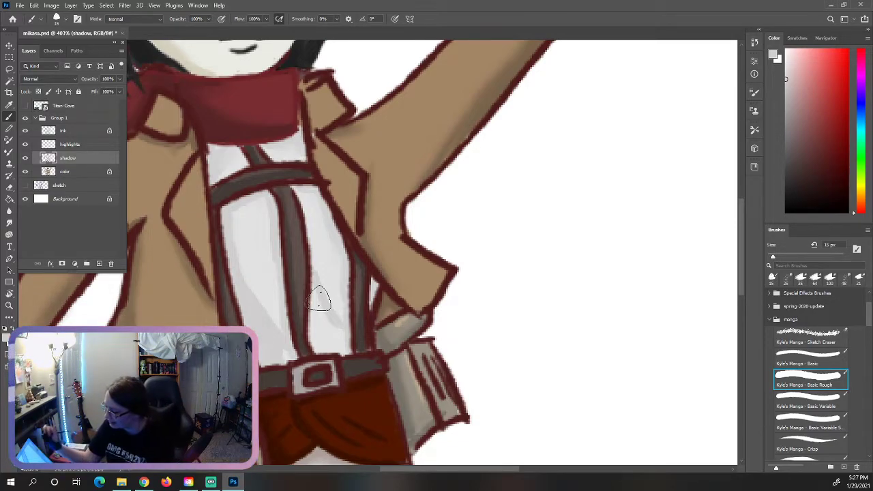
Paint a curved brown fold line on the raised sleeve near the armpit with the 15 px Basic Rough brush, using a color sampled from the jacket shading
{"action": "left_click_drag", "start_coordinate": [741, 220], "coordinate": [743, 209]}
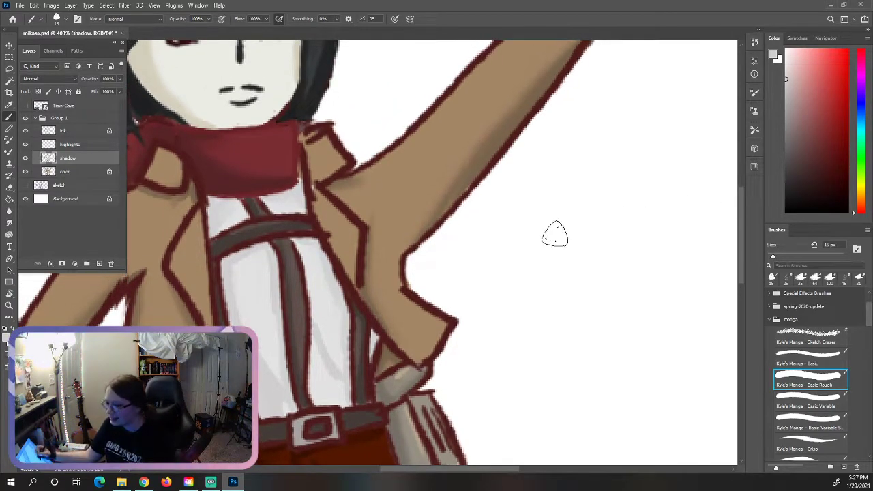
{"action": "key", "text": "alt"}
{"action": "left_click", "coordinate": [341, 179], "text": "alt"}
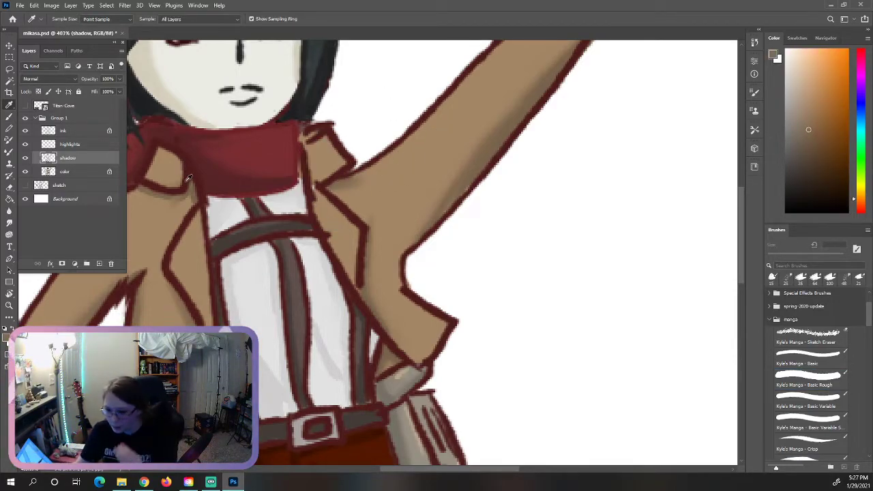
{"action": "left_click", "coordinate": [9, 119]}
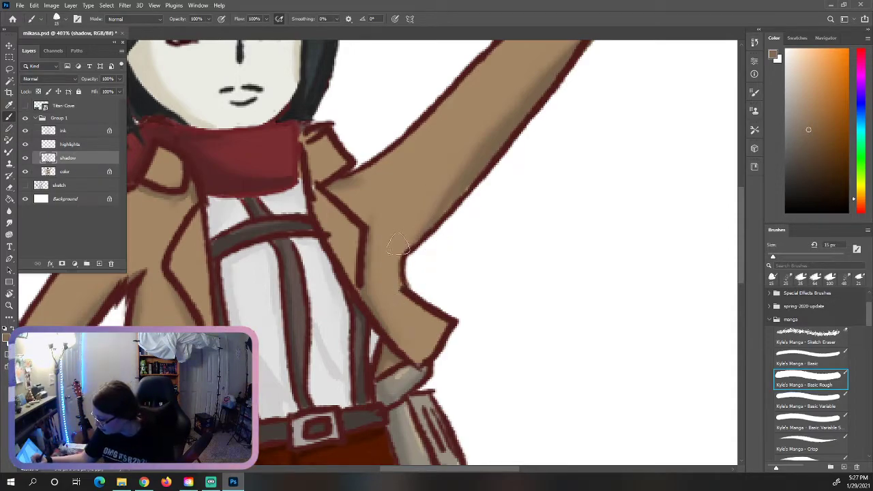
{"action": "left_click_drag", "start_coordinate": [401, 240], "coordinate": [447, 162]}
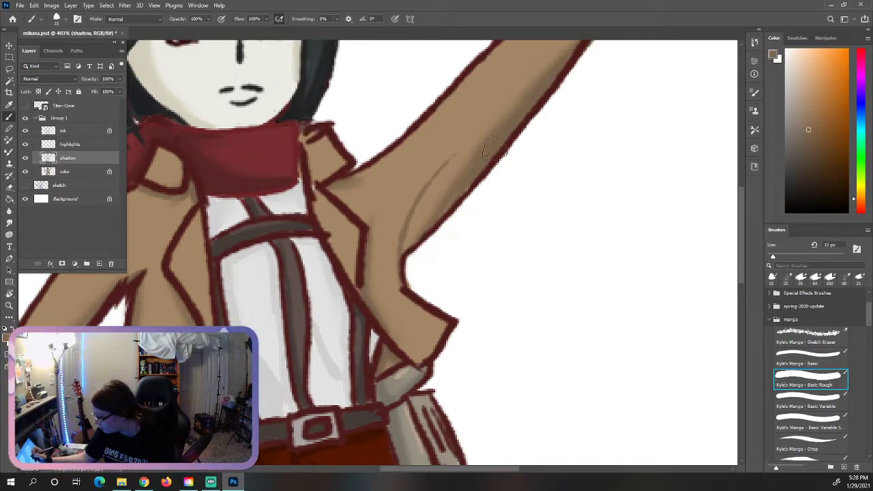
{"action": "left_click_drag", "start_coordinate": [393, 312], "coordinate": [419, 323]}
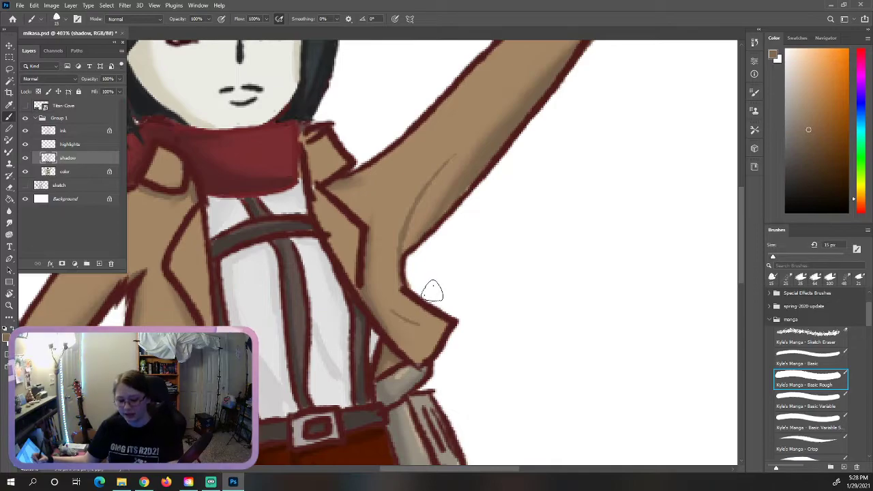
{"action": "key", "text": "ctrl+z"}
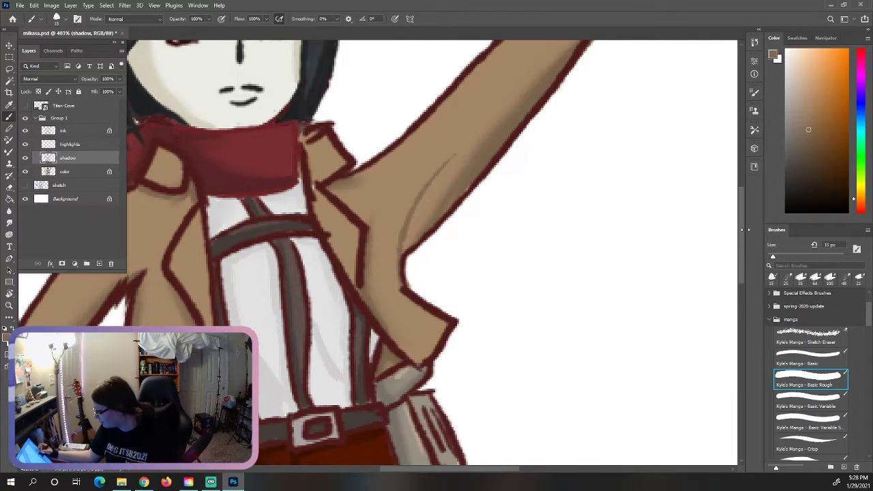
{"action": "left_click_drag", "start_coordinate": [740, 250], "coordinate": [739, 202]}
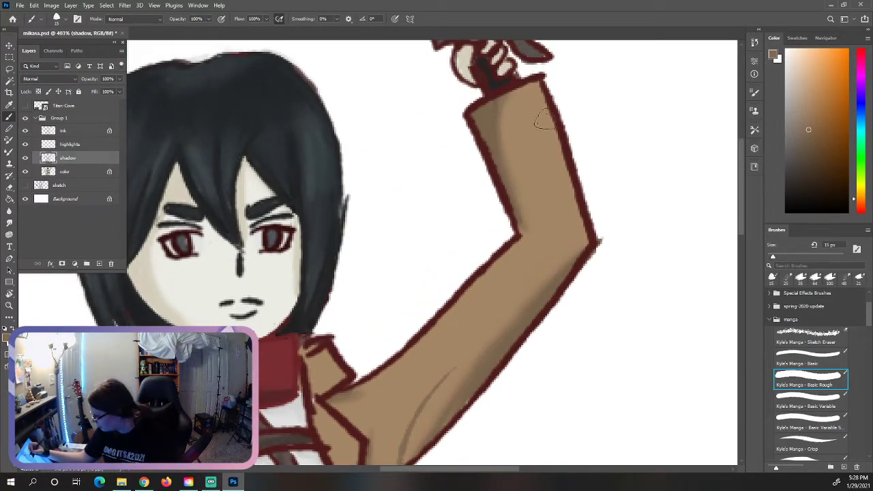
{"action": "left_click_drag", "start_coordinate": [512, 139], "coordinate": [535, 176]}
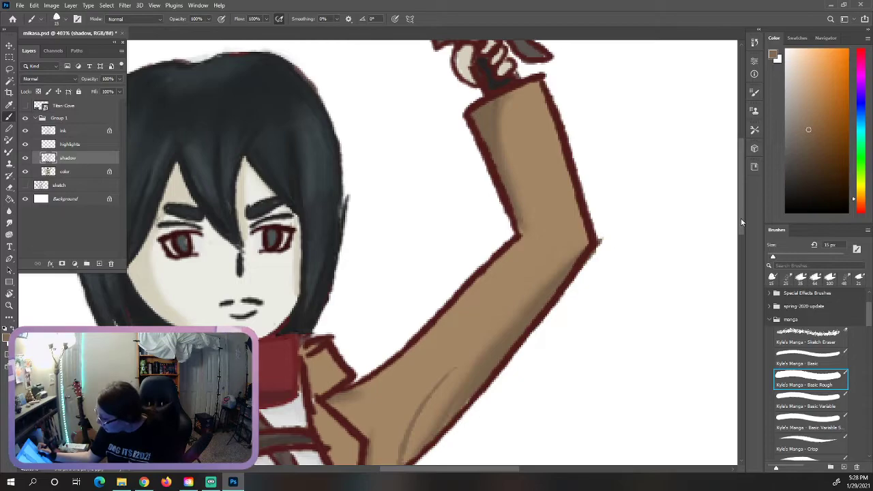
Paint brown fold lines down the jacket's front panel beside the lowered arm on the shadow layer
{"action": "left_click_drag", "start_coordinate": [741, 213], "coordinate": [737, 268]}
{"action": "left_click_drag", "start_coordinate": [413, 471], "coordinate": [376, 471]}
{"action": "left_click_drag", "start_coordinate": [340, 294], "coordinate": [356, 348]}
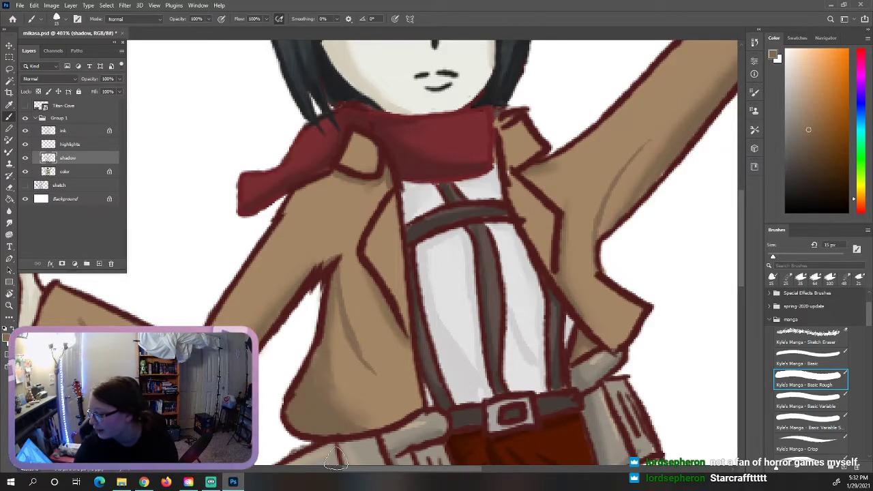
{"action": "key", "text": "z"}
{"action": "left_click_drag", "start_coordinate": [377, 293], "coordinate": [330, 277]}
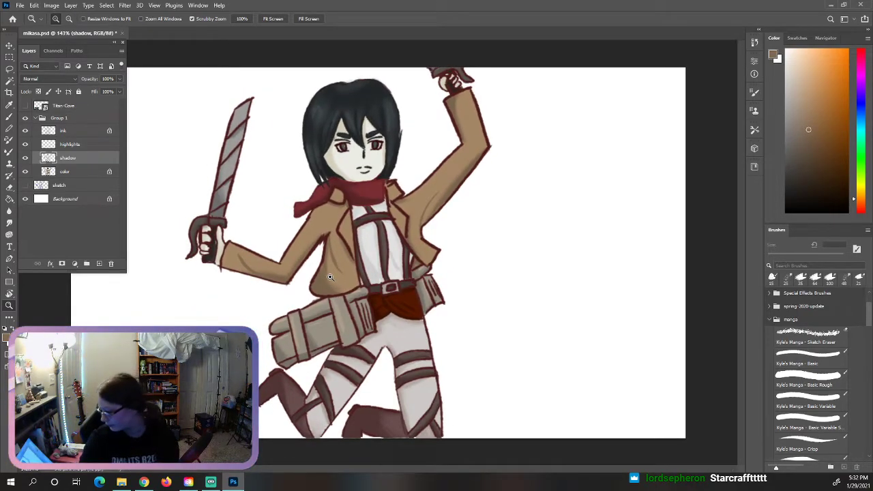